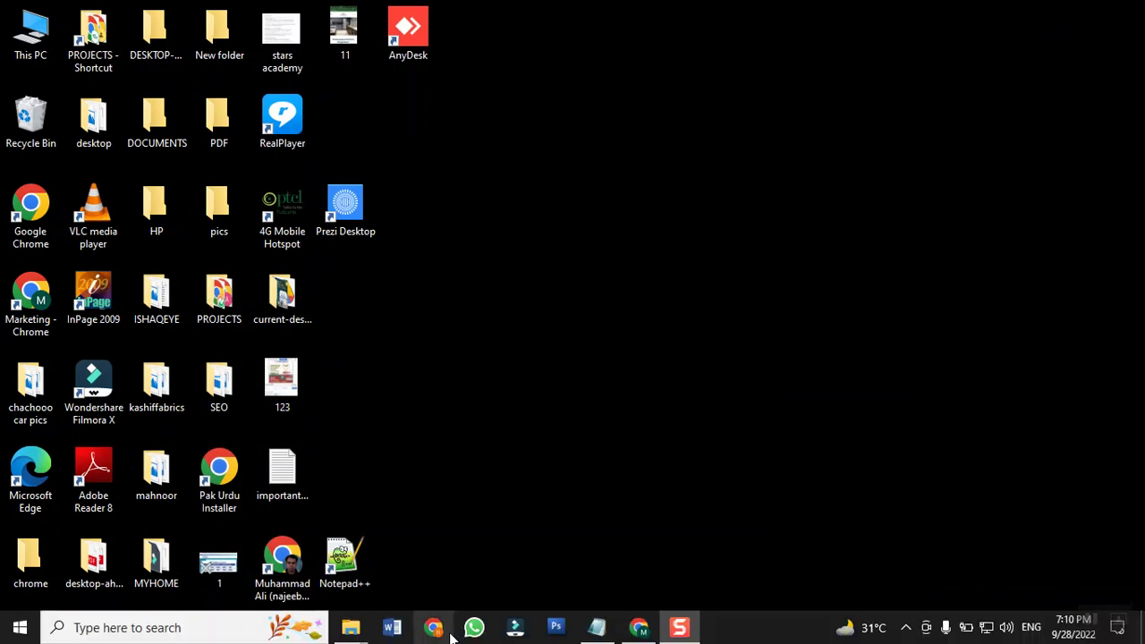
Open the PROJECTS folder from the desktop and maximize its File Explorer window.
{"action": "double_click", "coordinate": [211, 317]}
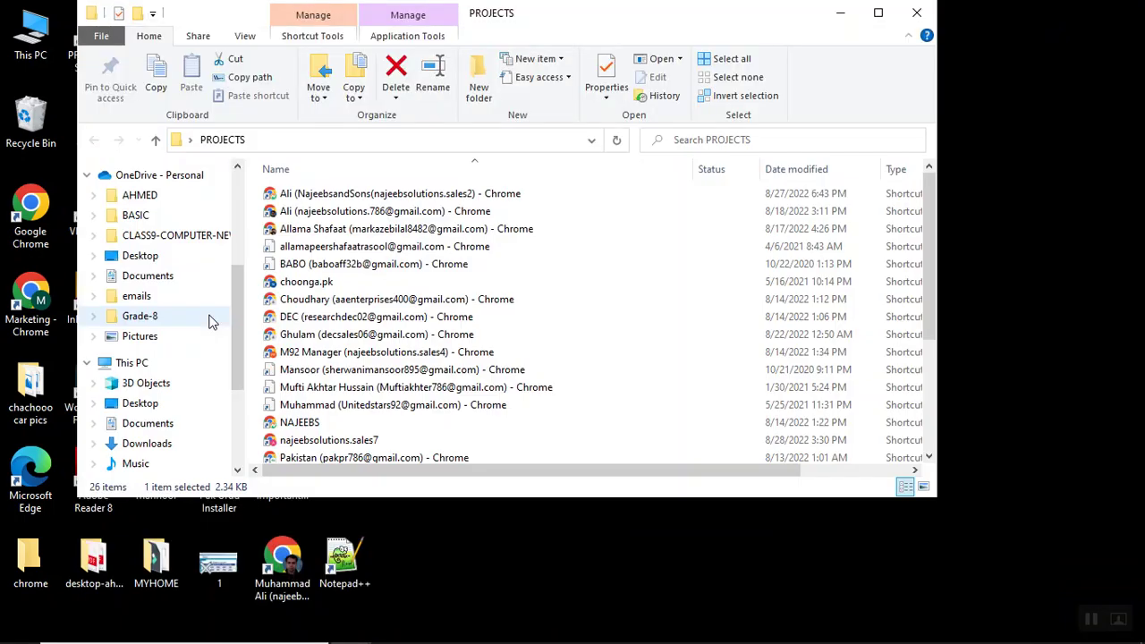
{"action": "left_click", "coordinate": [878, 12]}
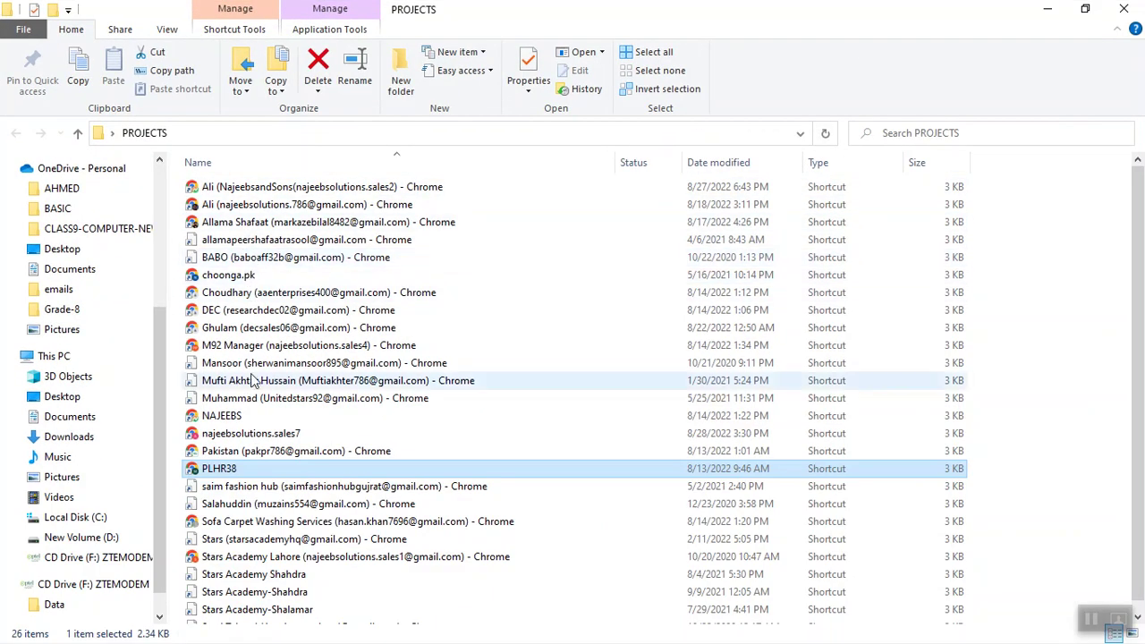
{"action": "double_click", "coordinate": [228, 276]}
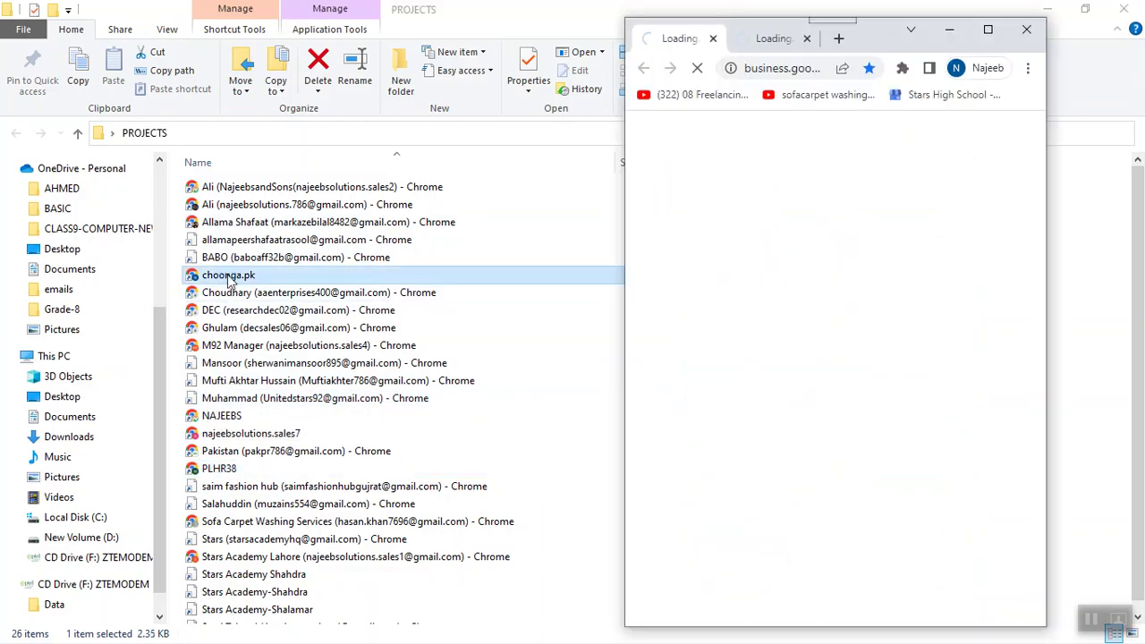
{"action": "left_click", "coordinate": [987, 29]}
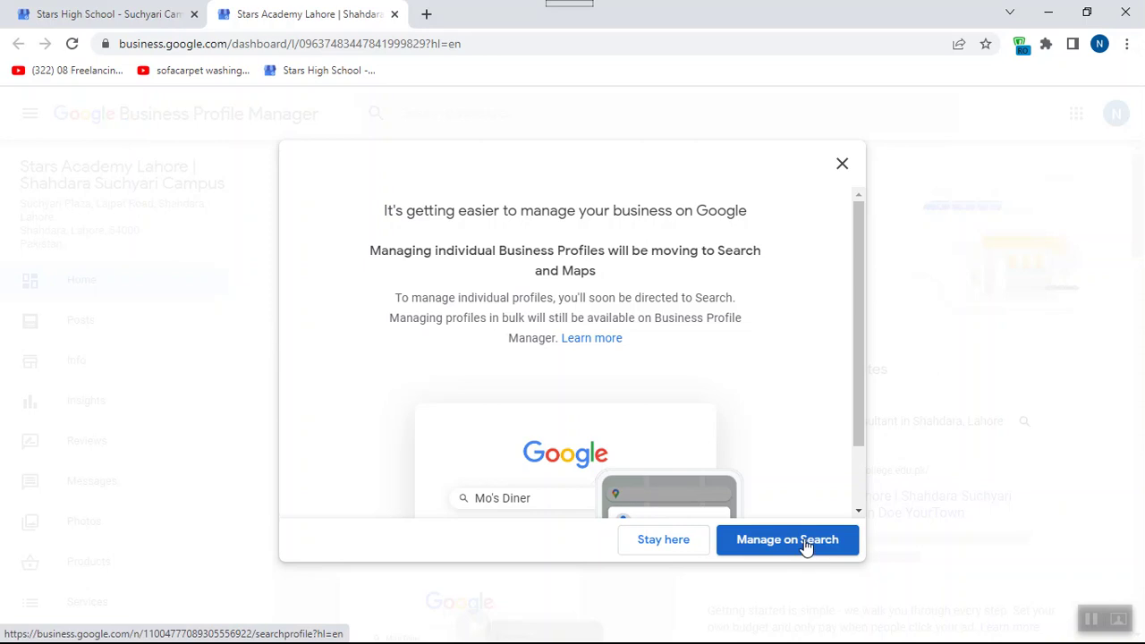
{"action": "left_click", "coordinate": [662, 540]}
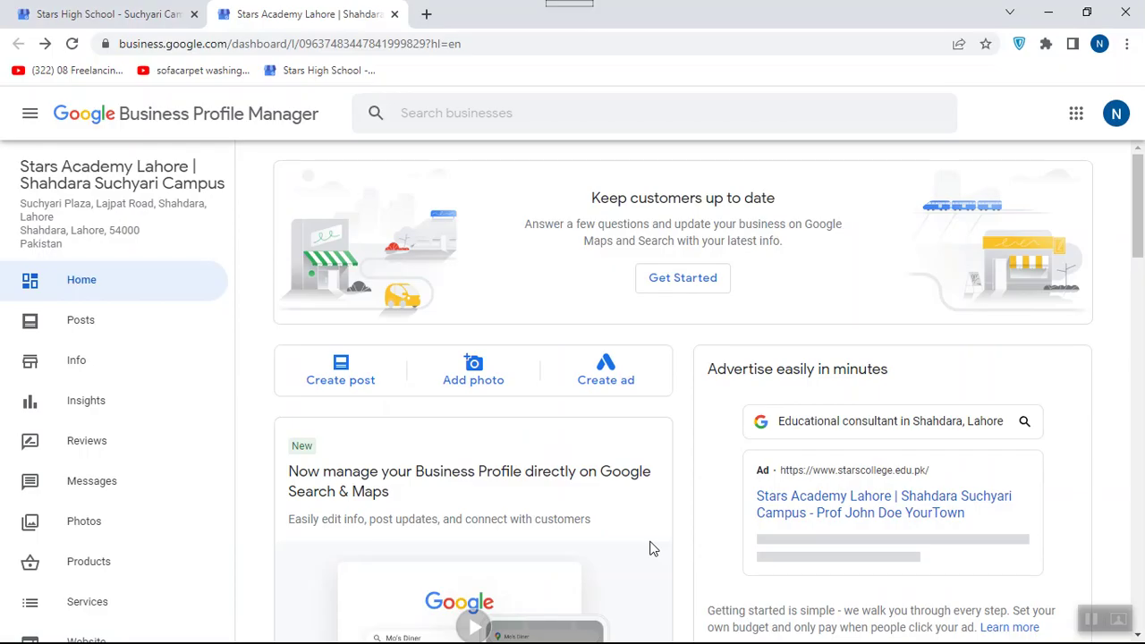
{"action": "left_click_drag", "start_coordinate": [233, 224], "coordinate": [237, 100]}
{"action": "left_click", "coordinate": [140, 13]}
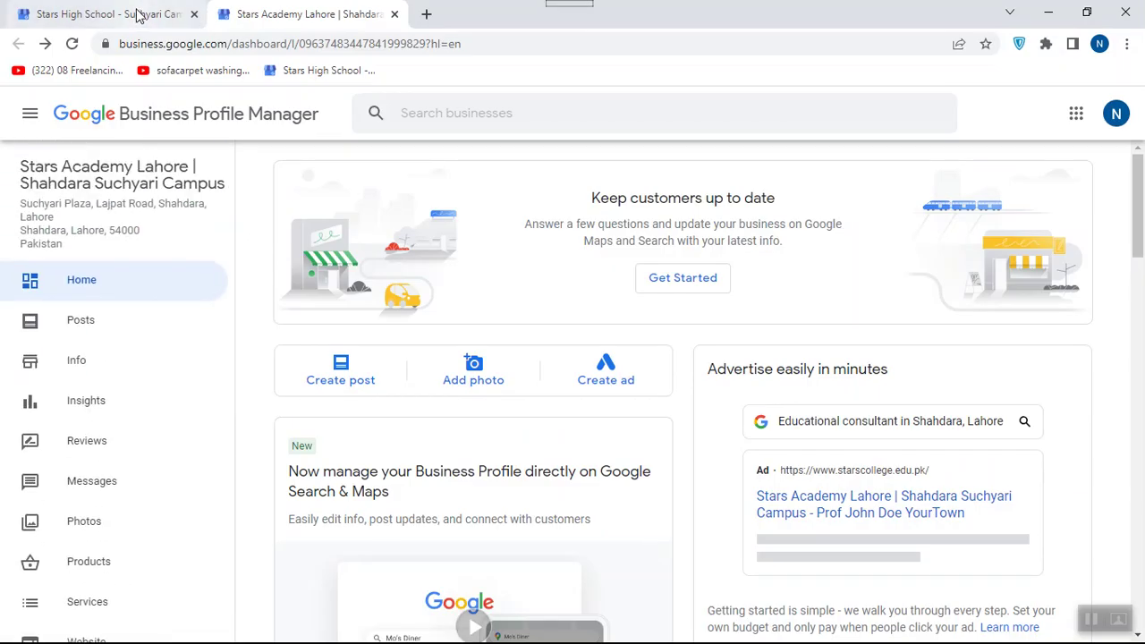
{"action": "left_click", "coordinate": [1109, 16]}
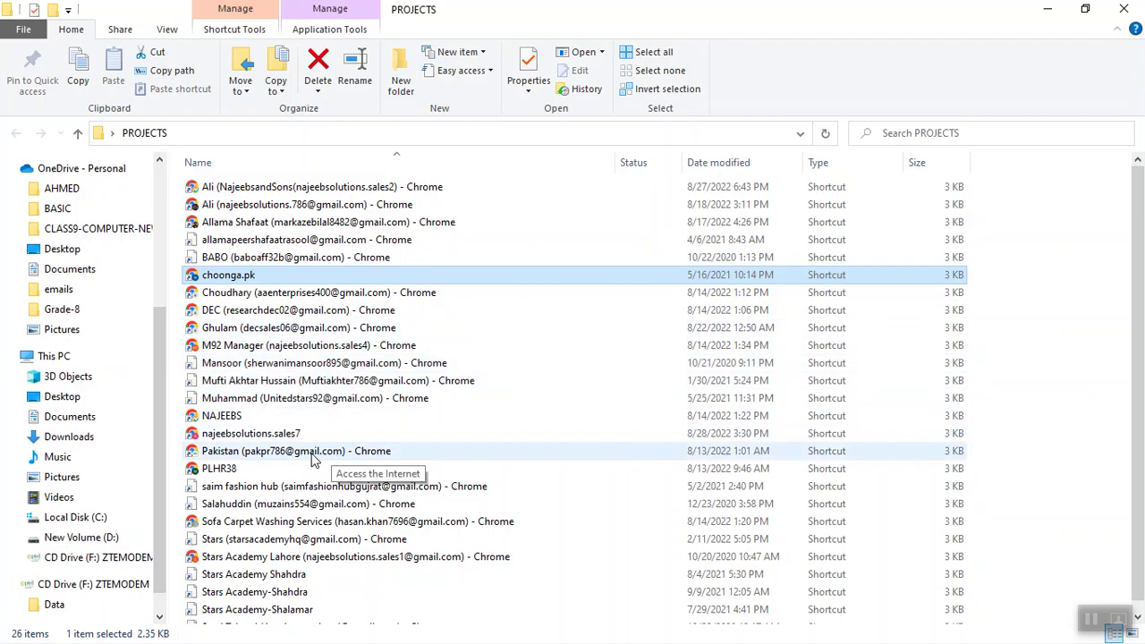
Launch Chrome with the other profile, restoring its previous tabs in a maximized window.
{"action": "double_click", "coordinate": [340, 207]}
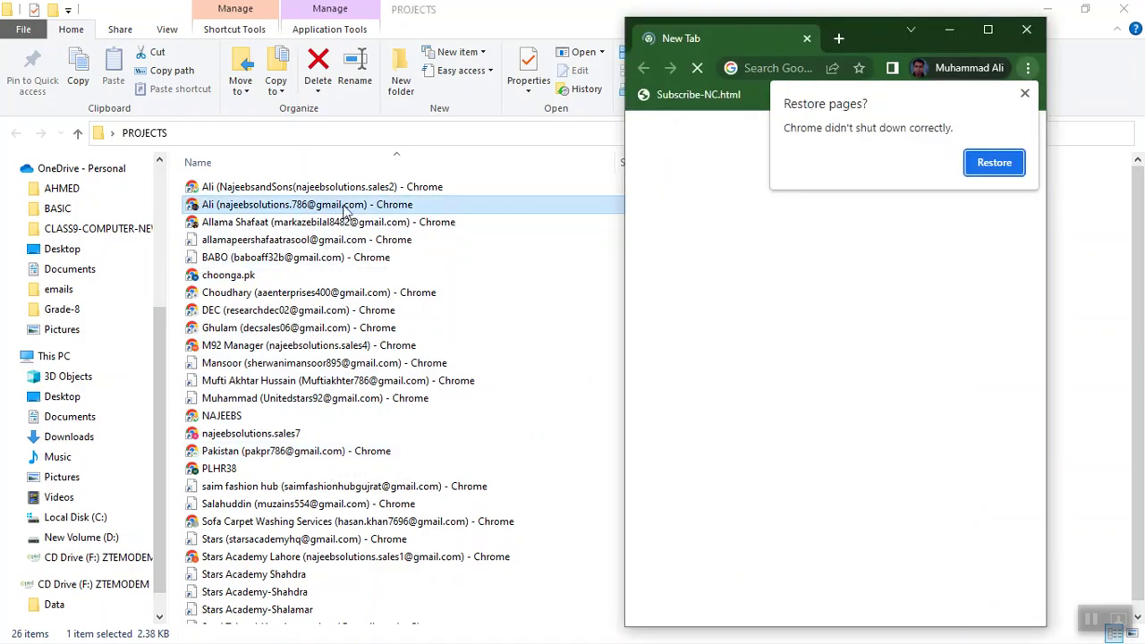
{"action": "left_click", "coordinate": [992, 163]}
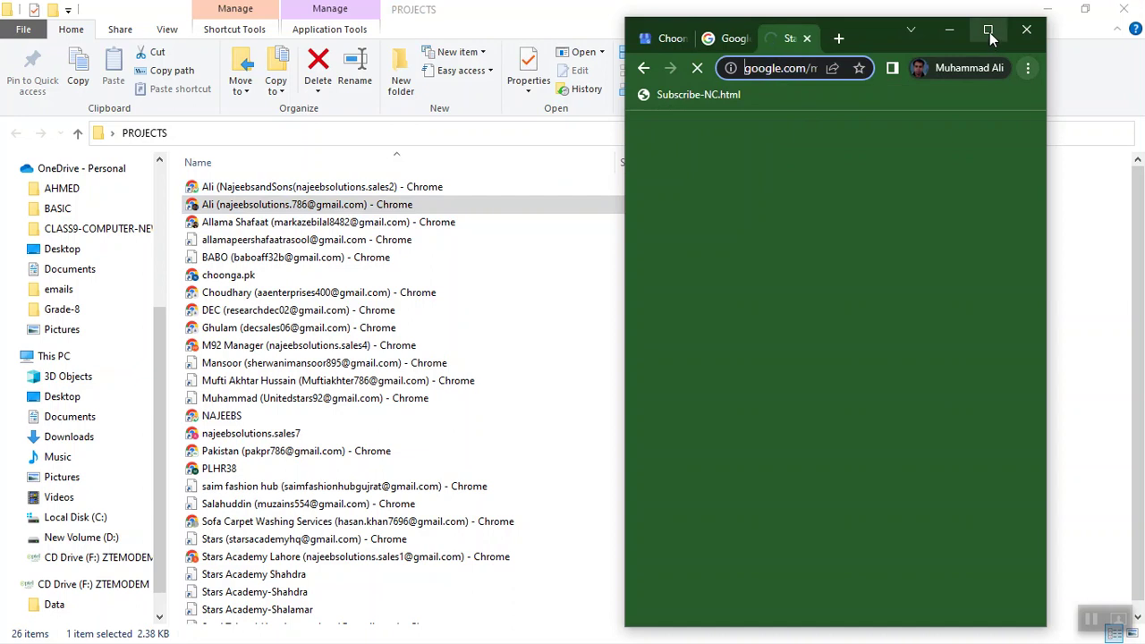
{"action": "left_click", "coordinate": [987, 29]}
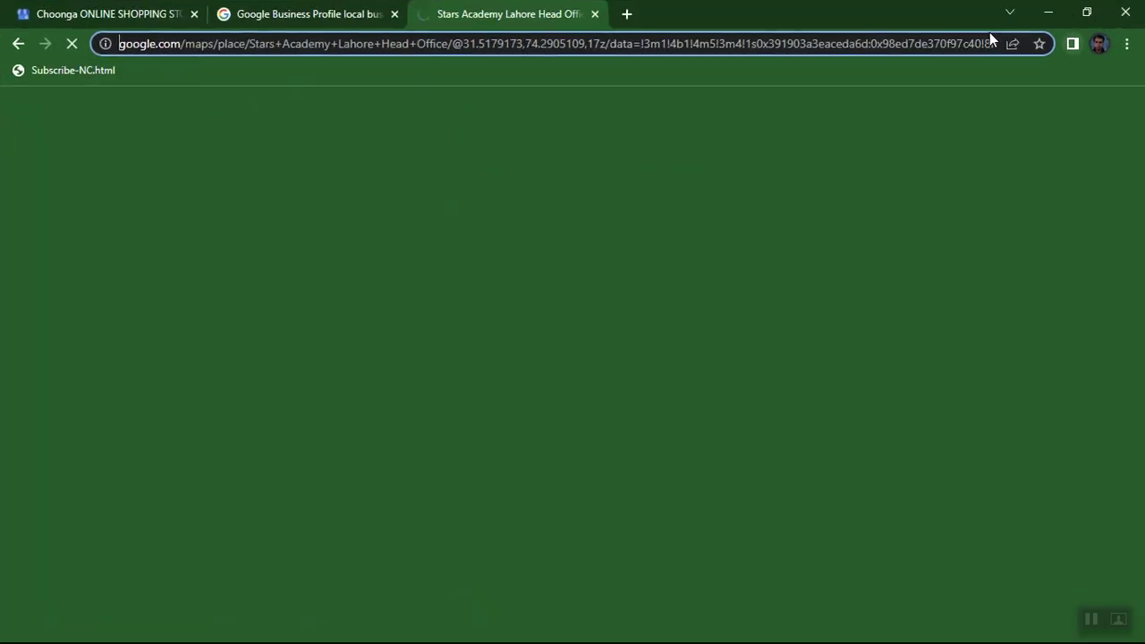
Go from the Choonga tab's Home dashboard to its Posts page.
{"action": "left_click", "coordinate": [47, 14]}
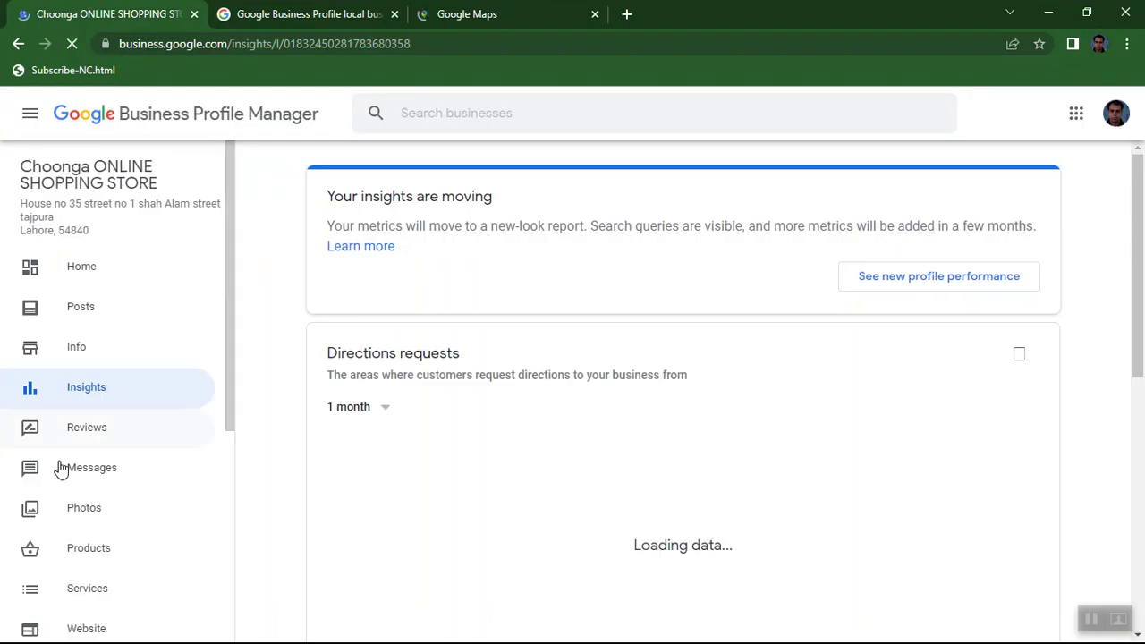
{"action": "left_click", "coordinate": [73, 269]}
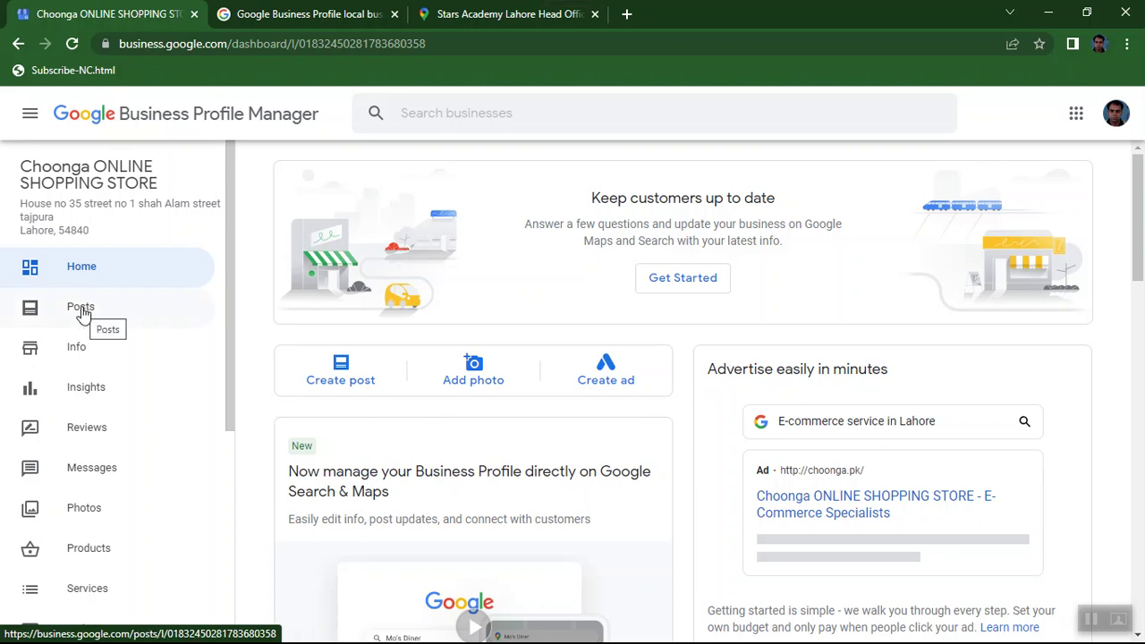
{"action": "left_click", "coordinate": [80, 309]}
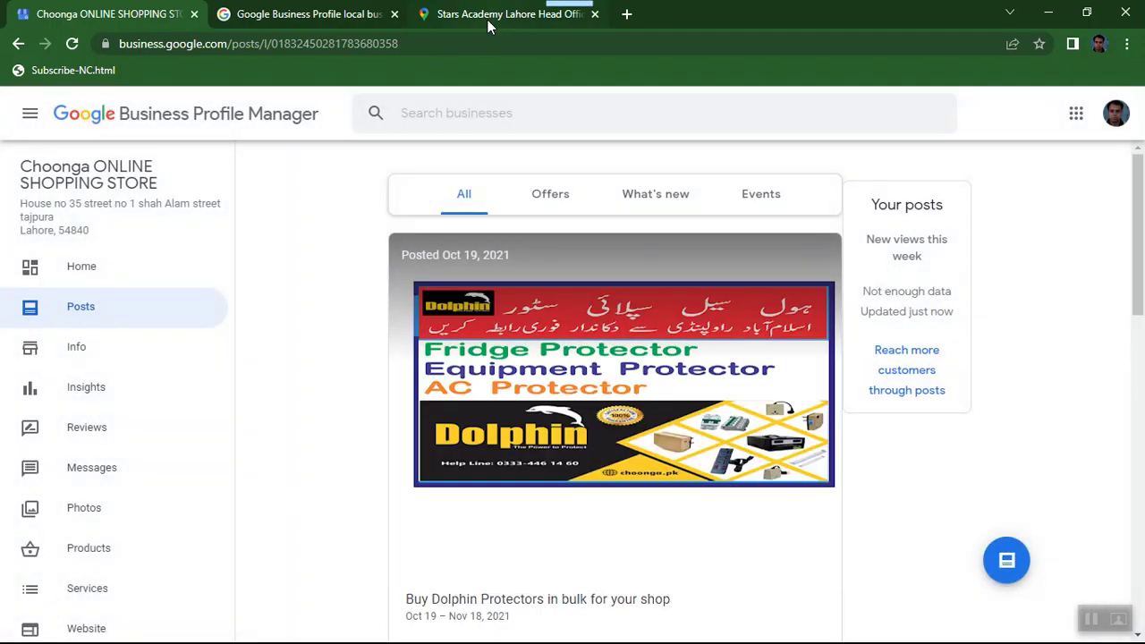
Replace the Stars Academy map tab with google.com, then return to the Choonga posts tab.
{"action": "left_click", "coordinate": [489, 25]}
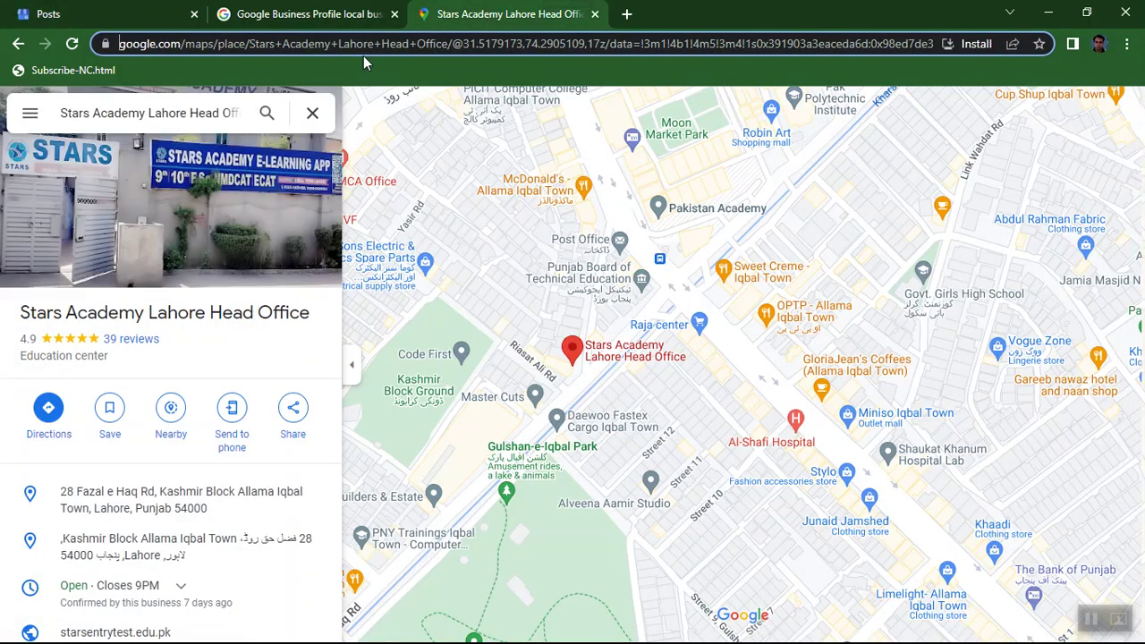
{"action": "key", "text": "ctrl+a"}
{"action": "type", "text": "google"}
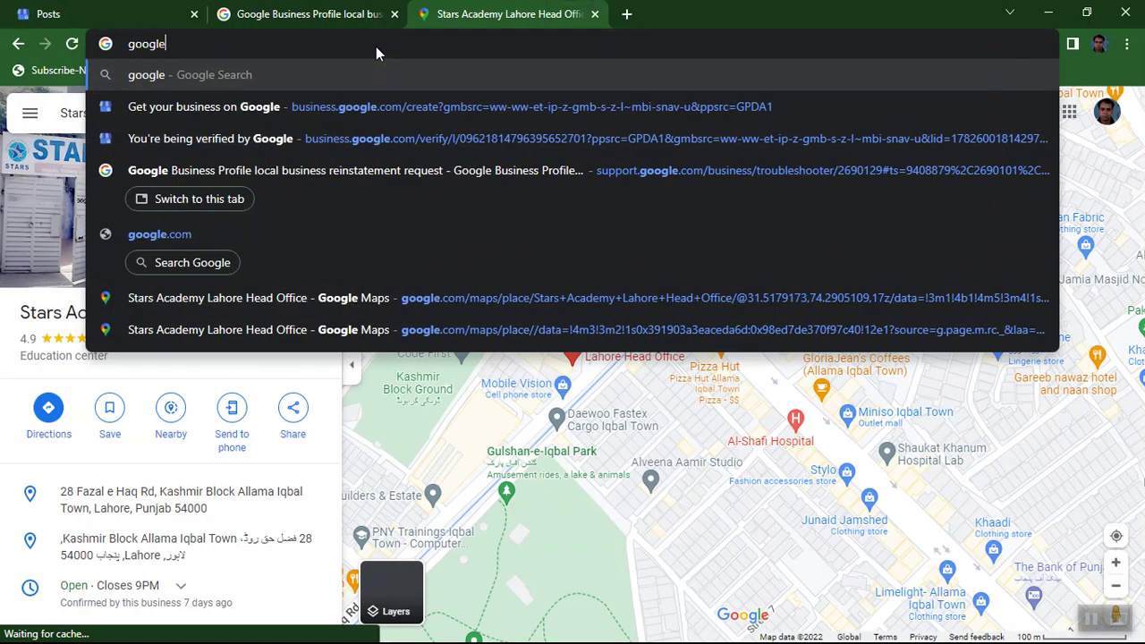
{"action": "type", "text": ".com"}
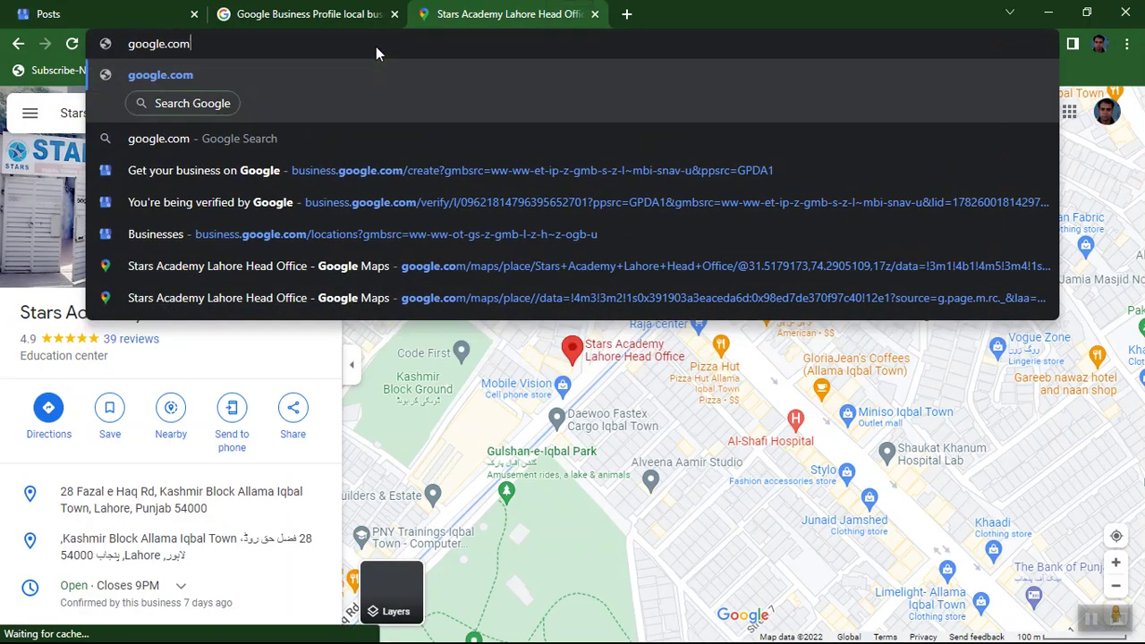
{"action": "key", "text": "Return"}
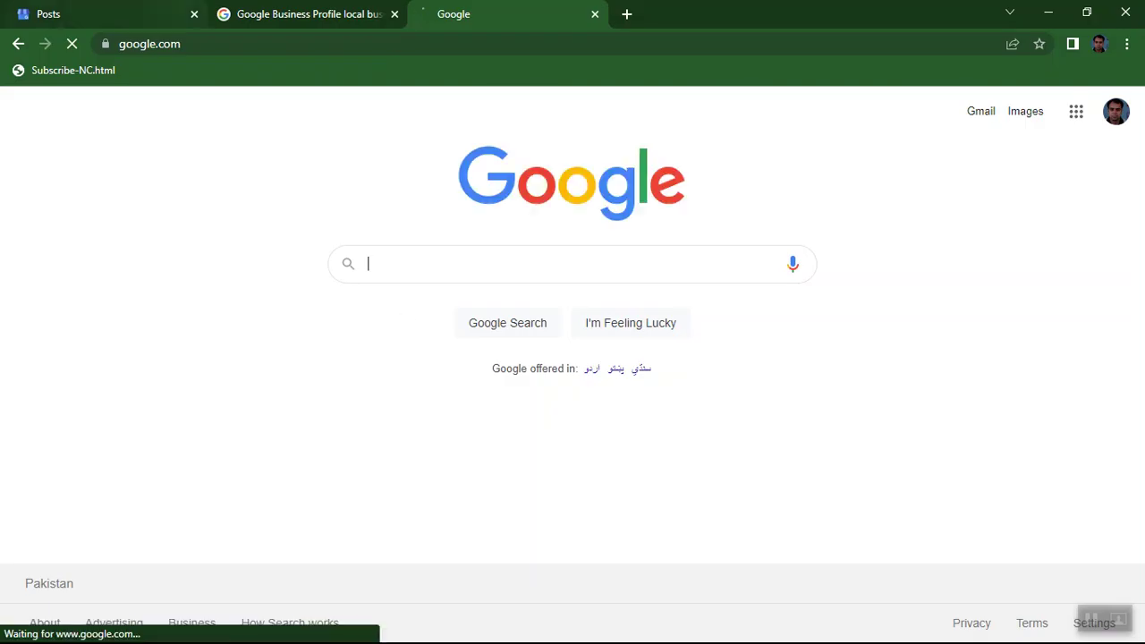
{"action": "left_click", "coordinate": [105, 19]}
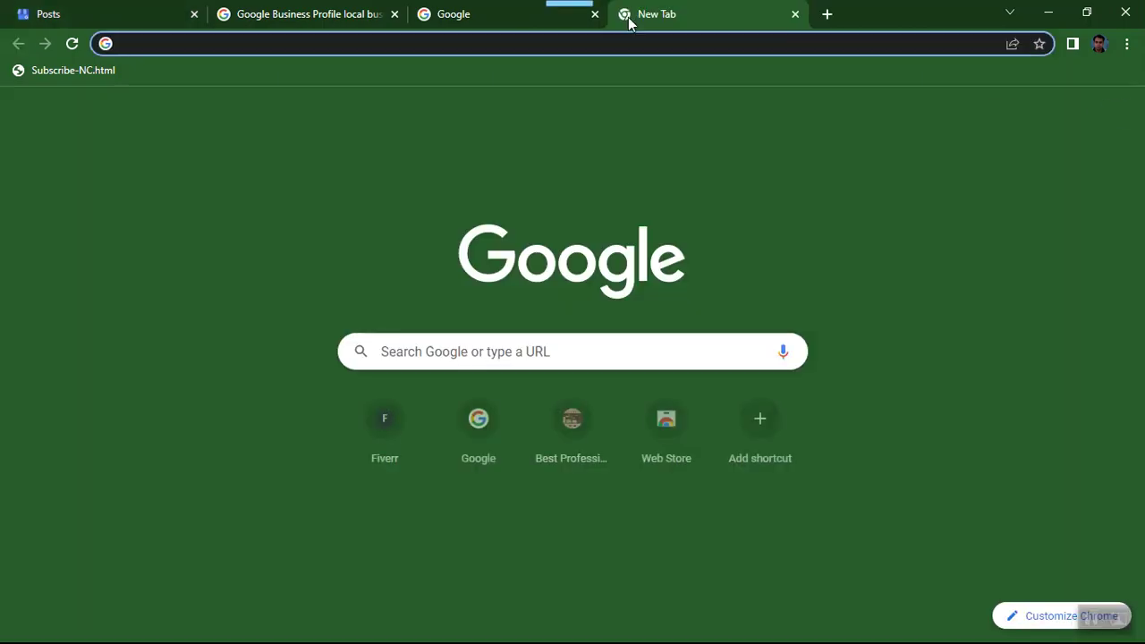
Load choonga.pk in the new tab.
{"action": "type", "text": "cho"}
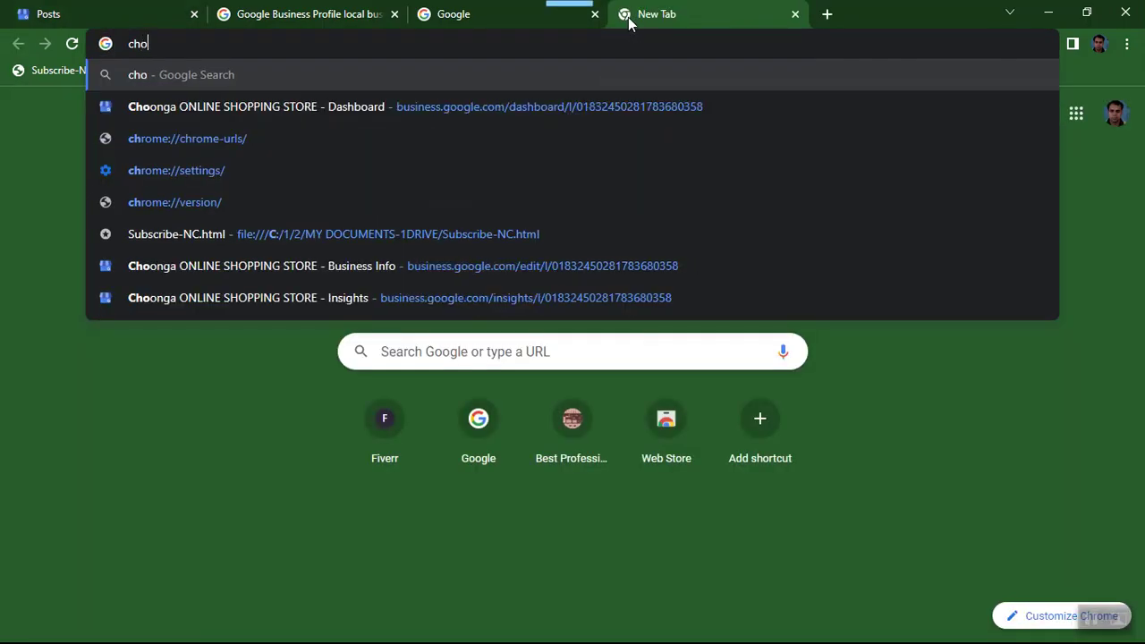
{"action": "type", "text": "onga.pk"}
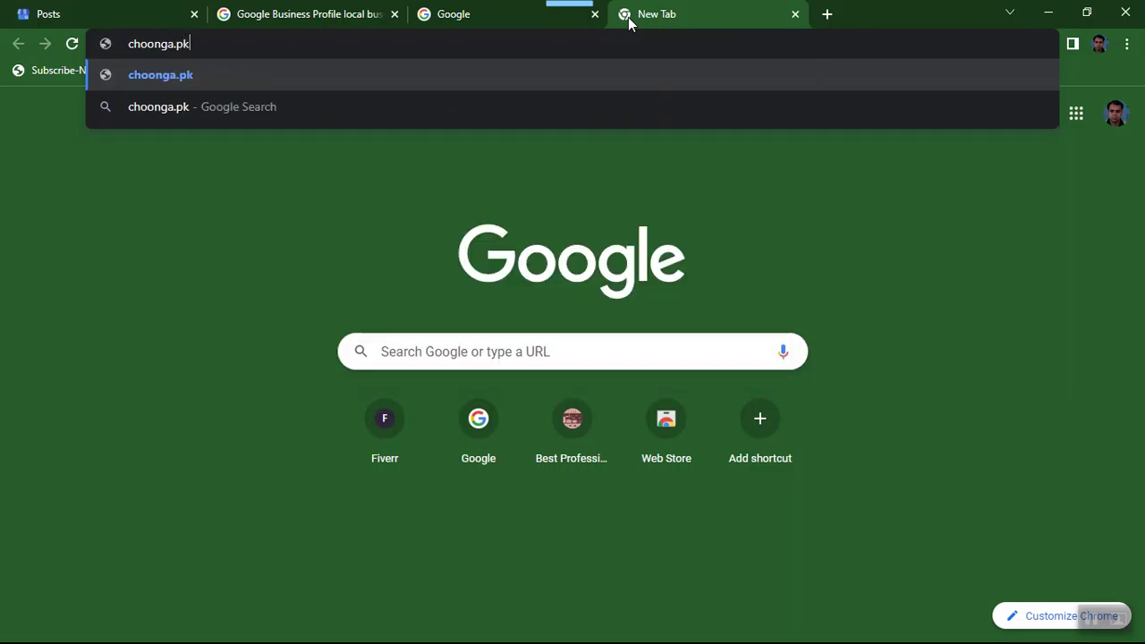
{"action": "key", "text": "Return"}
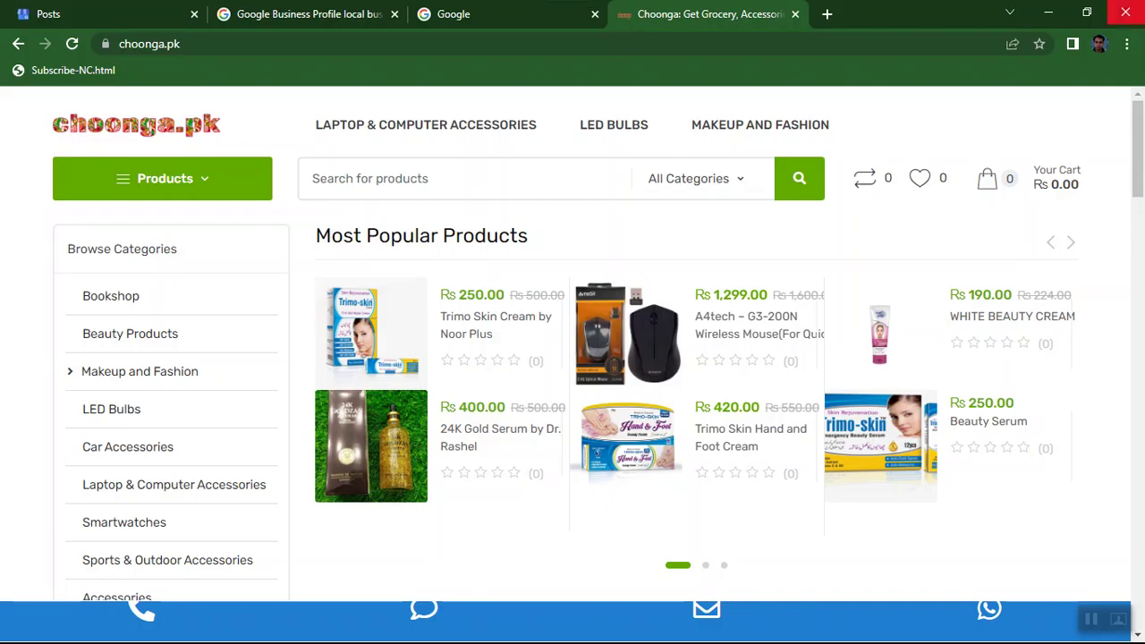
Filter Choonga's posts to What's new and start a new post.
{"action": "left_click", "coordinate": [76, 11]}
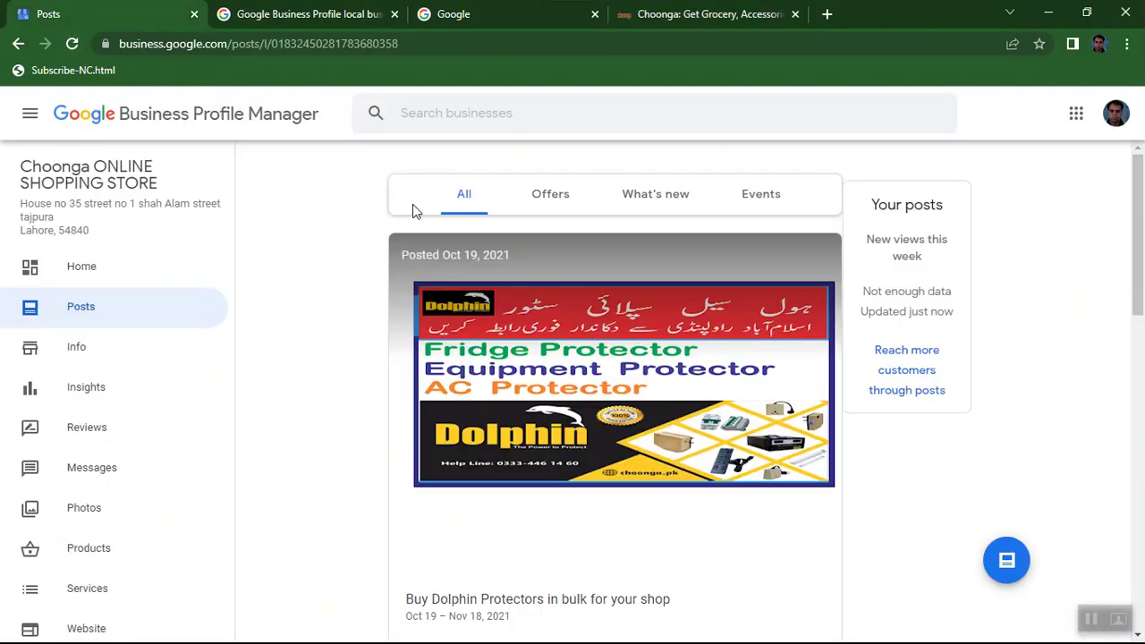
{"action": "left_click", "coordinate": [656, 200]}
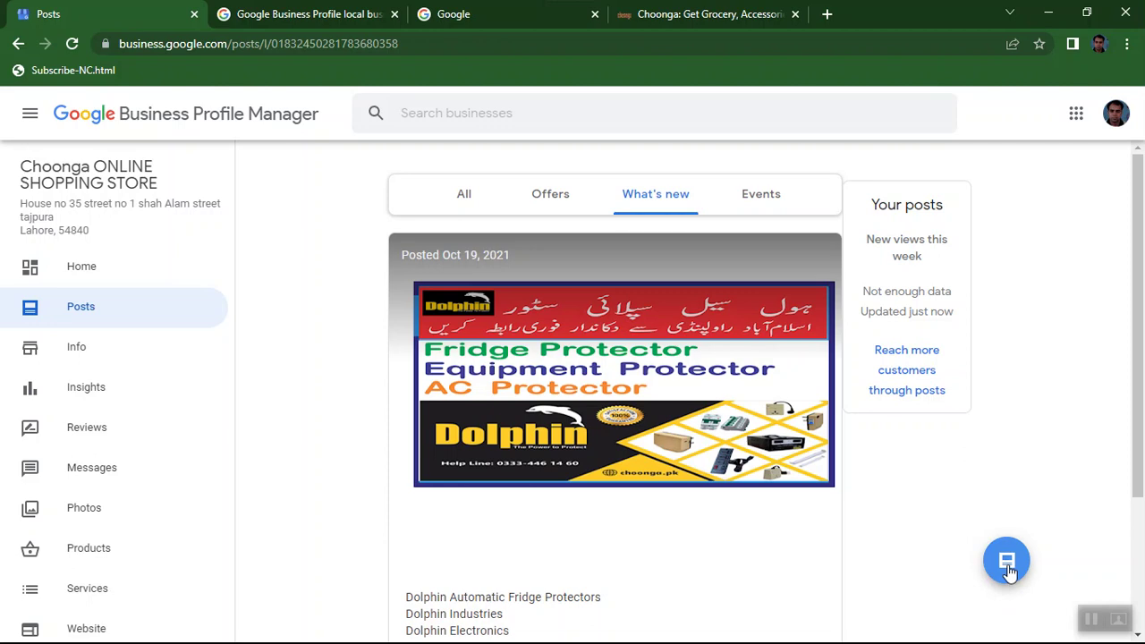
{"action": "left_click", "coordinate": [1006, 566]}
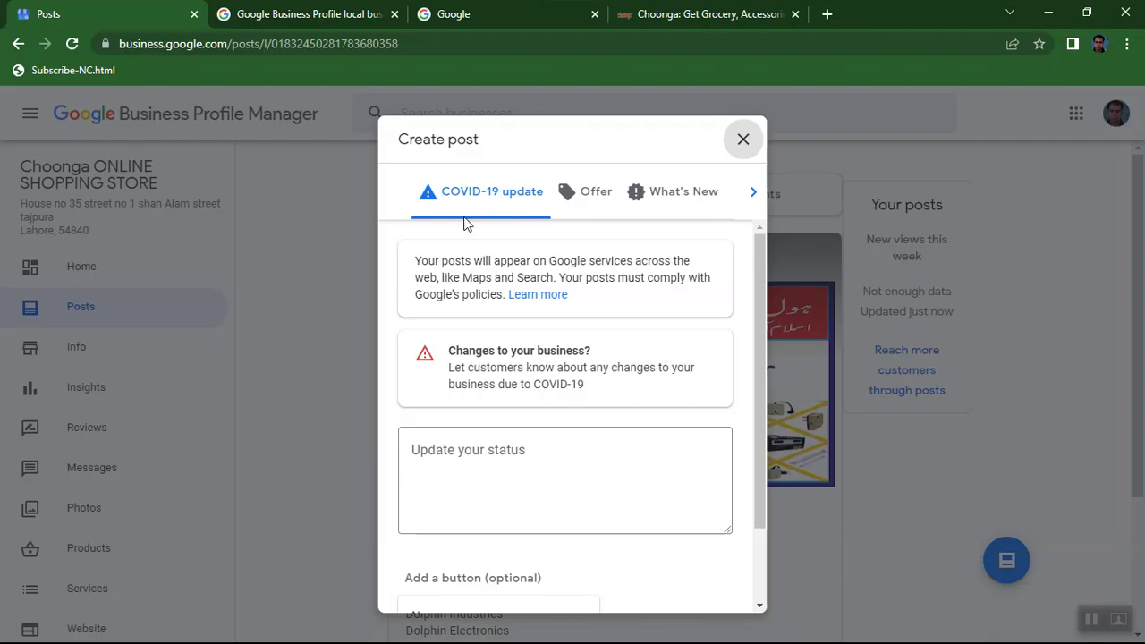
Set the post type to What's New, then enter 'google business' in the Google search box.
{"action": "left_click", "coordinate": [659, 202]}
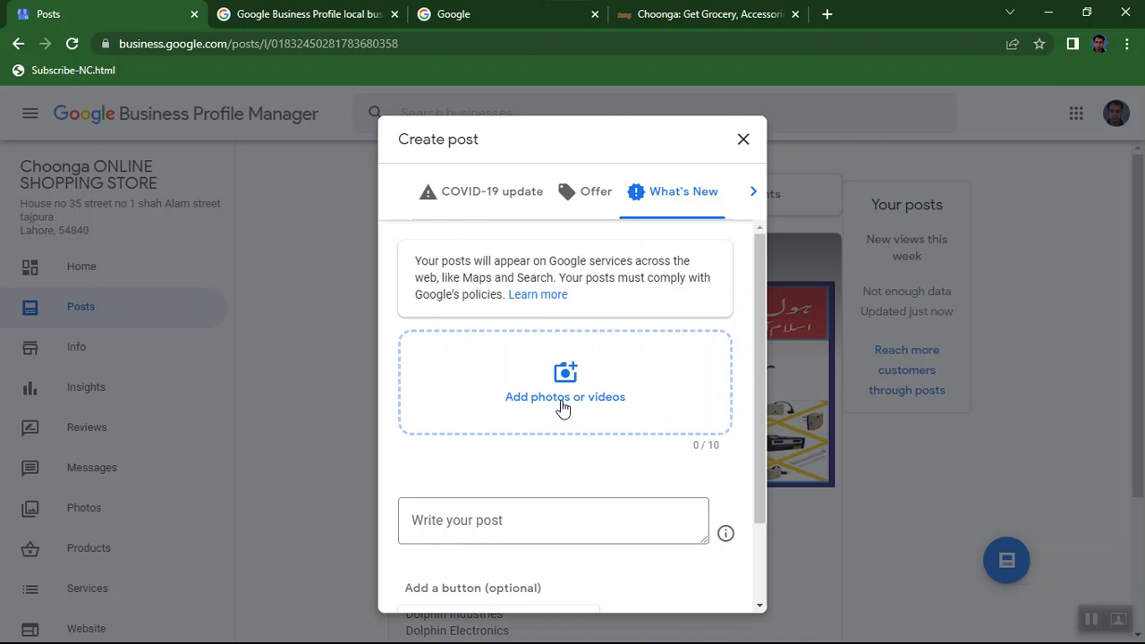
{"action": "left_click", "coordinate": [515, 15]}
{"action": "left_click", "coordinate": [465, 261]}
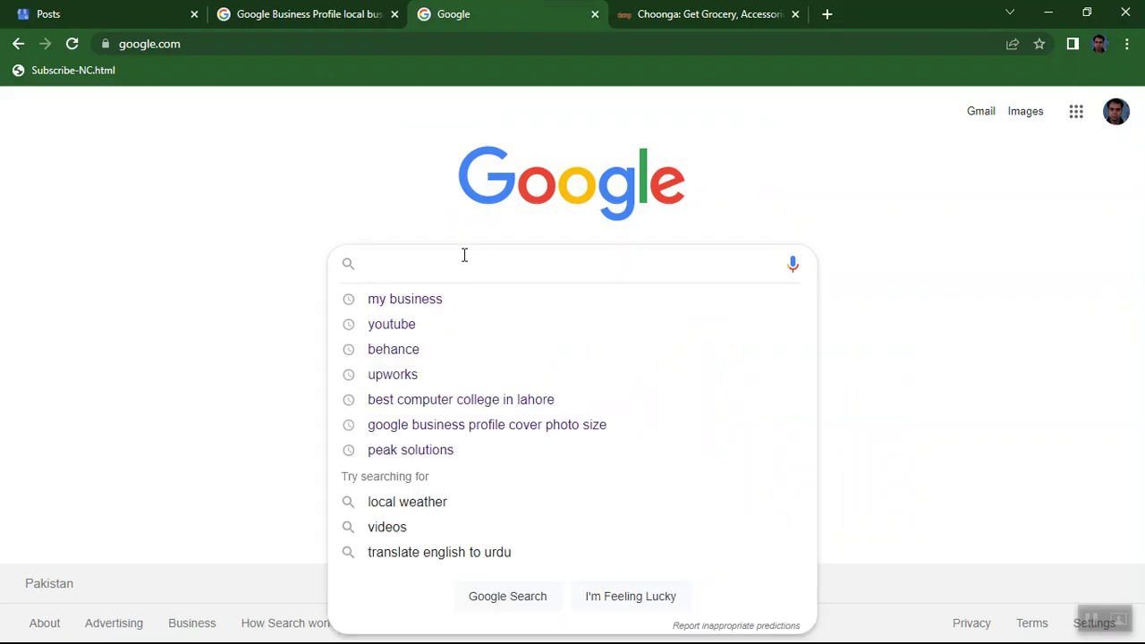
{"action": "type", "text": "googl"}
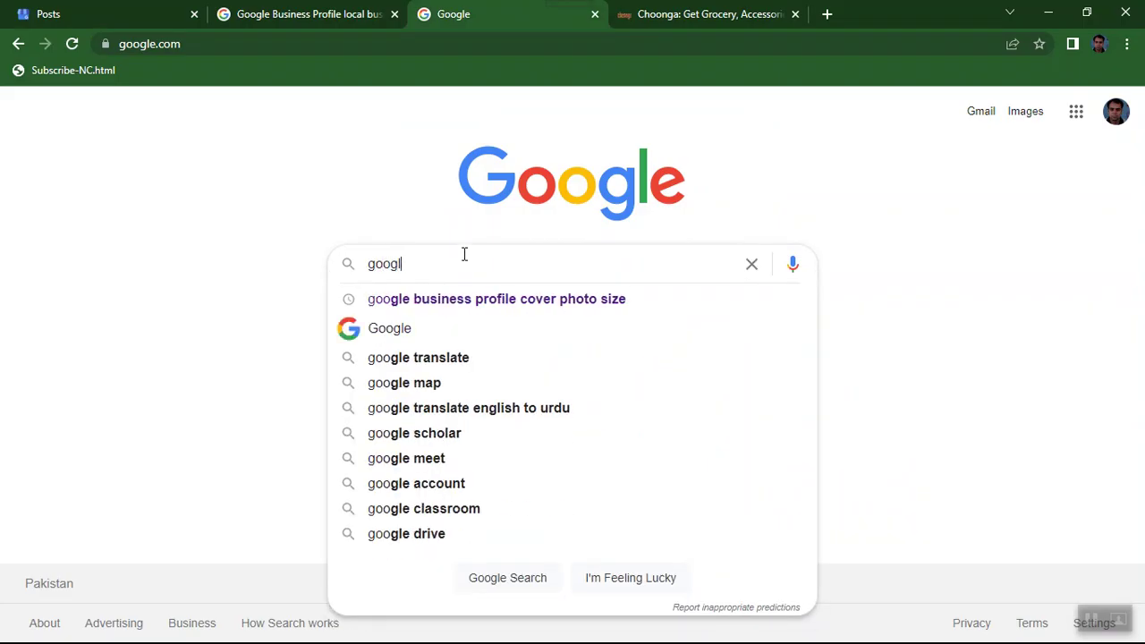
{"action": "type", "text": "e business"}
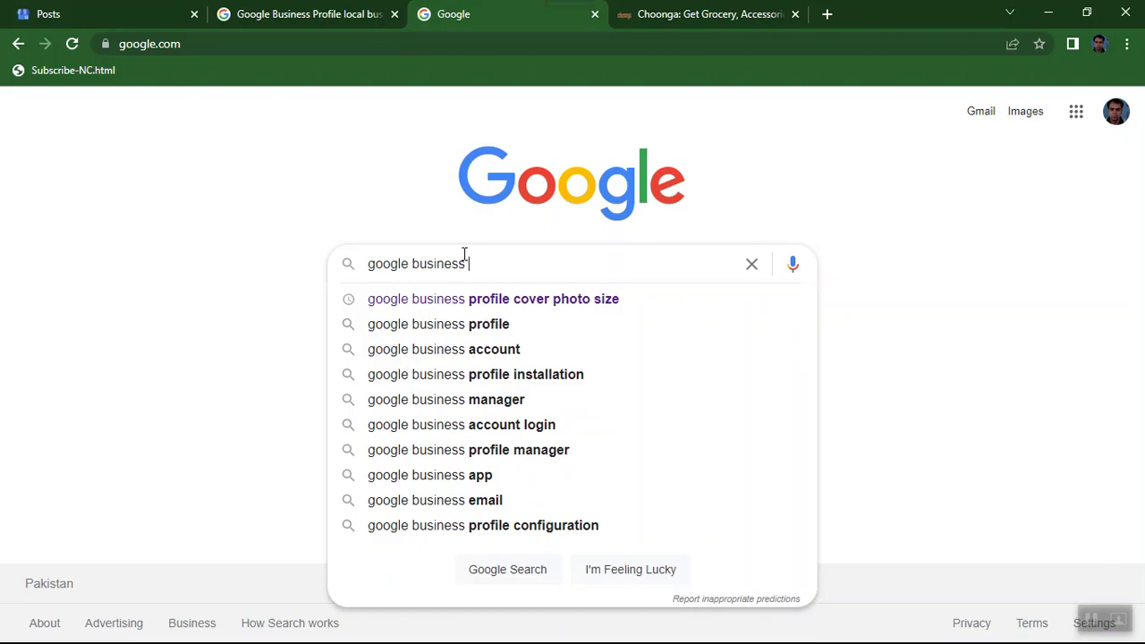
Extend the query to 'google business profile post'.
{"action": "type", "text": "pr"}
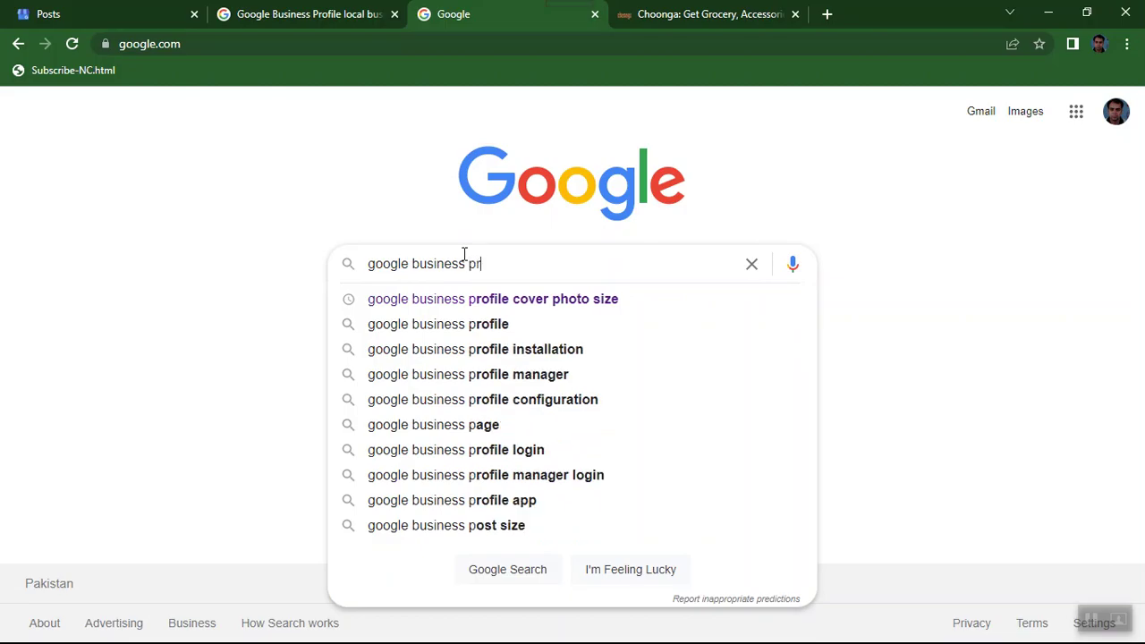
{"action": "type", "text": "ofile po"}
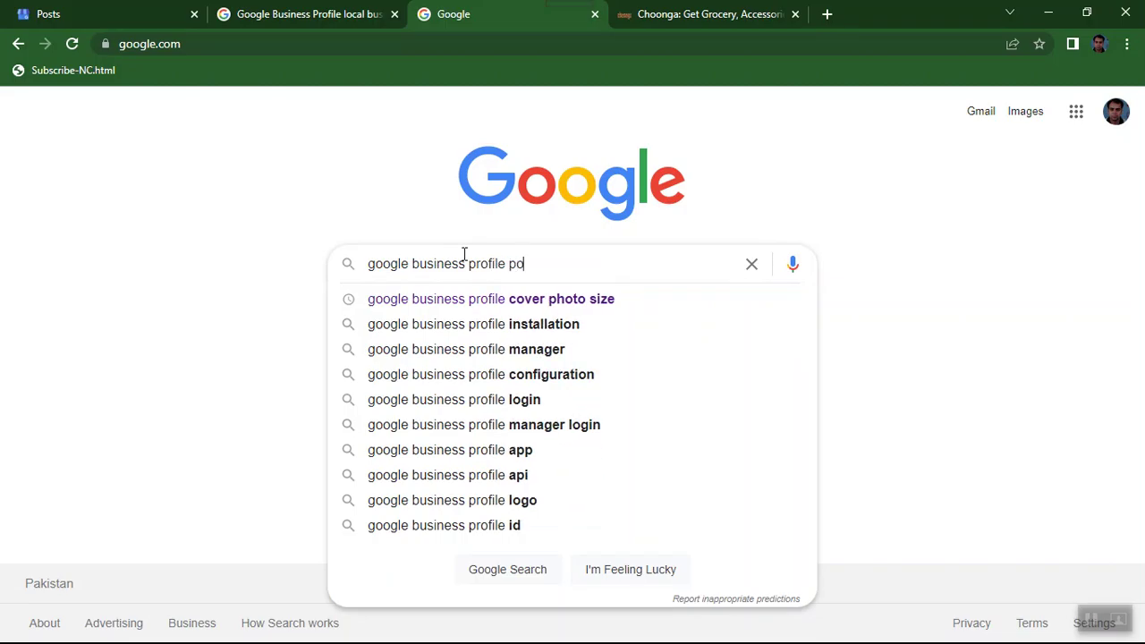
{"action": "type", "text": "st"}
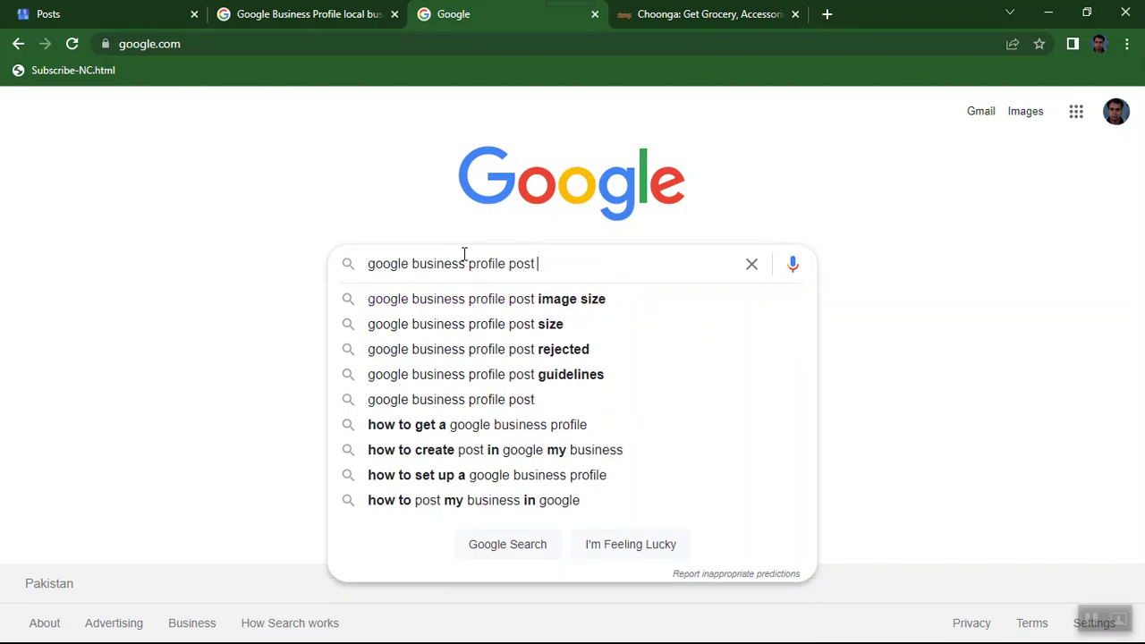
Search 'google business profile post image size' and open the Tools time-range dropdown.
{"action": "left_click", "coordinate": [505, 304]}
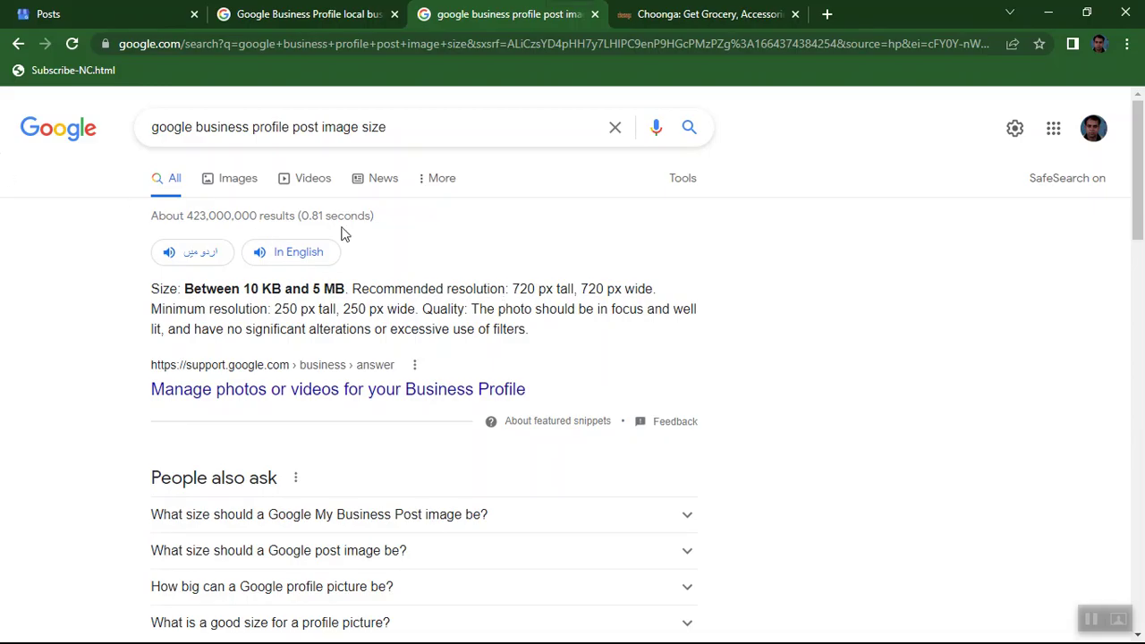
{"action": "left_click", "coordinate": [687, 182]}
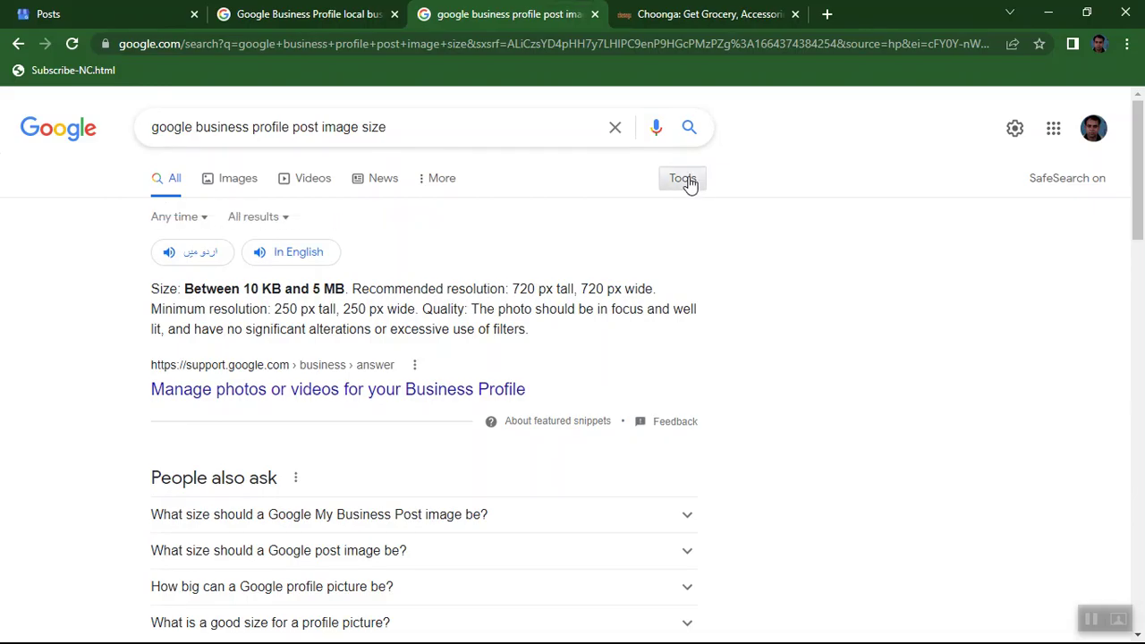
{"action": "left_click", "coordinate": [204, 223]}
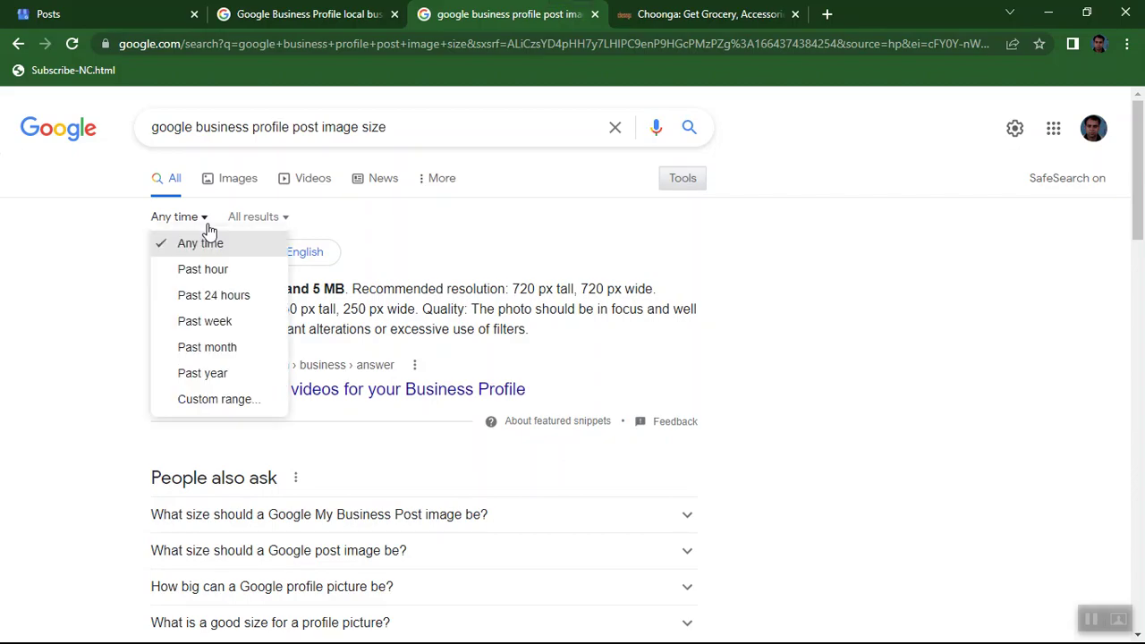
Restrict the image-size results to the Past month.
{"action": "left_click", "coordinate": [200, 354]}
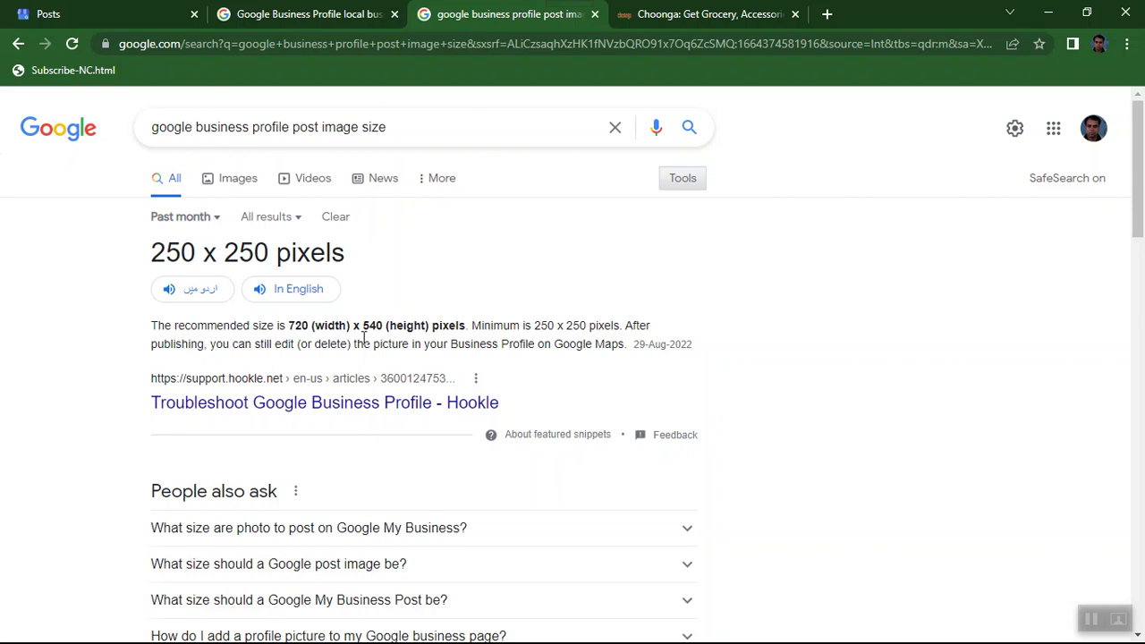
Highlight the snippet's '250 x 250' size and 29-Aug-2022 date, then minimize Chrome.
{"action": "left_click_drag", "start_coordinate": [536, 329], "coordinate": [586, 329]}
{"action": "left_click_drag", "start_coordinate": [634, 343], "coordinate": [711, 354]}
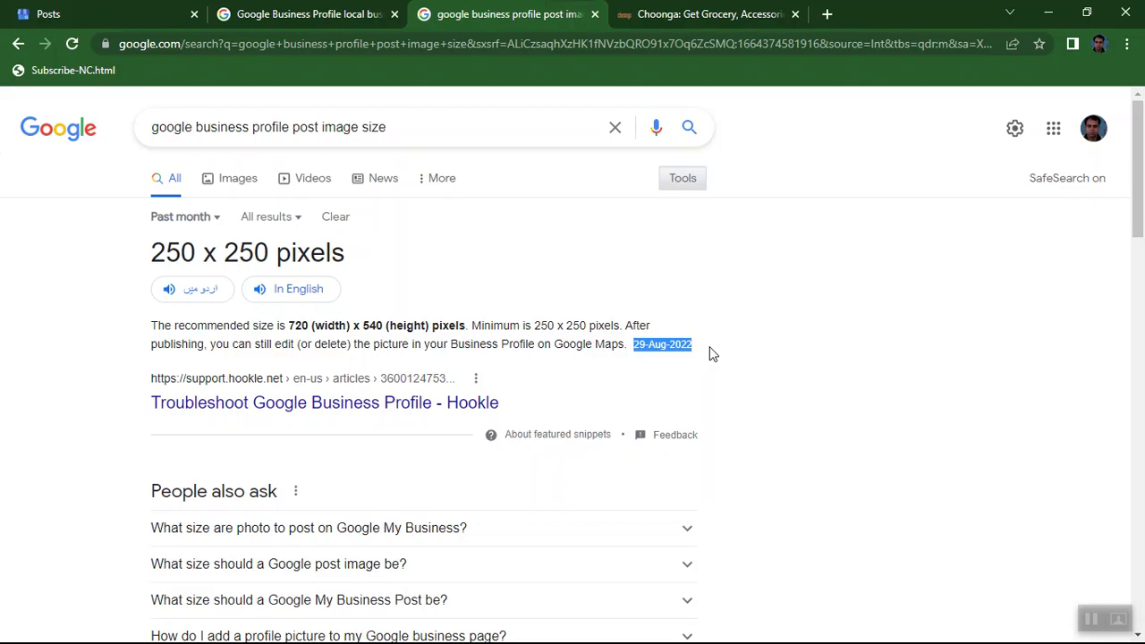
{"action": "left_click", "coordinate": [1044, 15]}
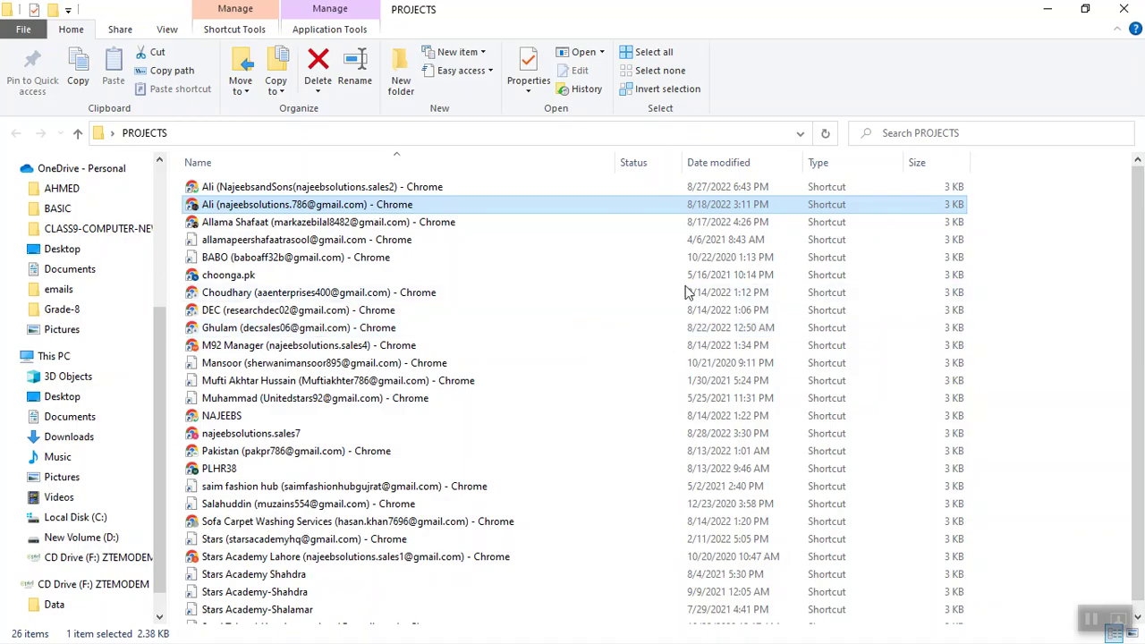
Minimize the PROJECTS folder window and bring back Chrome's image-size search results.
{"action": "left_click", "coordinate": [1045, 9]}
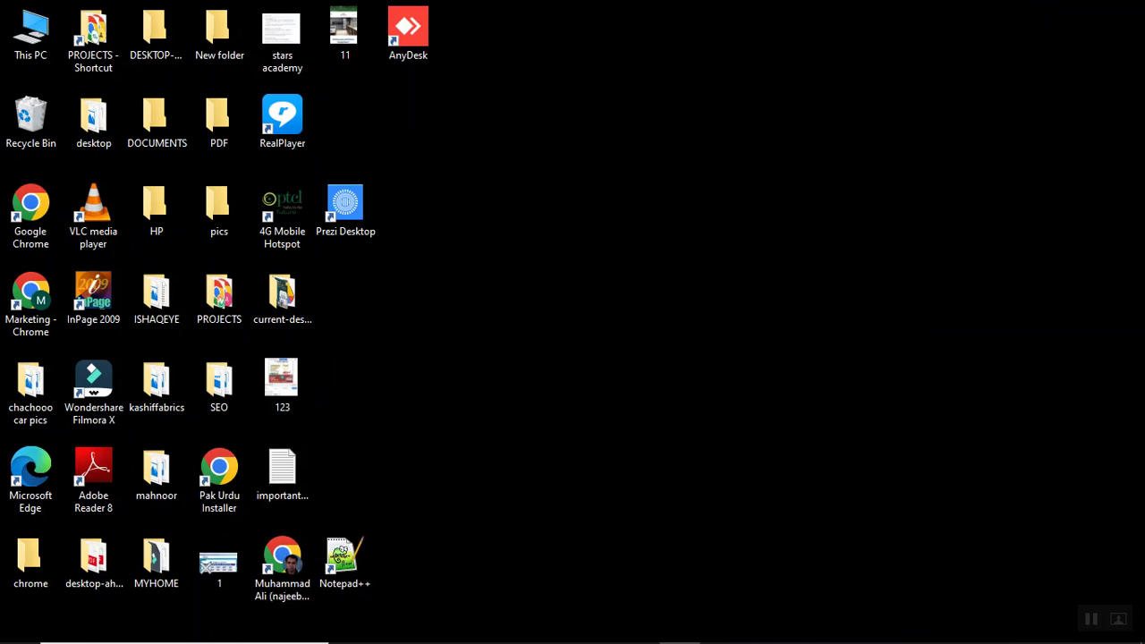
{"action": "left_click", "coordinate": [721, 629]}
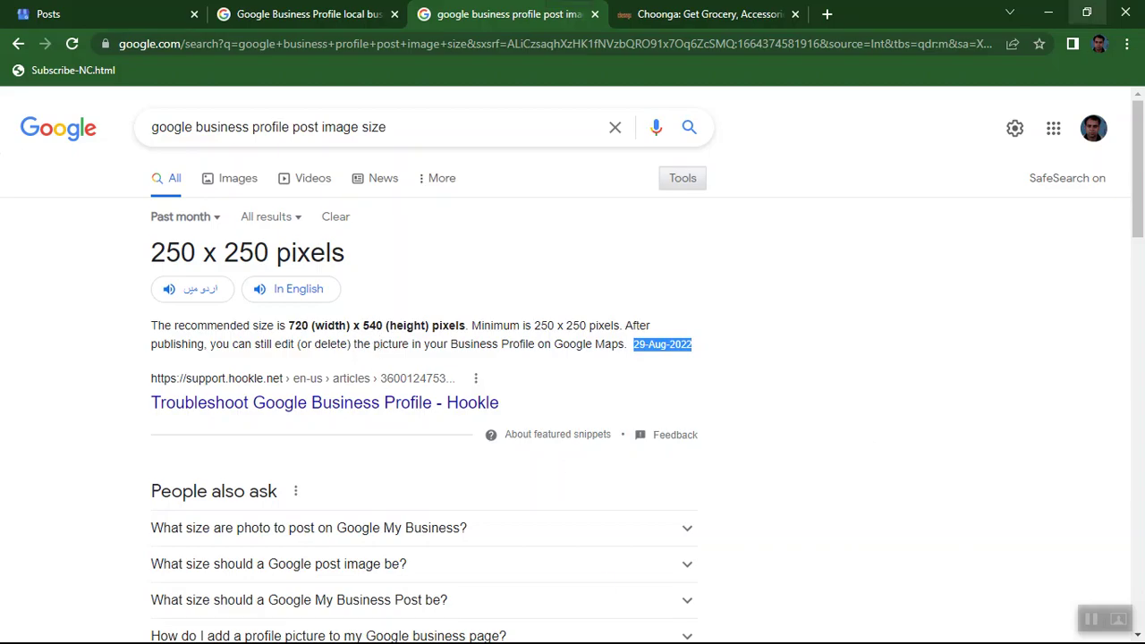
Minimize the Google Search results window to reveal the Windows desktop.
{"action": "left_click", "coordinate": [1048, 14]}
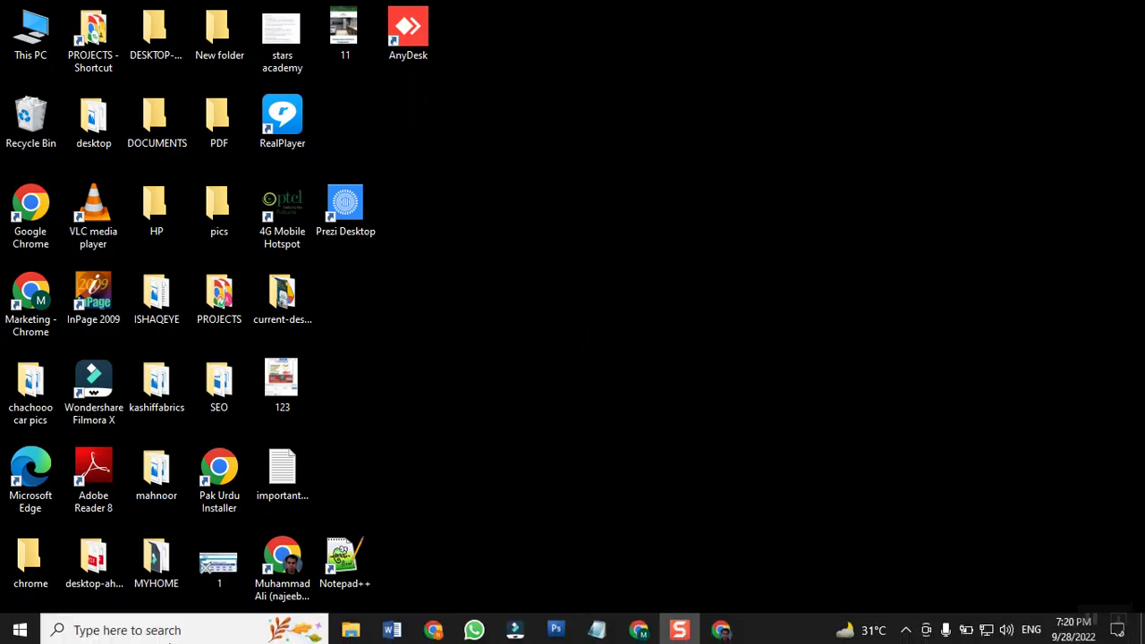
Launch Photoshop CS3 from its taskbar icon.
{"action": "mouse_move", "coordinate": [555, 637]}
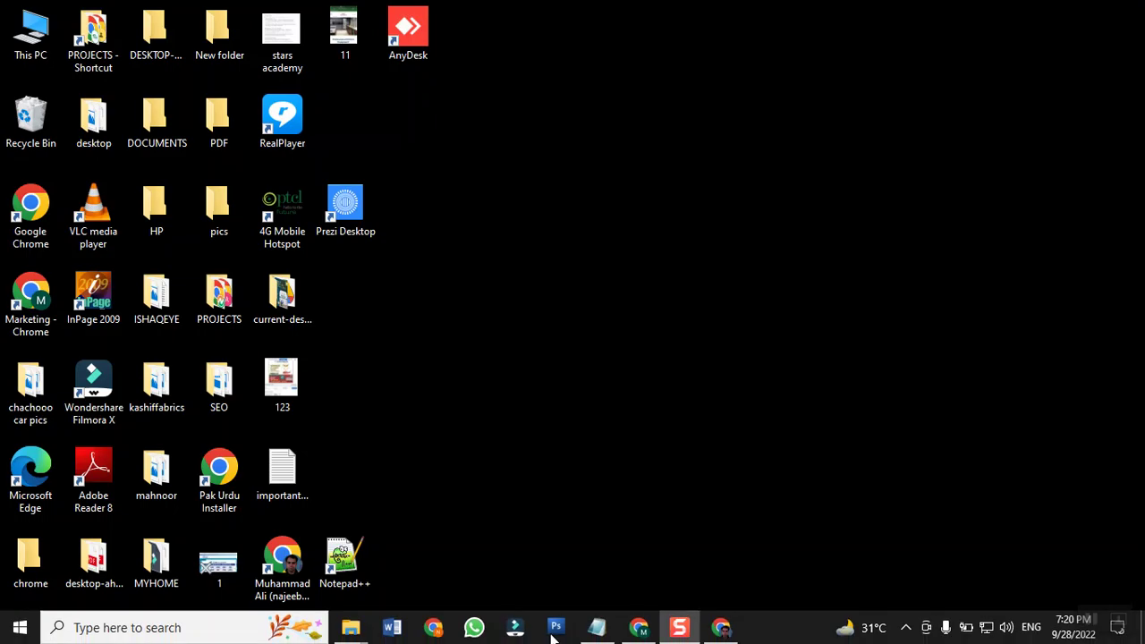
{"action": "left_click", "coordinate": [556, 635]}
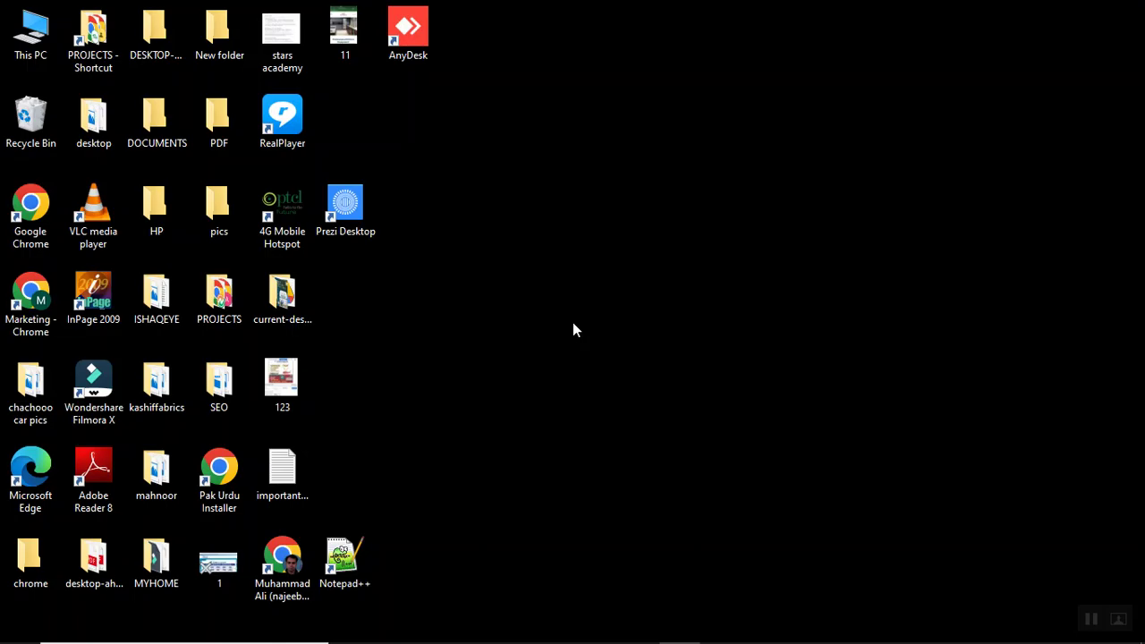
Bring the loaded Photoshop CS3 window forward and open its File menu.
{"action": "mouse_move", "coordinate": [551, 640]}
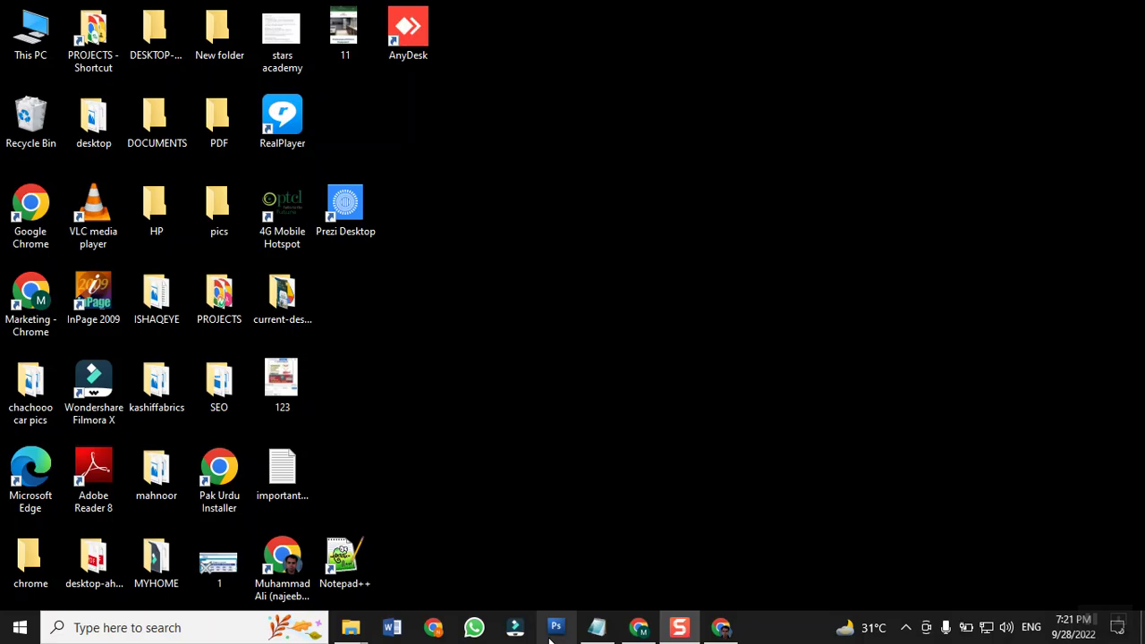
{"action": "left_click", "coordinate": [555, 627]}
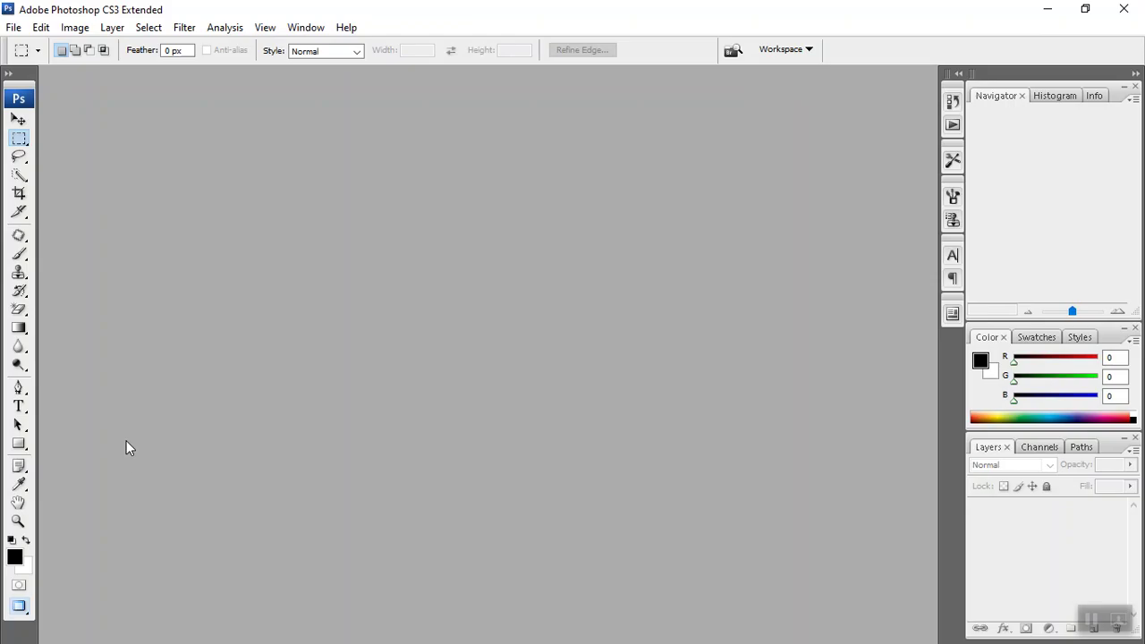
{"action": "left_click", "coordinate": [13, 28]}
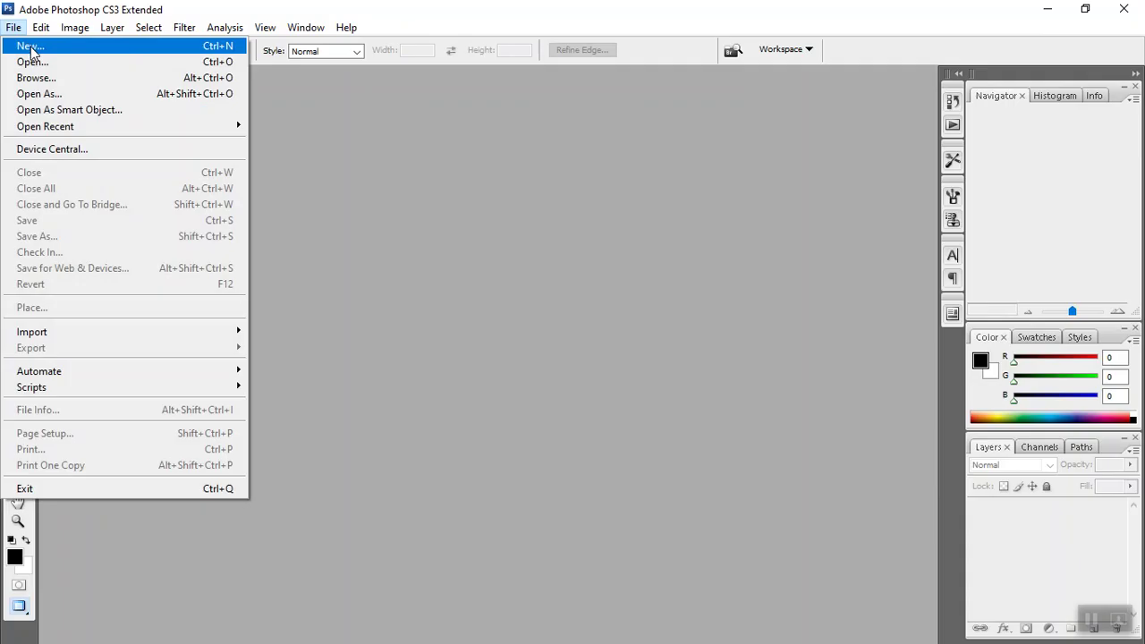
Create a new blank document, Untitled-1, 540 pixels wide by 720 pixels high.
{"action": "left_click", "coordinate": [29, 48]}
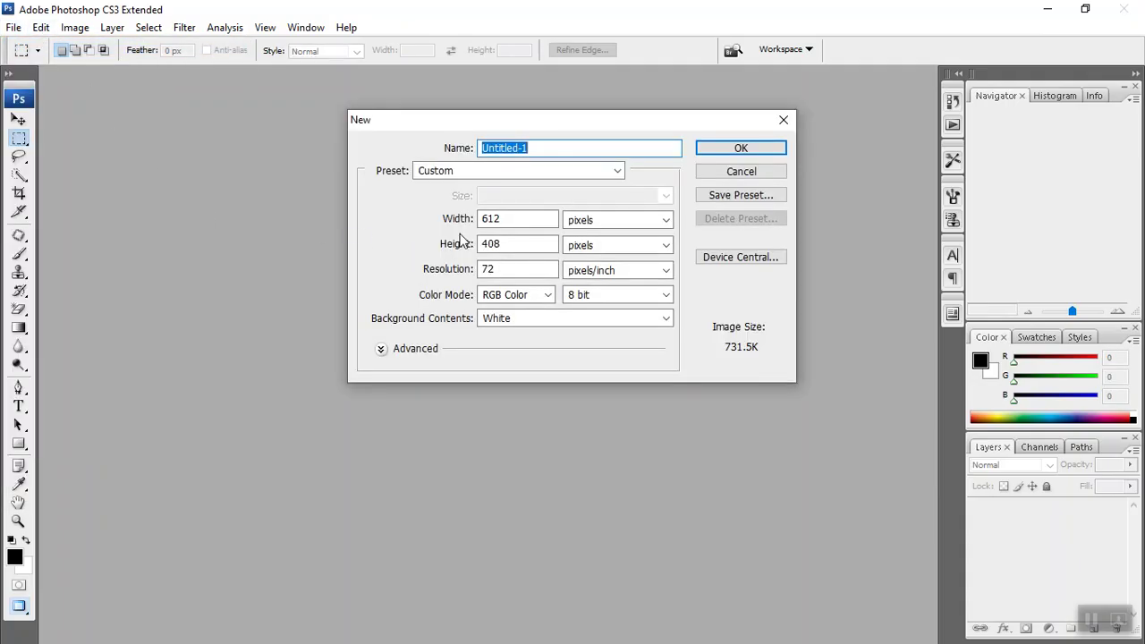
{"action": "left_click", "coordinate": [533, 223]}
{"action": "key", "text": "BackSpace"}
{"action": "key", "text": "BackSpace"}
{"action": "key", "text": "BackSpace"}
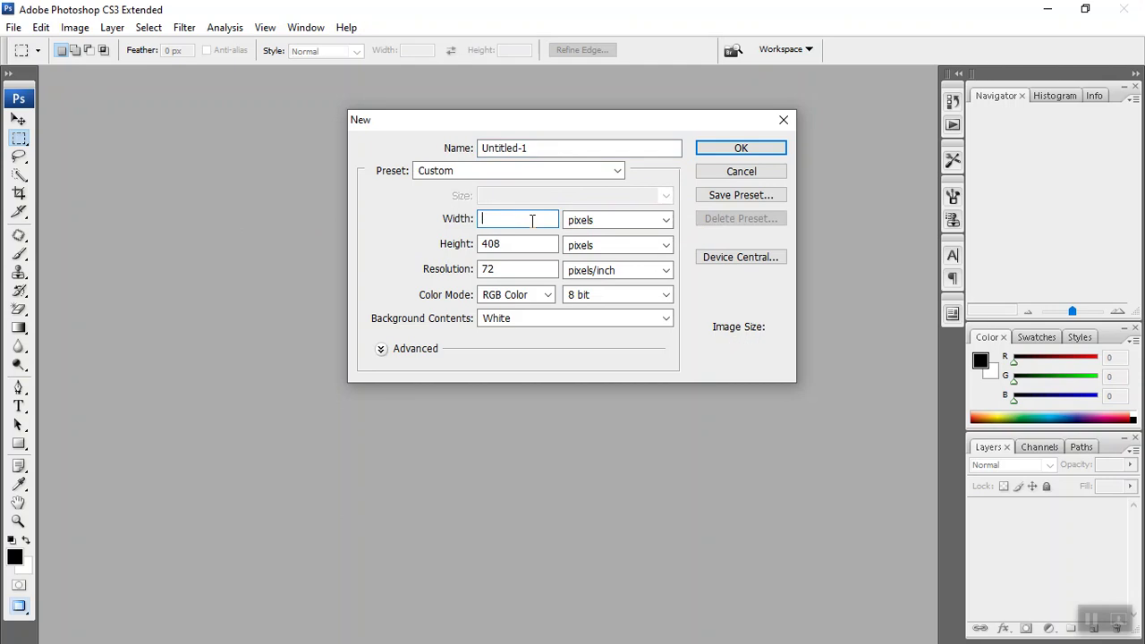
{"action": "type", "text": "540"}
{"action": "key", "text": "Tab"}
{"action": "key", "text": "Tab"}
{"action": "type", "text": "720"}
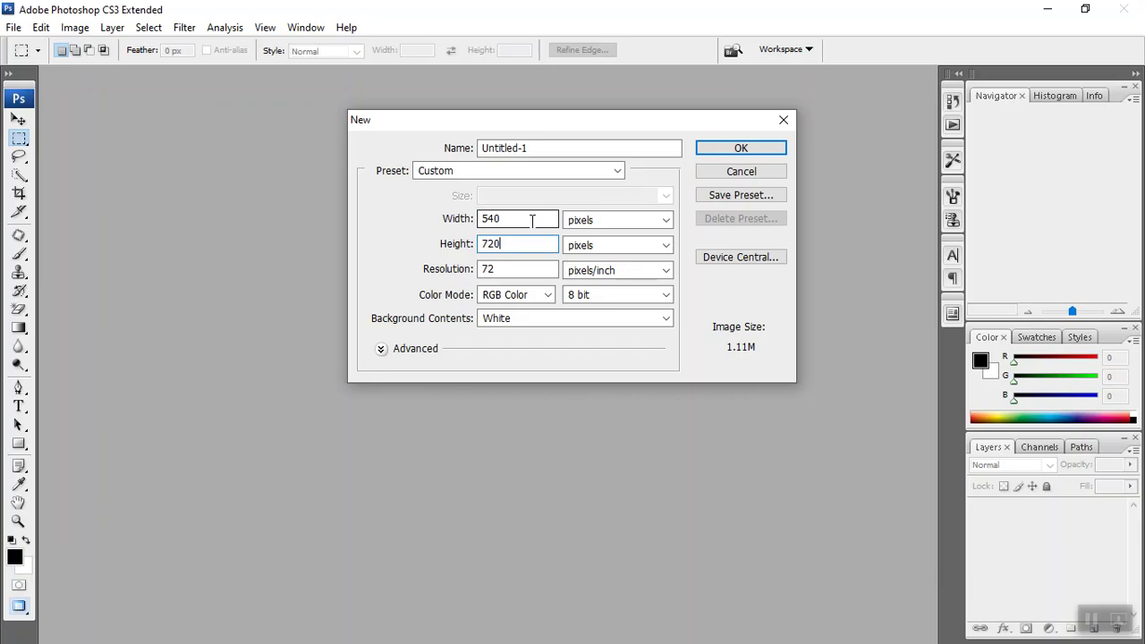
{"action": "left_click", "coordinate": [729, 149]}
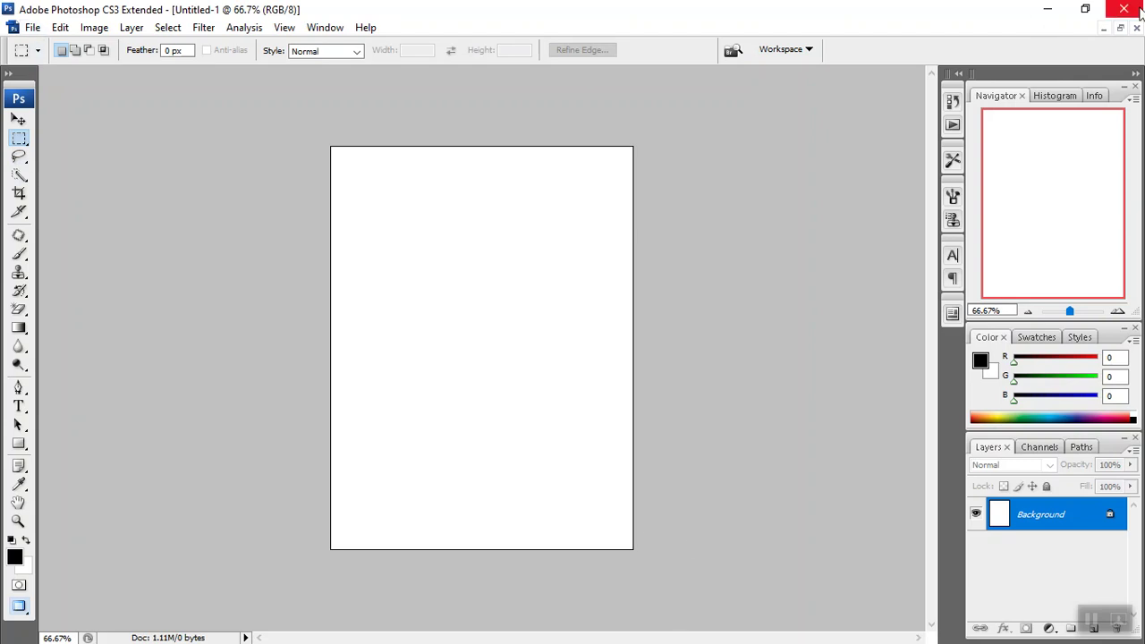
Recheck Chrome's recommended 720 × 540 px post size, then return to the desktop.
{"action": "left_click", "coordinate": [1048, 9]}
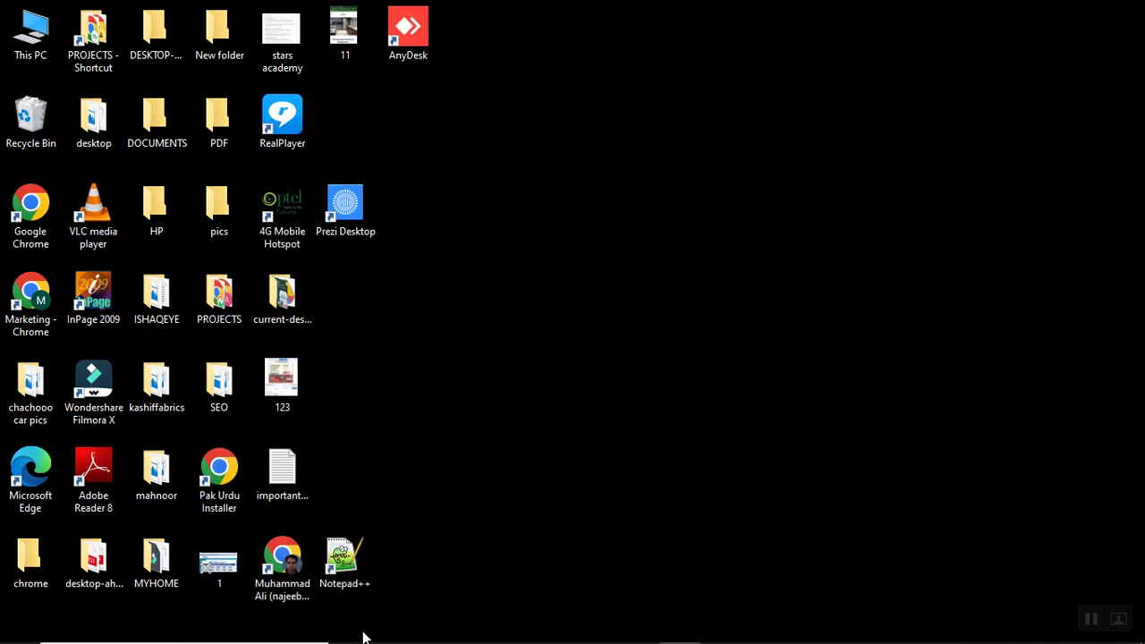
{"action": "mouse_move", "coordinate": [366, 641]}
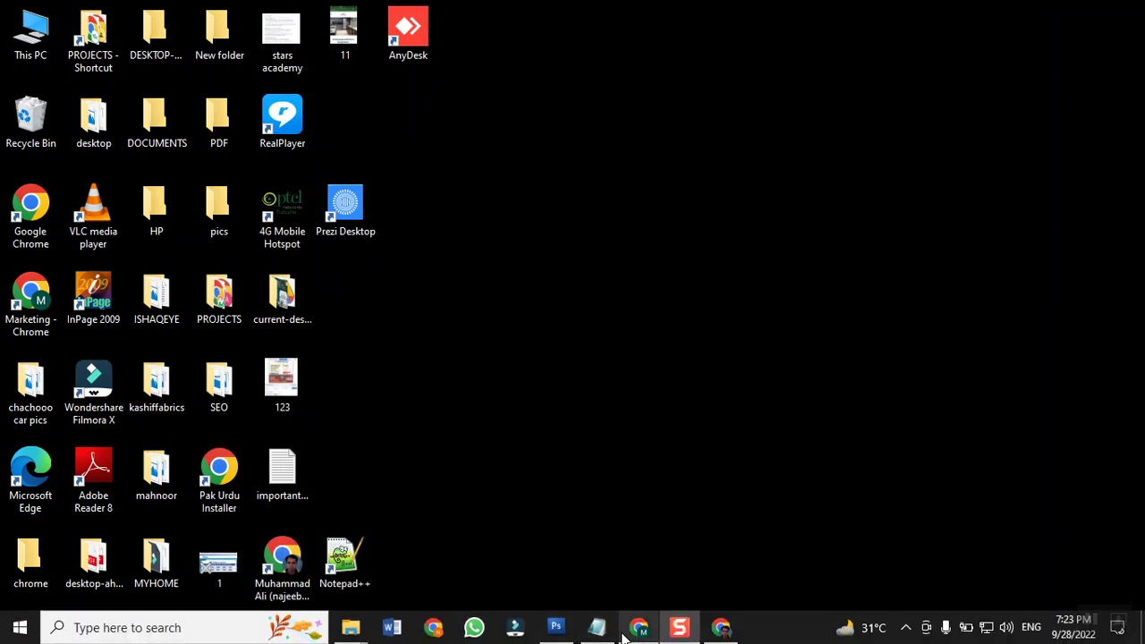
{"action": "left_click", "coordinate": [722, 629]}
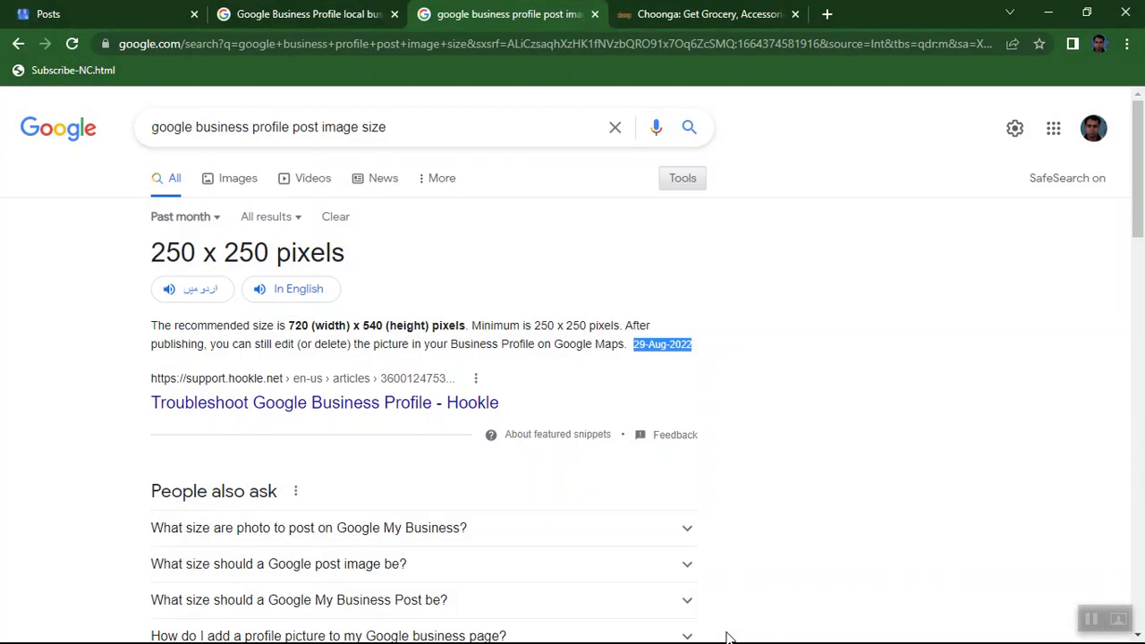
{"action": "left_click", "coordinate": [726, 635]}
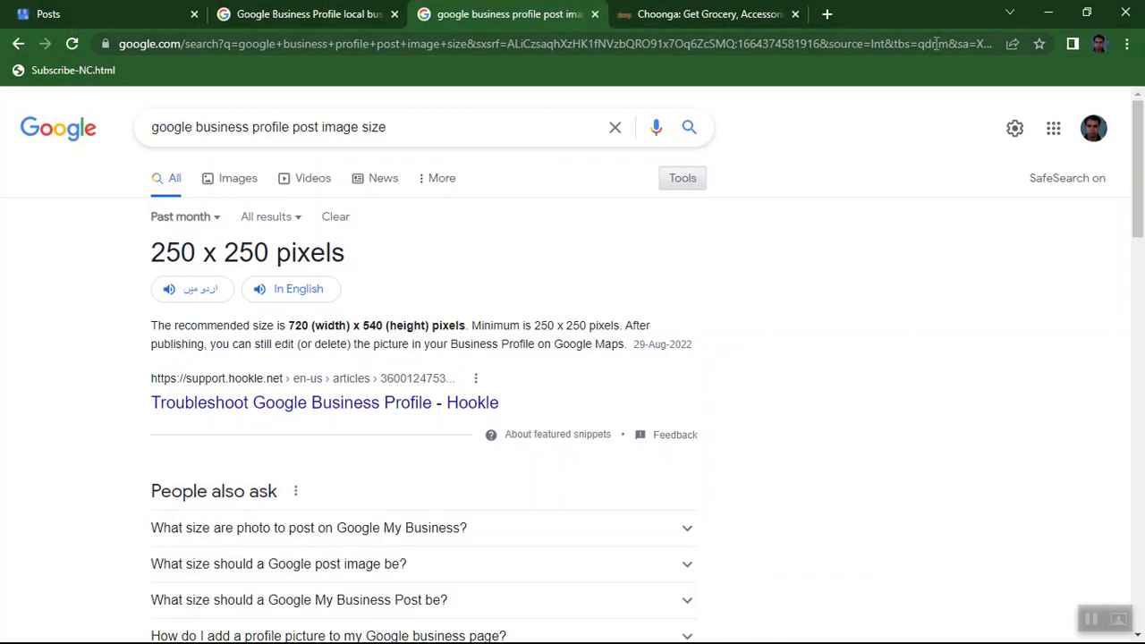
{"action": "left_click", "coordinate": [1048, 13]}
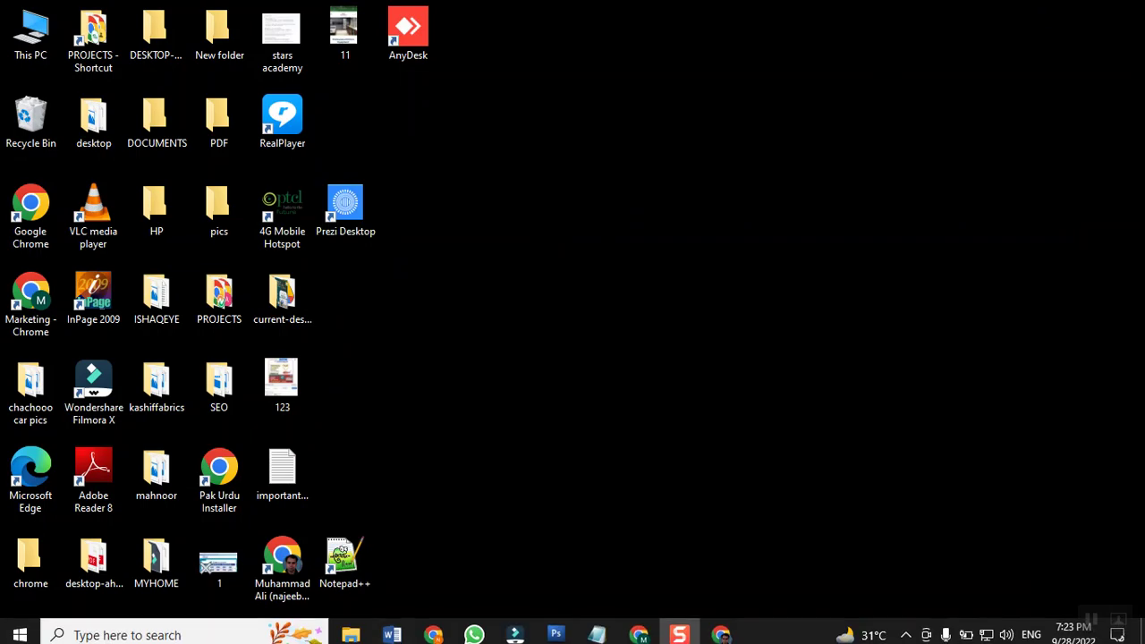
Close the portrait Untitled-1 and create a new 720 × 540 pixel landscape document.
{"action": "left_click", "coordinate": [553, 629]}
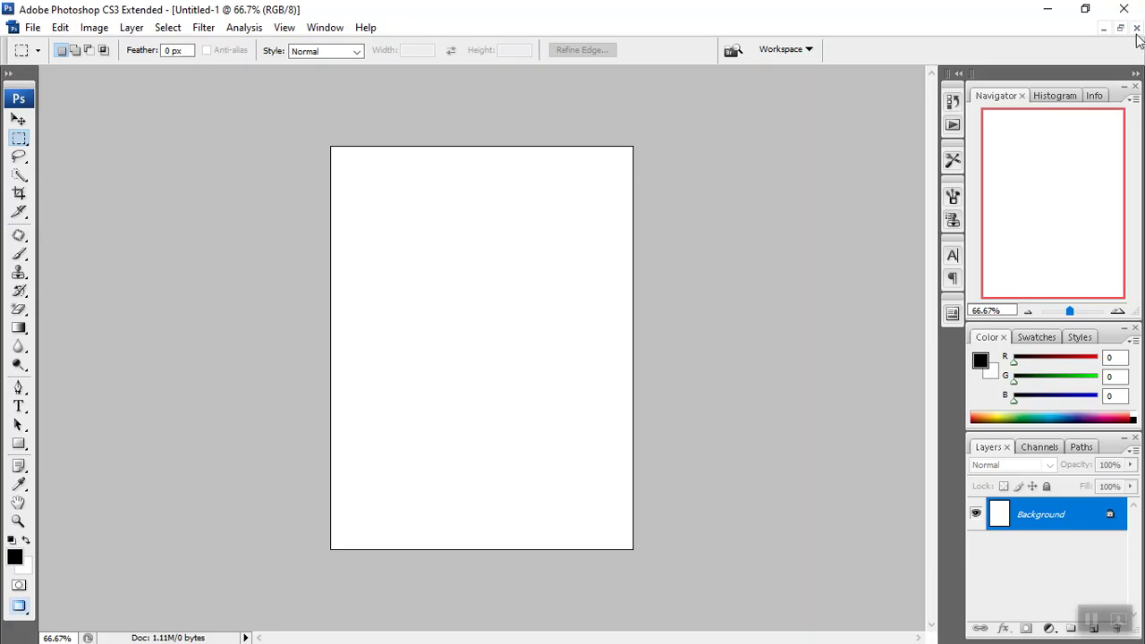
{"action": "left_click", "coordinate": [1136, 29]}
{"action": "left_click", "coordinate": [13, 27]}
{"action": "left_click", "coordinate": [31, 51]}
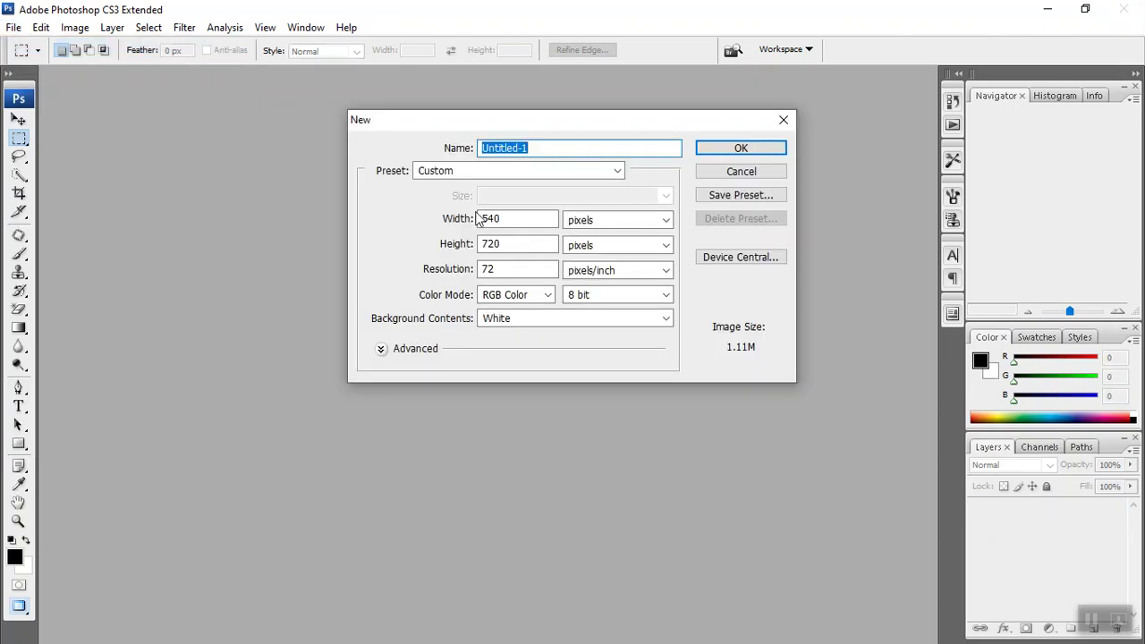
{"action": "left_click_drag", "start_coordinate": [526, 217], "coordinate": [411, 221]}
{"action": "type", "text": "720"}
{"action": "key", "text": "Tab"}
{"action": "type", "text": "540"}
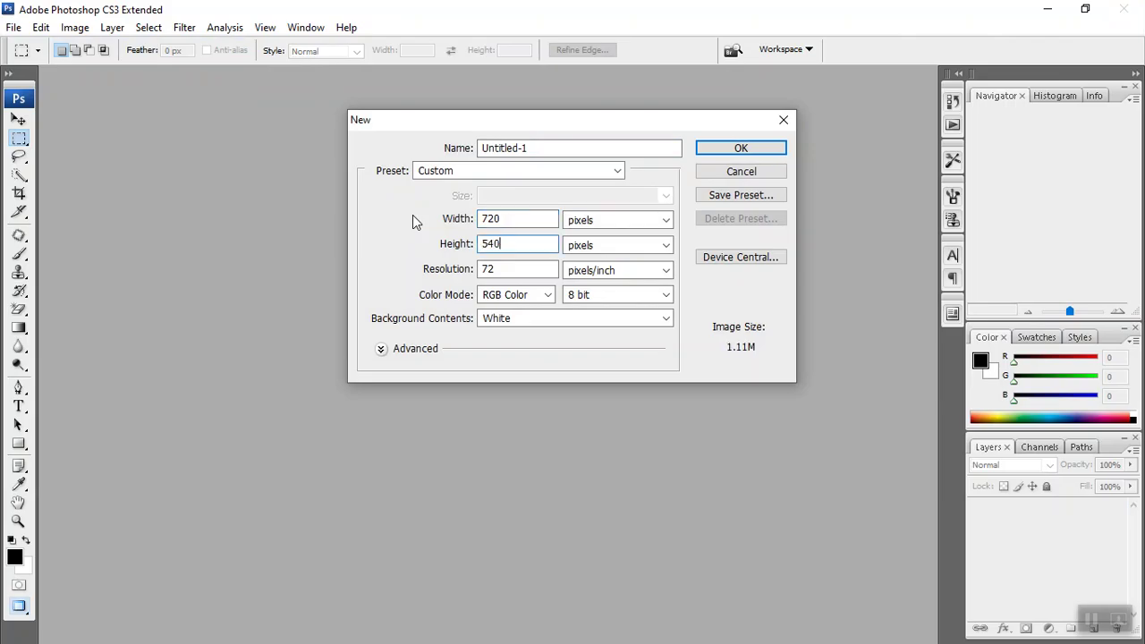
{"action": "key", "text": "Return"}
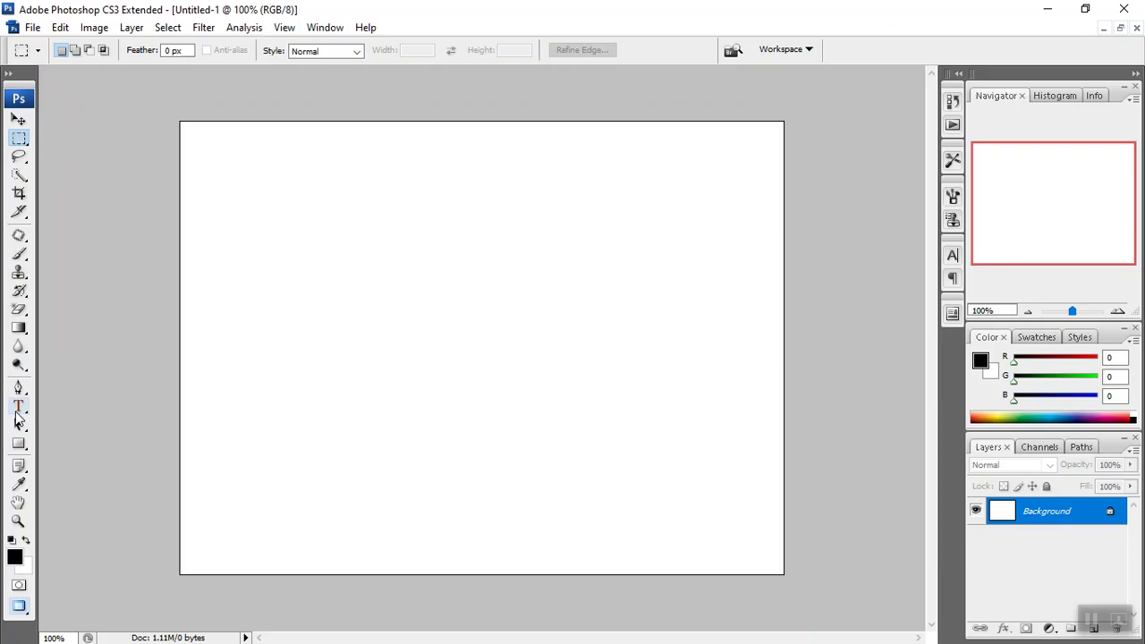
Type the heading 'Buy Brand New Wireless Mouse' near the canvas top-left with the Type tool.
{"action": "left_click", "coordinate": [17, 409]}
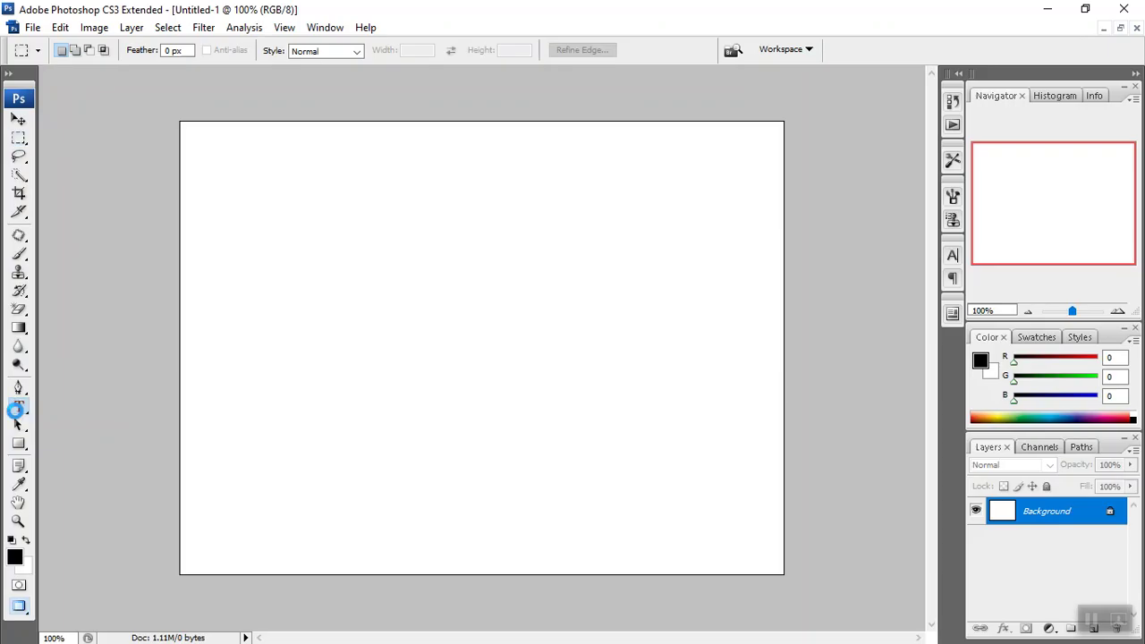
{"action": "left_click", "coordinate": [221, 177]}
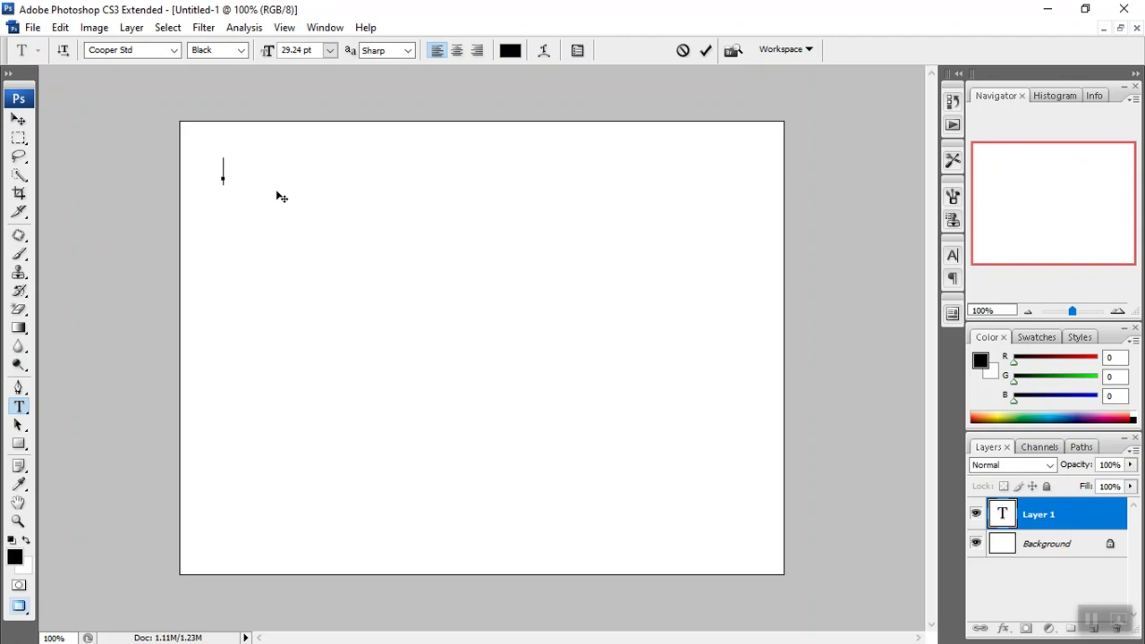
{"action": "type", "text": "Bu"}
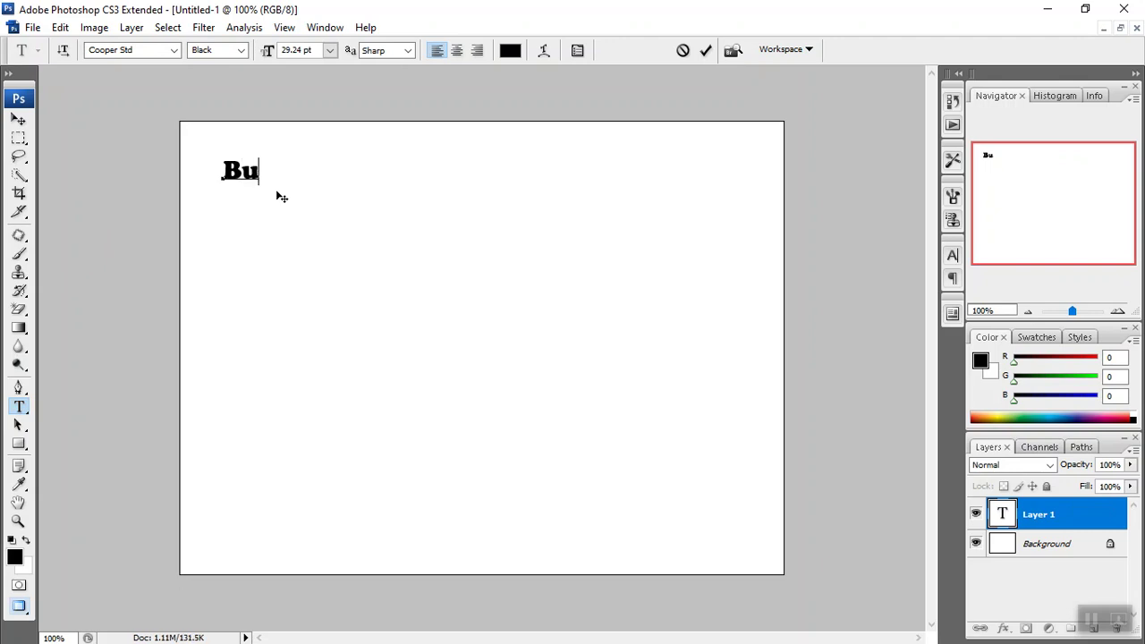
{"action": "type", "text": "y Br"}
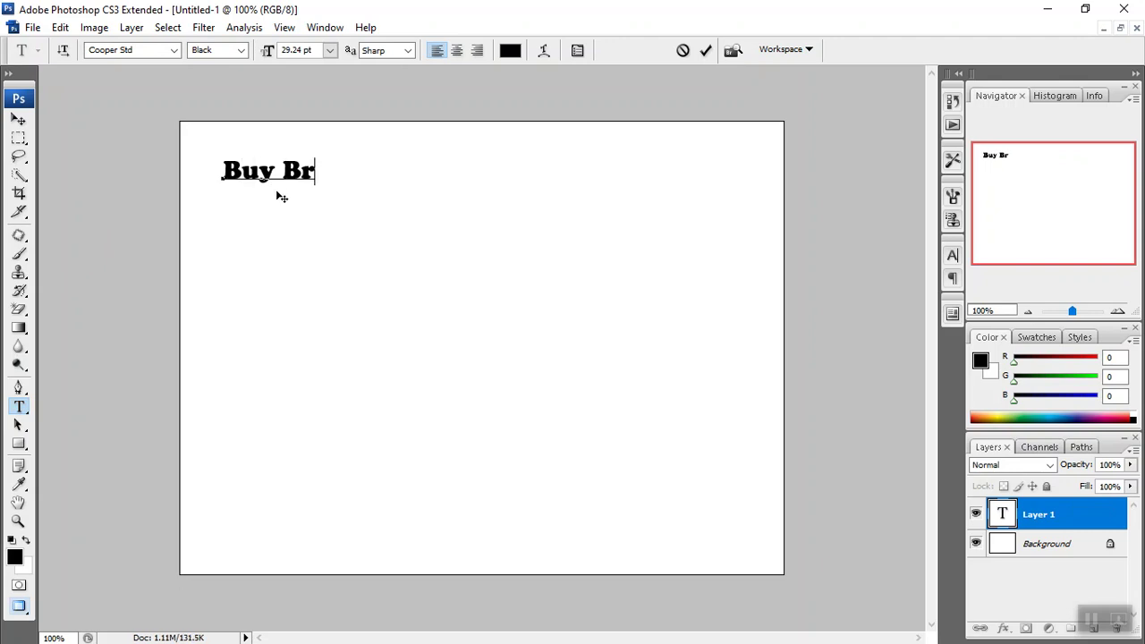
{"action": "type", "text": "and New  "}
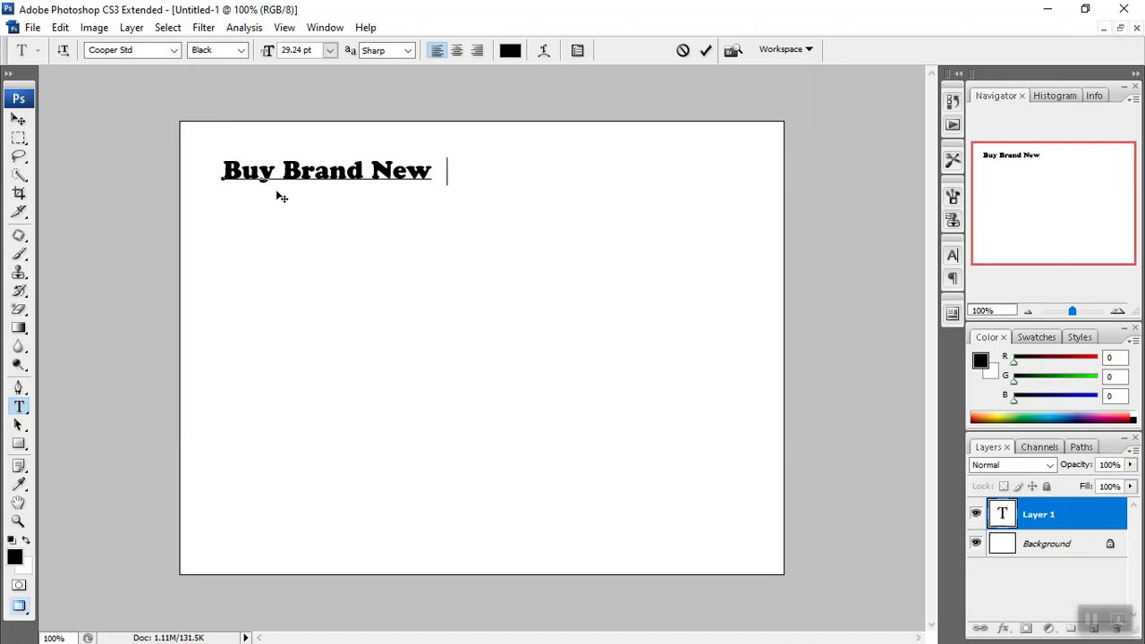
{"action": "type", "text": "Wirel"}
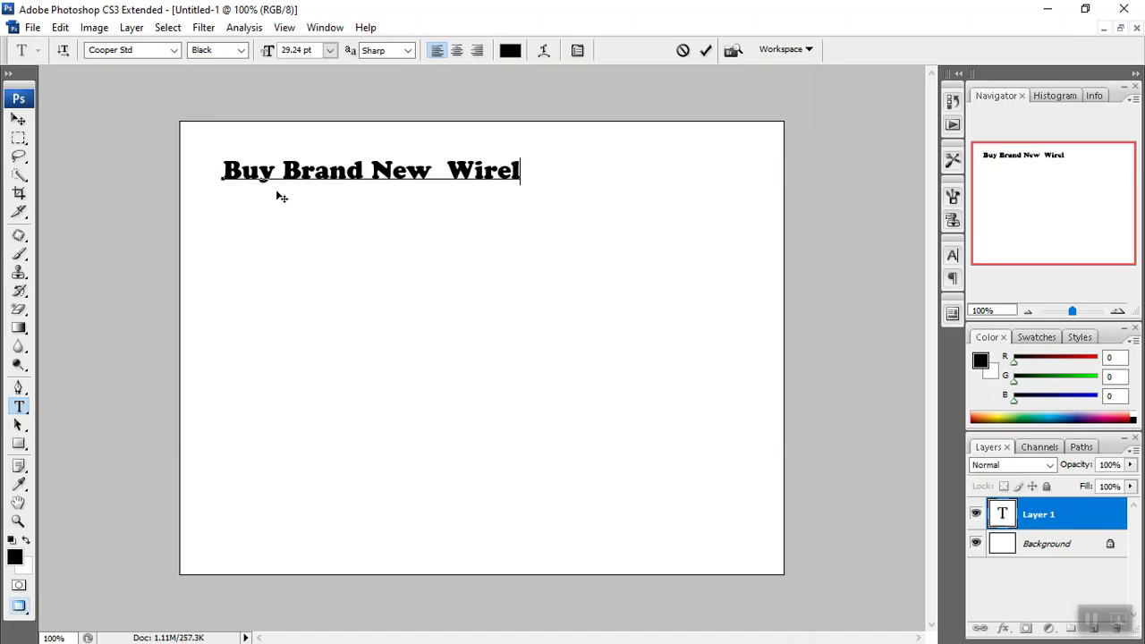
{"action": "type", "text": "ess Mouse"}
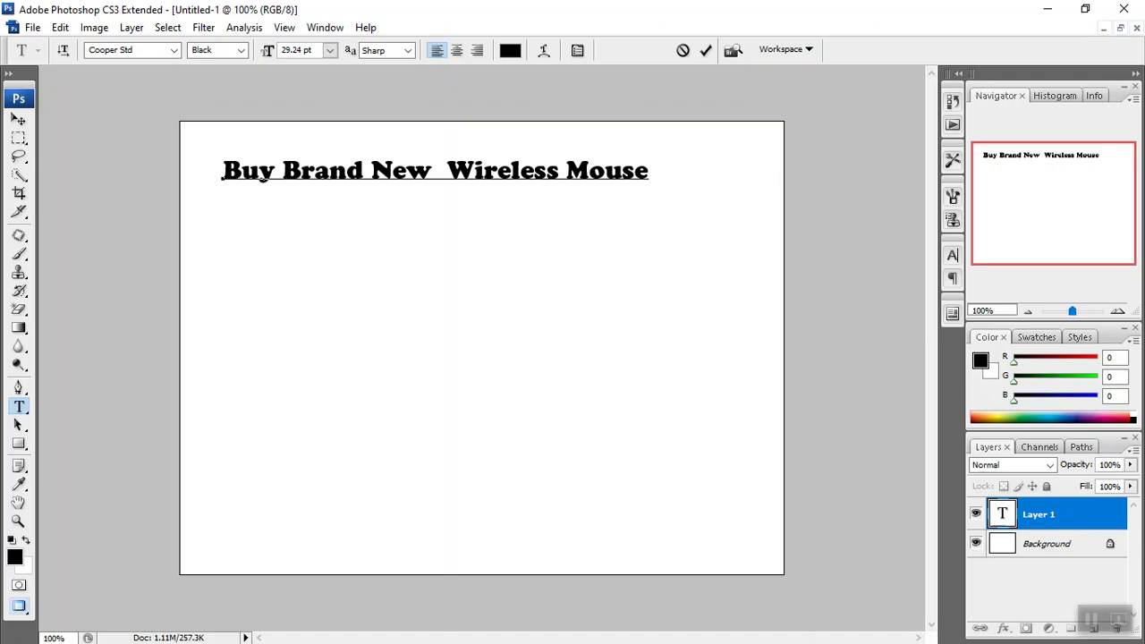
Stretch the heading wider and taller from its bottom-right handle, then minimize Photoshop.
{"action": "left_click", "coordinate": [18, 119]}
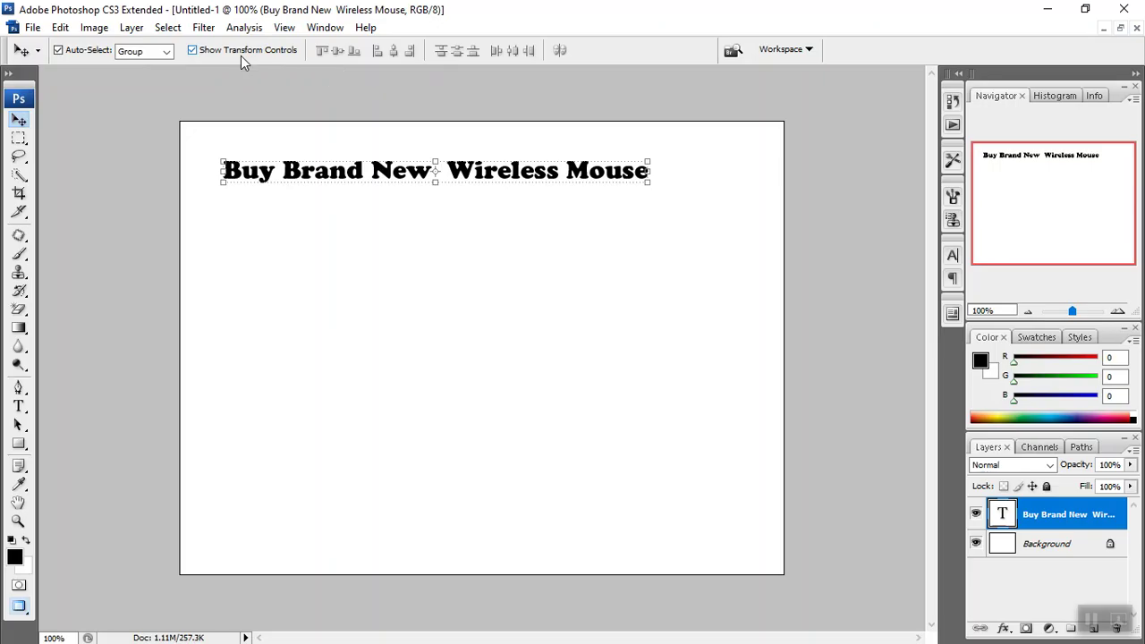
{"action": "left_click", "coordinate": [191, 51]}
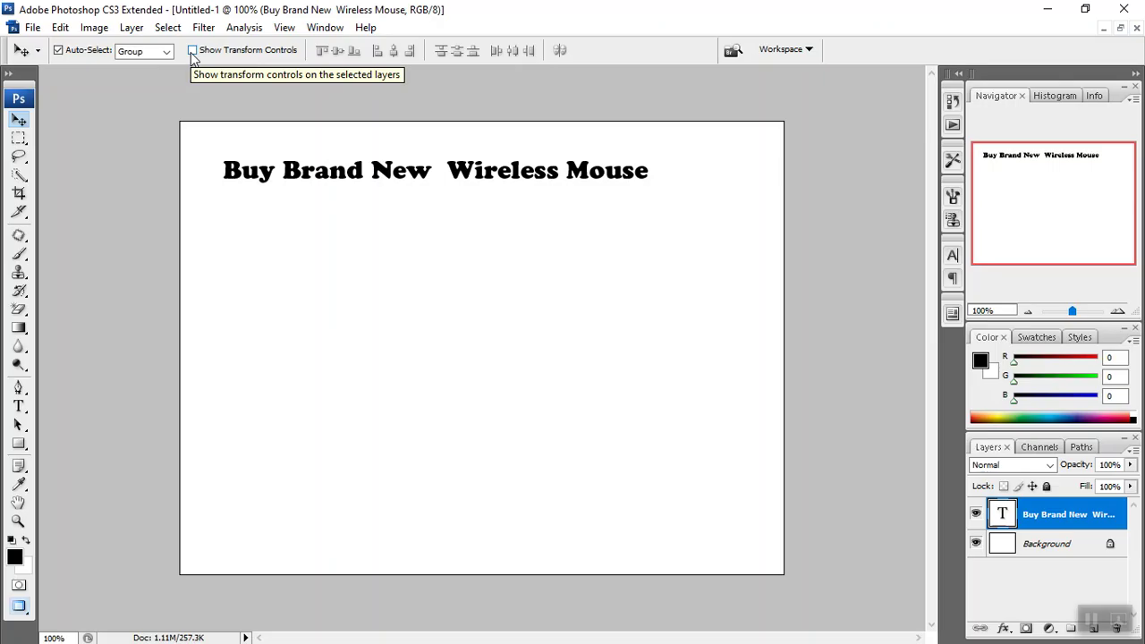
{"action": "left_click", "coordinate": [192, 51]}
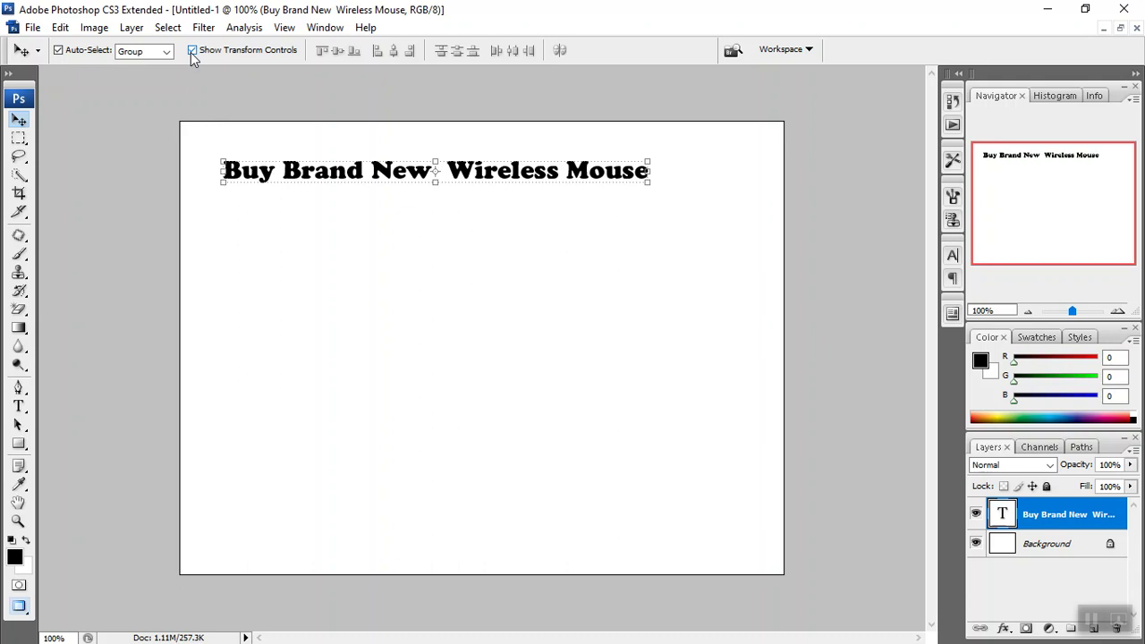
{"action": "left_click", "coordinate": [650, 187]}
{"action": "left_click_drag", "start_coordinate": [651, 190], "coordinate": [735, 213]}
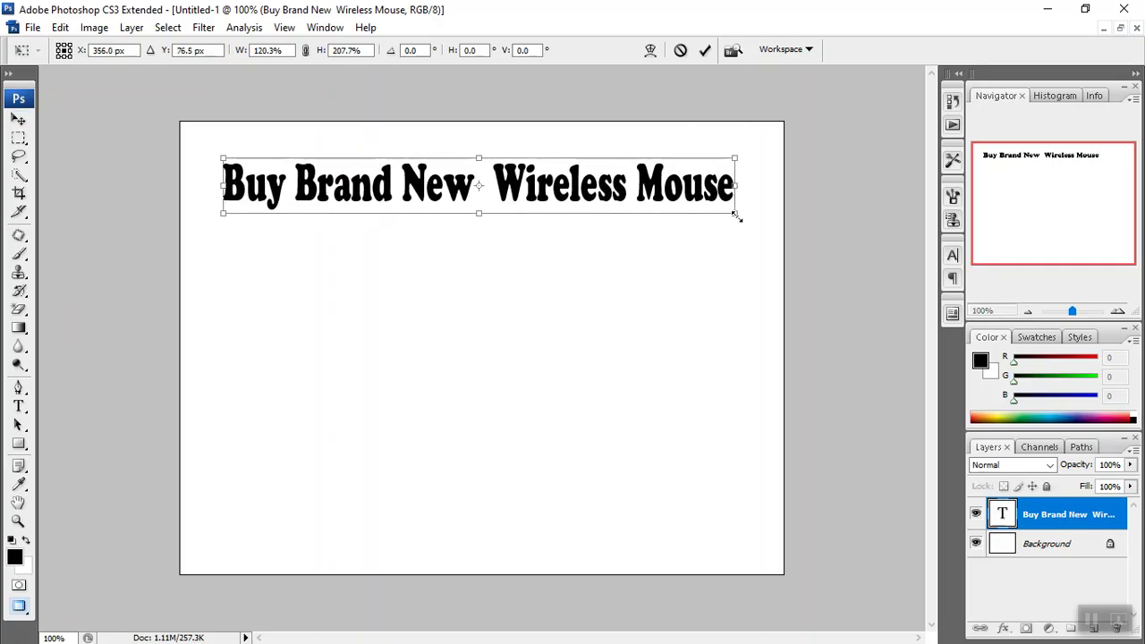
{"action": "key", "text": "Return"}
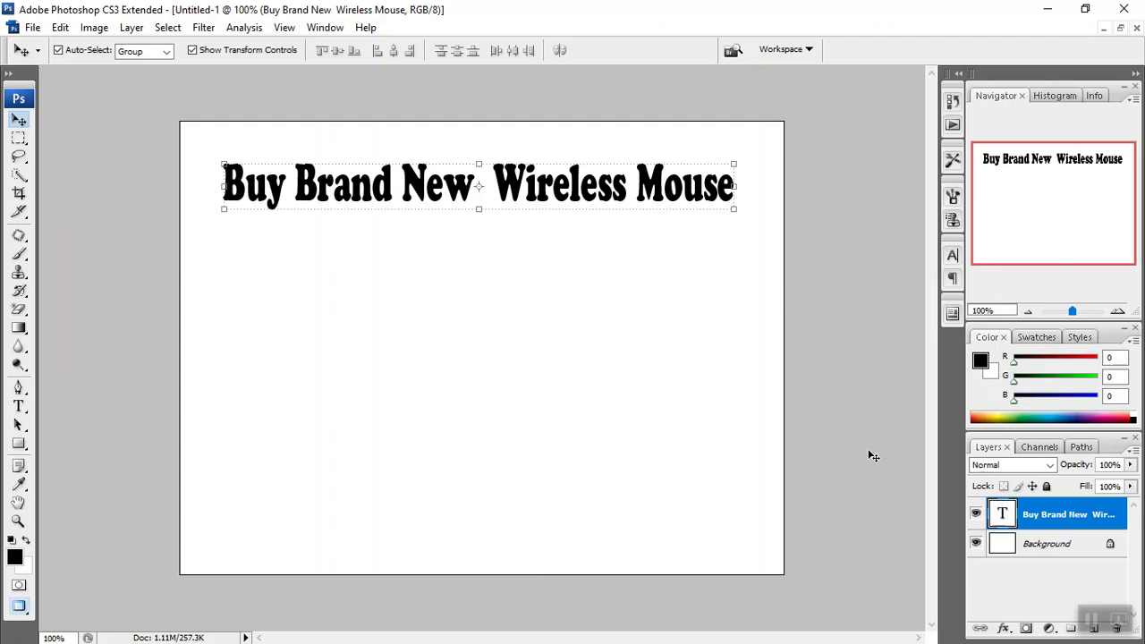
{"action": "left_click", "coordinate": [1047, 14]}
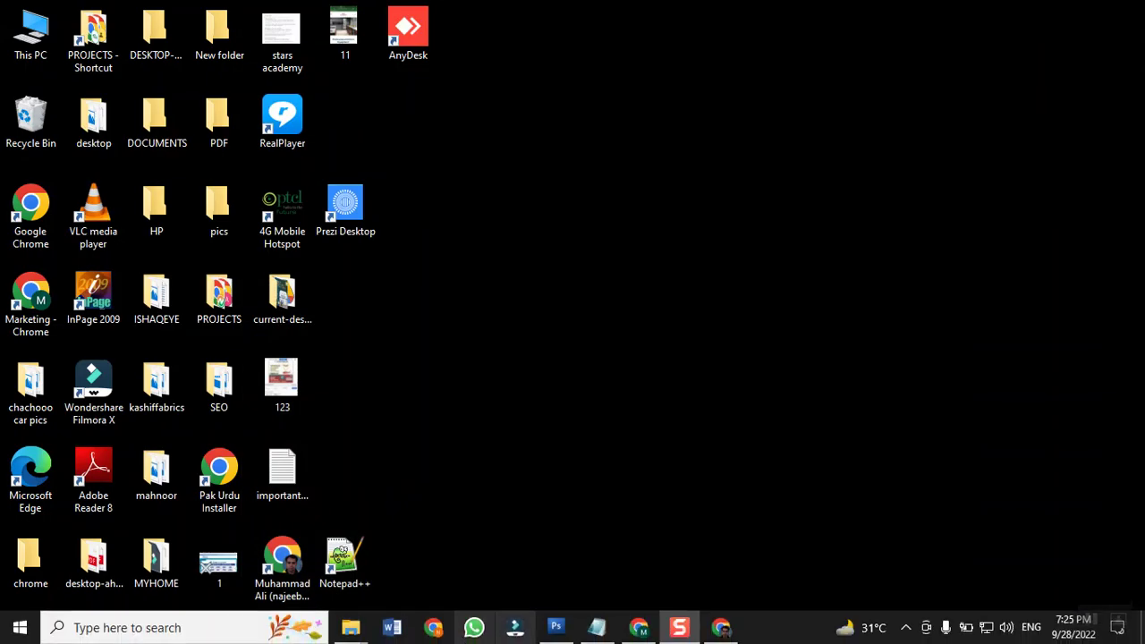
Search Google Images for 'wireless mouse price in pakistan' in Chrome.
{"action": "left_click", "coordinate": [638, 627]}
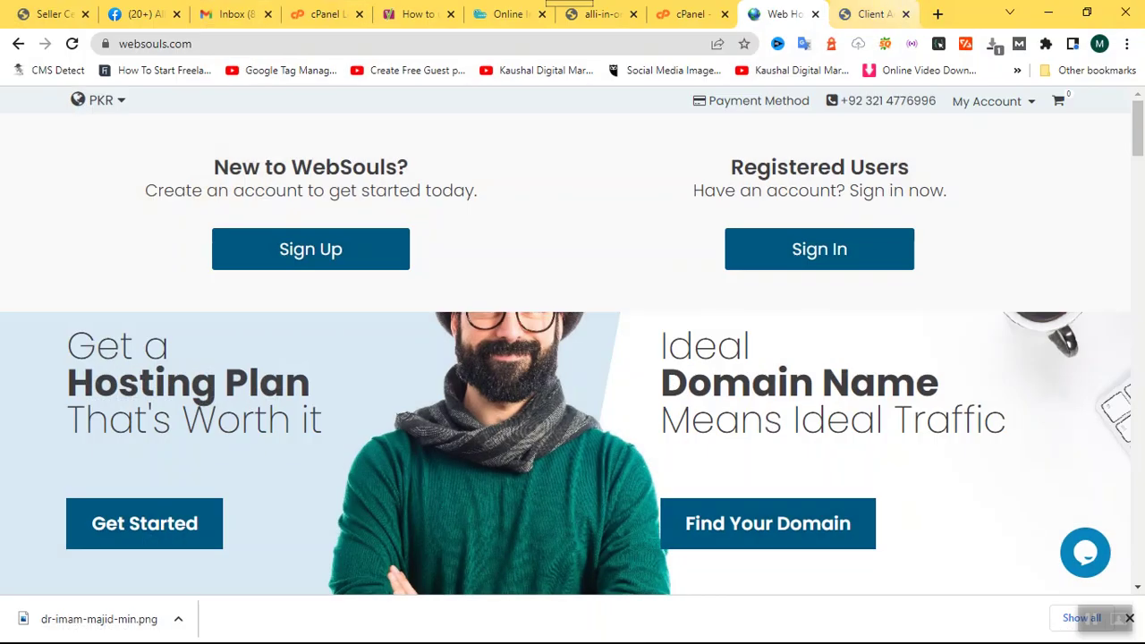
{"action": "left_click", "coordinate": [872, 14]}
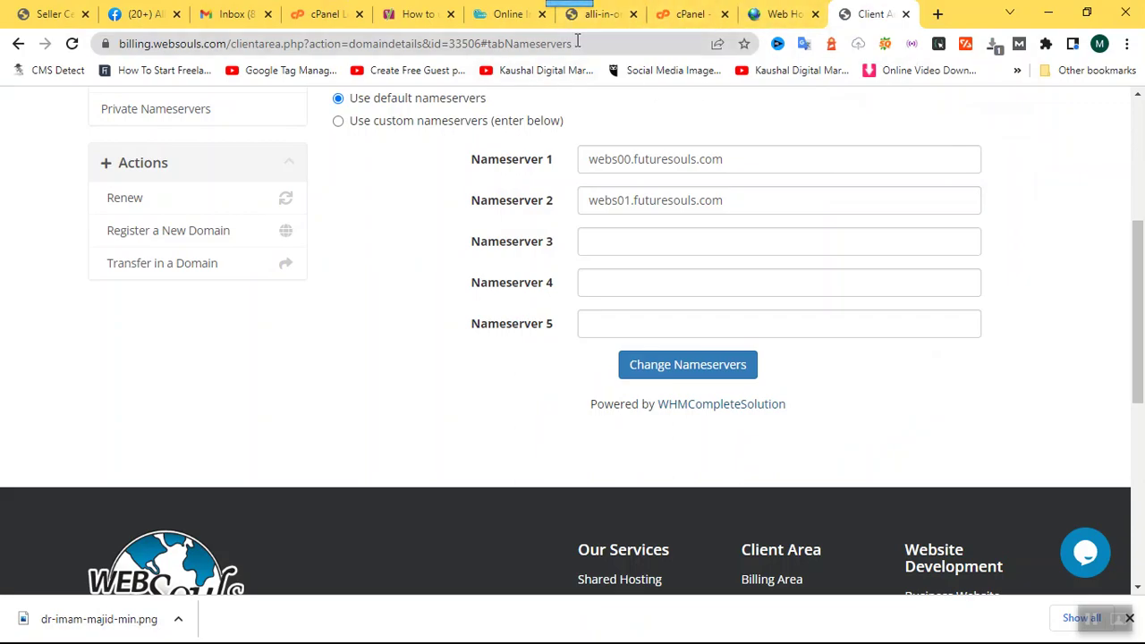
{"action": "left_click", "coordinate": [577, 41]}
{"action": "type", "text": "wireless"}
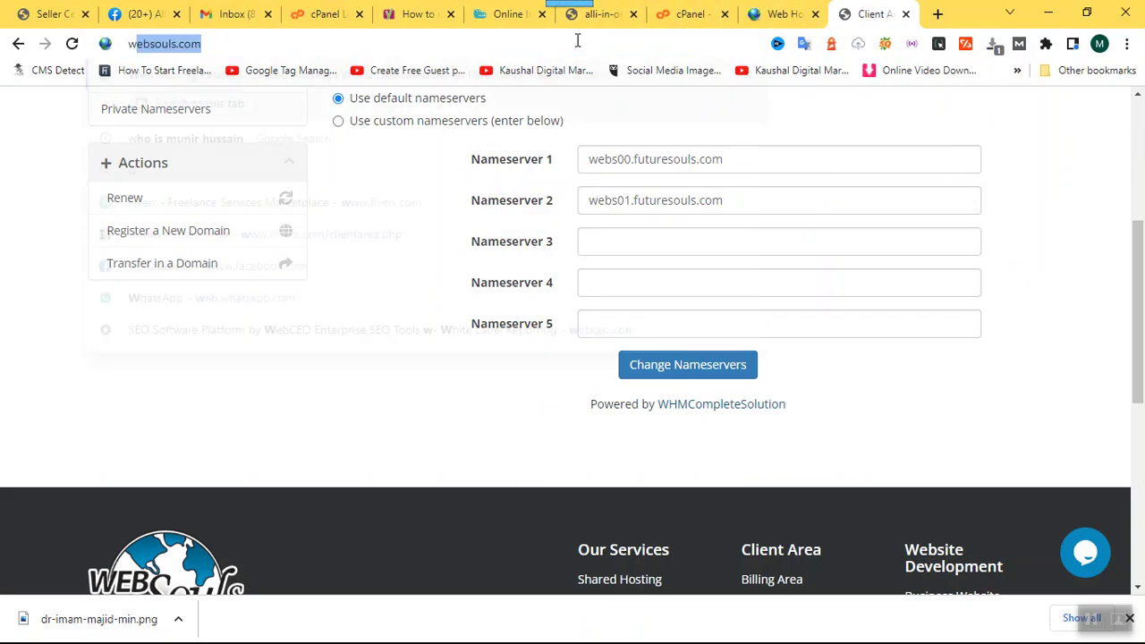
{"action": "type", "text": " mouse"}
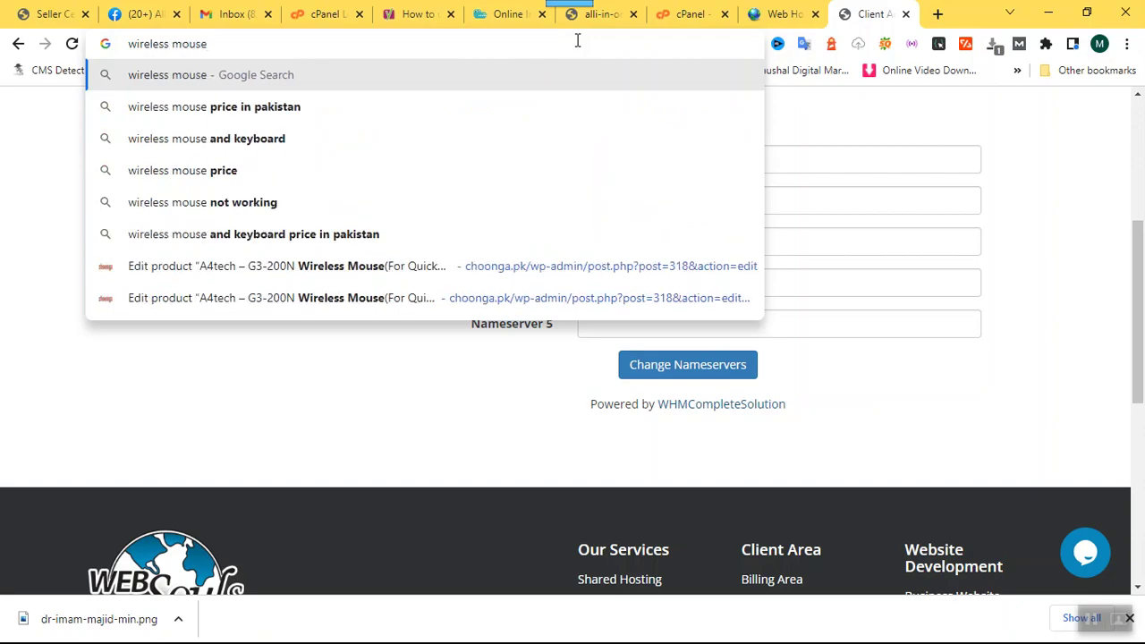
{"action": "key", "text": "Down"}
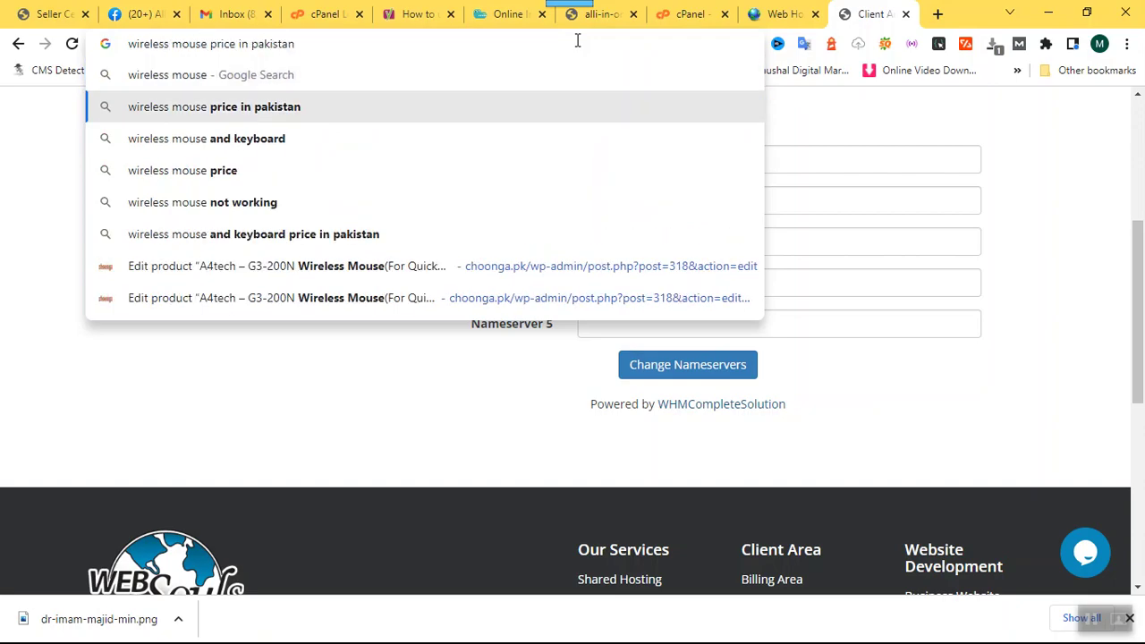
{"action": "key", "text": "Return"}
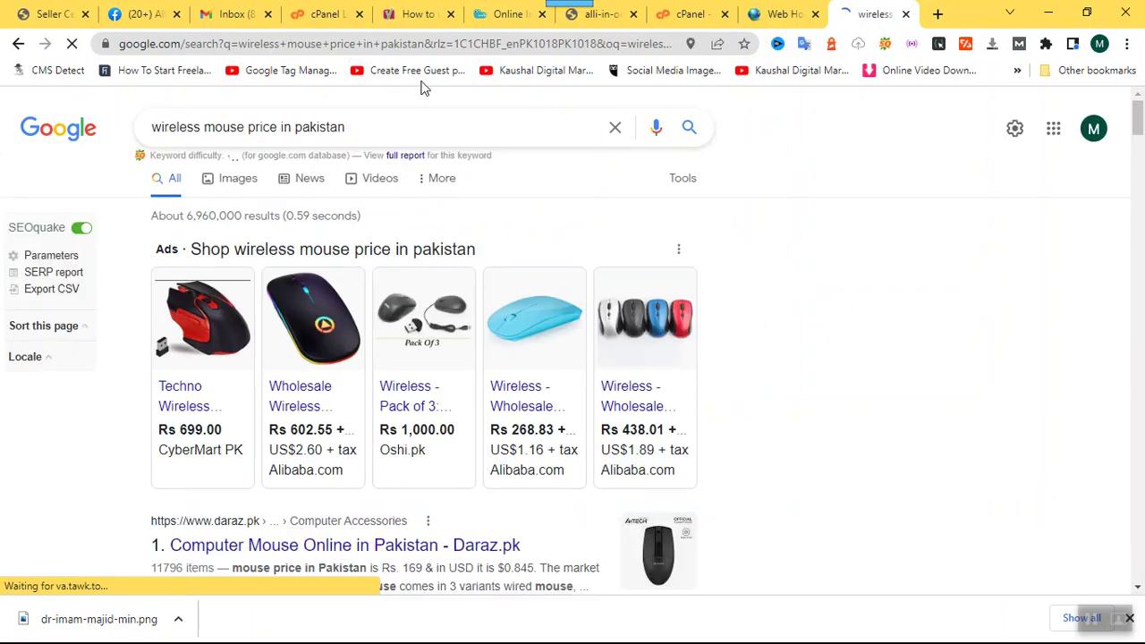
{"action": "left_click", "coordinate": [239, 179]}
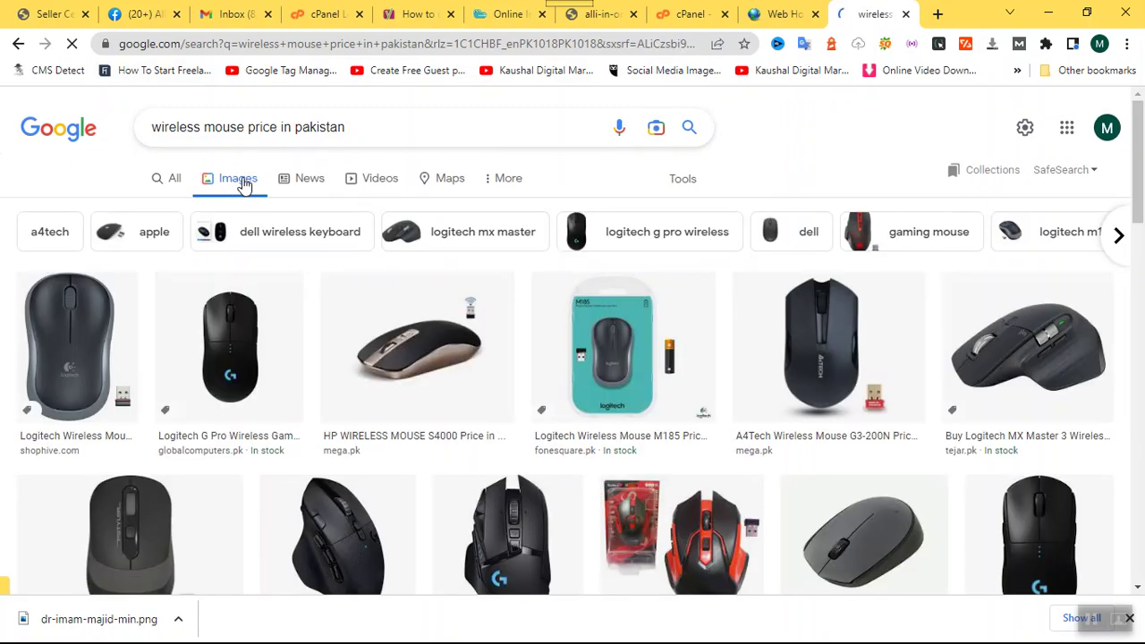
Copy the Logitech G502 wireless mouse image and minimize the browser.
{"action": "scroll", "coordinate": [242, 183], "scroll_direction": "down", "scroll_amount": 1}
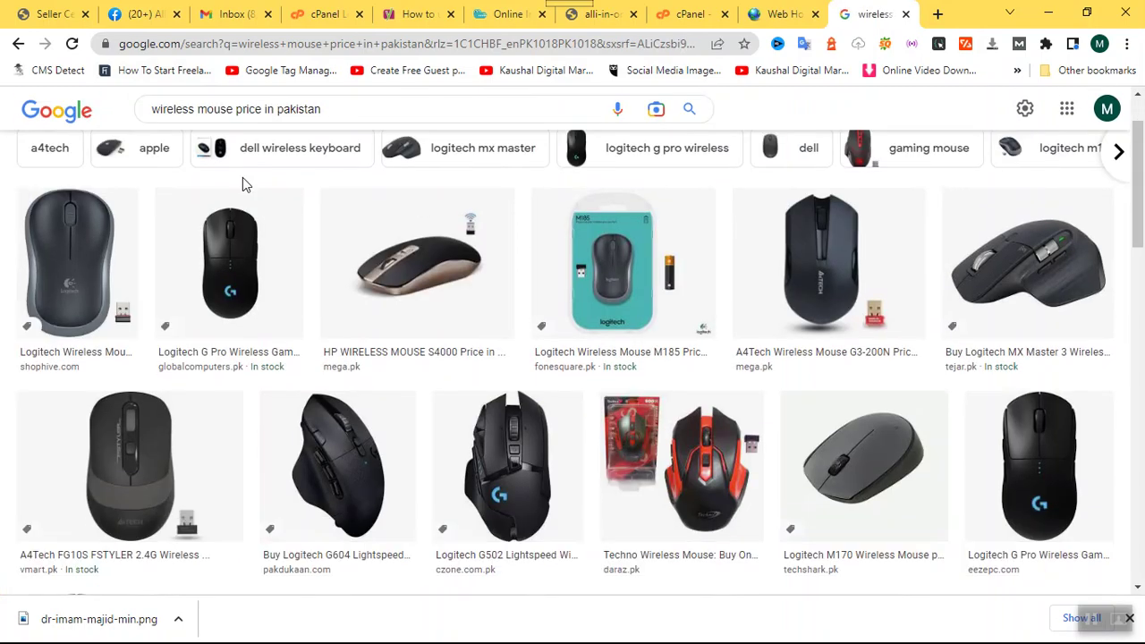
{"action": "left_click", "coordinate": [526, 490]}
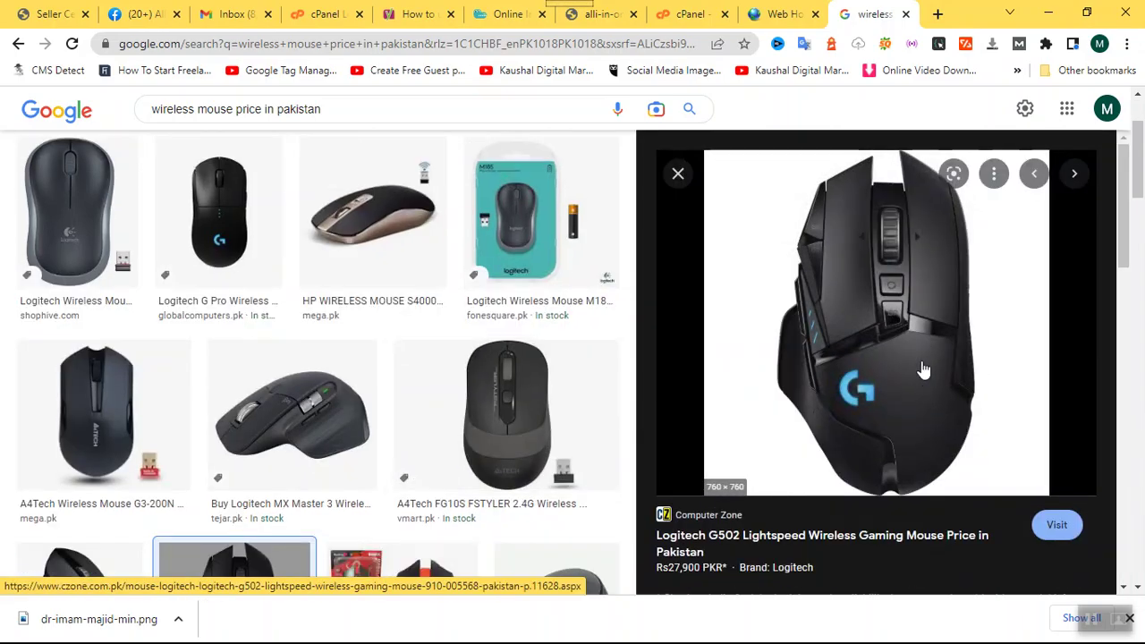
{"action": "right_click", "coordinate": [886, 326]}
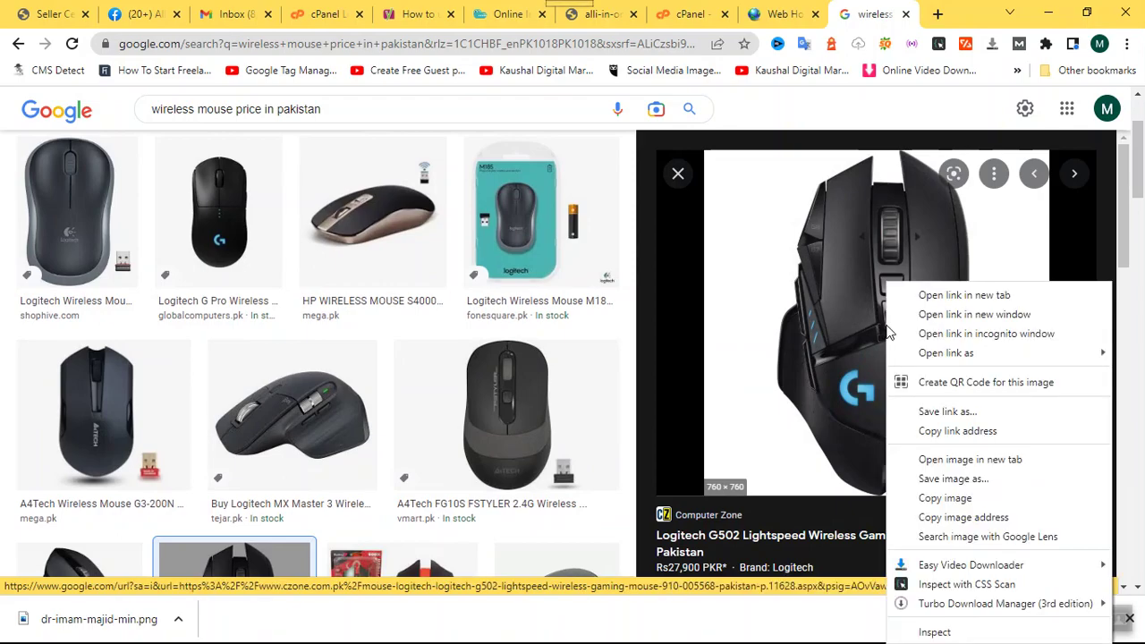
{"action": "left_click", "coordinate": [966, 505]}
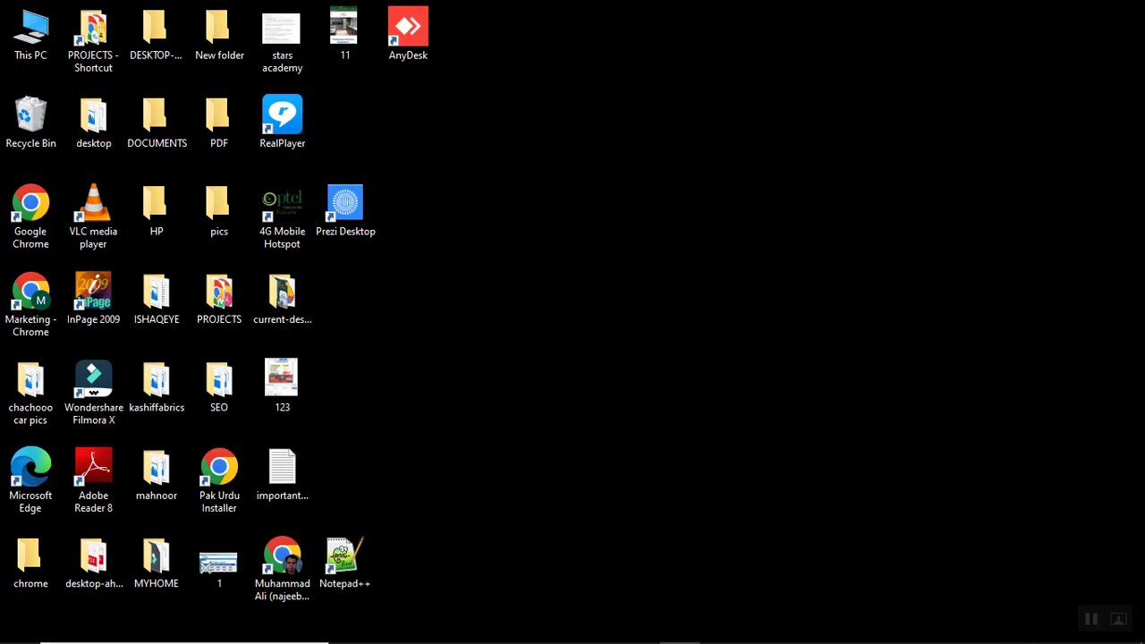
{"action": "left_click", "coordinate": [1048, 12]}
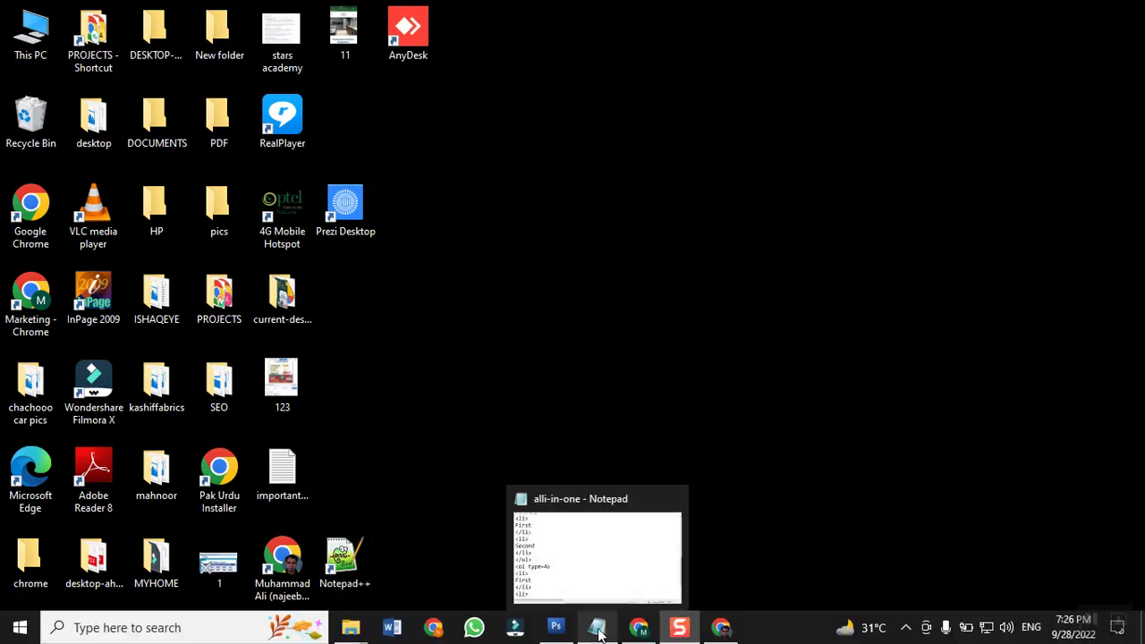
Paste the Logitech G502 photo as Layer 1, scale it to about 48%, and place it under the heading's left side.
{"action": "left_click", "coordinate": [568, 626]}
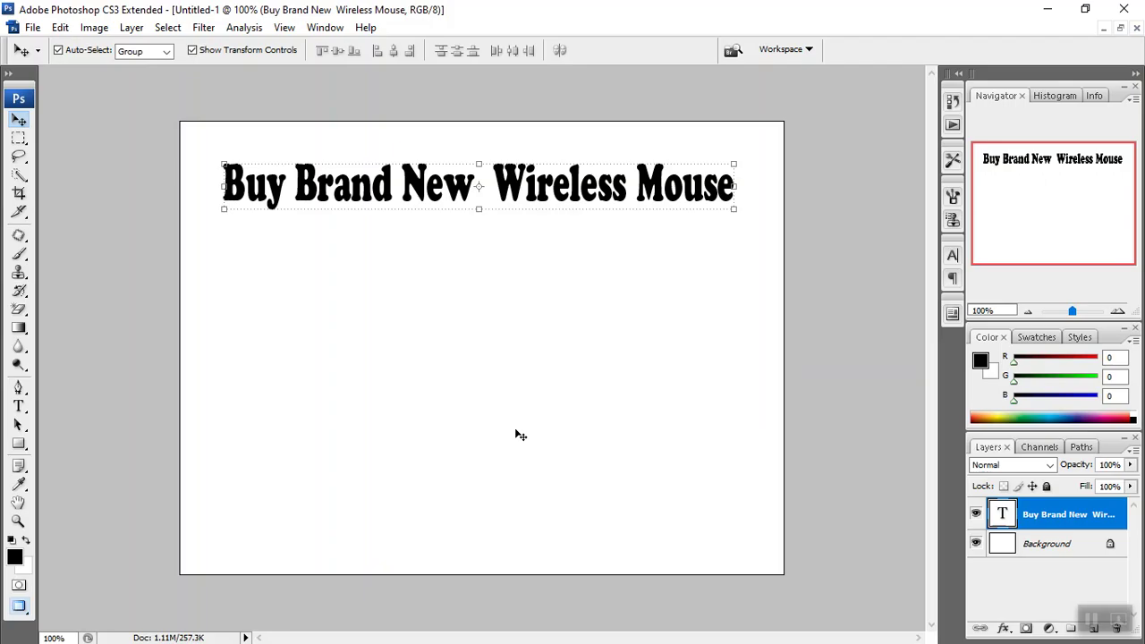
{"action": "key", "text": "ctrl+v"}
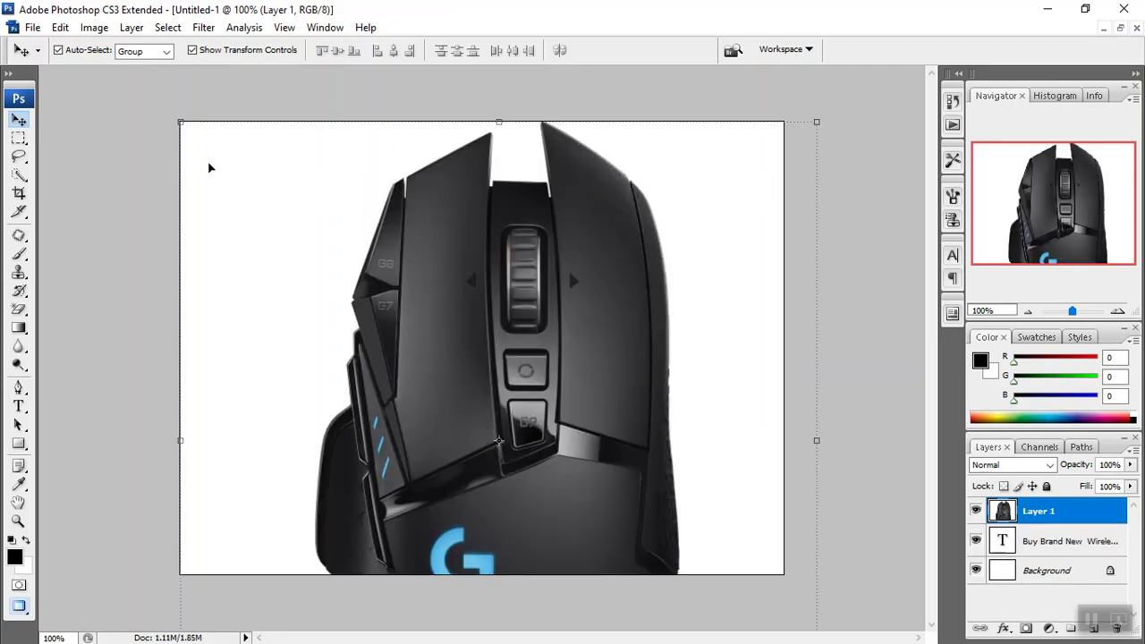
{"action": "left_click_drag", "start_coordinate": [185, 126], "coordinate": [322, 237]}
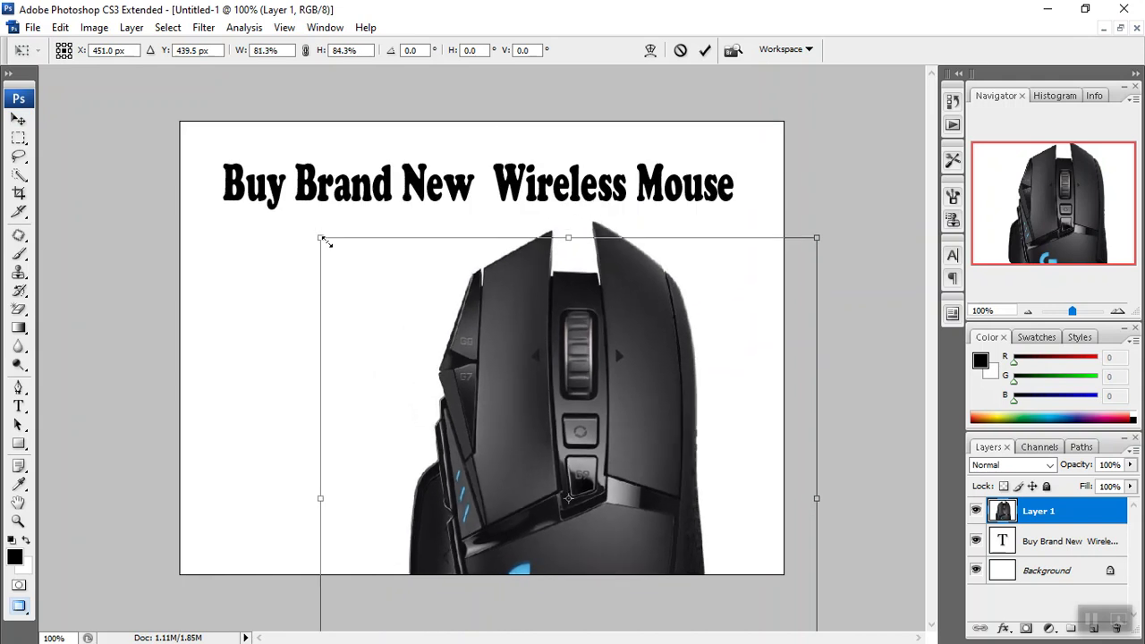
{"action": "left_click_drag", "start_coordinate": [568, 396], "coordinate": [482, 275]}
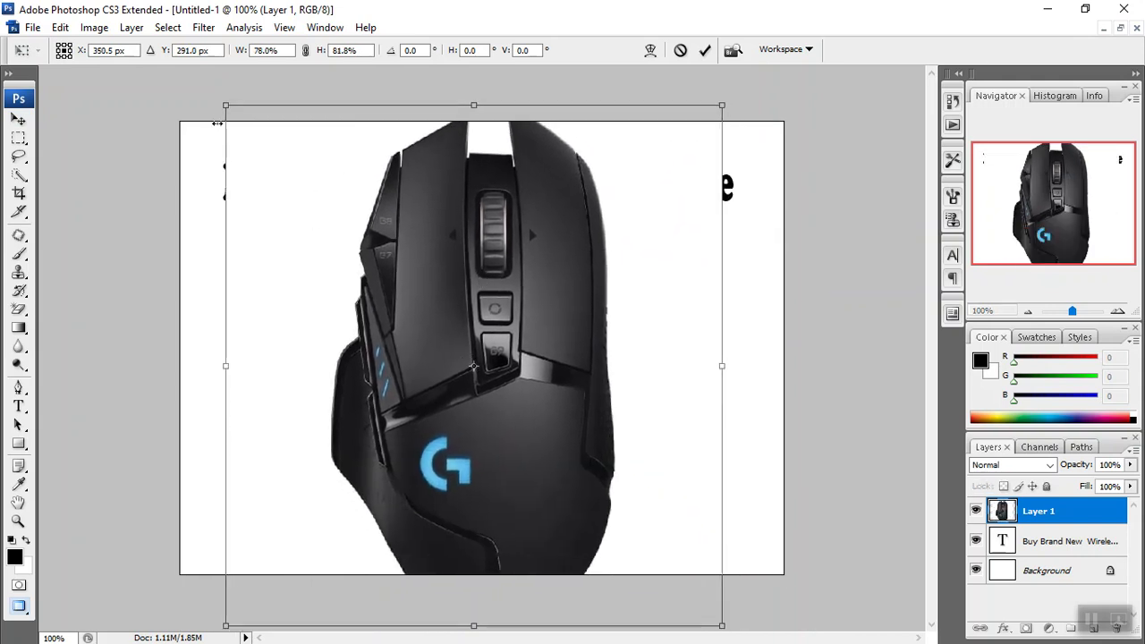
{"action": "left_click_drag", "start_coordinate": [220, 103], "coordinate": [373, 292]}
{"action": "left_click_drag", "start_coordinate": [532, 448], "coordinate": [296, 378]}
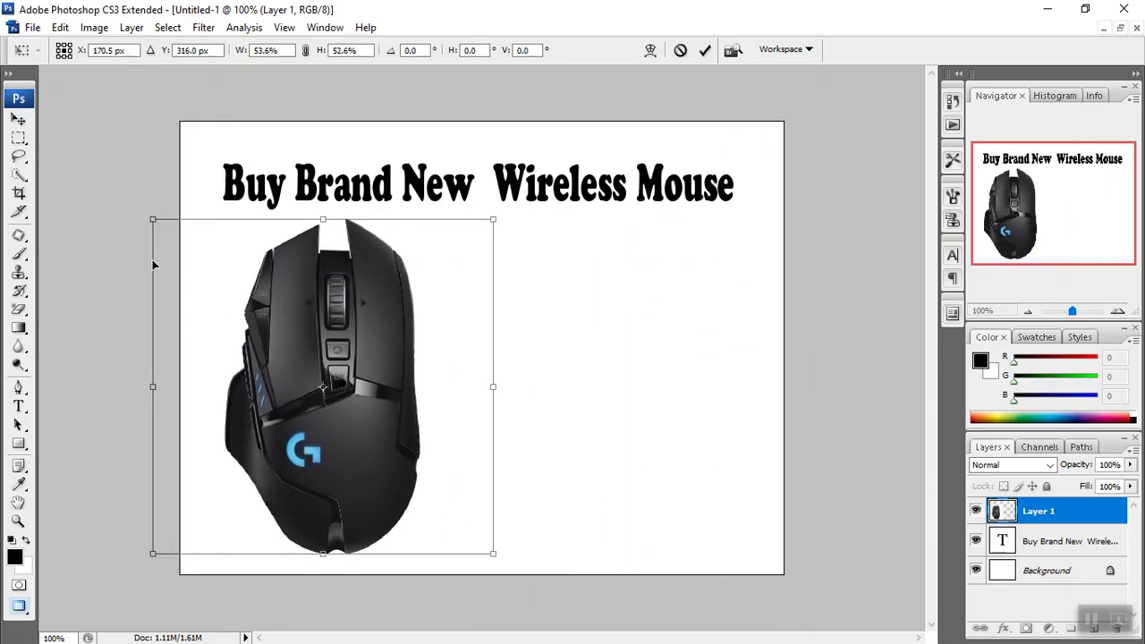
{"action": "left_click_drag", "start_coordinate": [149, 227], "coordinate": [185, 247]}
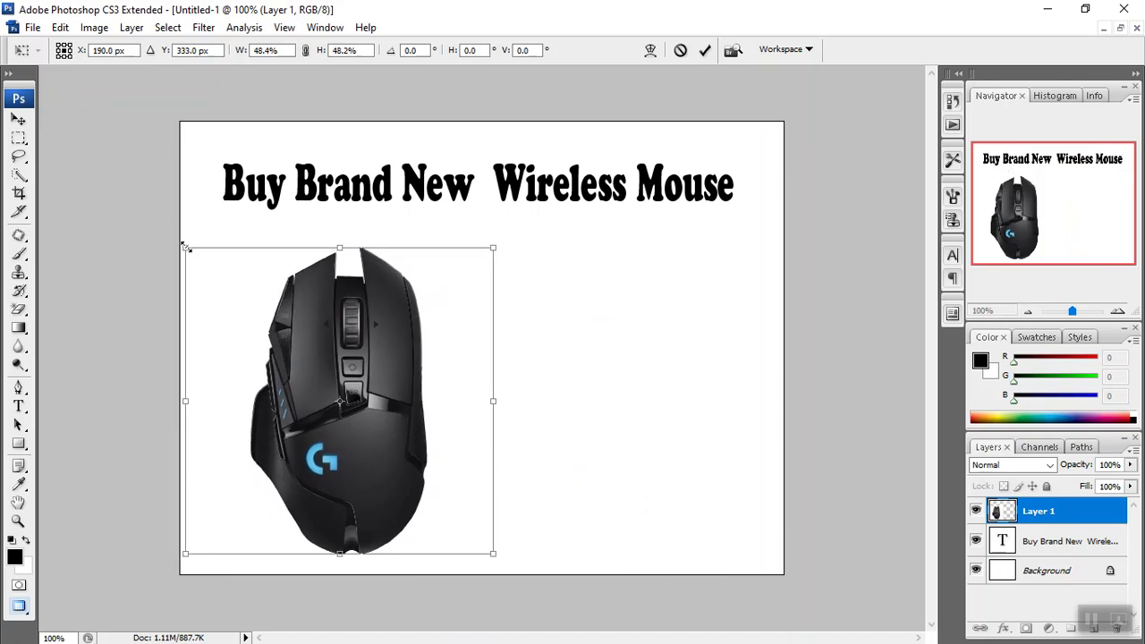
{"action": "key", "text": "Return"}
{"action": "left_click_drag", "start_coordinate": [371, 403], "coordinate": [313, 391]}
{"action": "key", "text": "ctrl+t"}
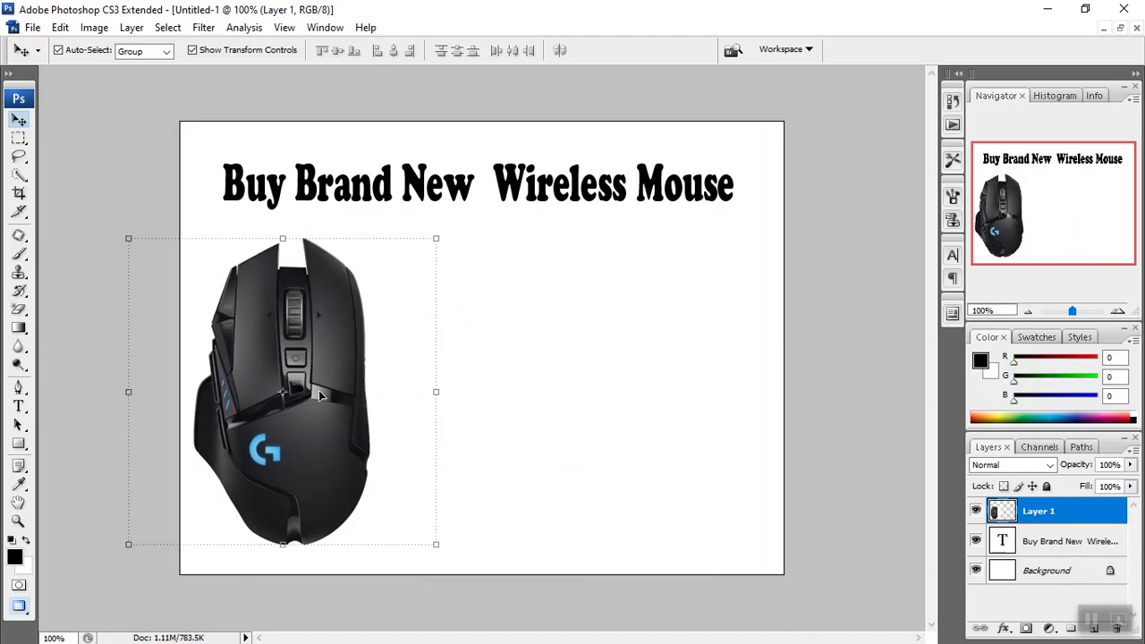
Copy the Logitech G604 wireless mouse image (Rs14,299 listing) from Chrome's image results.
{"action": "left_click", "coordinate": [1055, 16]}
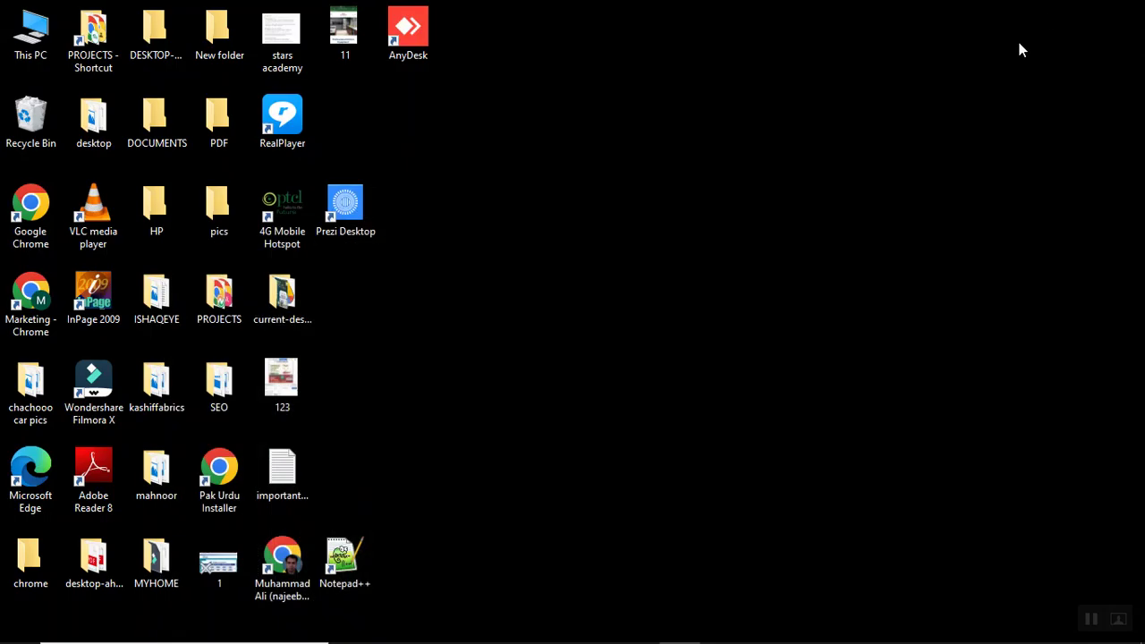
{"action": "mouse_move", "coordinate": [646, 626]}
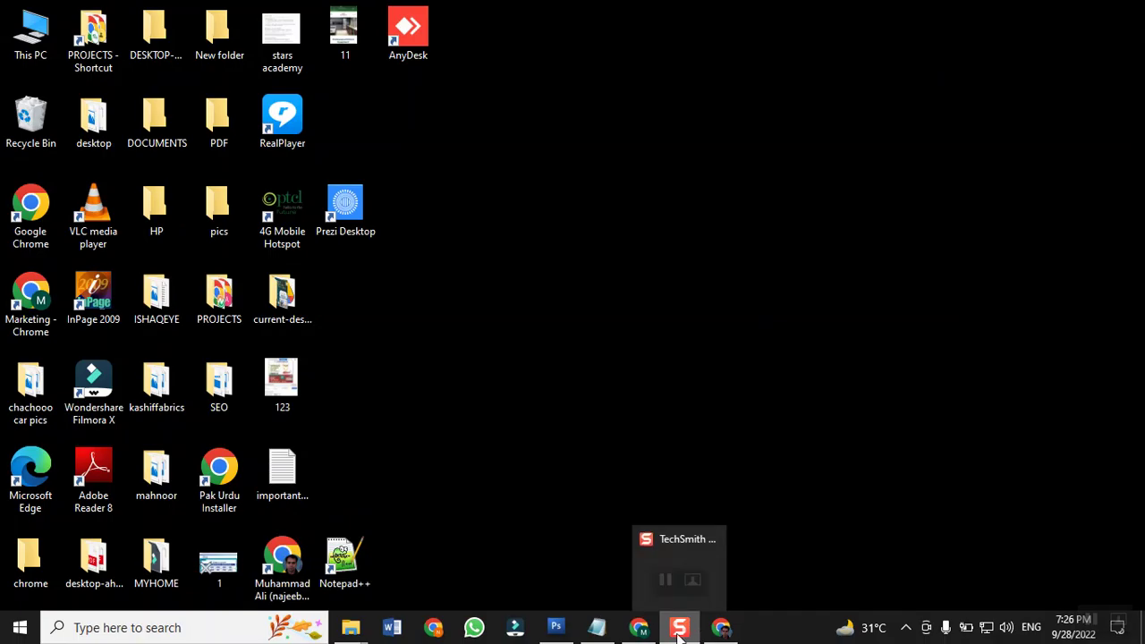
{"action": "left_click", "coordinate": [638, 627]}
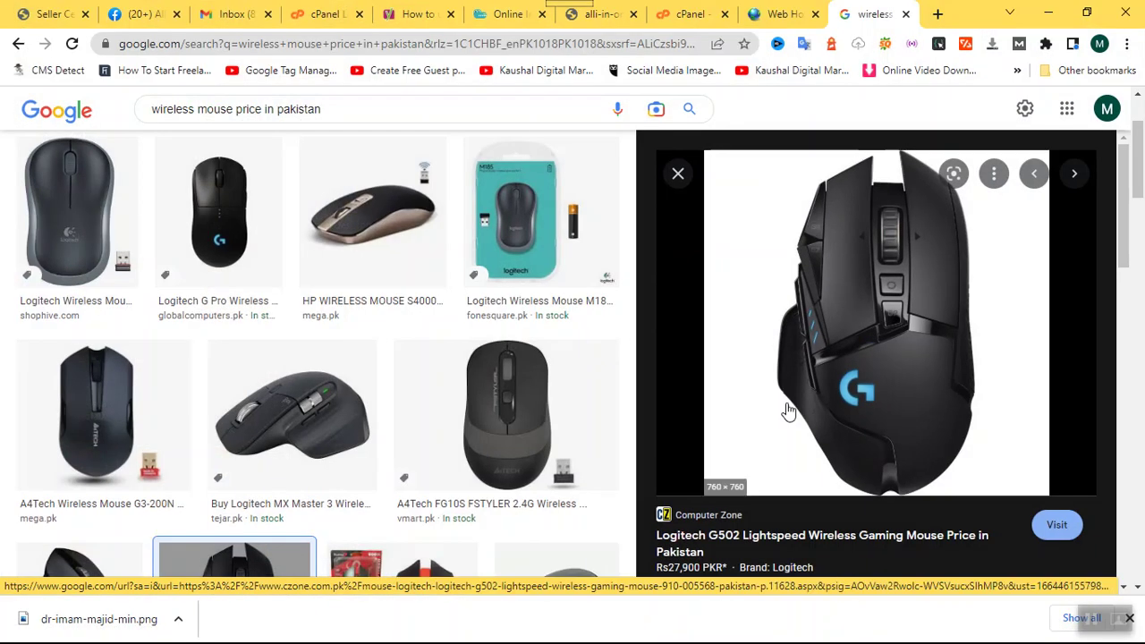
{"action": "scroll", "coordinate": [787, 409], "scroll_direction": "down", "scroll_amount": 6}
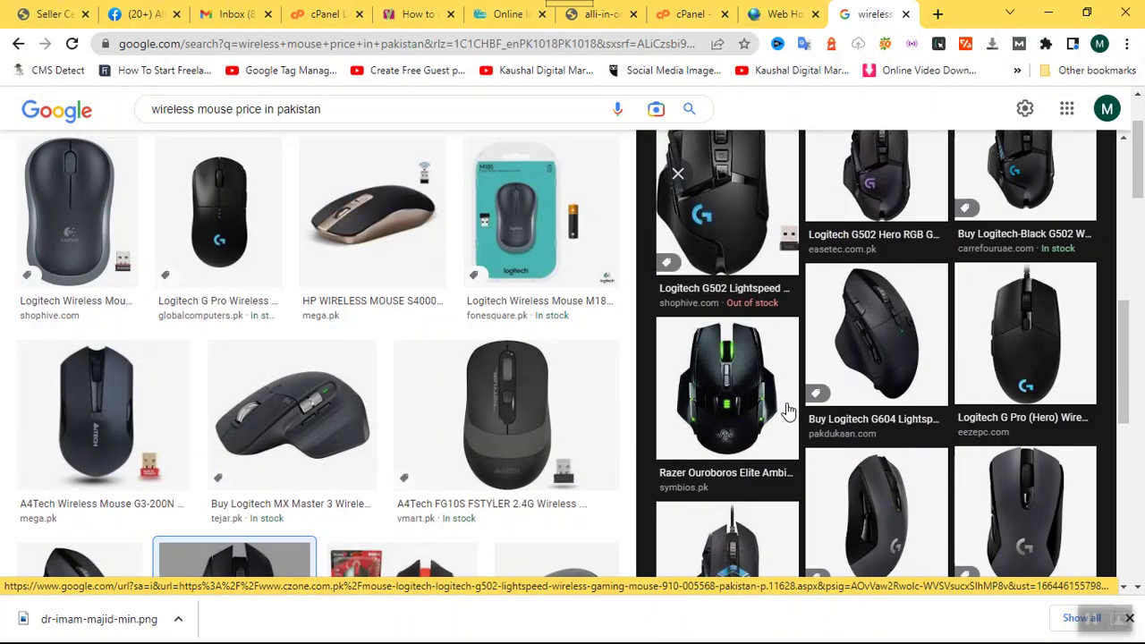
{"action": "left_click", "coordinate": [893, 372]}
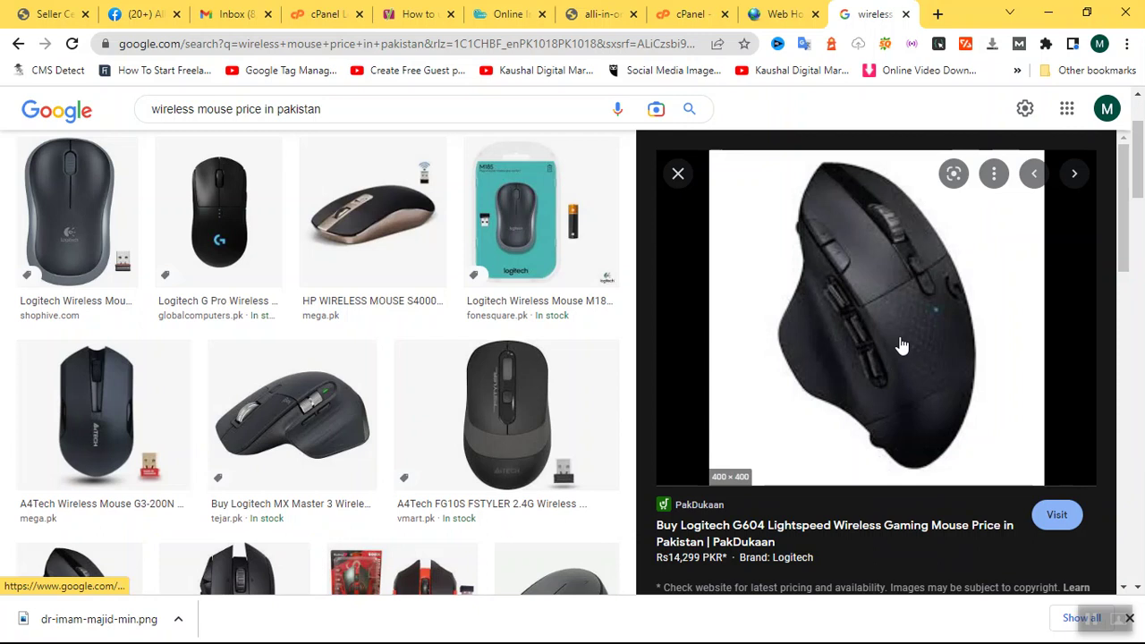
{"action": "right_click", "coordinate": [901, 347]}
{"action": "left_click", "coordinate": [923, 191]}
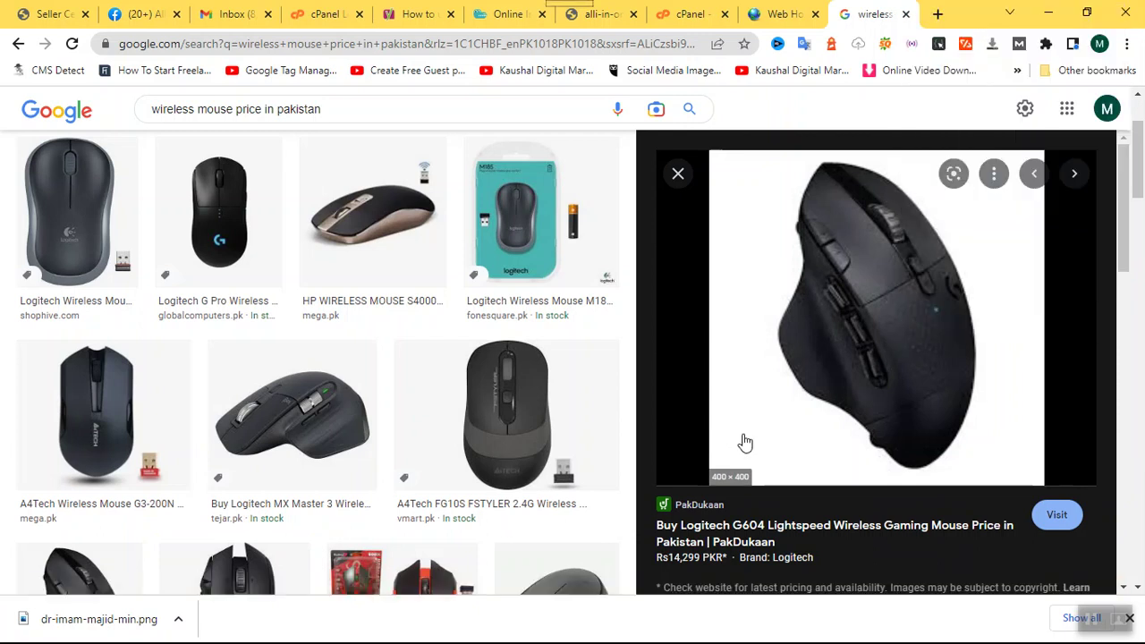
{"action": "left_click", "coordinate": [1048, 12]}
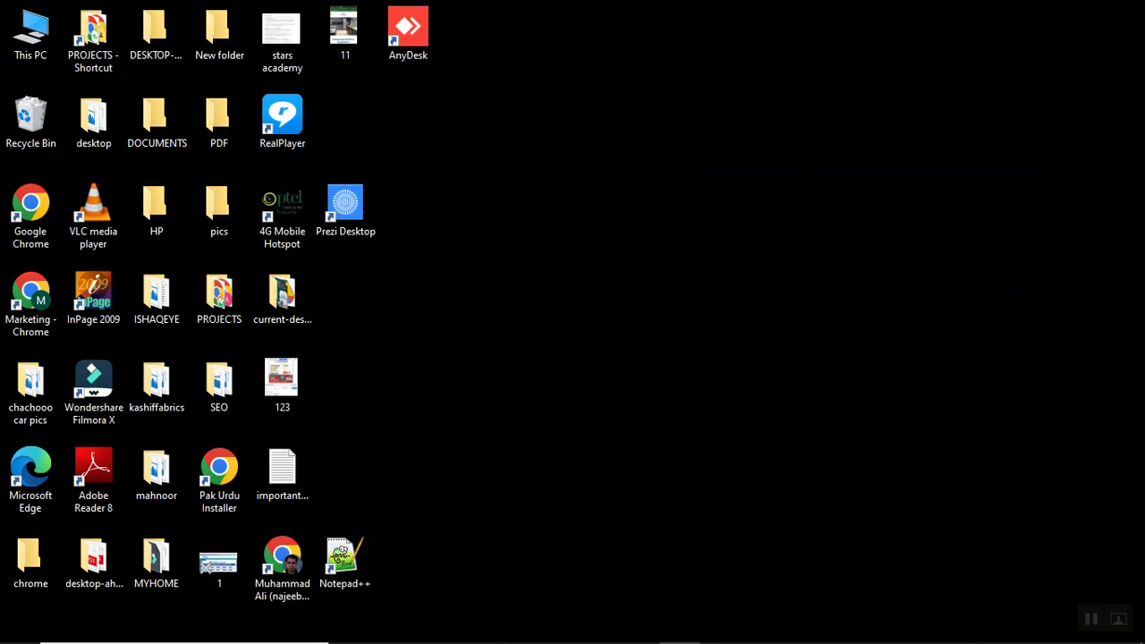
{"action": "mouse_move", "coordinate": [554, 639]}
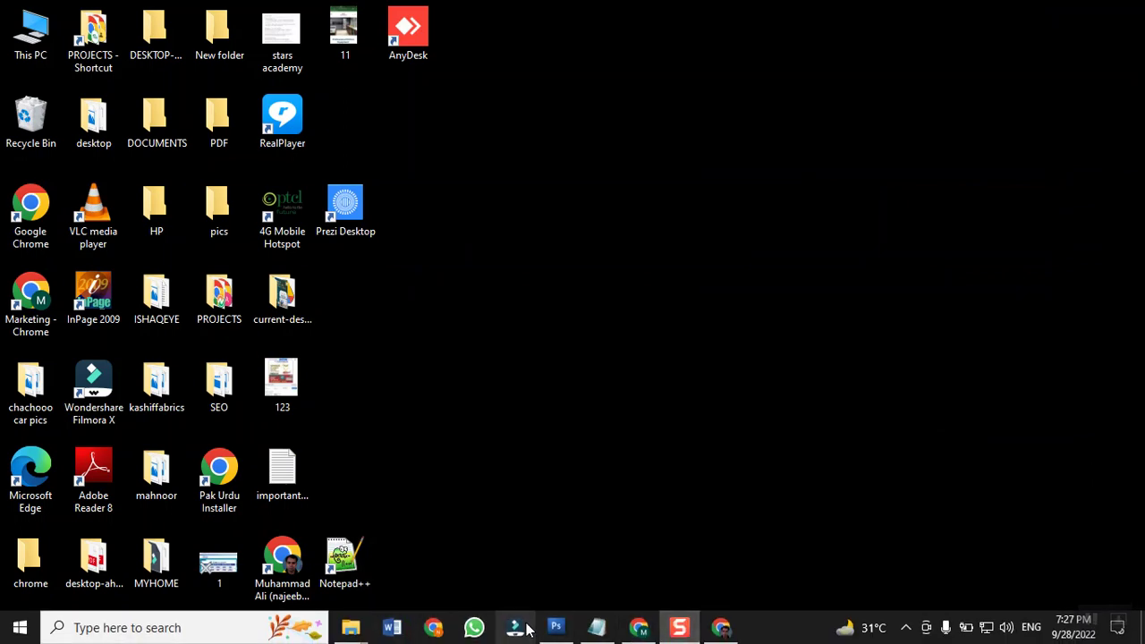
Paste the G604 mouse as Layer 2, set it lower beside the G502, and enlarge it to about 113%.
{"action": "left_click", "coordinate": [555, 626]}
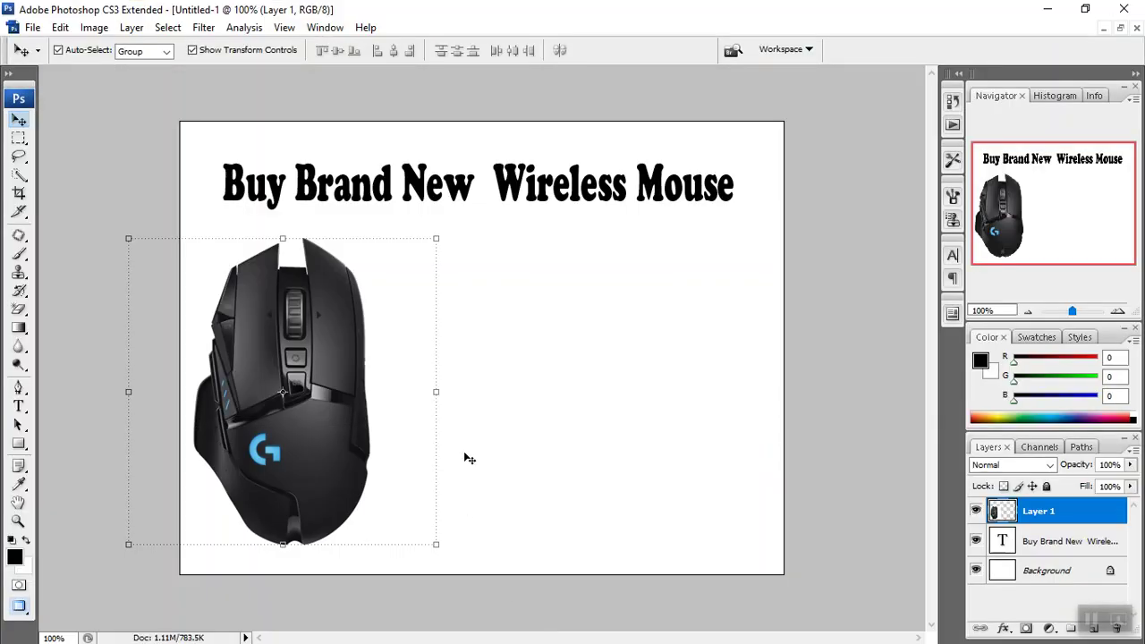
{"action": "key", "text": "ctrl+v"}
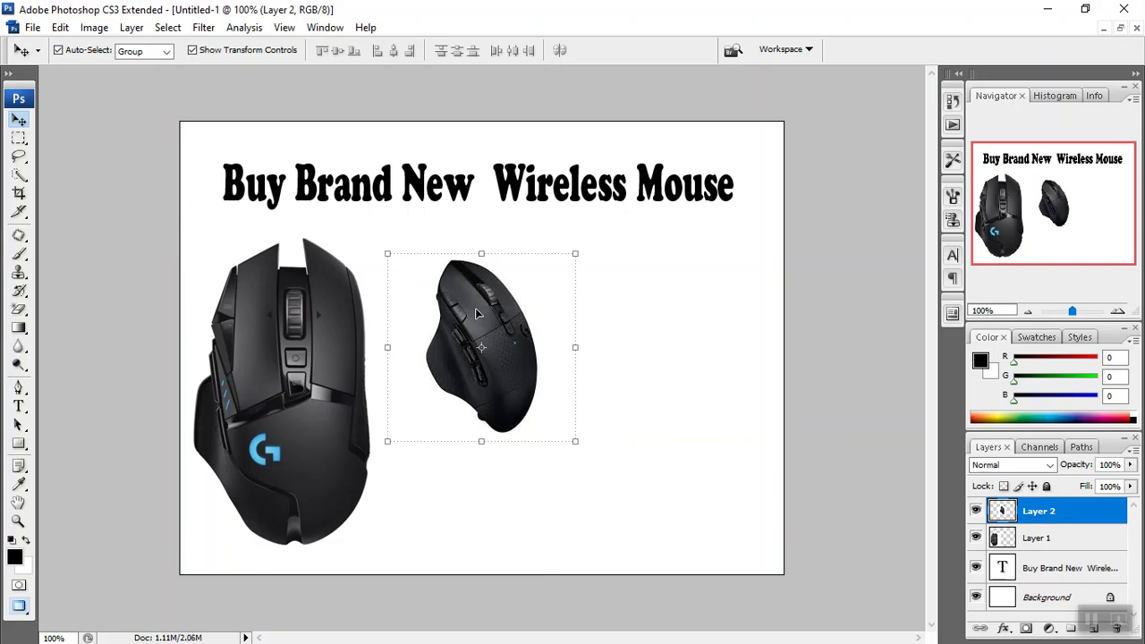
{"action": "left_click_drag", "start_coordinate": [501, 346], "coordinate": [491, 387]}
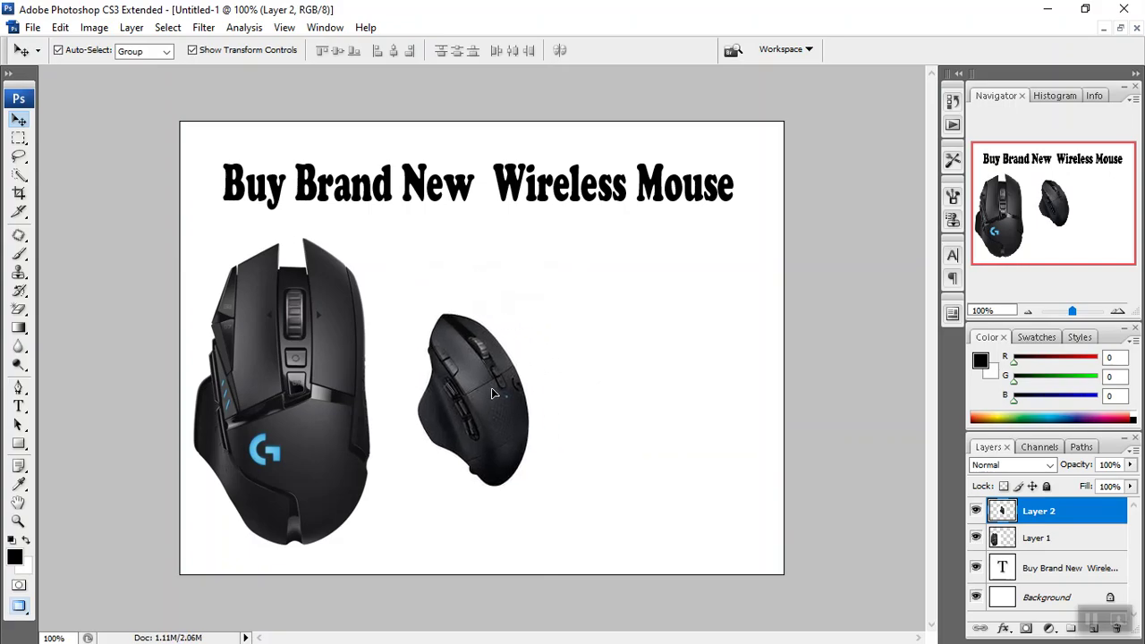
{"action": "left_click_drag", "start_coordinate": [566, 495], "coordinate": [591, 520]}
{"action": "key", "text": "Return"}
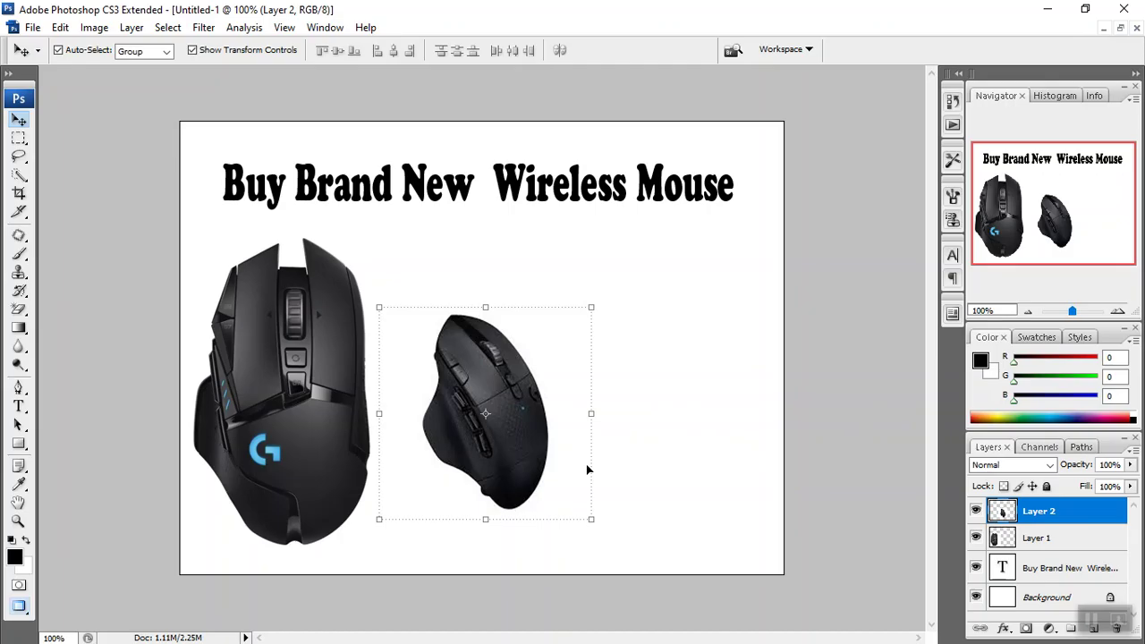
Duplicate Layer 2 with Ctrl+J and drag Layer 2 copy right, then back left over the G502.
{"action": "key", "text": "ctrl+j"}
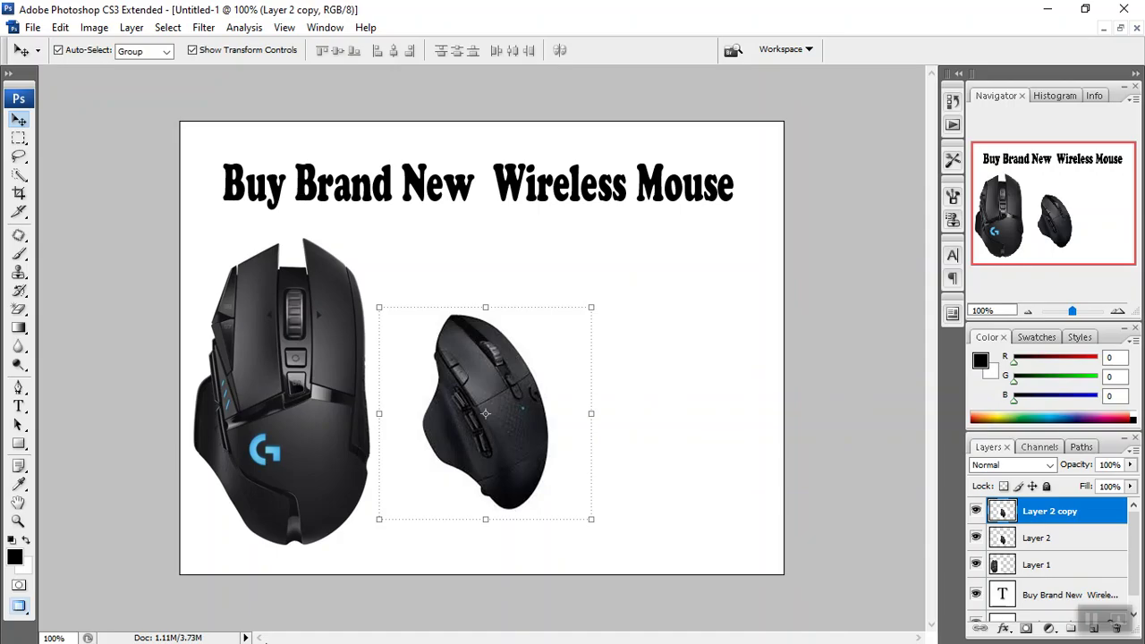
{"action": "left_click_drag", "start_coordinate": [516, 468], "coordinate": [703, 407]}
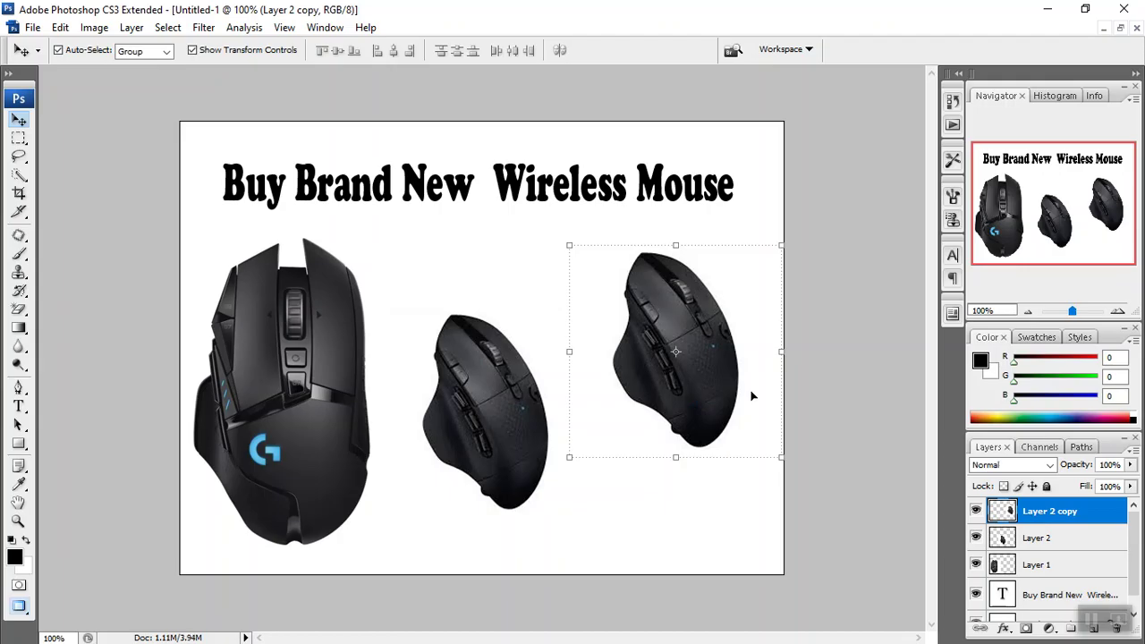
{"action": "left_click_drag", "start_coordinate": [702, 407], "coordinate": [374, 457]}
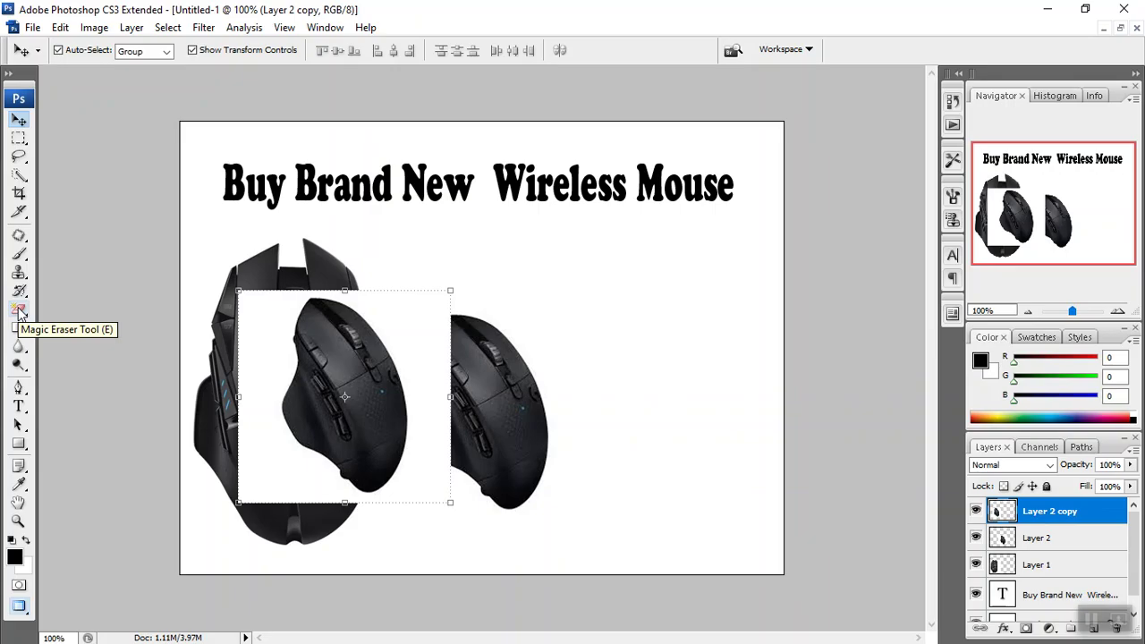
Choose the Magic Eraser Tool from the Eraser tool's flyout in the toolbox.
{"action": "left_click", "coordinate": [19, 309]}
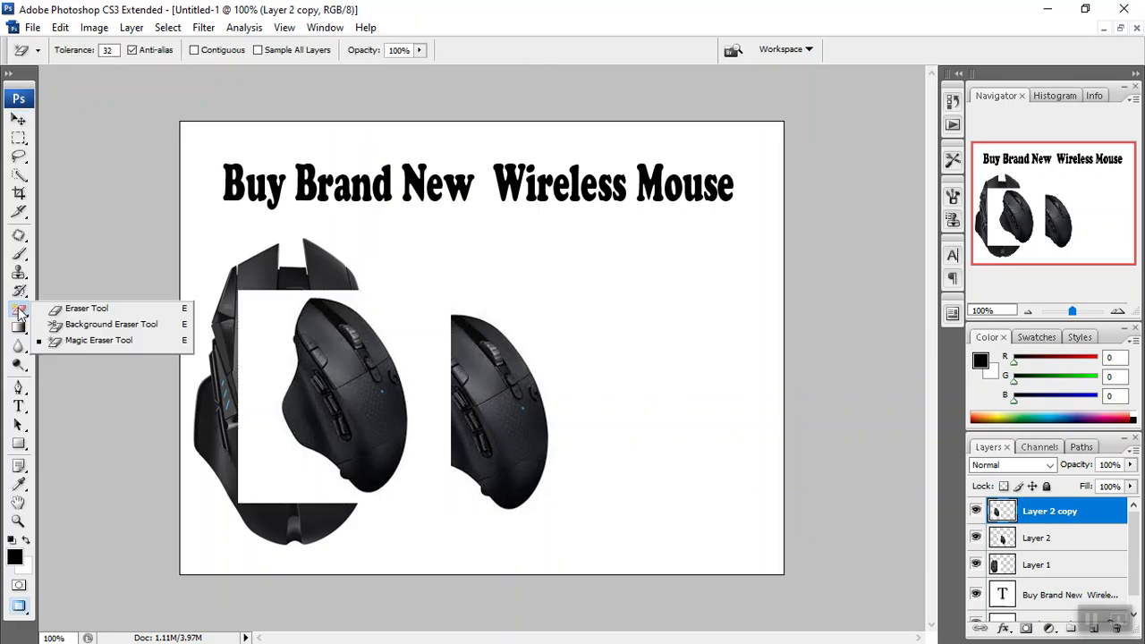
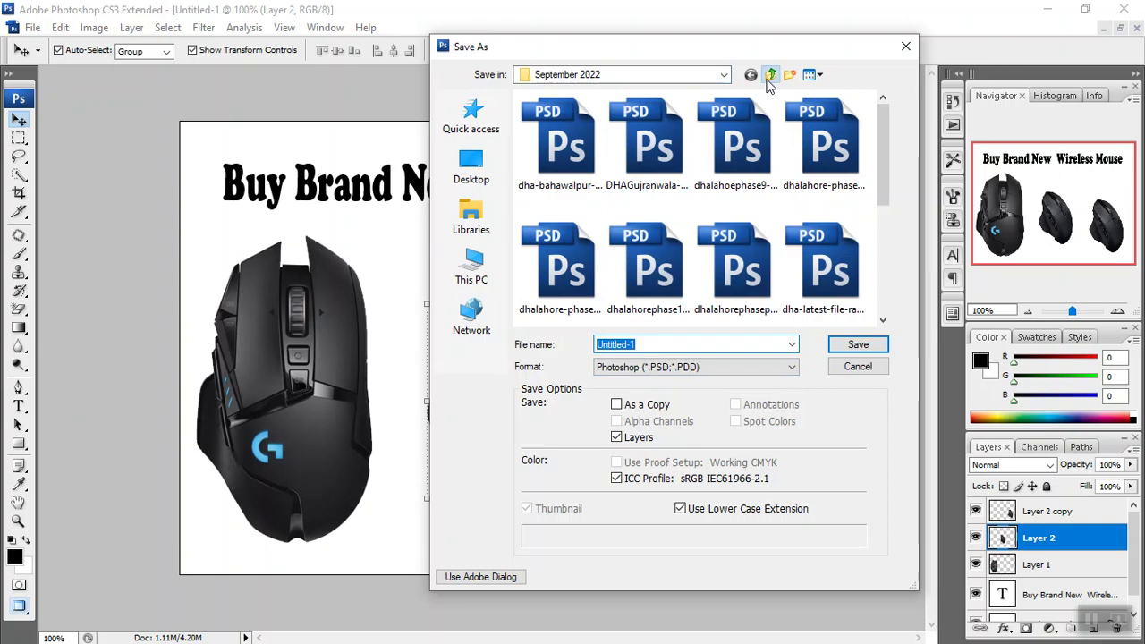
In Save As, browse up to DATA-2020-22 > peak > DM-September 22.
{"action": "left_click", "coordinate": [769, 77]}
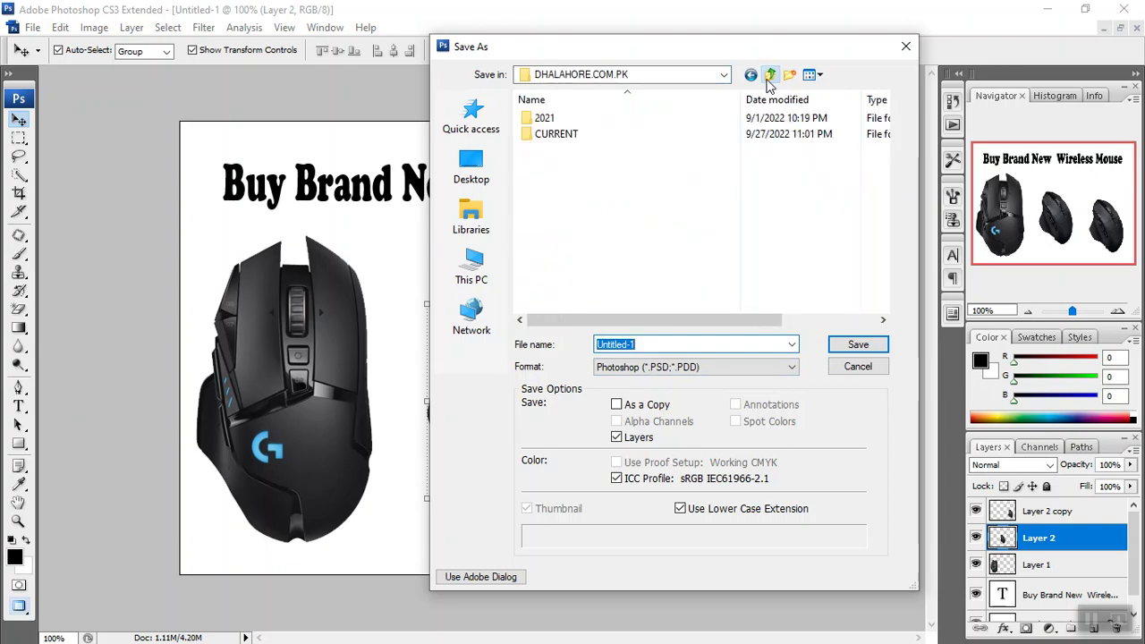
{"action": "left_click", "coordinate": [769, 77]}
{"action": "left_click", "coordinate": [613, 150]}
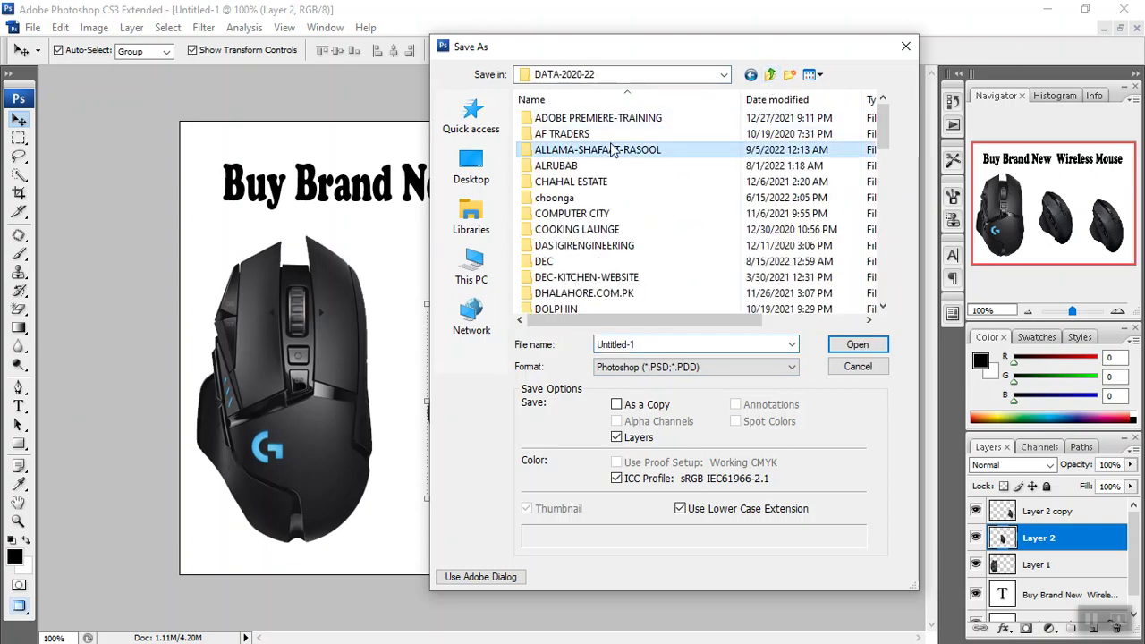
{"action": "scroll", "coordinate": [614, 151], "scroll_direction": "down", "scroll_amount": 10}
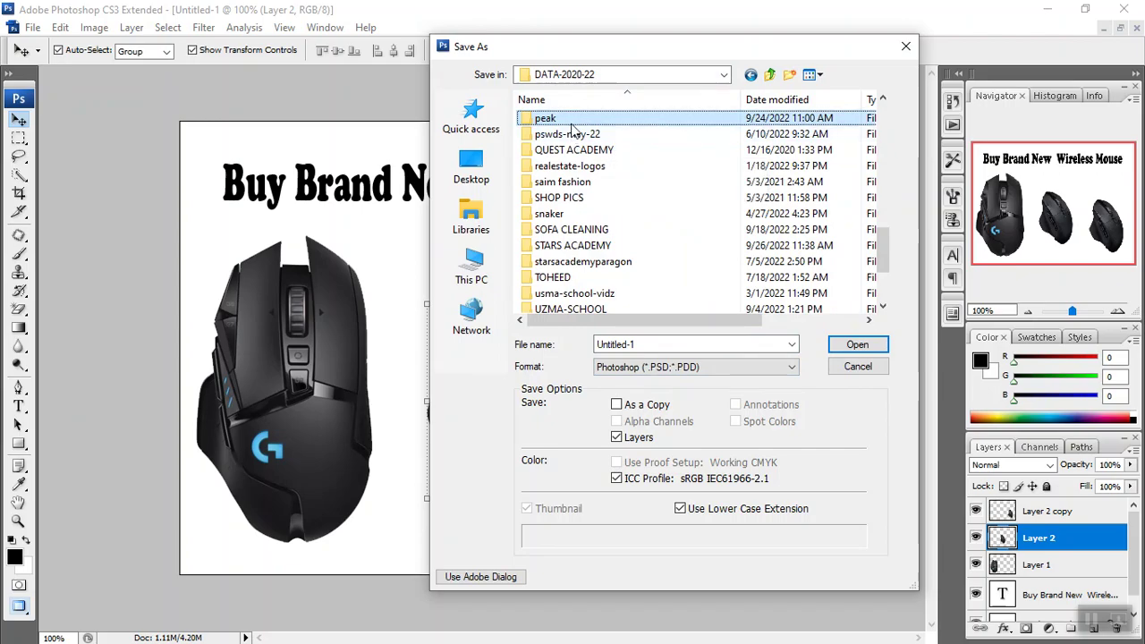
{"action": "double_click", "coordinate": [564, 118]}
{"action": "left_click", "coordinate": [566, 152]}
{"action": "key", "text": "End"}
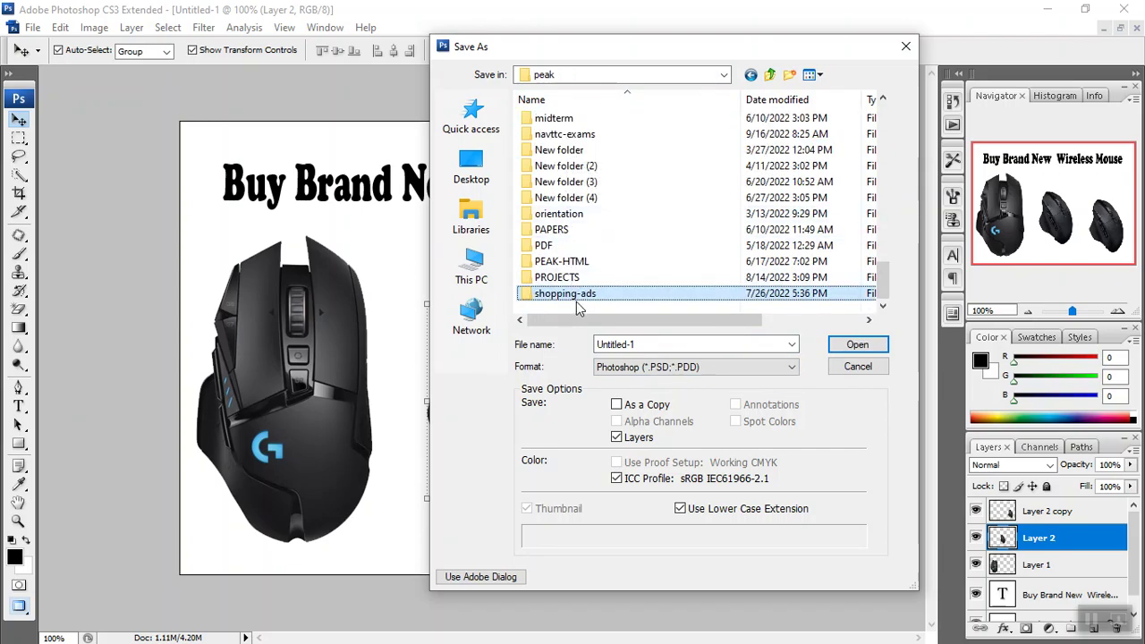
{"action": "key", "text": "d"}
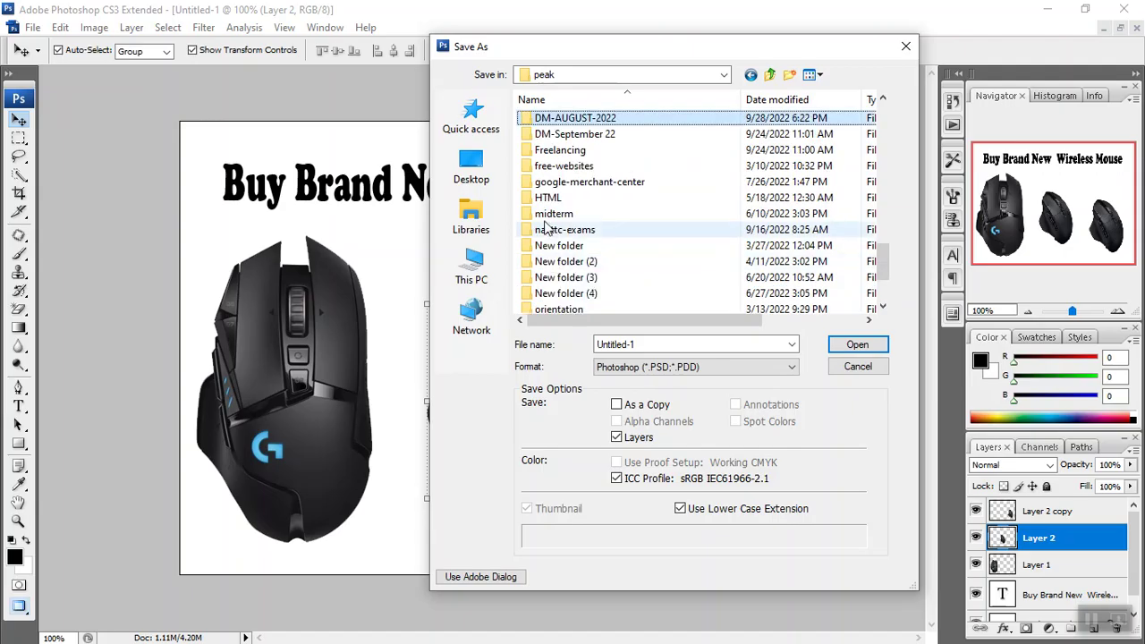
{"action": "double_click", "coordinate": [550, 134]}
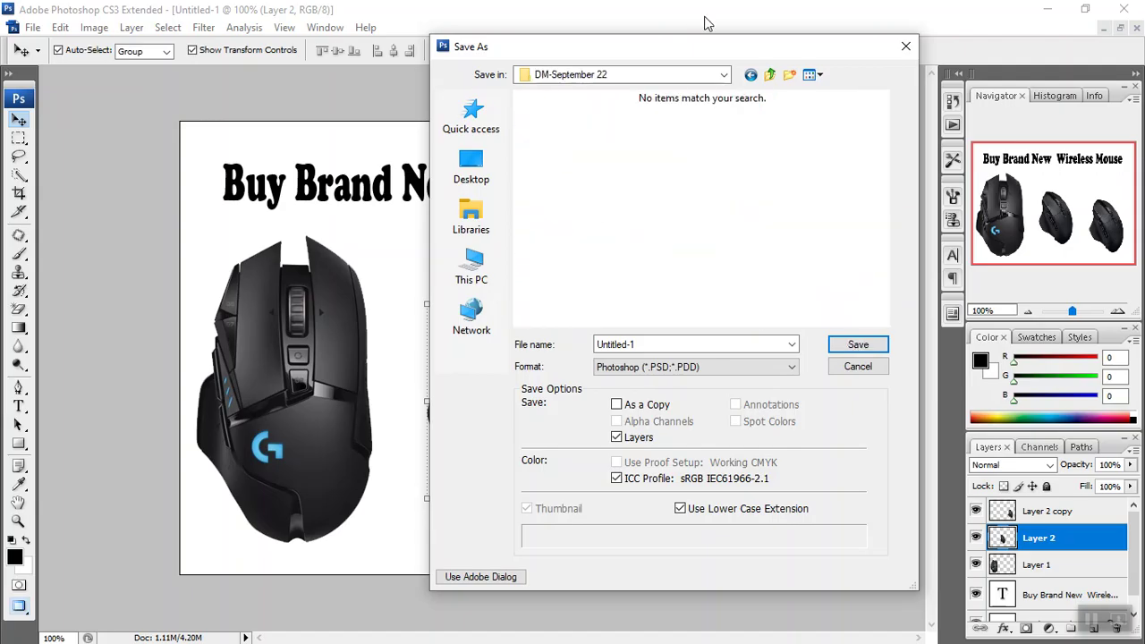
Create a 28-09-22 folder there and save the ad inside it as mouse.psd.
{"action": "left_click", "coordinate": [789, 76]}
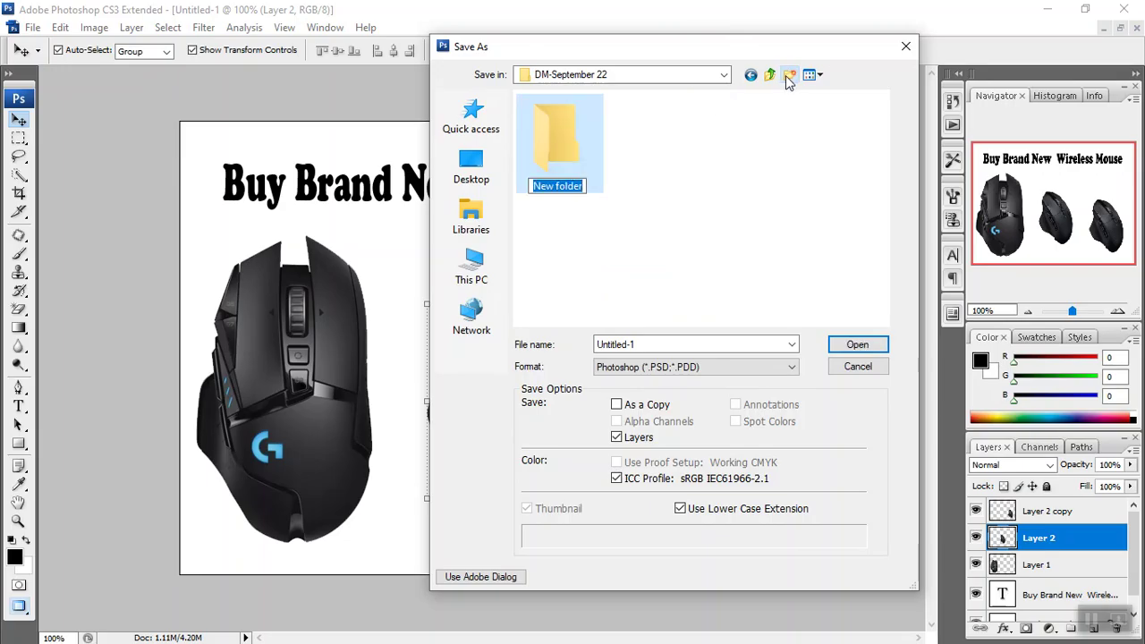
{"action": "type", "text": "28-09-22"}
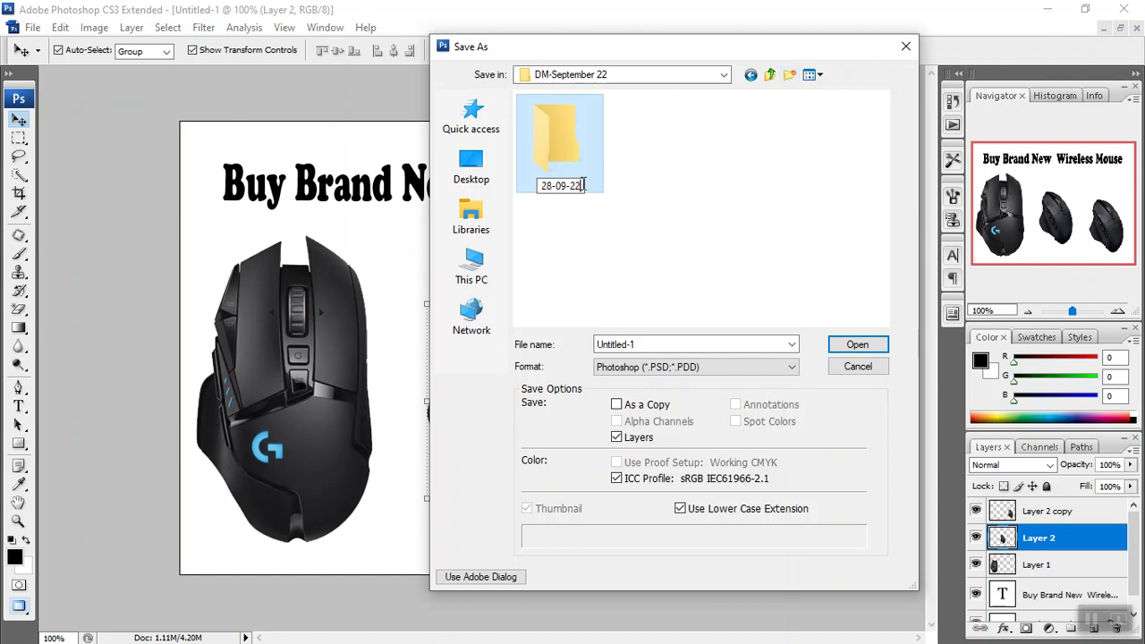
{"action": "double_click", "coordinate": [582, 167]}
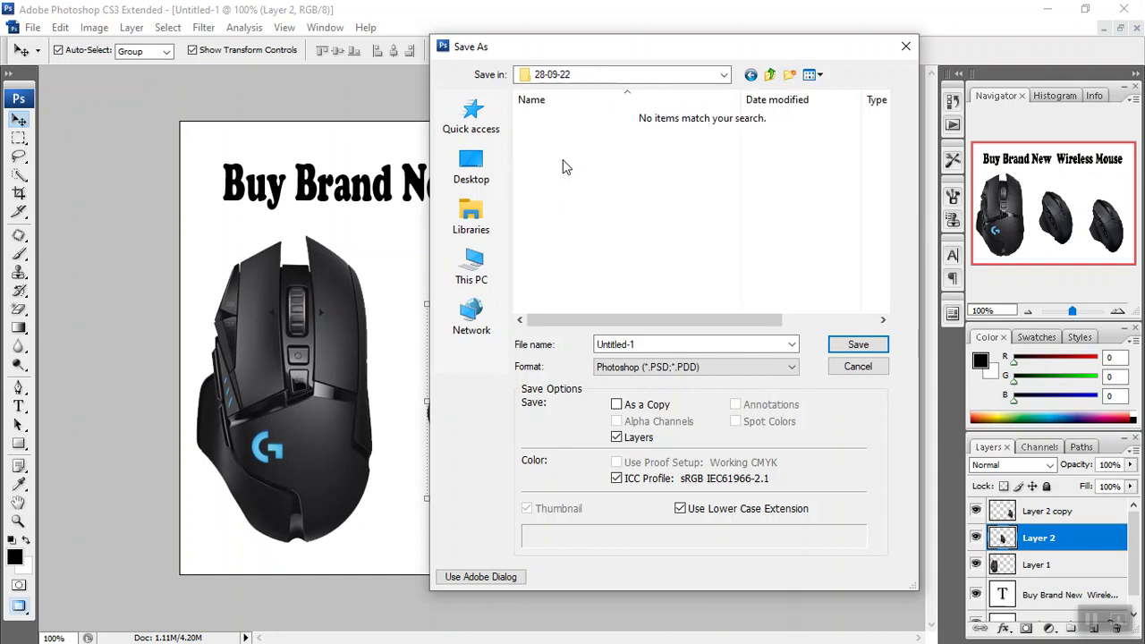
{"action": "left_click", "coordinate": [648, 343]}
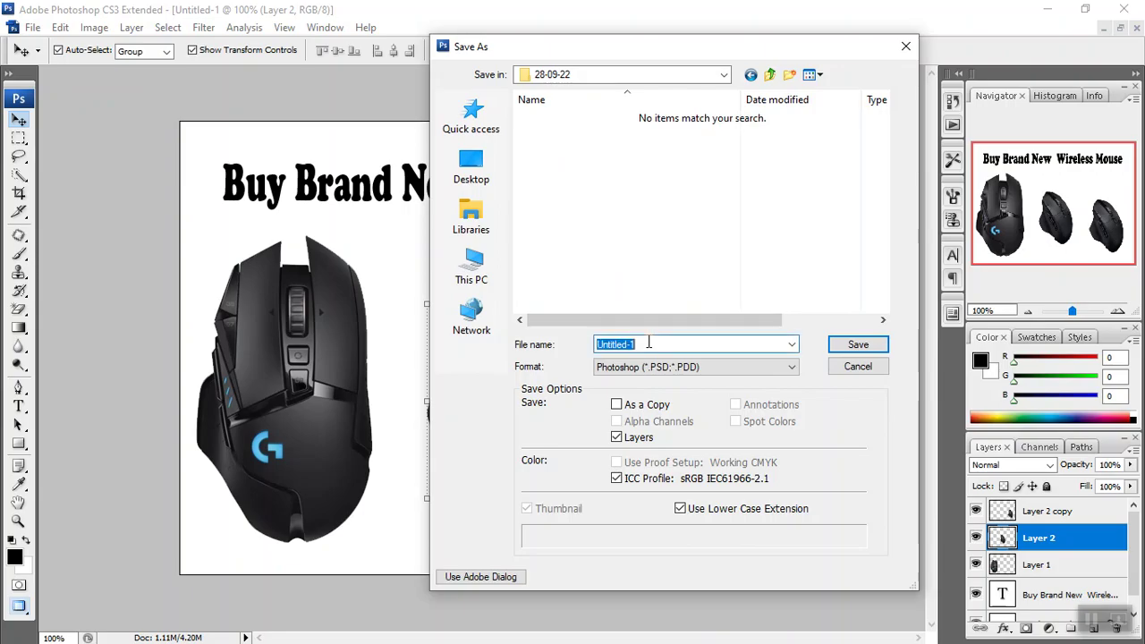
{"action": "type", "text": "mouse"}
{"action": "left_click", "coordinate": [846, 348]}
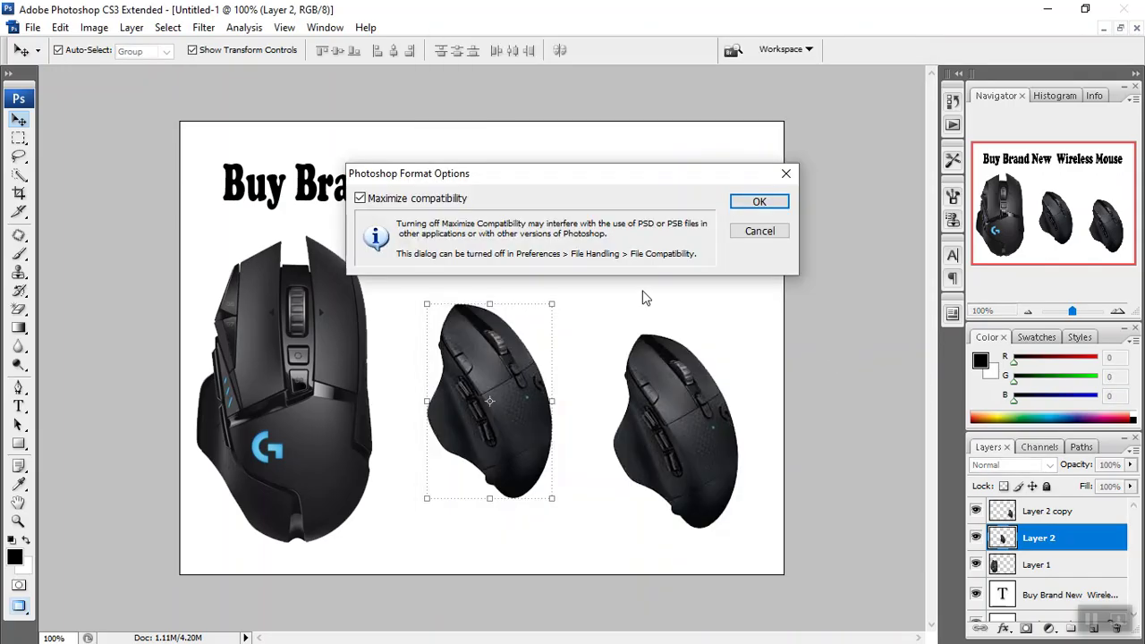
{"action": "left_click", "coordinate": [741, 204]}
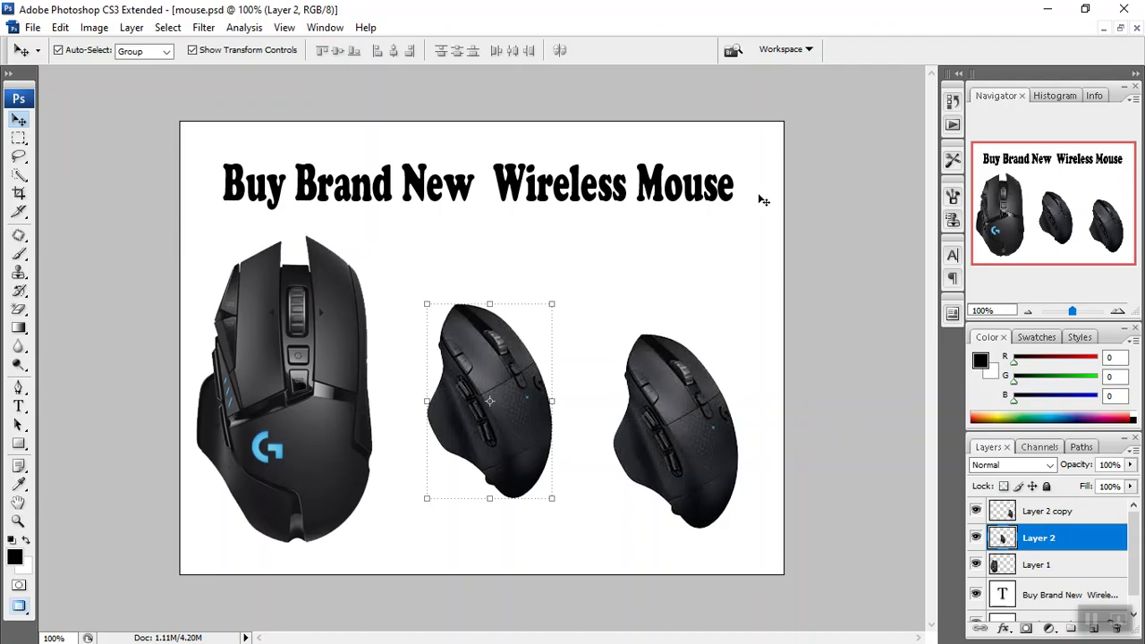
{"action": "left_click", "coordinate": [32, 27]}
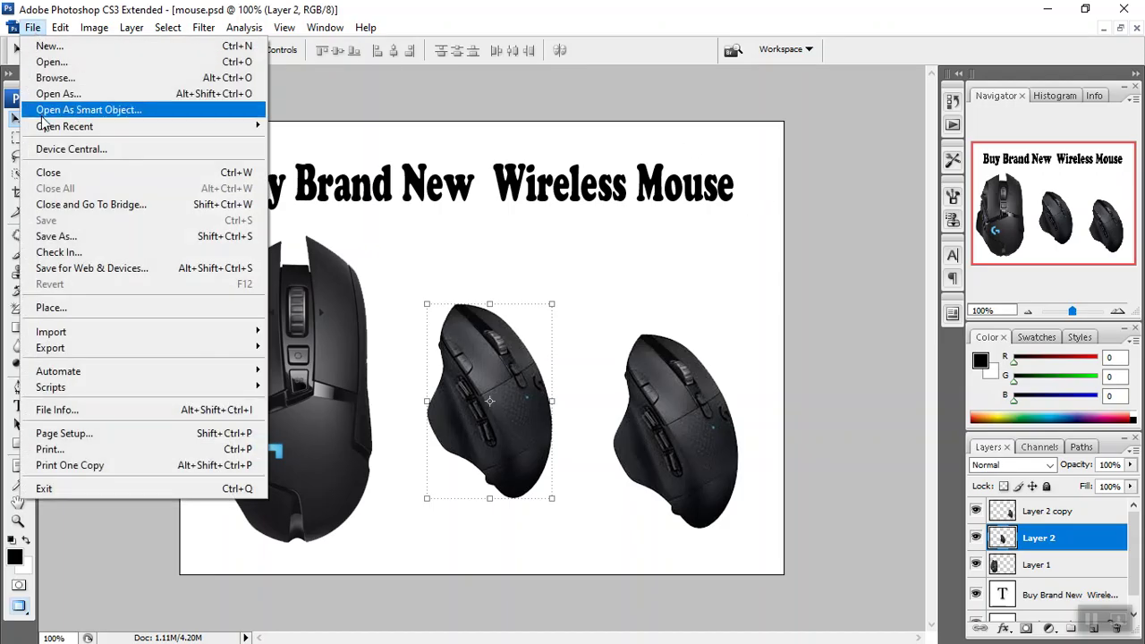
Save a PNG copy named mouse in 28-09-22 with Interlace set to None.
{"action": "left_click", "coordinate": [63, 240]}
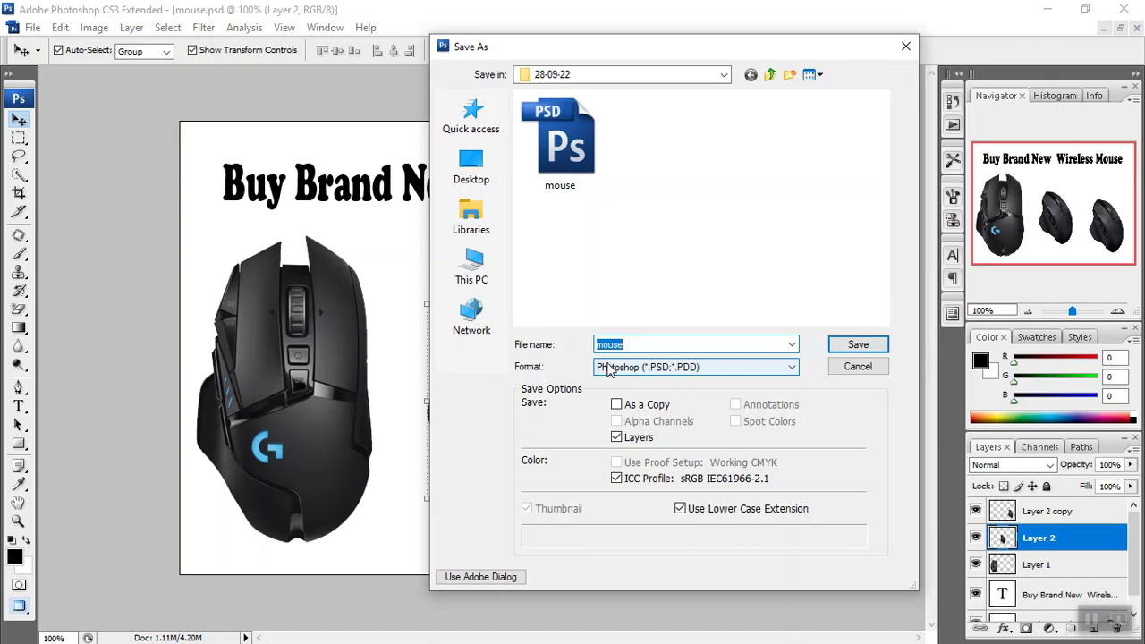
{"action": "left_click", "coordinate": [608, 370]}
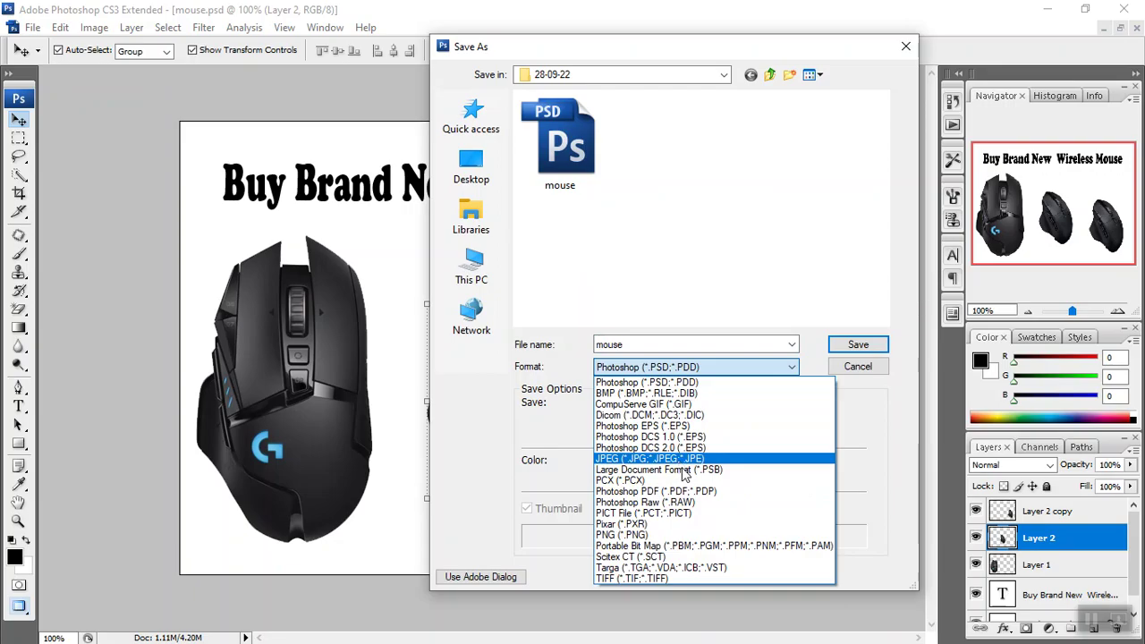
{"action": "left_click", "coordinate": [709, 535]}
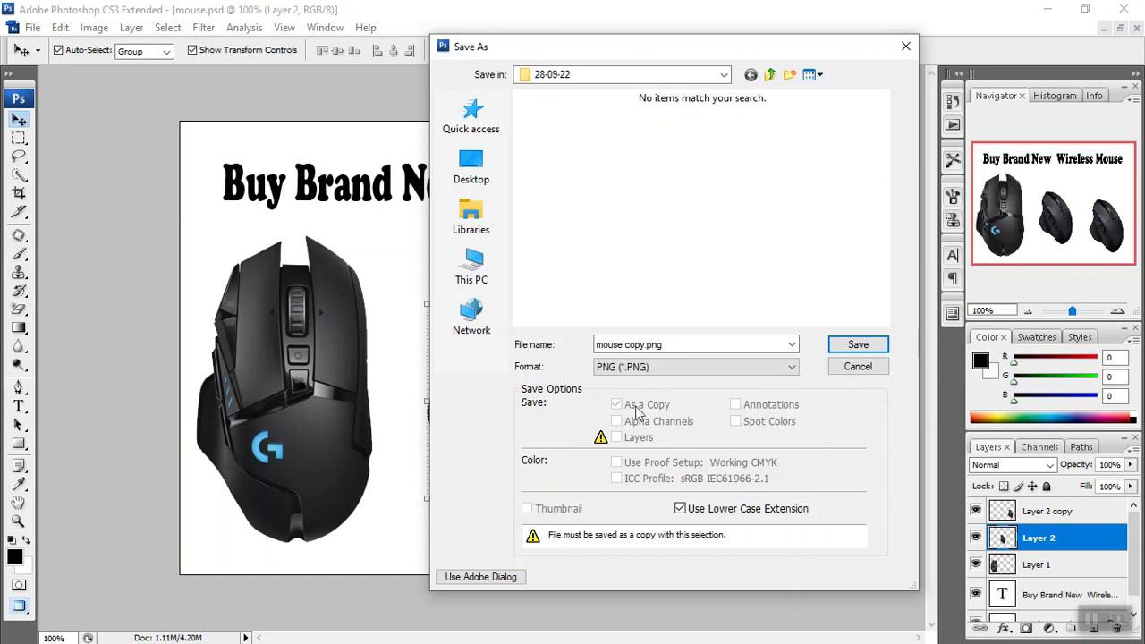
{"action": "double_click", "coordinate": [699, 344]}
{"action": "left_click", "coordinate": [703, 347]}
{"action": "key", "text": "BackSpace"}
{"action": "key", "text": "BackSpace"}
{"action": "key", "text": "BackSpace"}
{"action": "key", "text": "BackSpace"}
{"action": "key", "text": "BackSpace"}
{"action": "key", "text": "BackSpace"}
{"action": "key", "text": "BackSpace"}
{"action": "key", "text": "BackSpace"}
{"action": "key", "text": "BackSpace"}
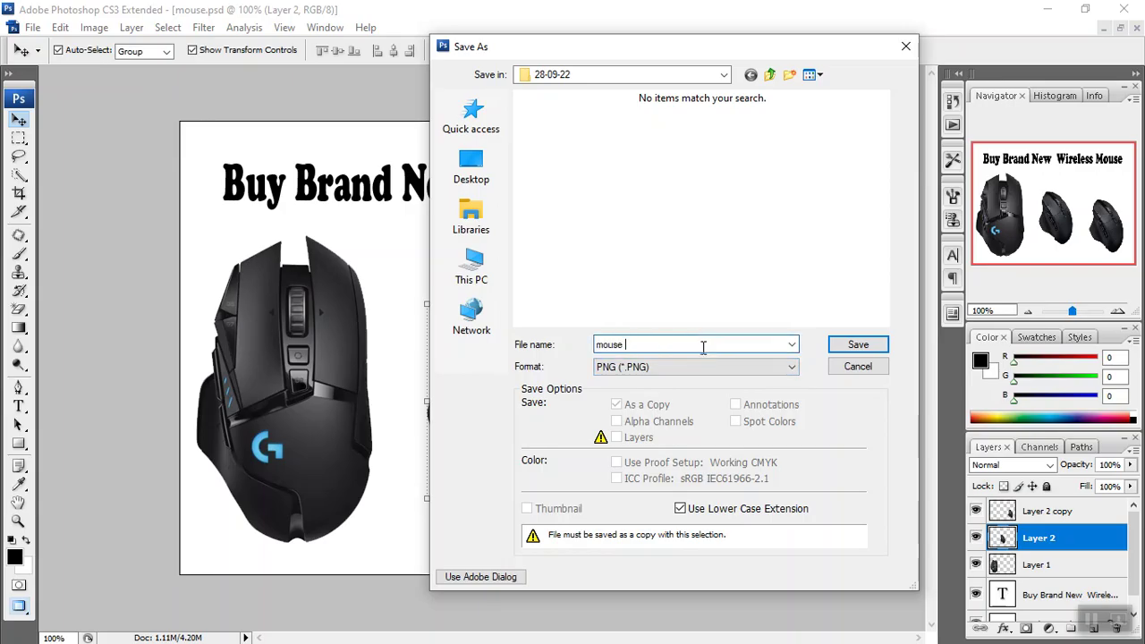
{"action": "left_click", "coordinate": [703, 298]}
{"action": "left_click", "coordinate": [841, 354]}
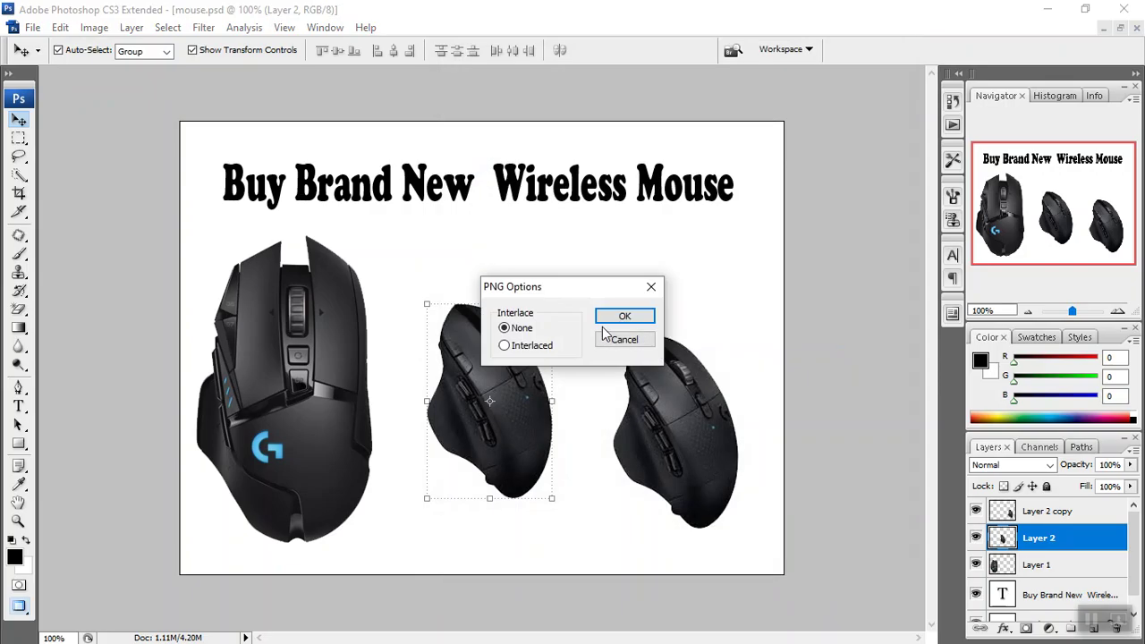
{"action": "left_click", "coordinate": [617, 318]}
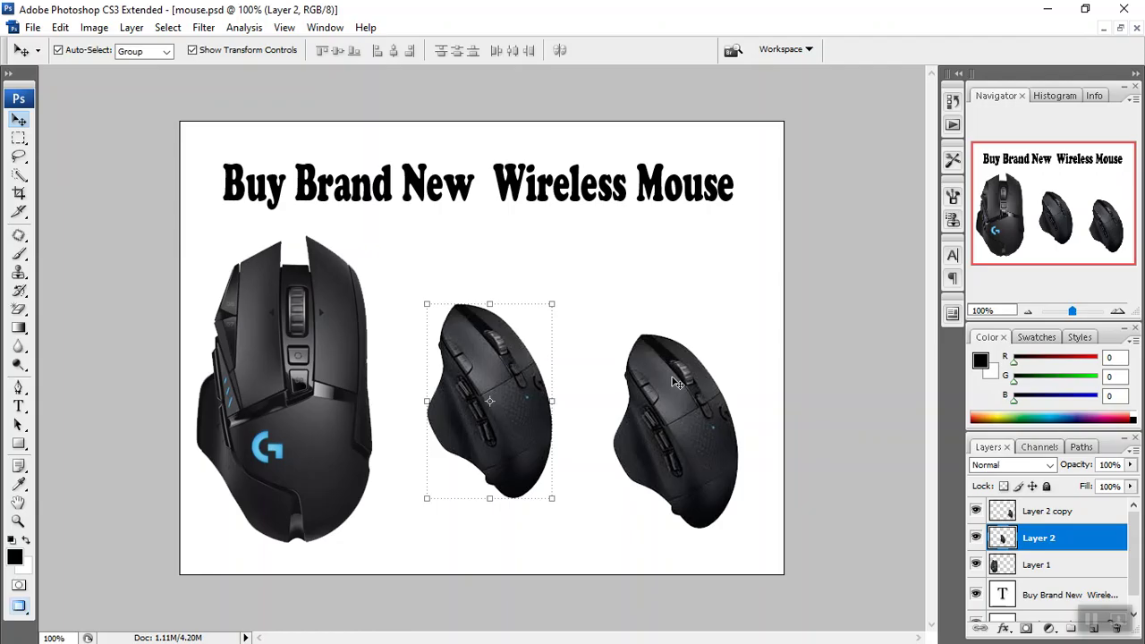
Create a new 250 × 250 pixel white document and float the document windows.
{"action": "key", "text": "ctrl+n"}
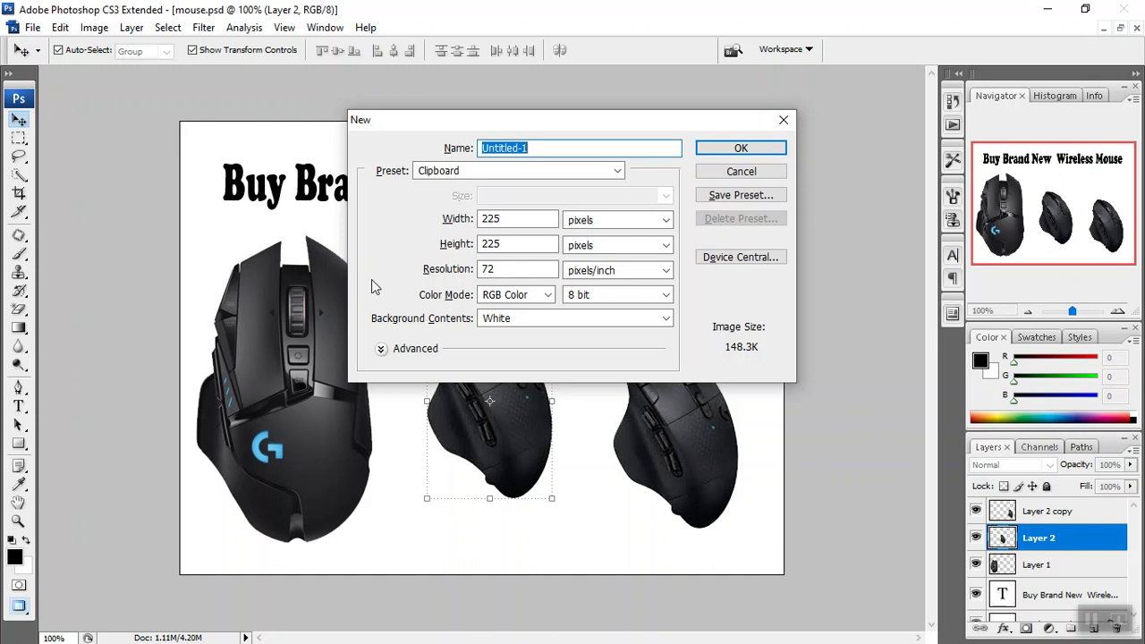
{"action": "left_click_drag", "start_coordinate": [512, 220], "coordinate": [444, 220]}
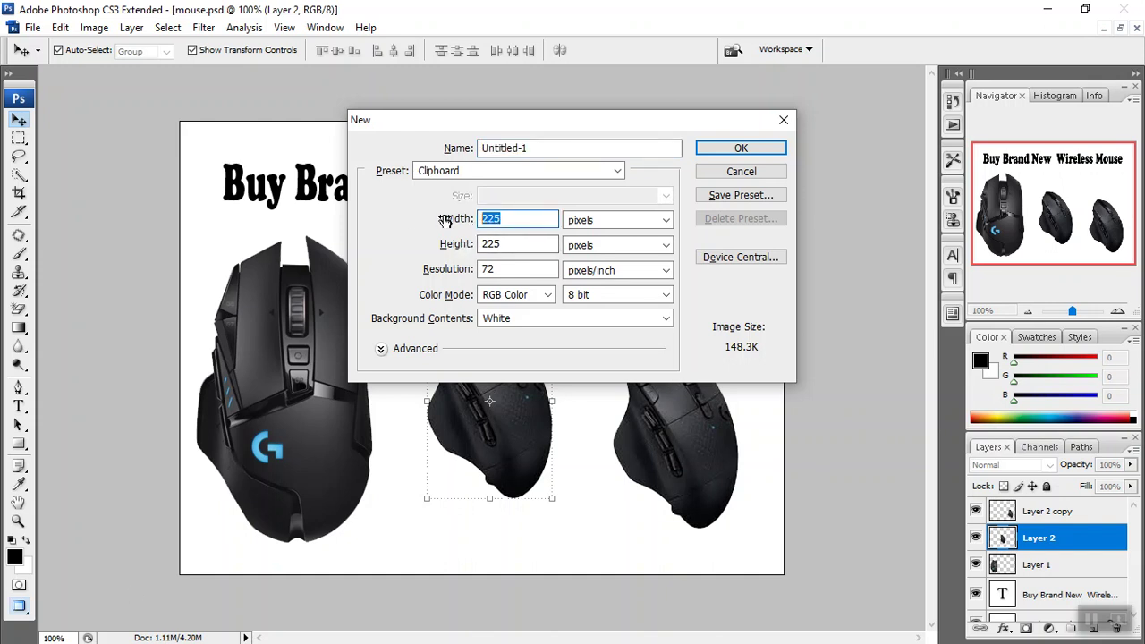
{"action": "type", "text": "250"}
{"action": "key", "text": "Tab"}
{"action": "key", "text": "Tab"}
{"action": "type", "text": "250"}
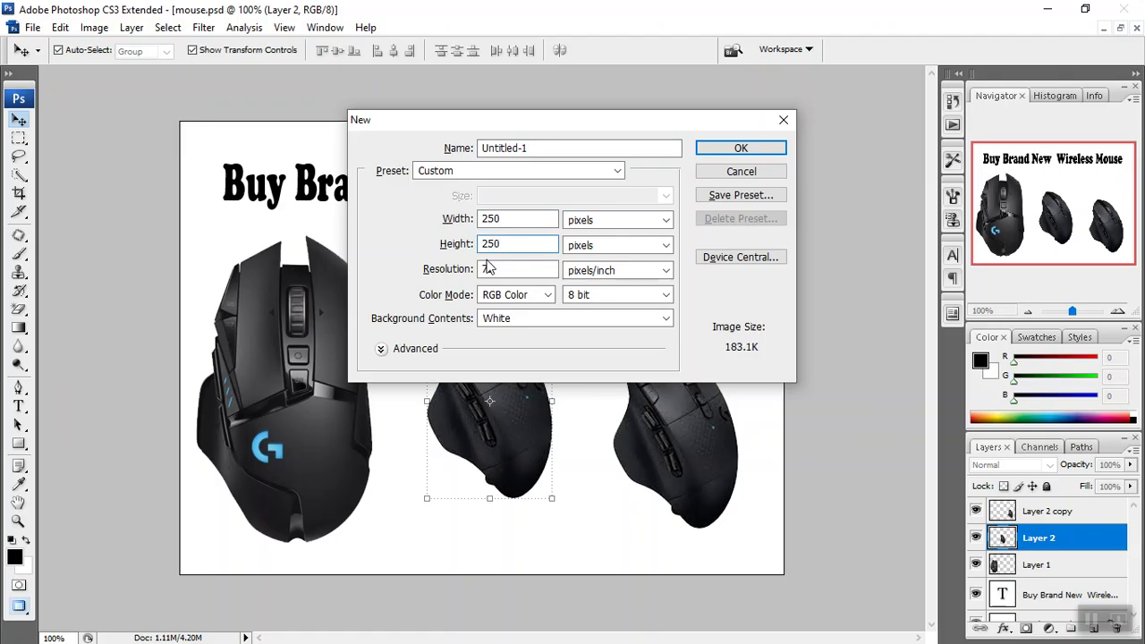
{"action": "left_click", "coordinate": [706, 151]}
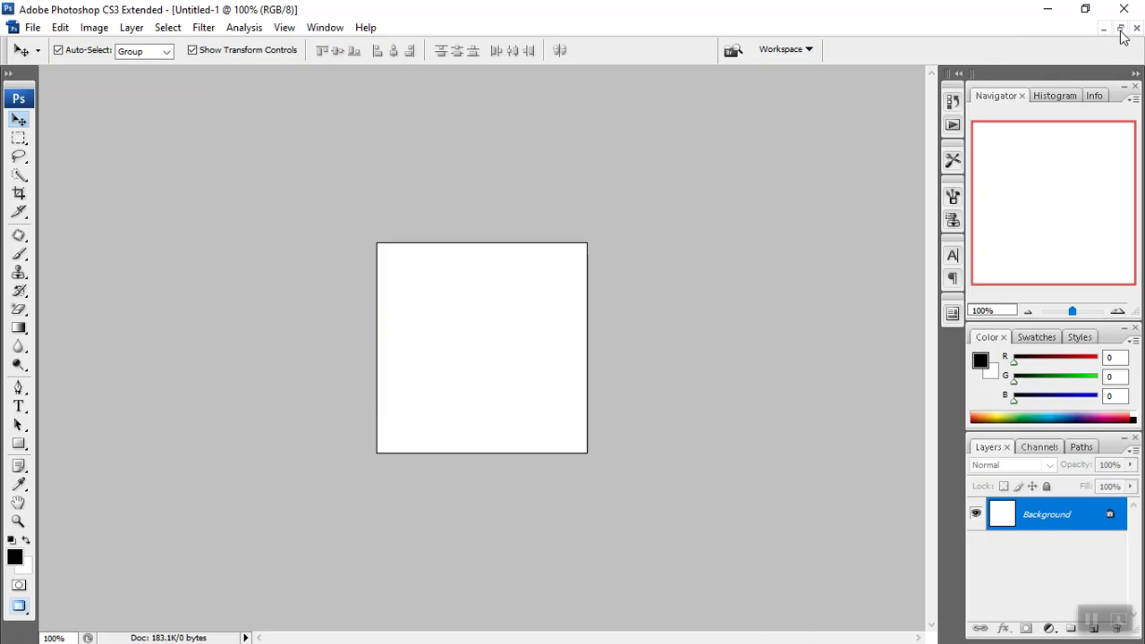
{"action": "left_click", "coordinate": [1120, 30]}
Arrange both windows and drag the Buy Brand New Wireless Mouse title into Untitled-1.
{"action": "left_click_drag", "start_coordinate": [119, 90], "coordinate": [655, 203]}
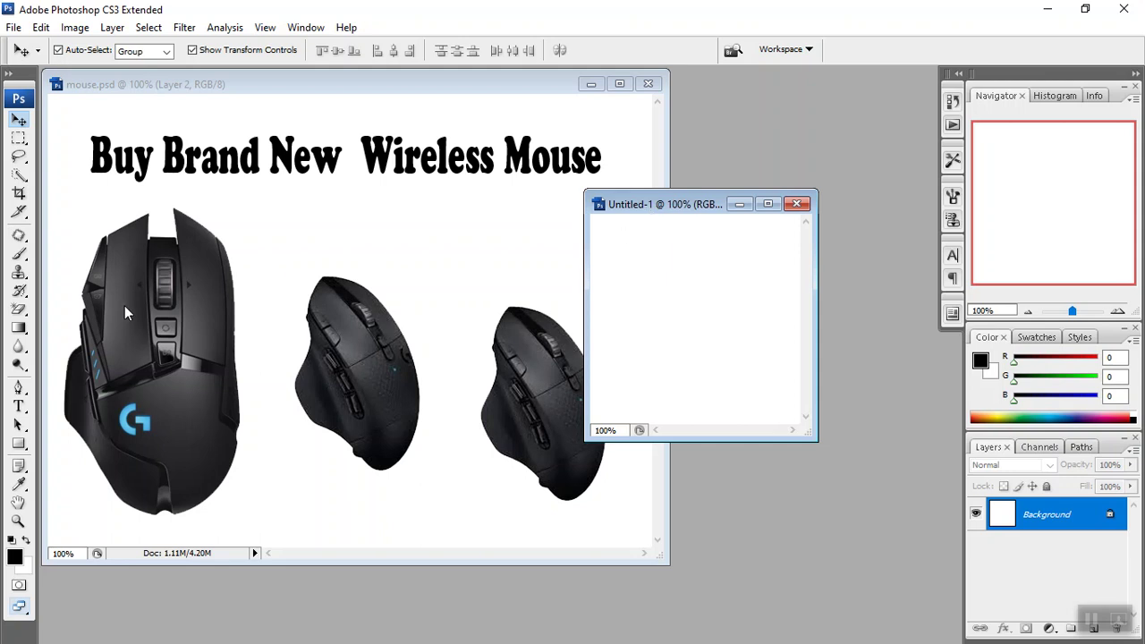
{"action": "left_click", "coordinate": [141, 158]}
{"action": "left_click", "coordinate": [141, 158]}
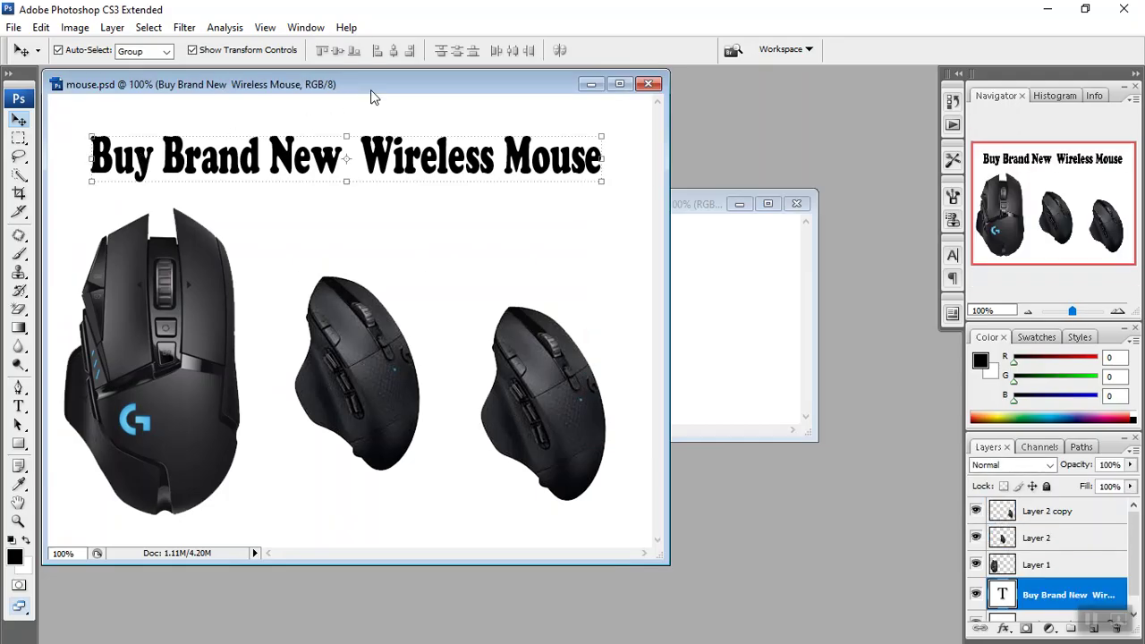
{"action": "left_click_drag", "start_coordinate": [370, 86], "coordinate": [307, 79]}
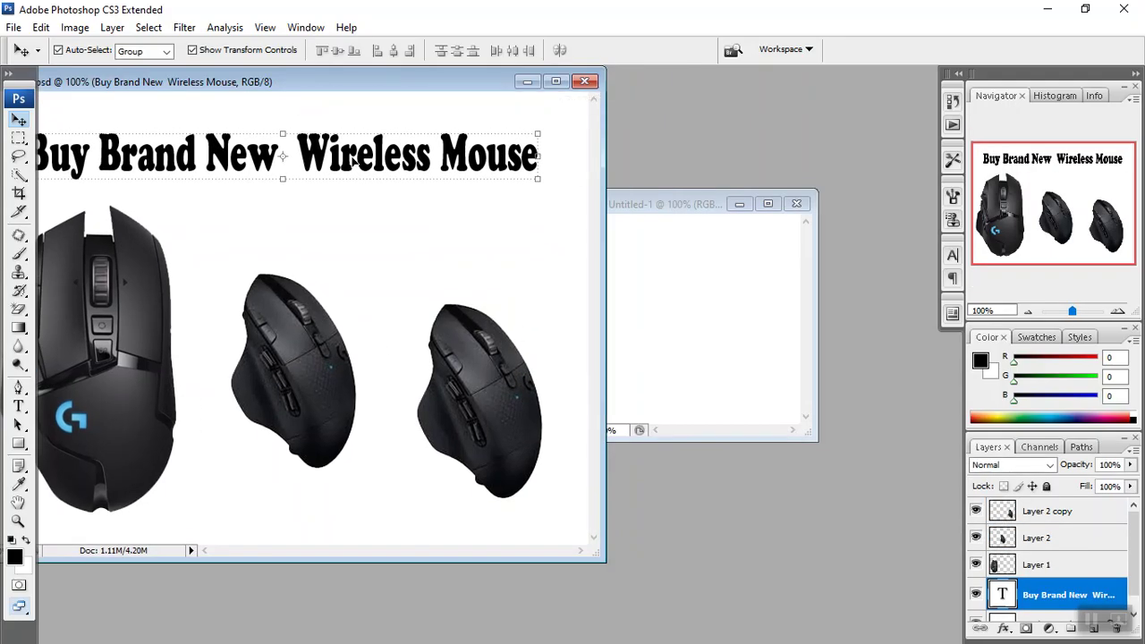
{"action": "left_click_drag", "start_coordinate": [352, 158], "coordinate": [733, 267]}
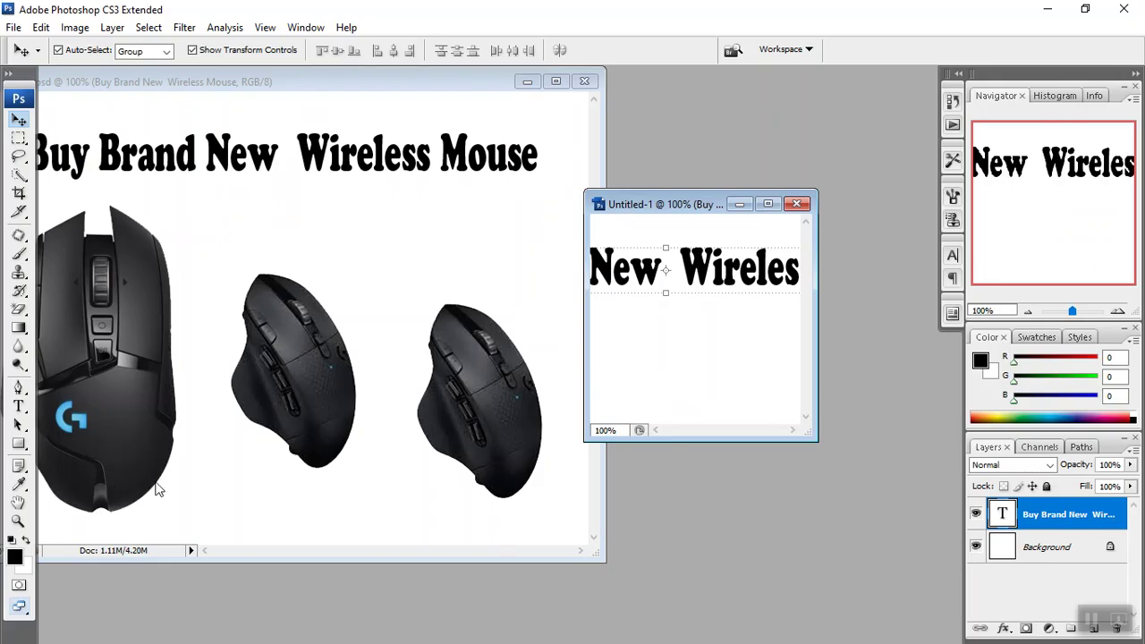
Drag the left, middle and right mouse images into Untitled-1, then maximize it.
{"action": "left_click", "coordinate": [106, 377]}
{"action": "left_click_drag", "start_coordinate": [106, 376], "coordinate": [678, 355]}
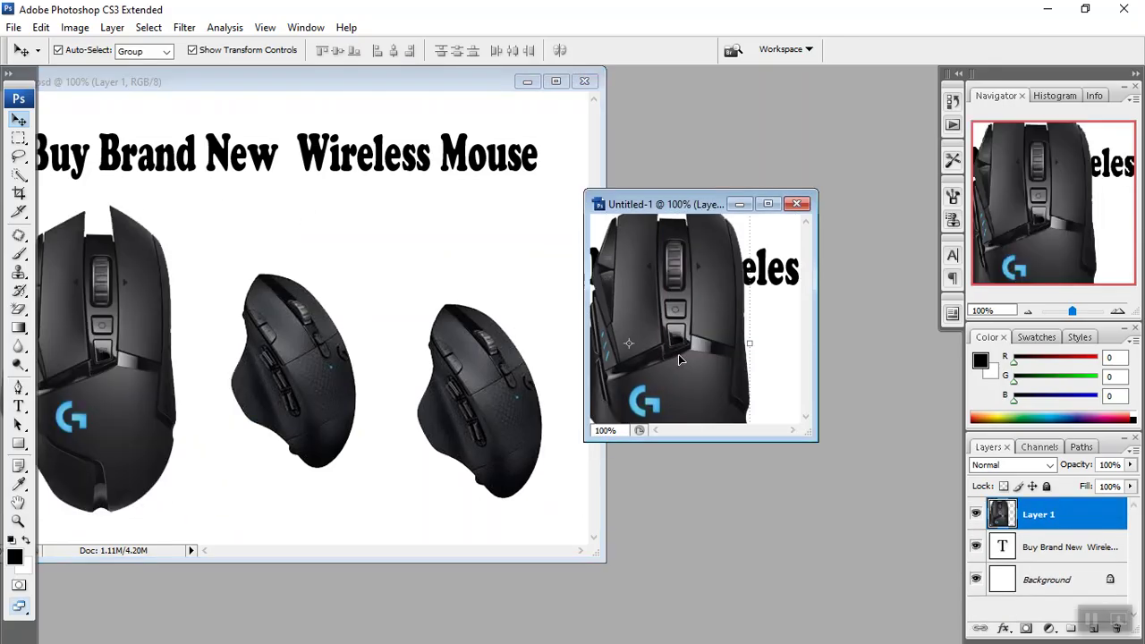
{"action": "left_click", "coordinate": [283, 344]}
{"action": "left_click_drag", "start_coordinate": [283, 343], "coordinate": [771, 340]}
{"action": "left_click", "coordinate": [439, 377]}
{"action": "left_click_drag", "start_coordinate": [439, 377], "coordinate": [729, 335]}
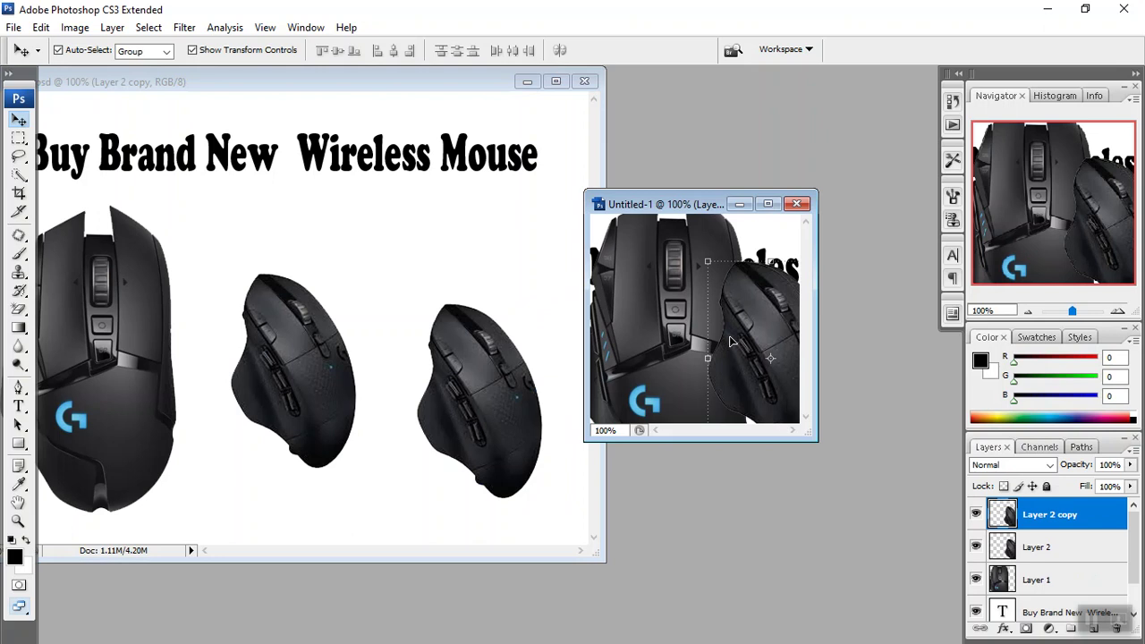
{"action": "left_click", "coordinate": [767, 205]}
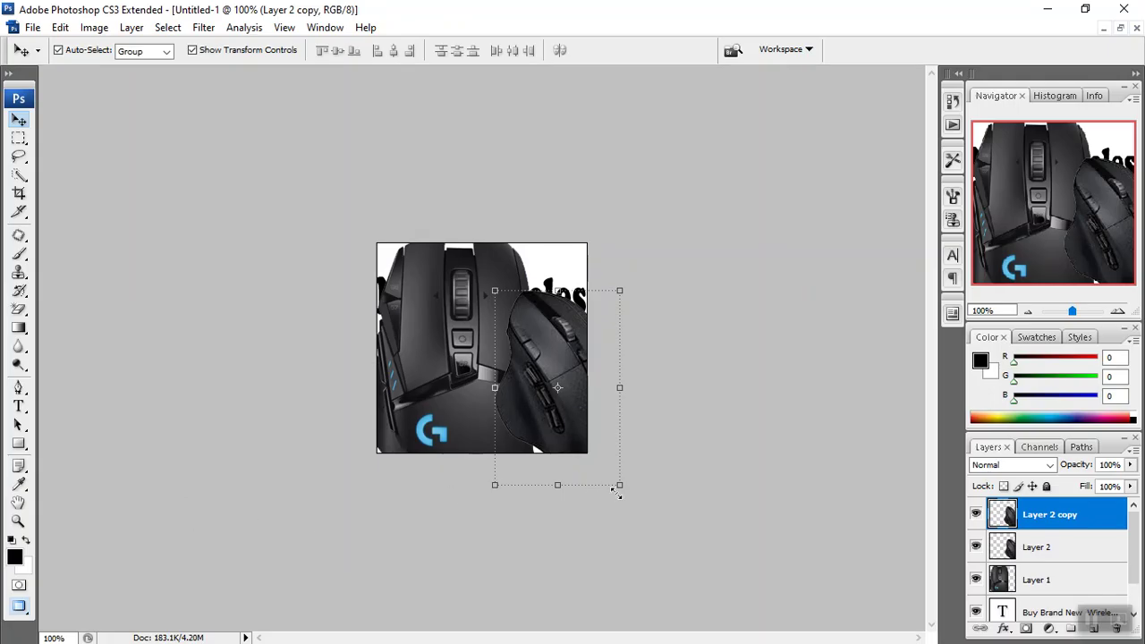
Scale down the Layer 2 copy and Layer 1 mice, placing the small one at lower left.
{"action": "left_click_drag", "start_coordinate": [619, 484], "coordinate": [570, 408]}
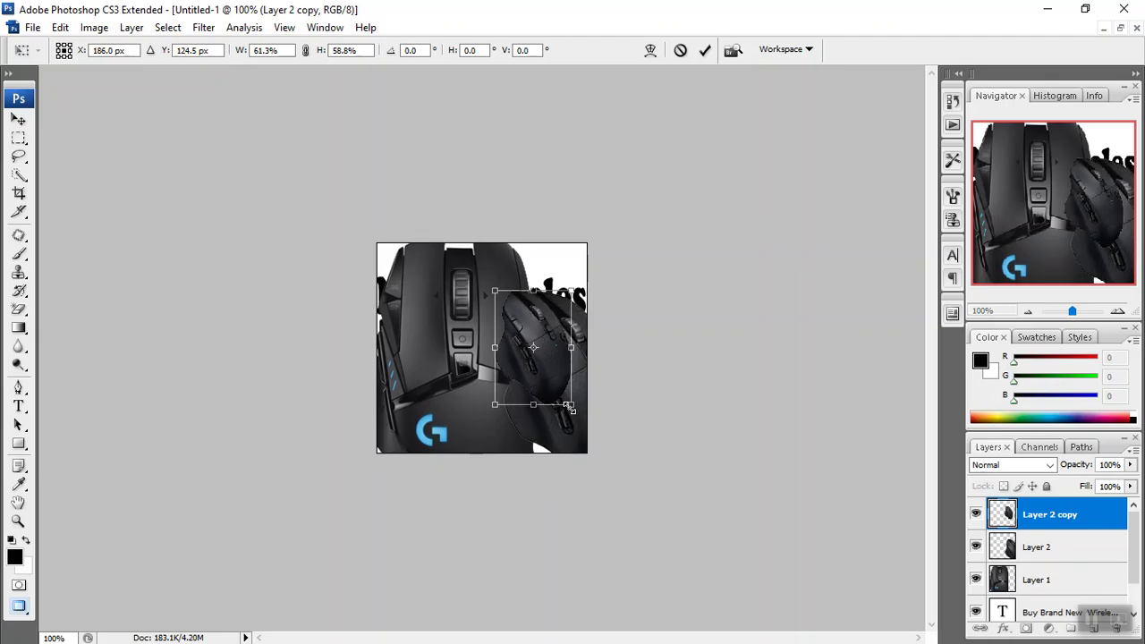
{"action": "key", "text": "Return"}
{"action": "left_click", "coordinate": [494, 452]}
{"action": "left_click_drag", "start_coordinate": [532, 533], "coordinate": [460, 402]}
{"action": "left_click_drag", "start_coordinate": [338, 301], "coordinate": [355, 370]}
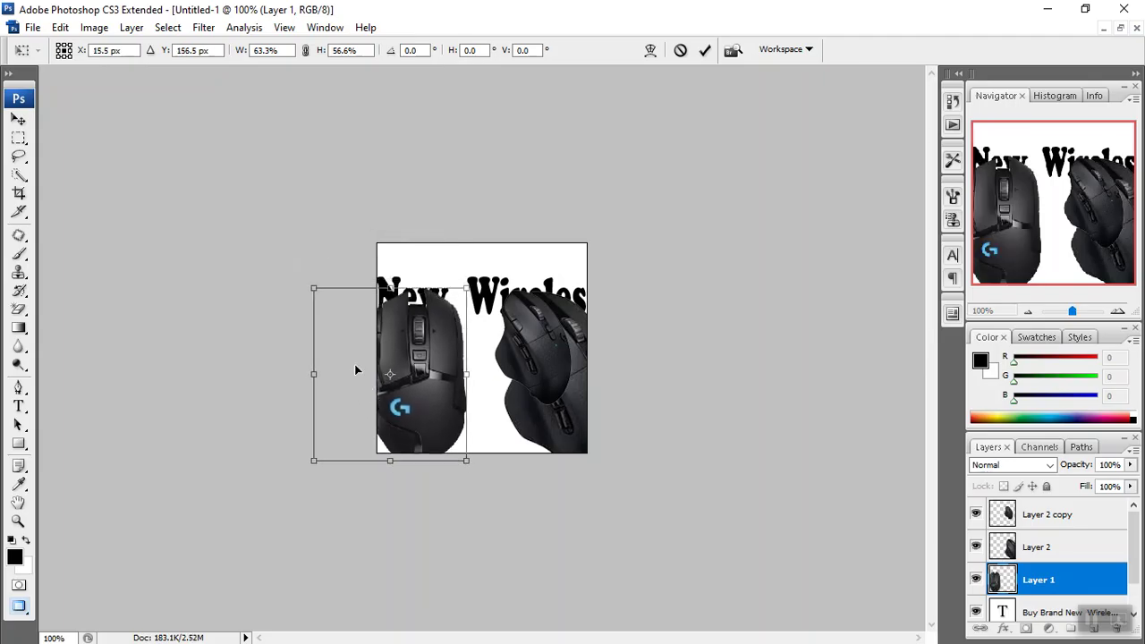
{"action": "left_click_drag", "start_coordinate": [313, 288], "coordinate": [372, 366]}
{"action": "key", "text": "Return"}
{"action": "left_click_drag", "start_coordinate": [461, 431], "coordinate": [444, 396]}
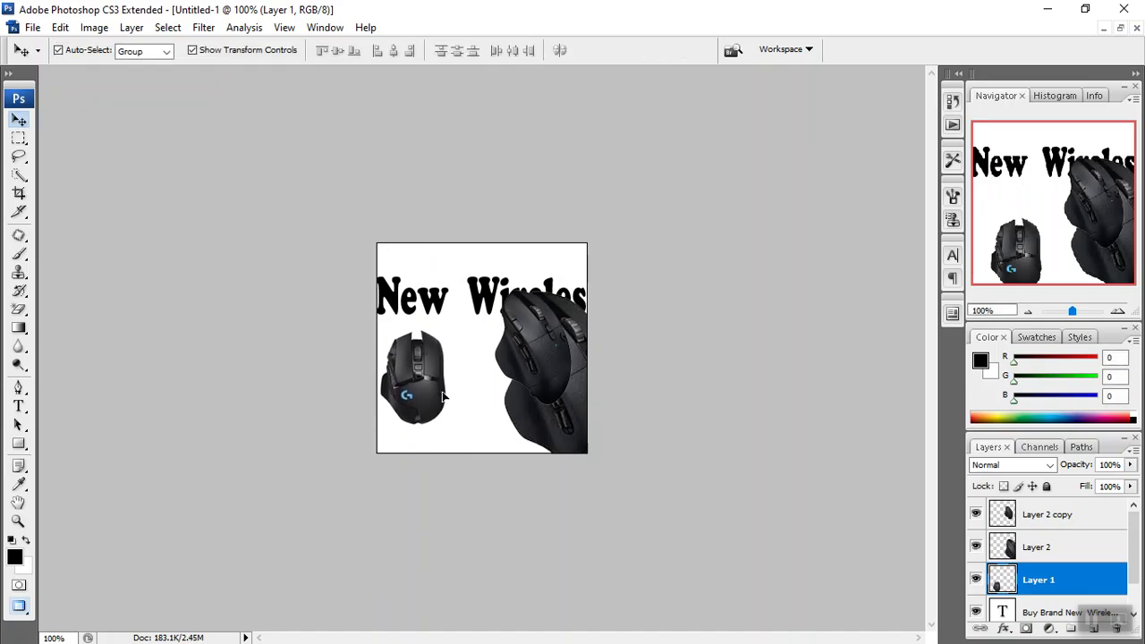
Shrink the middle and right mice and line them up beside the first one.
{"action": "left_click_drag", "start_coordinate": [541, 359], "coordinate": [478, 353]}
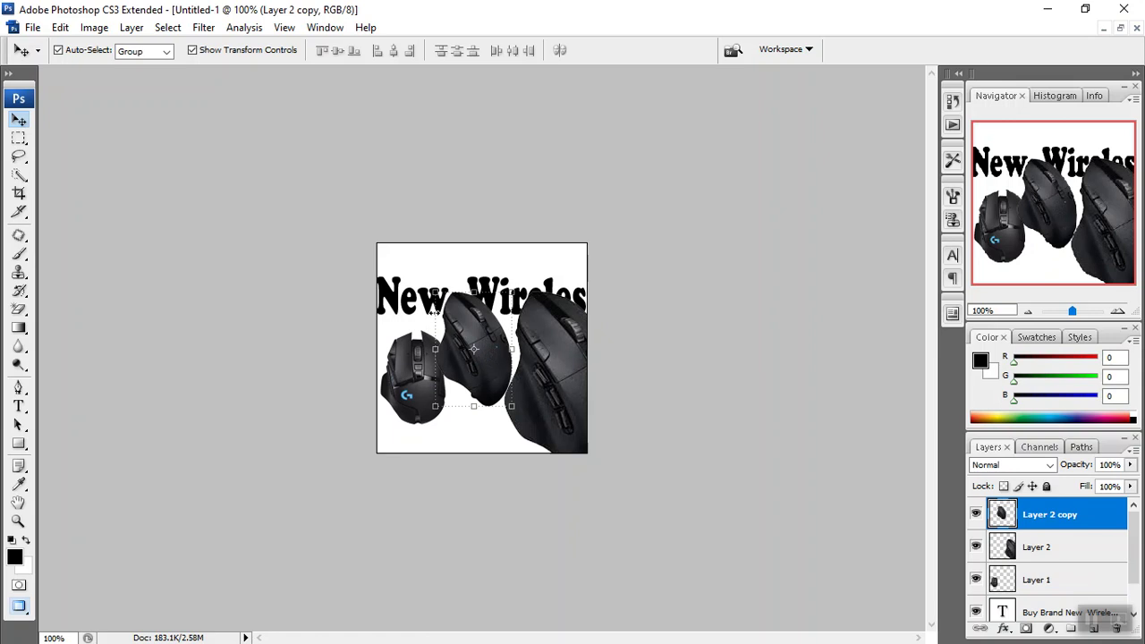
{"action": "left_click_drag", "start_coordinate": [432, 295], "coordinate": [446, 341]}
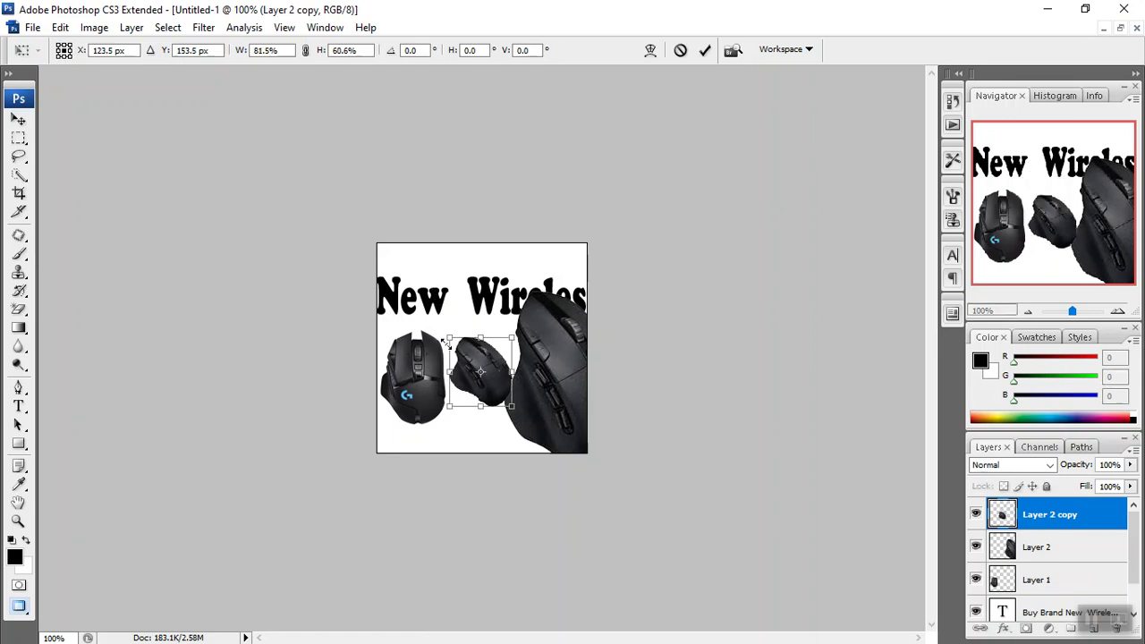
{"action": "key", "text": "Return"}
{"action": "left_click", "coordinate": [584, 374]}
{"action": "left_click_drag", "start_coordinate": [504, 292], "coordinate": [527, 348]}
{"action": "key", "text": "Return"}
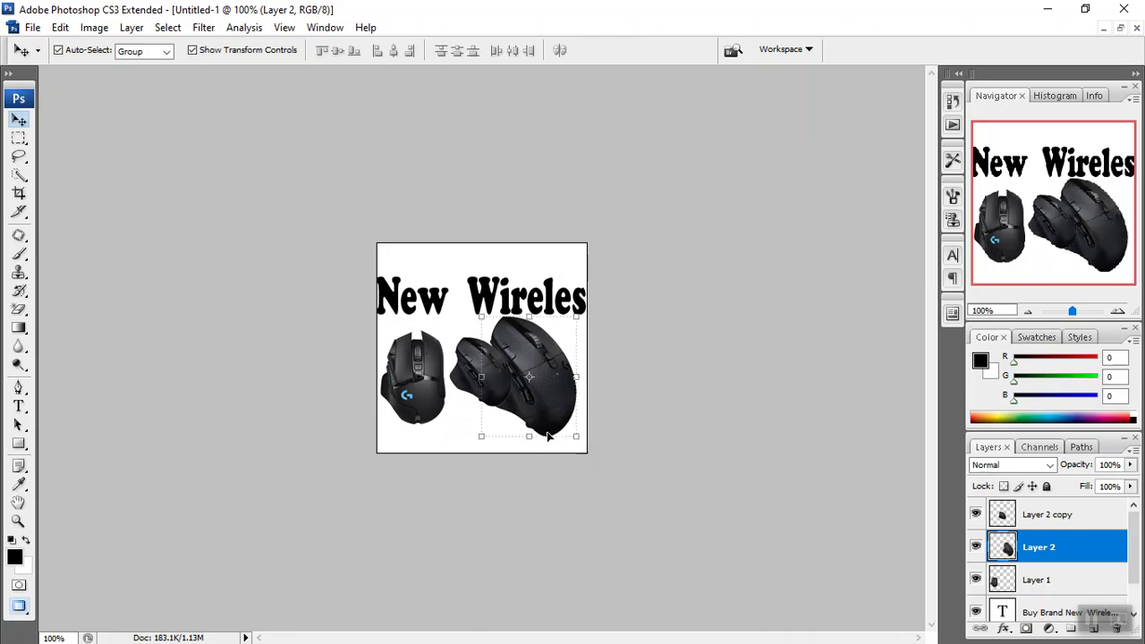
{"action": "key", "text": "ctrl+t"}
{"action": "mouse_move", "coordinate": [575, 438]}
{"action": "left_mouse_down"}
{"action": "mouse_move", "coordinate": [541, 385]}
{"action": "mouse_move", "coordinate": [571, 423]}
{"action": "left_mouse_up"}
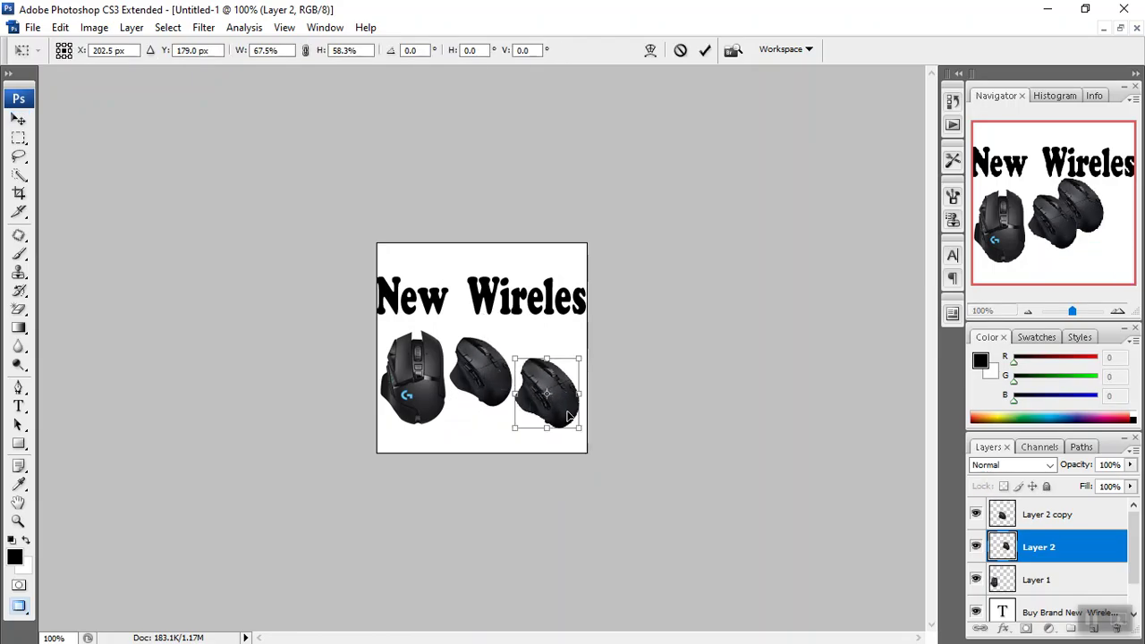
{"action": "key", "text": "Return"}
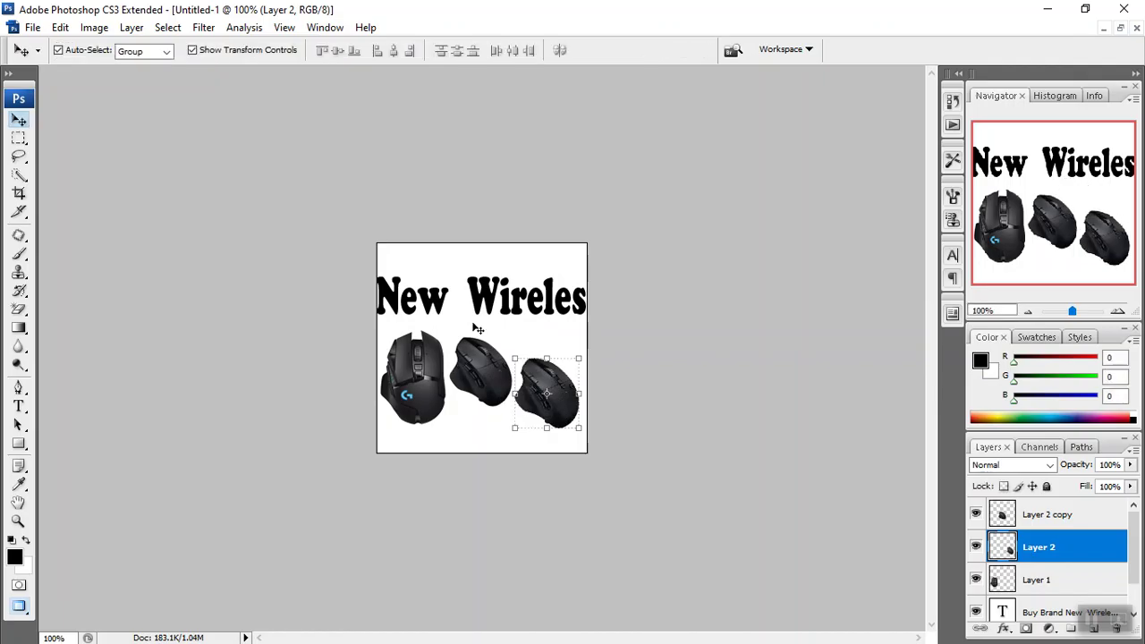
{"action": "left_click", "coordinate": [486, 304]}
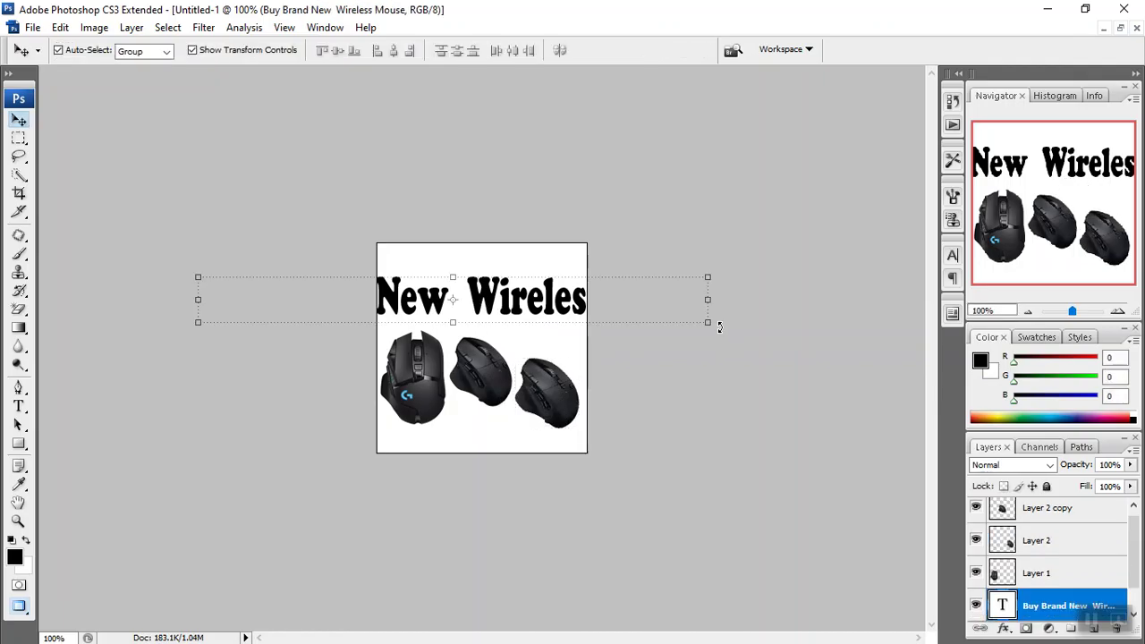
Scale the headline down until the whole line fits, then fit the canvas on screen with Ctrl+0.
{"action": "left_click_drag", "start_coordinate": [706, 323], "coordinate": [561, 295]}
{"action": "left_click_drag", "start_coordinate": [312, 299], "coordinate": [376, 289]}
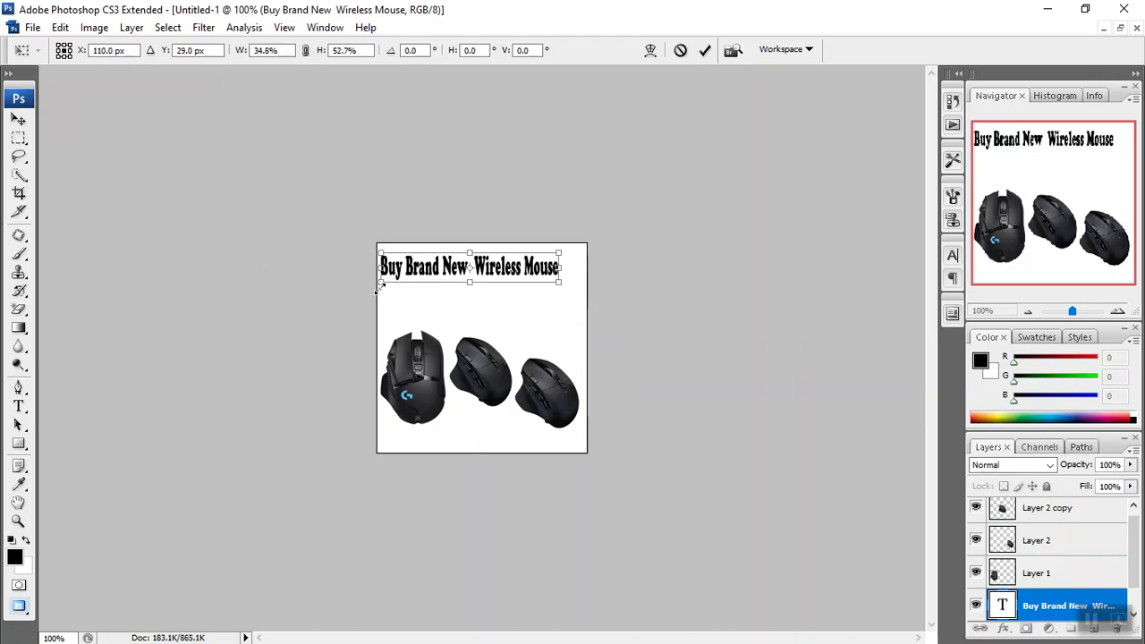
{"action": "key", "text": "Return"}
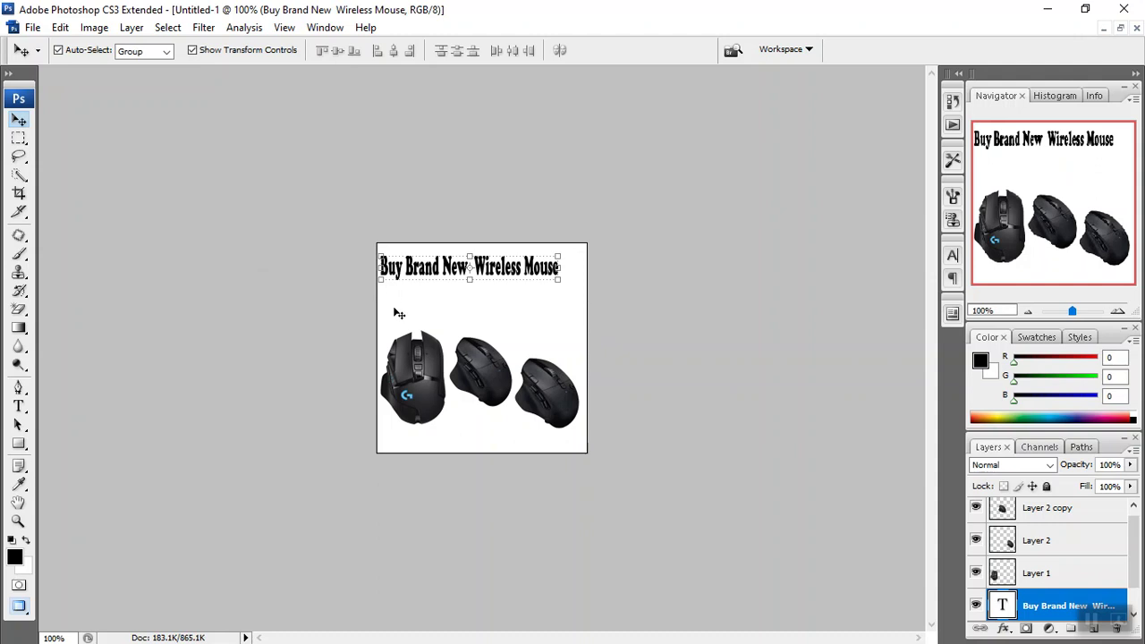
{"action": "key", "text": "ctrl+0"}
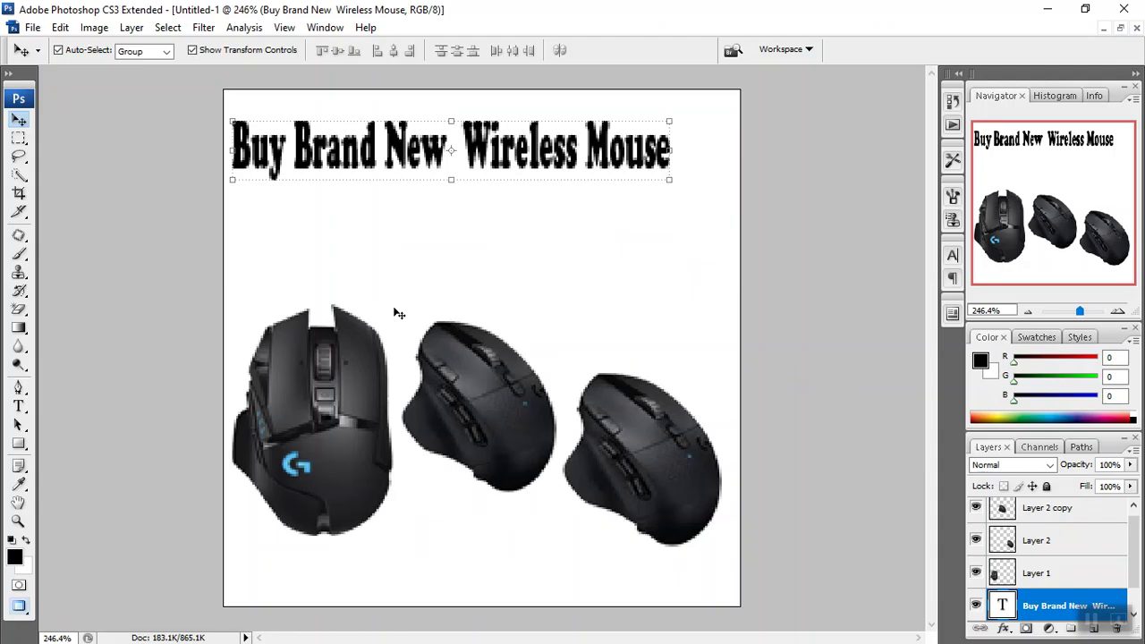
Move the headline right and down to centre it, then raise the left, middle and right mice.
{"action": "left_click", "coordinate": [347, 164]}
{"action": "left_click_drag", "start_coordinate": [347, 163], "coordinate": [383, 185]}
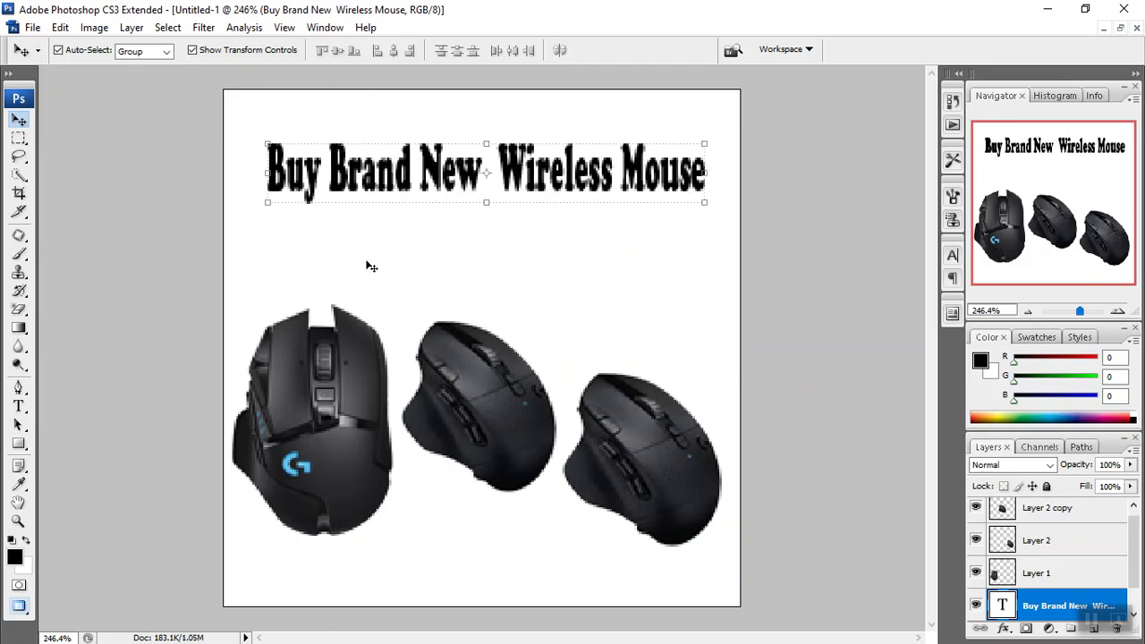
{"action": "left_click_drag", "start_coordinate": [340, 385], "coordinate": [342, 315]}
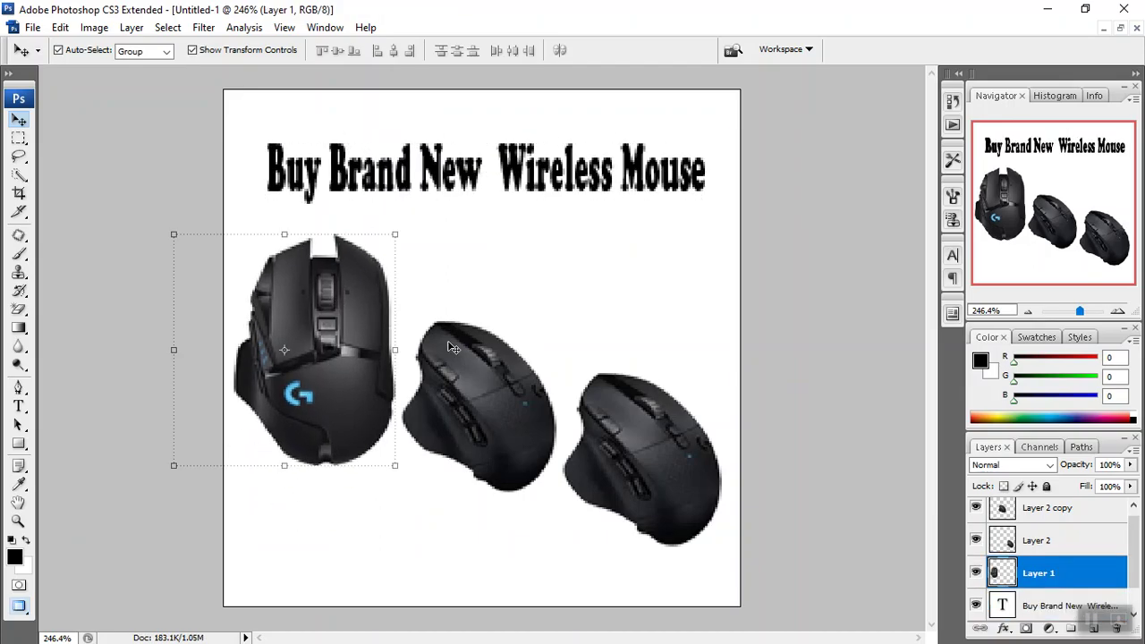
{"action": "left_click_drag", "start_coordinate": [492, 388], "coordinate": [495, 332]}
{"action": "left_click_drag", "start_coordinate": [633, 436], "coordinate": [642, 389]}
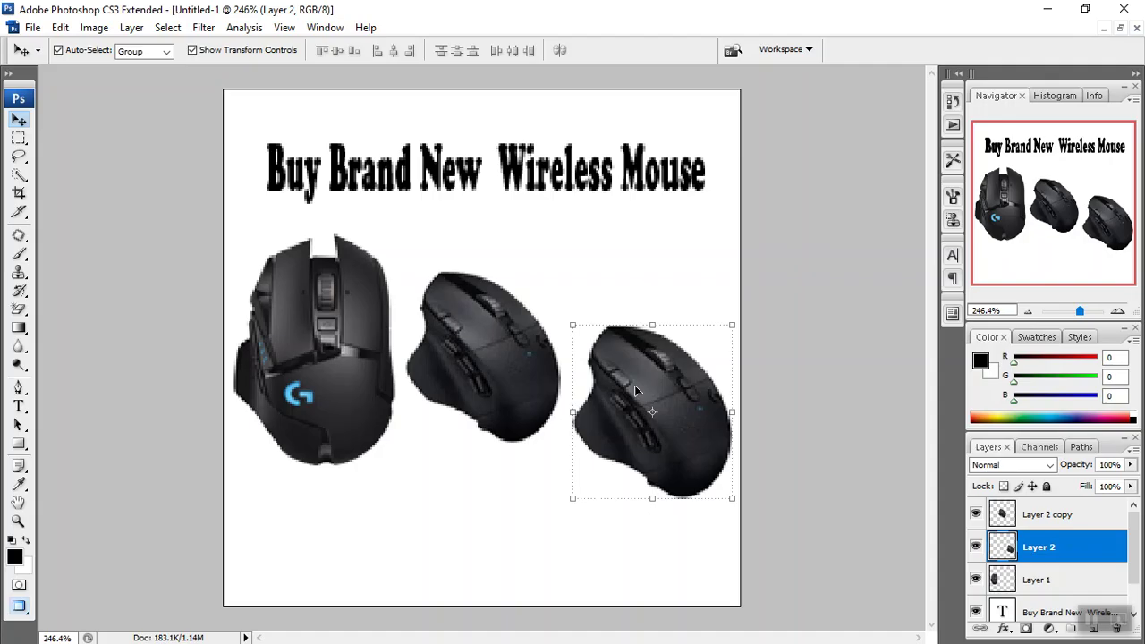
Save Untitled-1 as a PNG named mouse-1 in 28-09-22 without interlacing.
{"action": "left_click", "coordinate": [31, 27]}
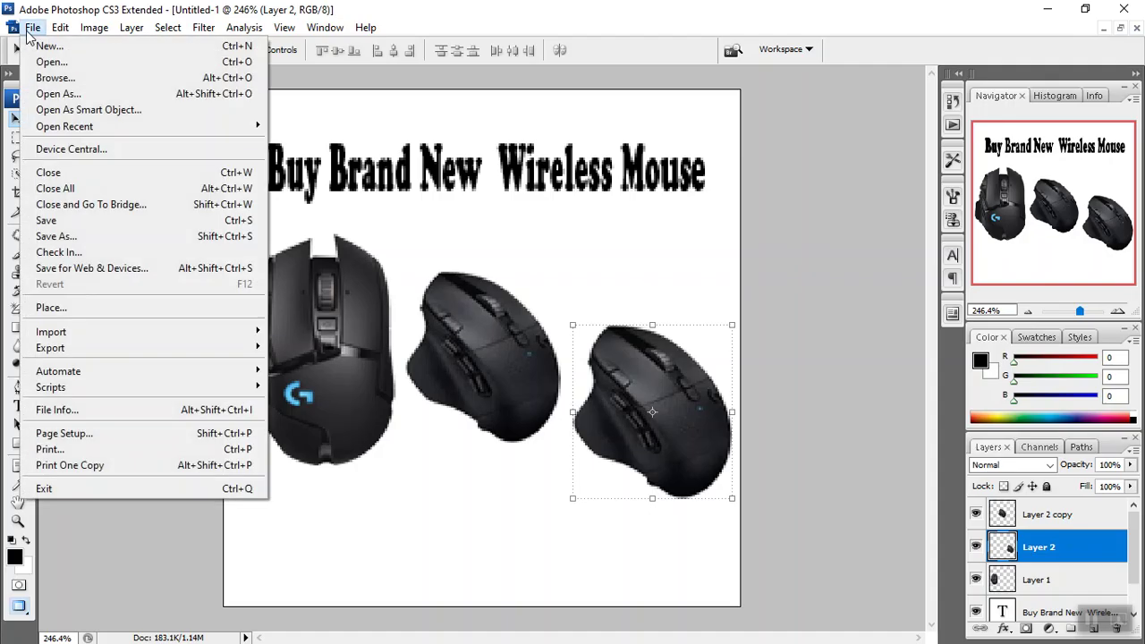
{"action": "left_click", "coordinate": [54, 238]}
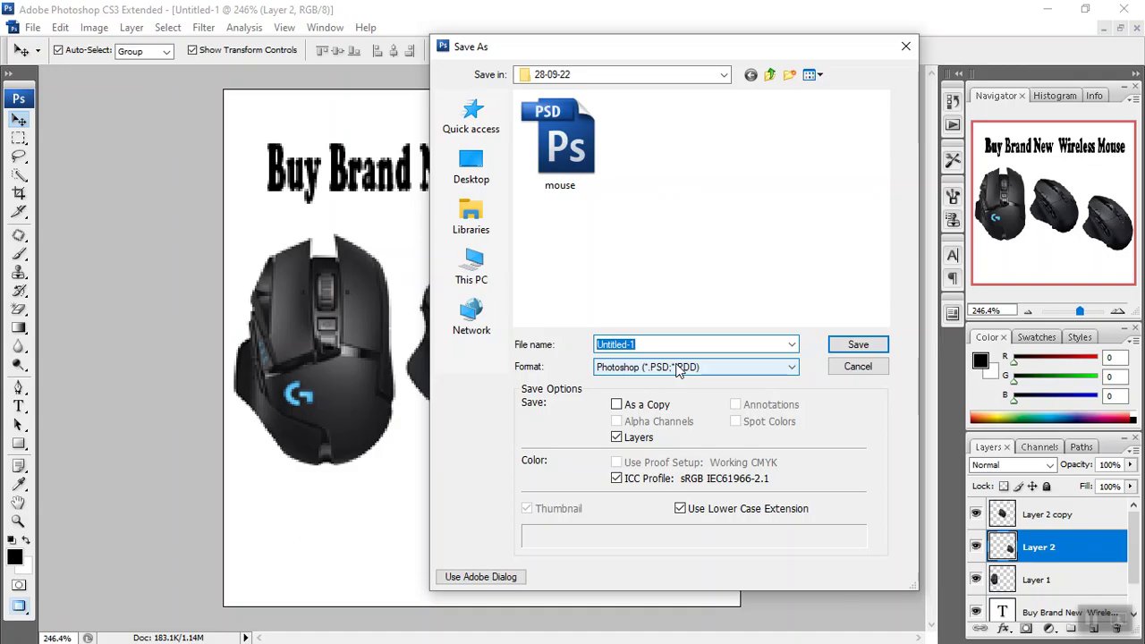
{"action": "left_click", "coordinate": [677, 371]}
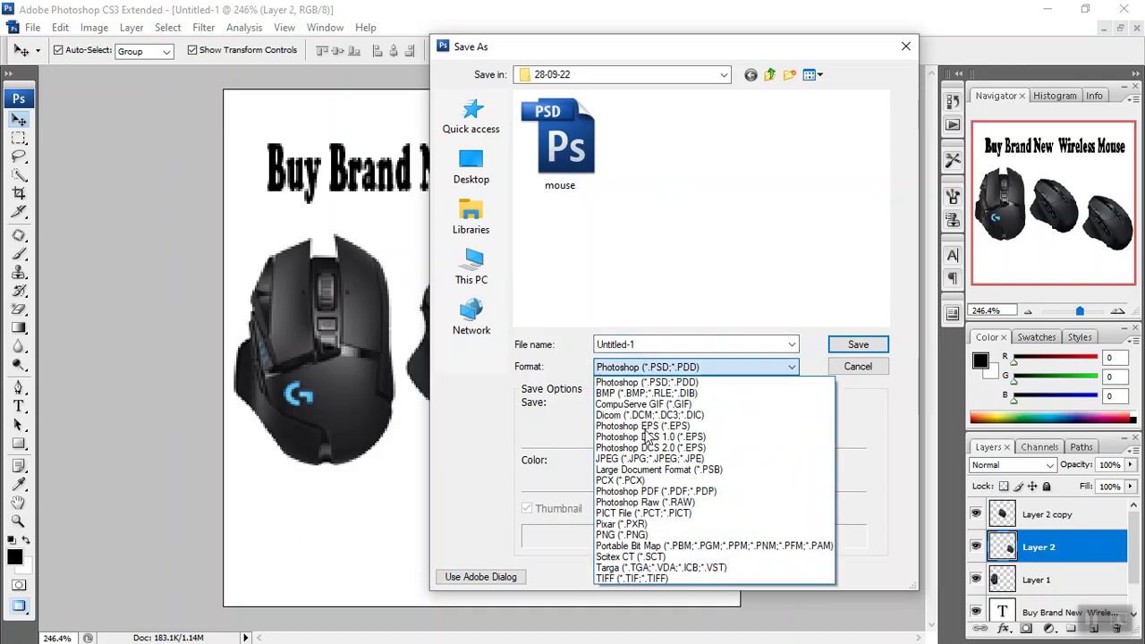
{"action": "left_click", "coordinate": [623, 535]}
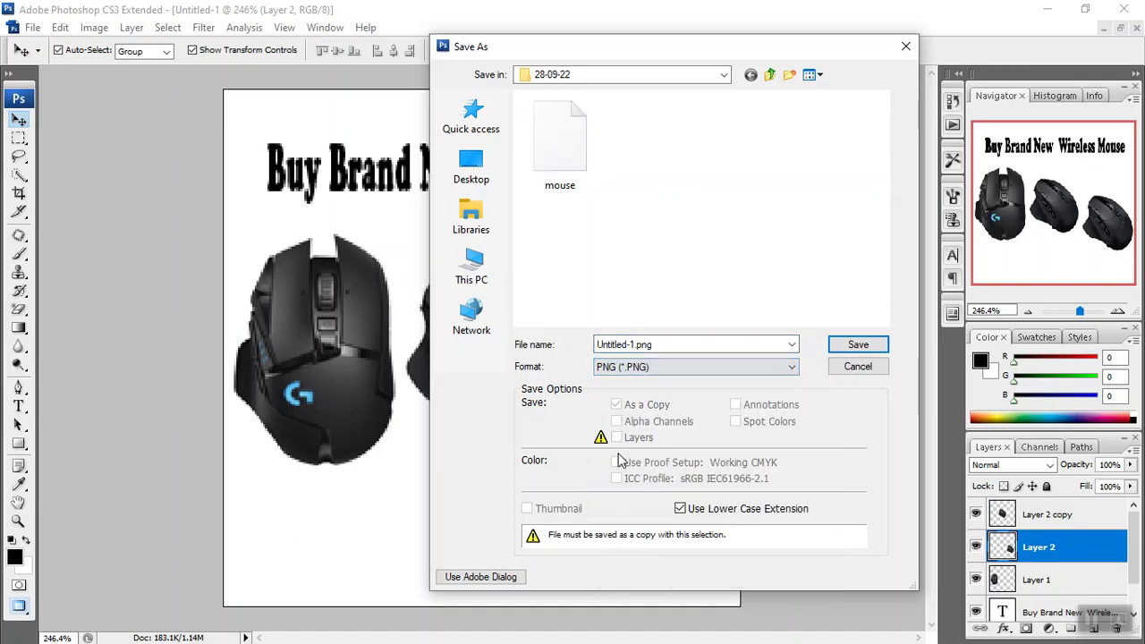
{"action": "left_click", "coordinate": [563, 175]}
{"action": "left_click", "coordinate": [665, 344]}
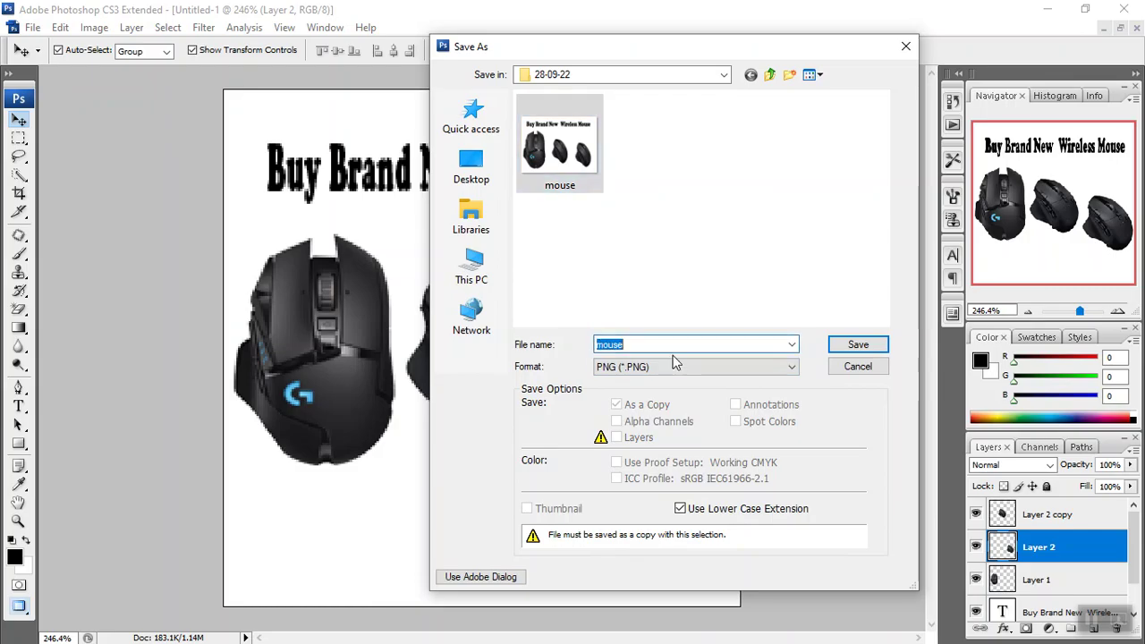
{"action": "left_click", "coordinate": [667, 345]}
{"action": "type", "text": "-1"}
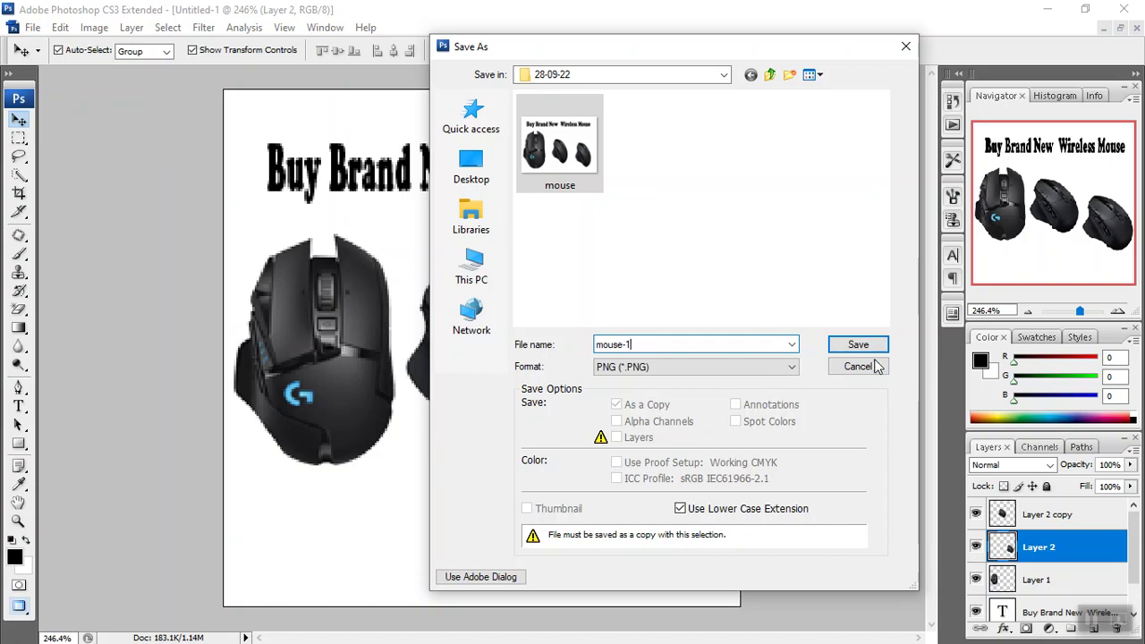
{"action": "left_click", "coordinate": [874, 345]}
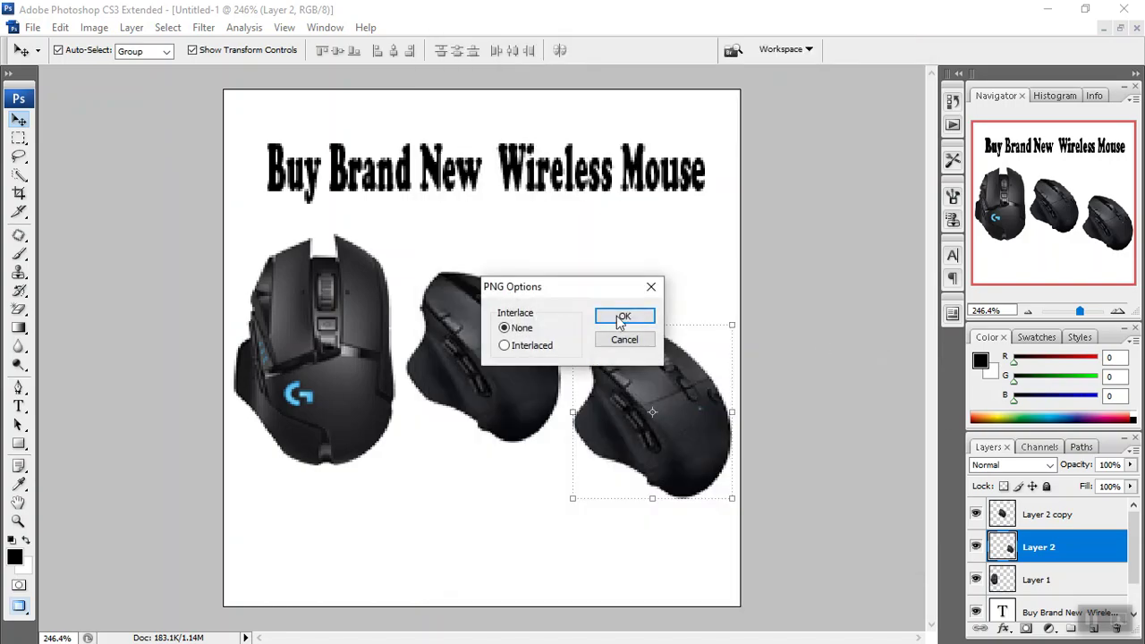
{"action": "left_click", "coordinate": [618, 320]}
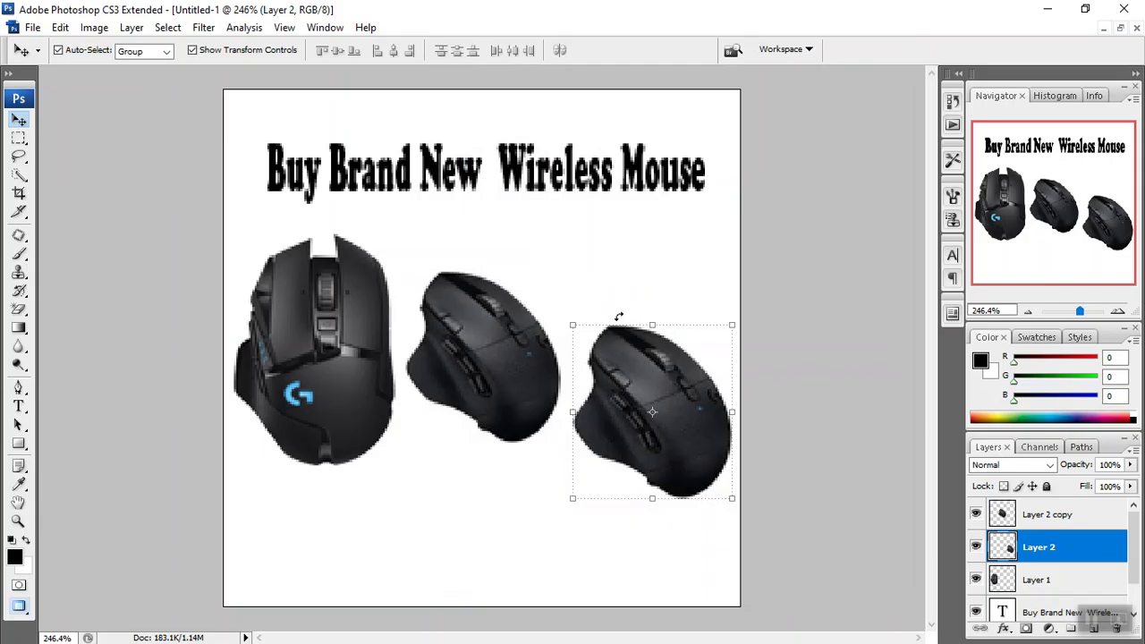
Minimize Photoshop, return to the Posts tab in Chrome, and choose to upload photos from the computer.
{"action": "left_click", "coordinate": [1053, 11]}
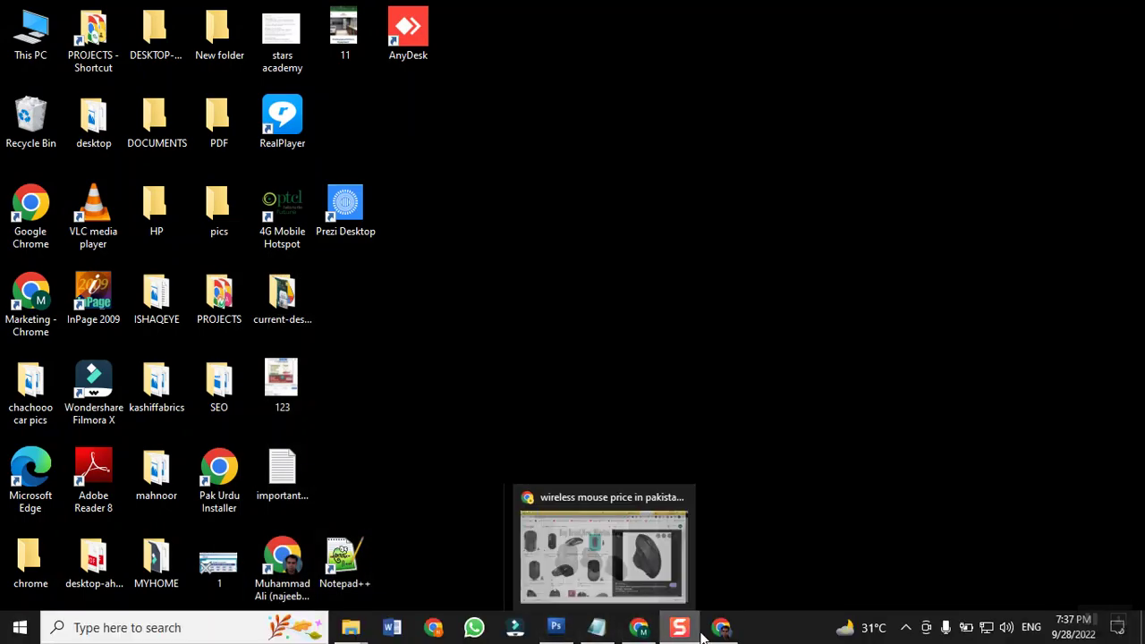
{"action": "left_click", "coordinate": [722, 631]}
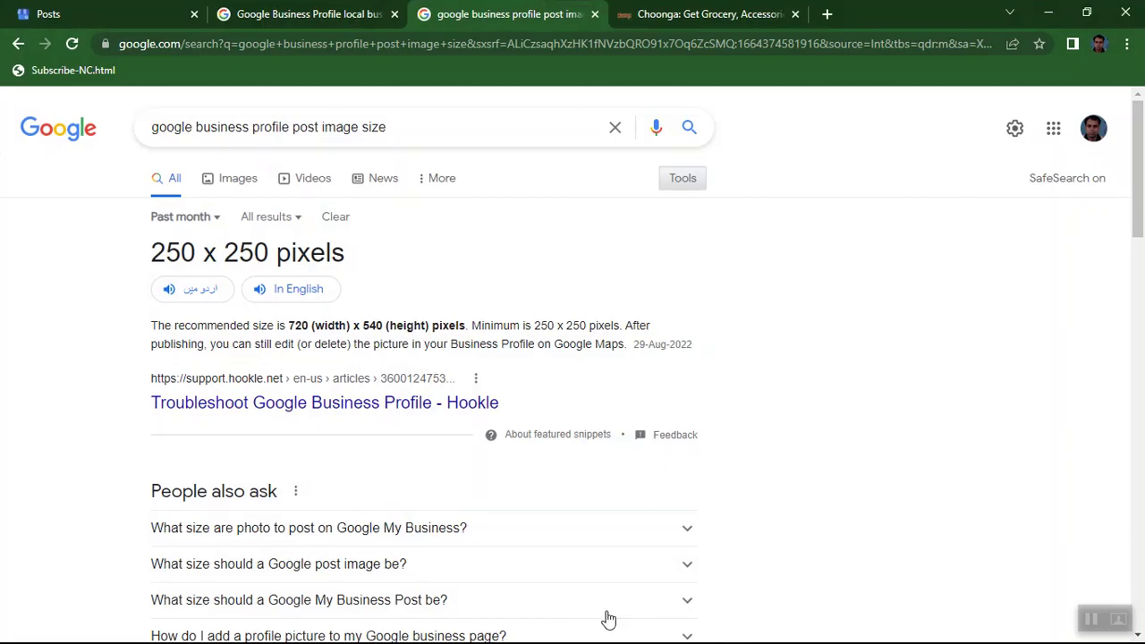
{"action": "left_click", "coordinate": [43, 18]}
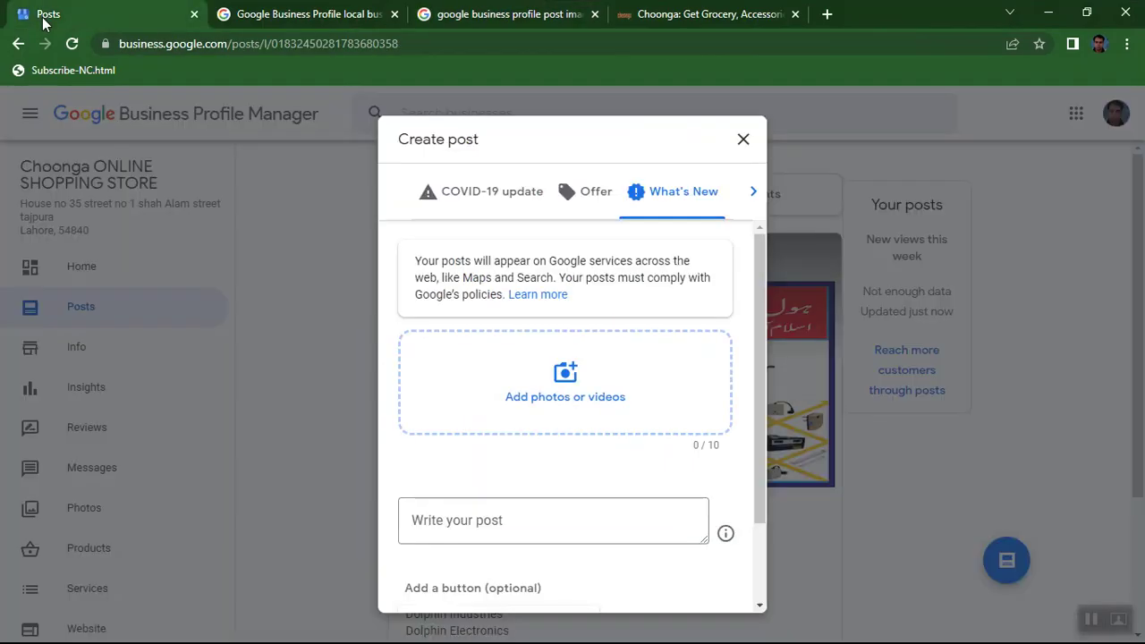
{"action": "left_click", "coordinate": [541, 410]}
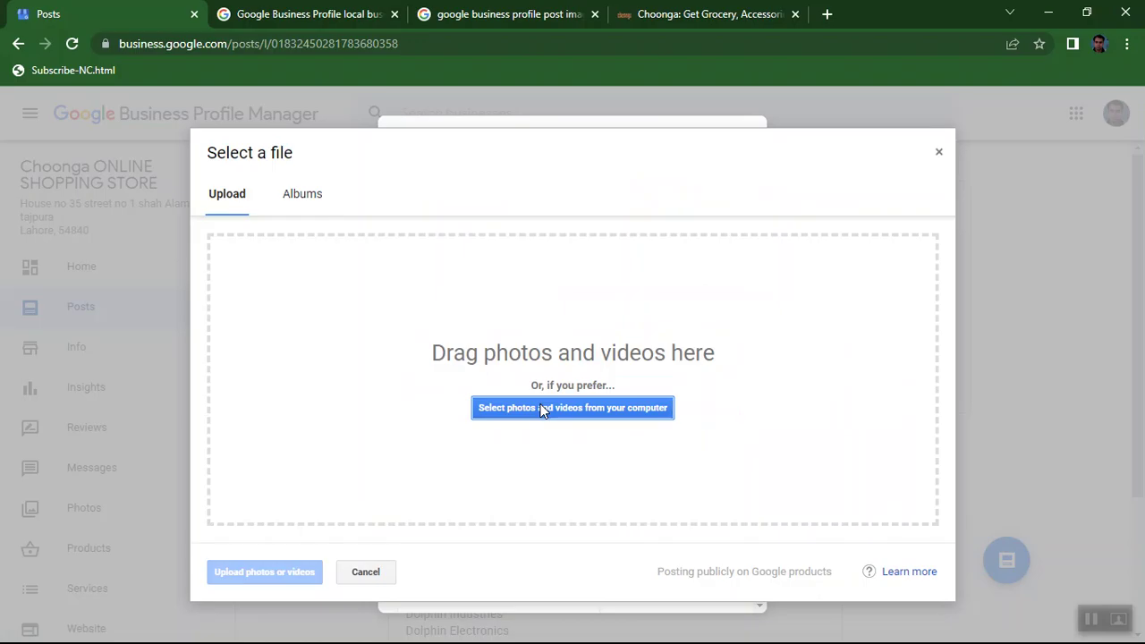
{"action": "left_click", "coordinate": [542, 408]}
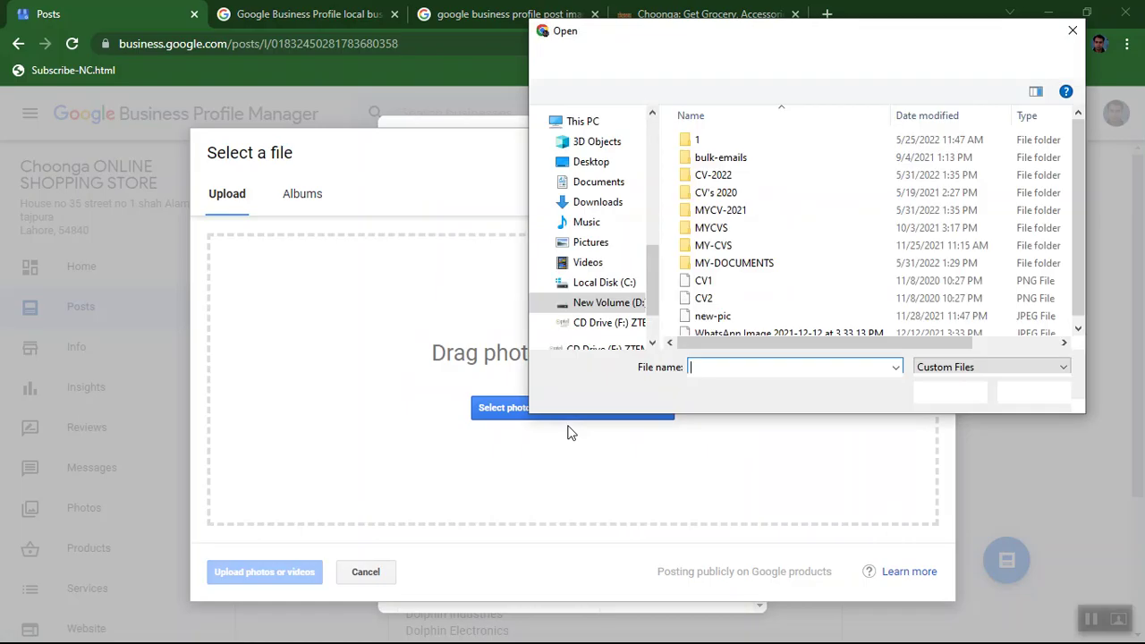
Open Pictures under OneDrive Personal in the Open dialog's navigation pane.
{"action": "left_click", "coordinate": [576, 324]}
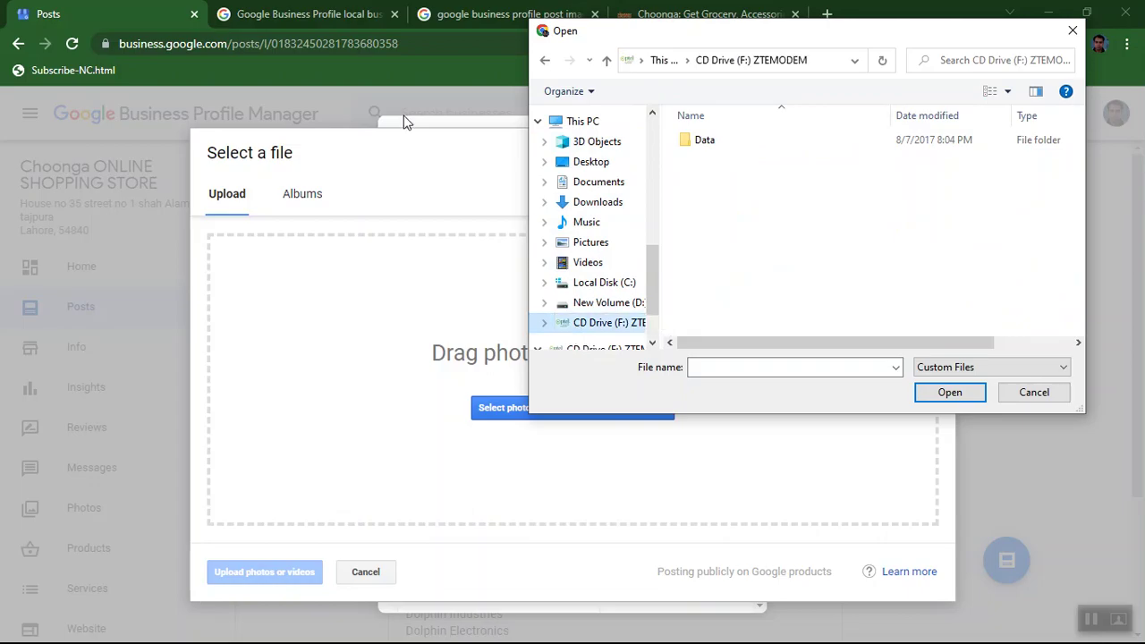
{"action": "scroll", "coordinate": [575, 329], "scroll_direction": "up", "scroll_amount": 4}
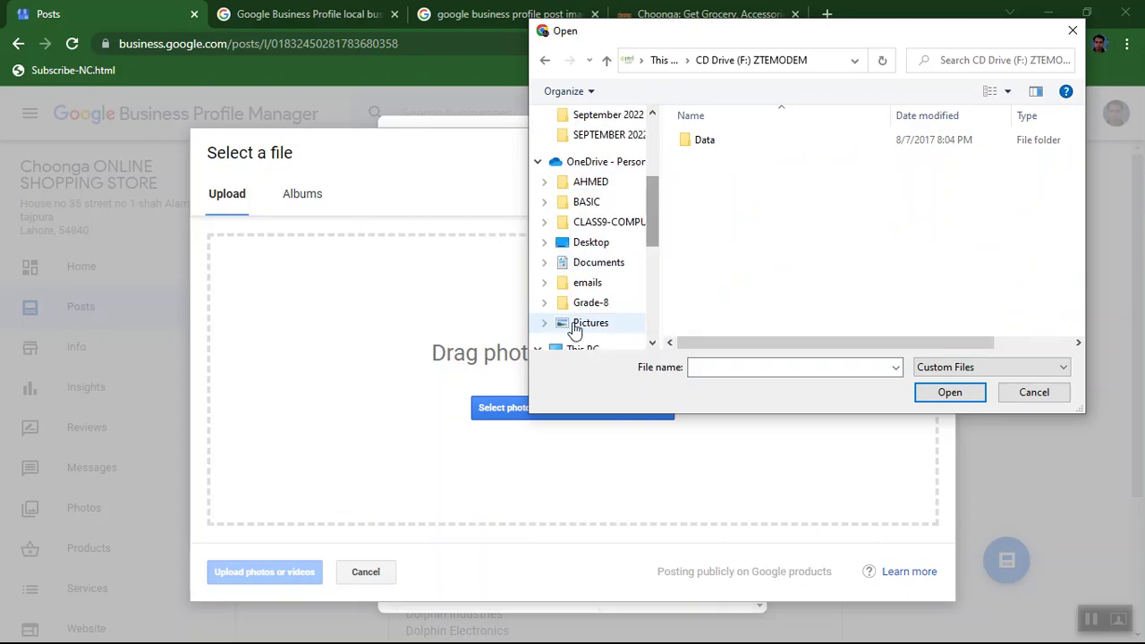
{"action": "left_click", "coordinate": [590, 323]}
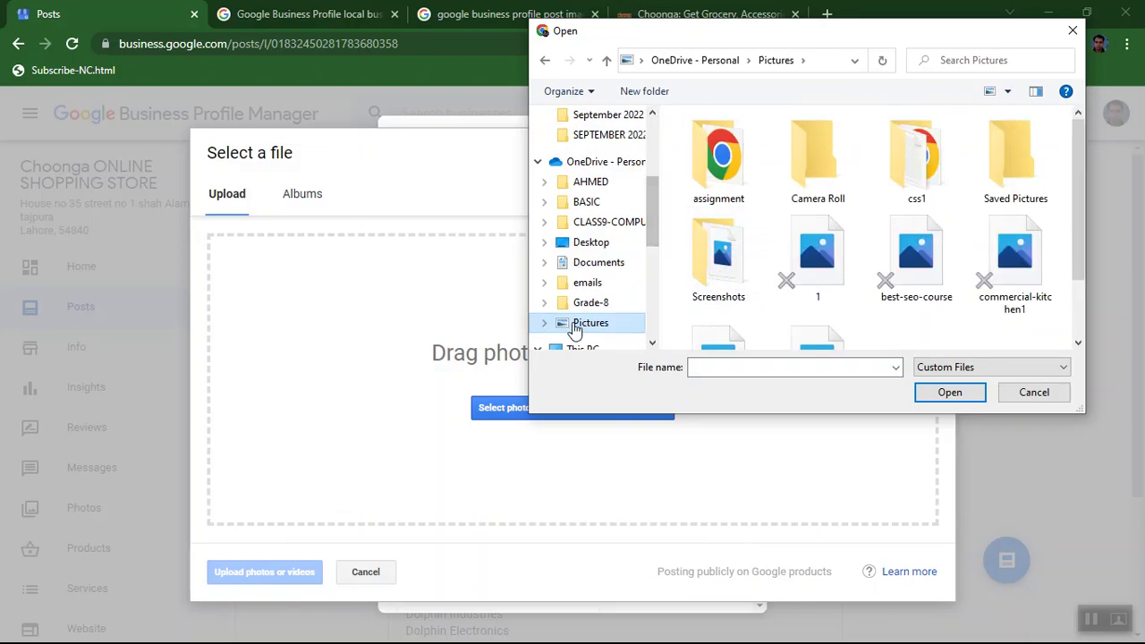
{"action": "scroll", "coordinate": [573, 329], "scroll_direction": "up", "scroll_amount": 3}
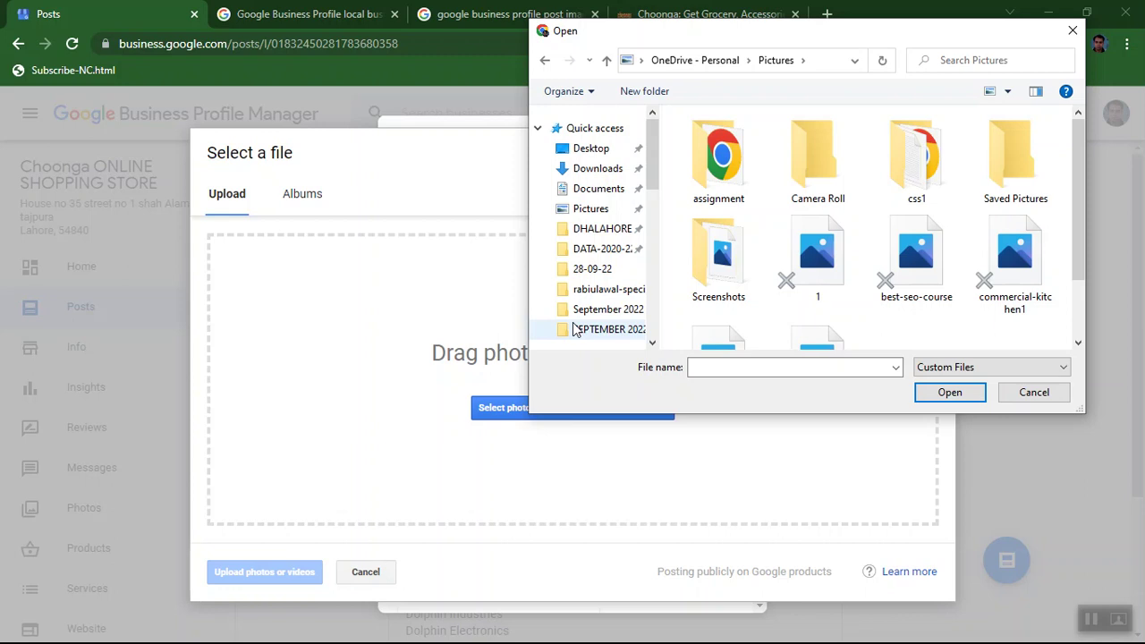
{"action": "scroll", "coordinate": [574, 330], "scroll_direction": "down", "scroll_amount": 5}
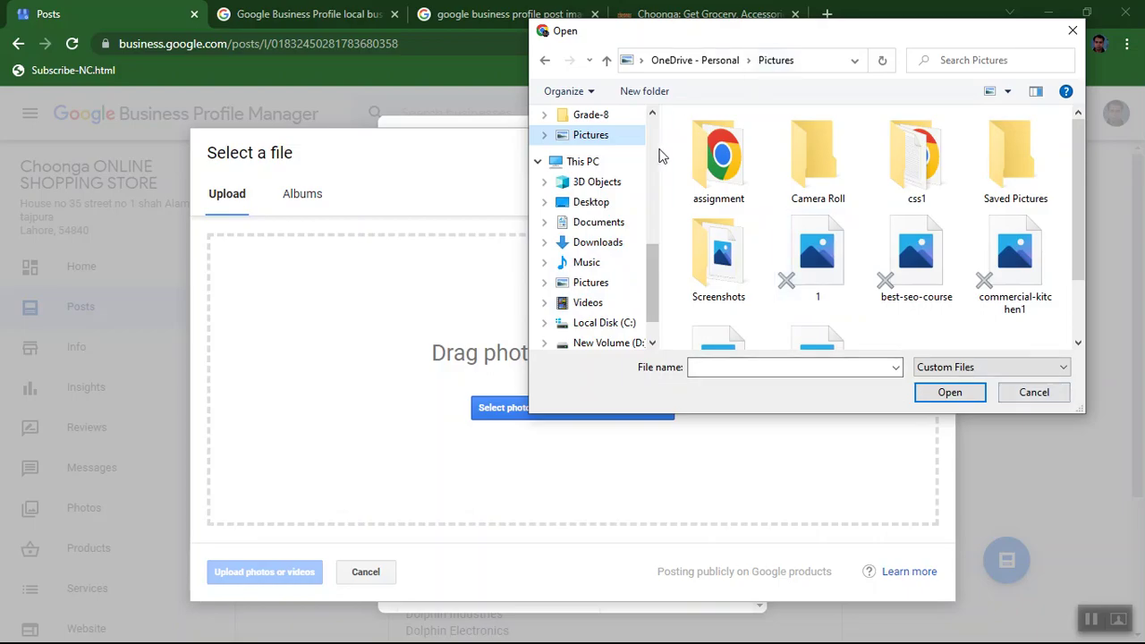
{"action": "scroll", "coordinate": [650, 148], "scroll_direction": "up", "scroll_amount": 5}
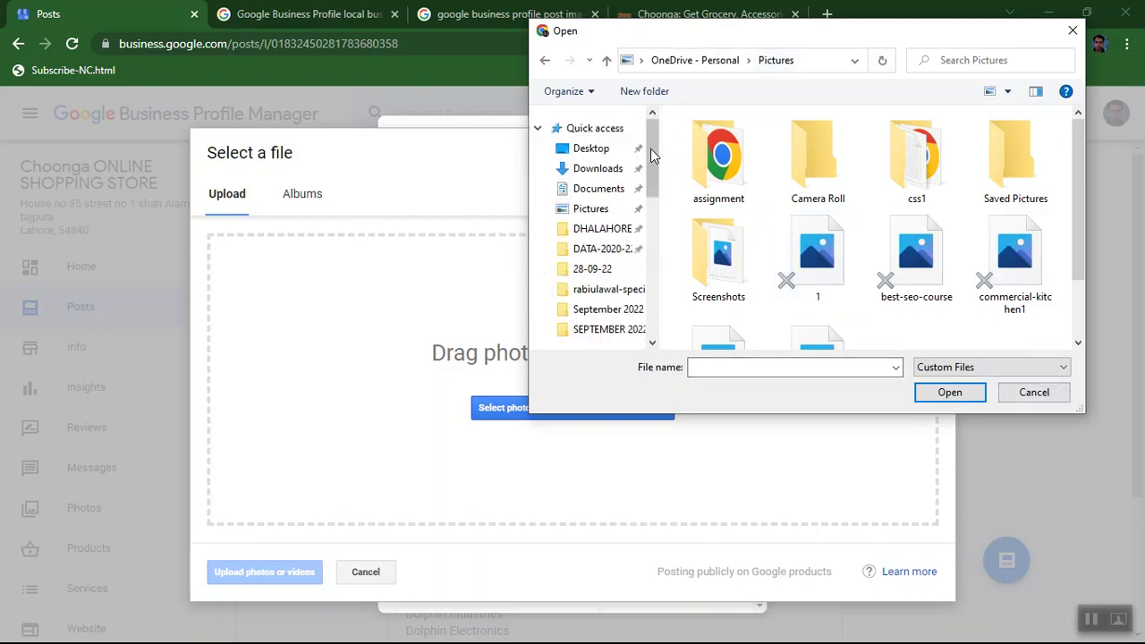
Upload the mouse image from DATA-2020-22 > peak > DM-September 22 > 28-09-22 to the post.
{"action": "left_click", "coordinate": [601, 253]}
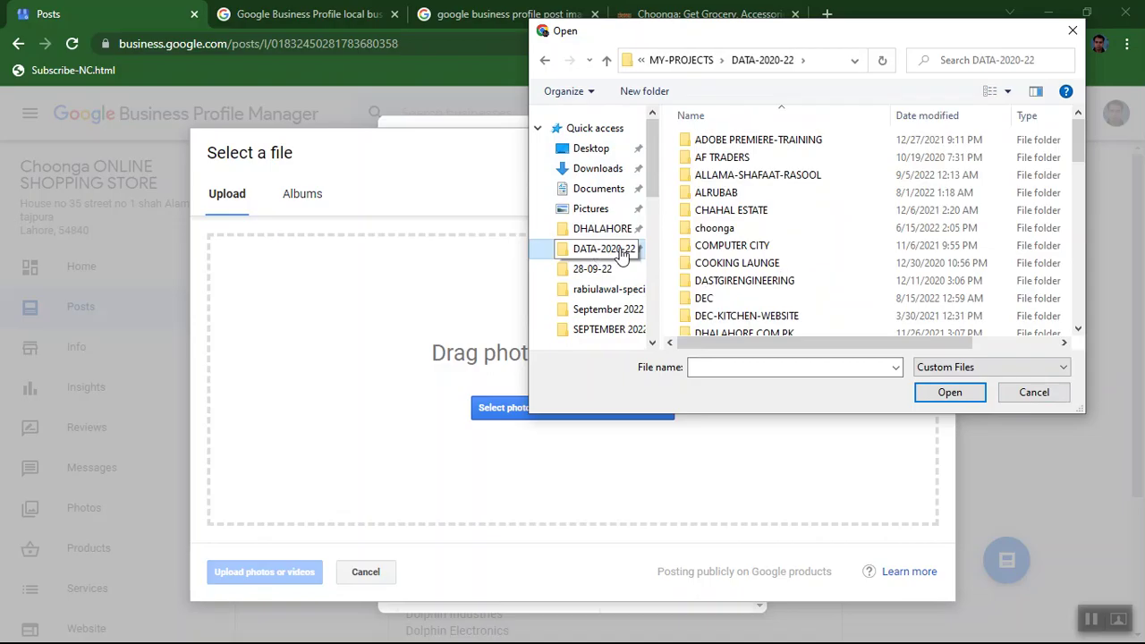
{"action": "left_click", "coordinate": [692, 223]}
{"action": "key", "text": "p"}
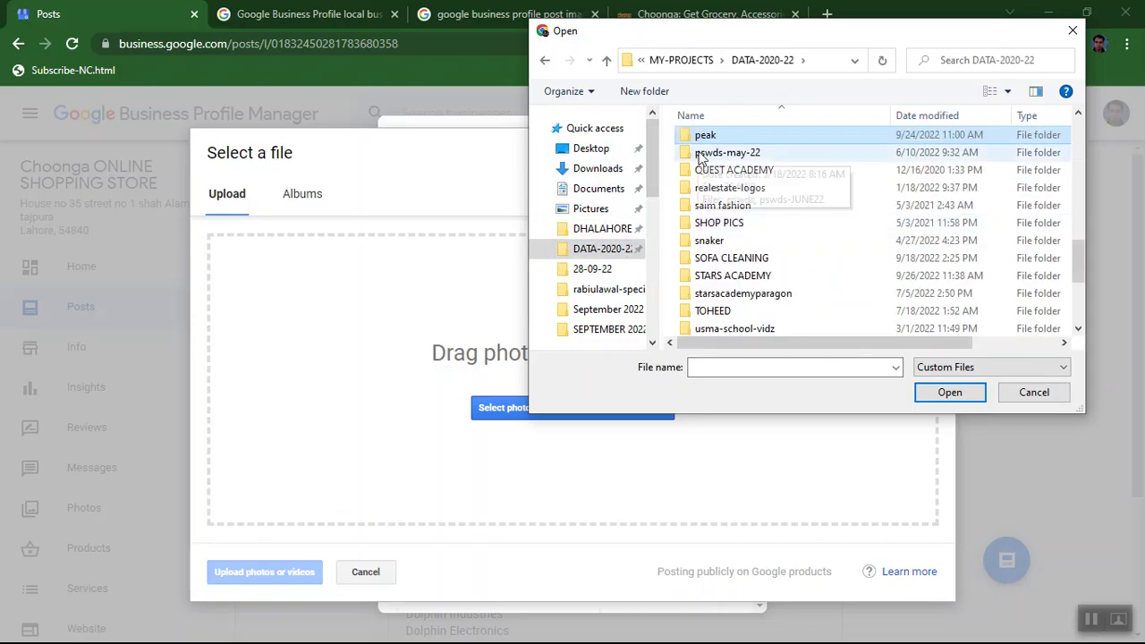
{"action": "double_click", "coordinate": [694, 137]}
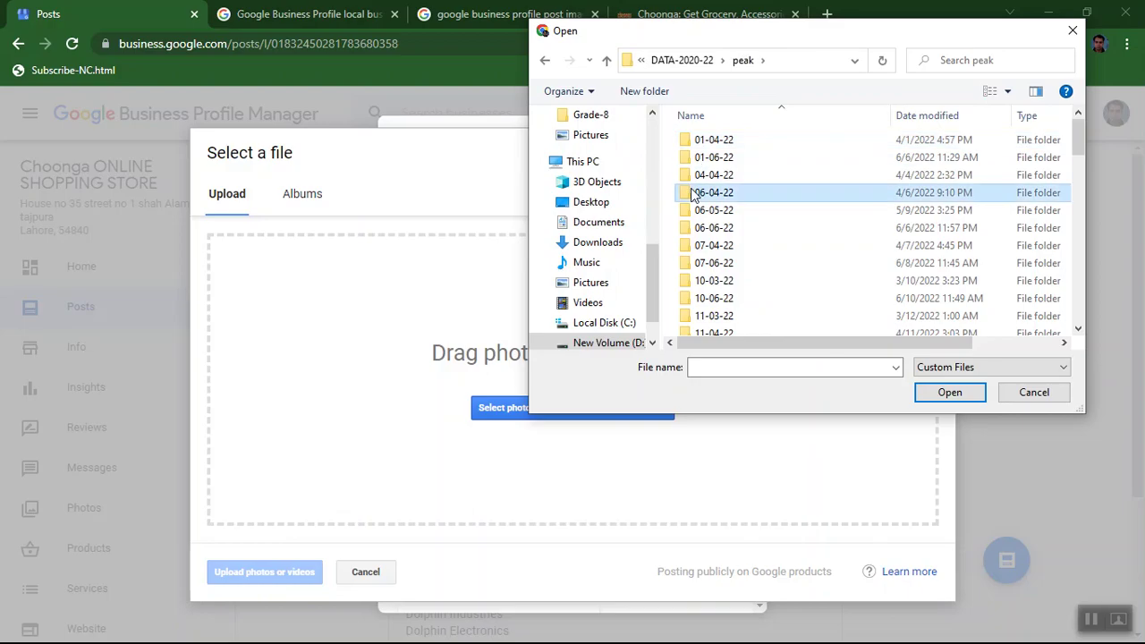
{"action": "key", "text": "d"}
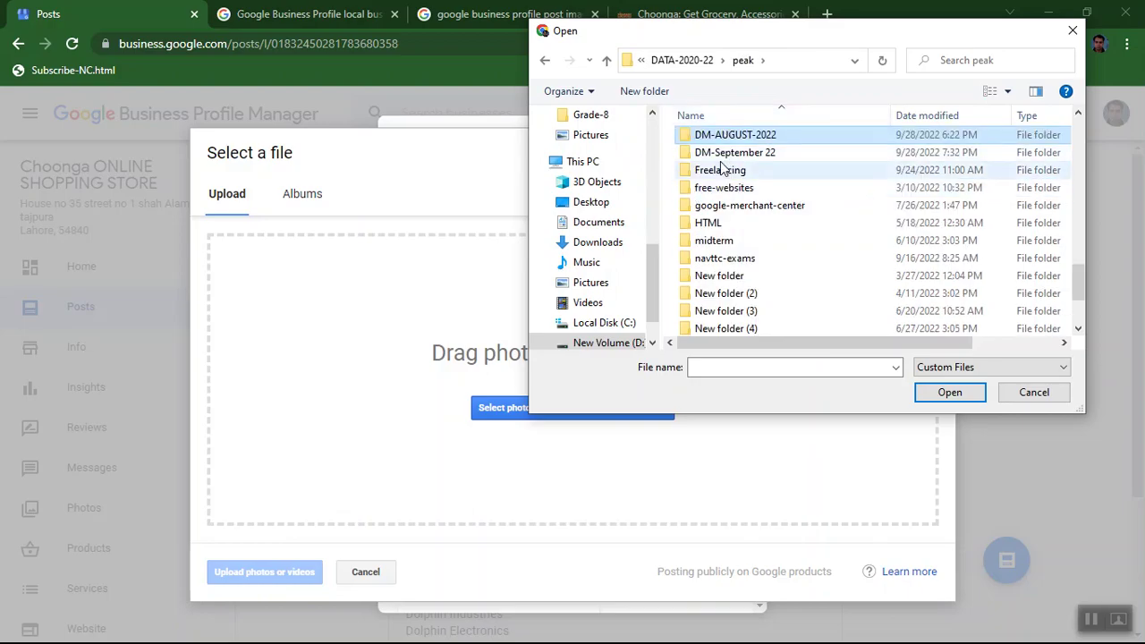
{"action": "double_click", "coordinate": [717, 150]}
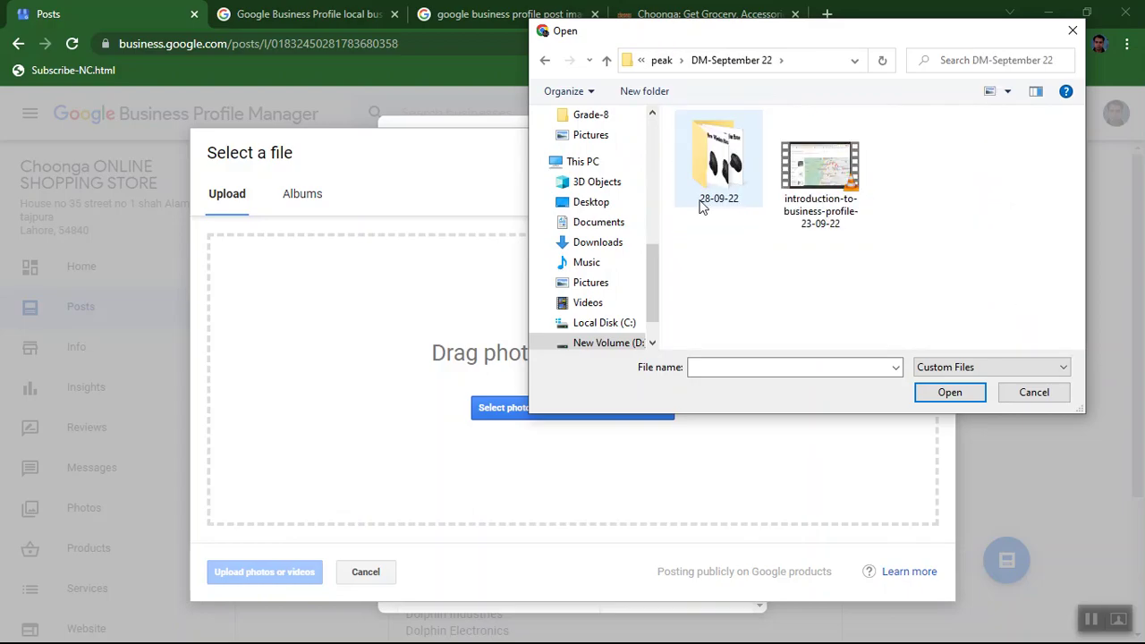
{"action": "double_click", "coordinate": [707, 188]}
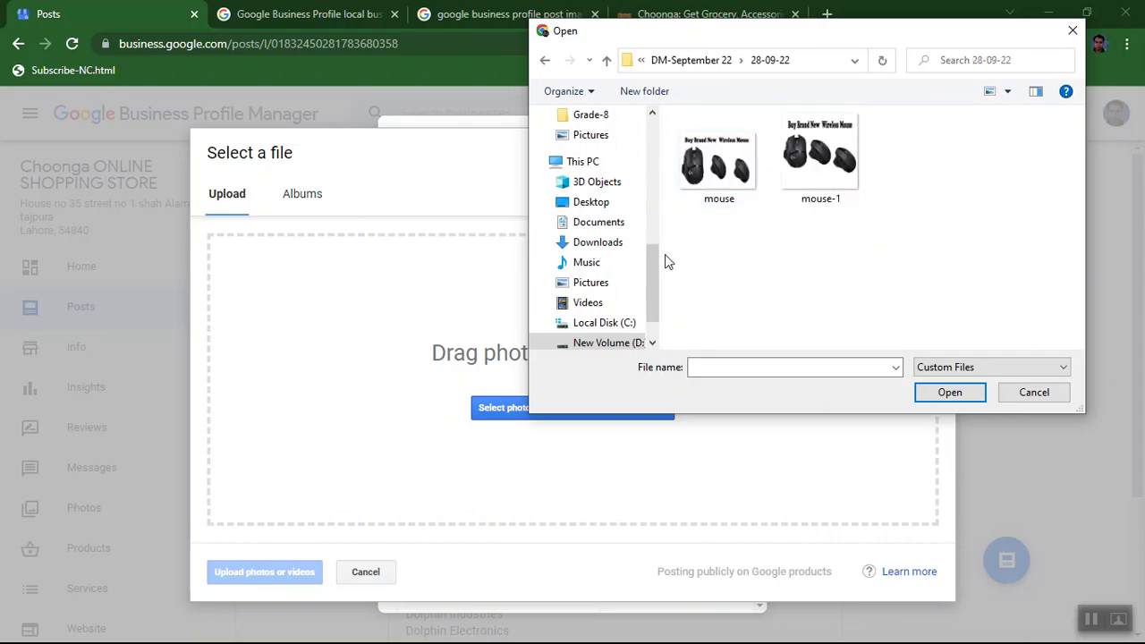
{"action": "left_click", "coordinate": [708, 188]}
{"action": "double_click", "coordinate": [707, 185]}
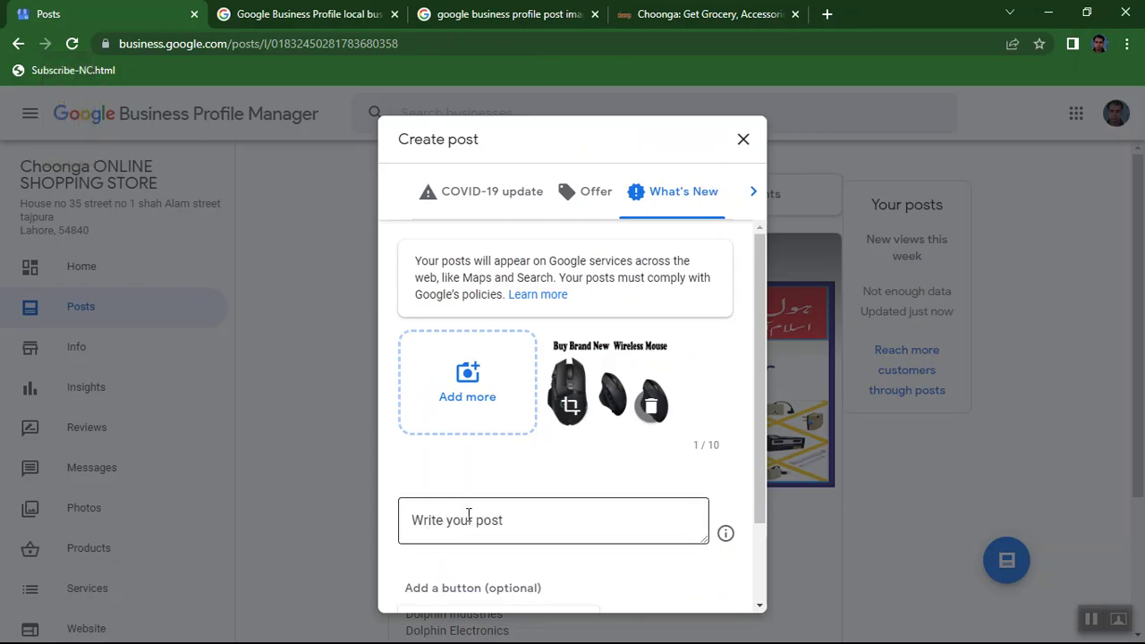
Write the post text 'Buy Brand New Wireless Mouse.' followed by the line 'Order NOW>>>>>'.
{"action": "left_click", "coordinate": [498, 526]}
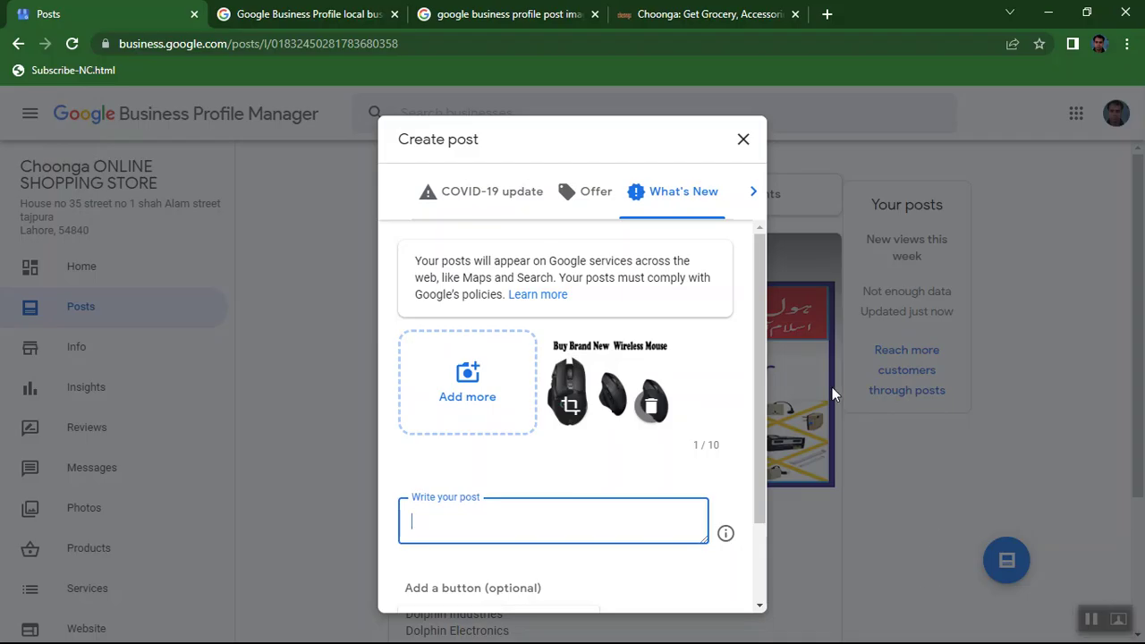
{"action": "left_click_drag", "start_coordinate": [759, 391], "coordinate": [750, 483]}
{"action": "left_click", "coordinate": [613, 425]}
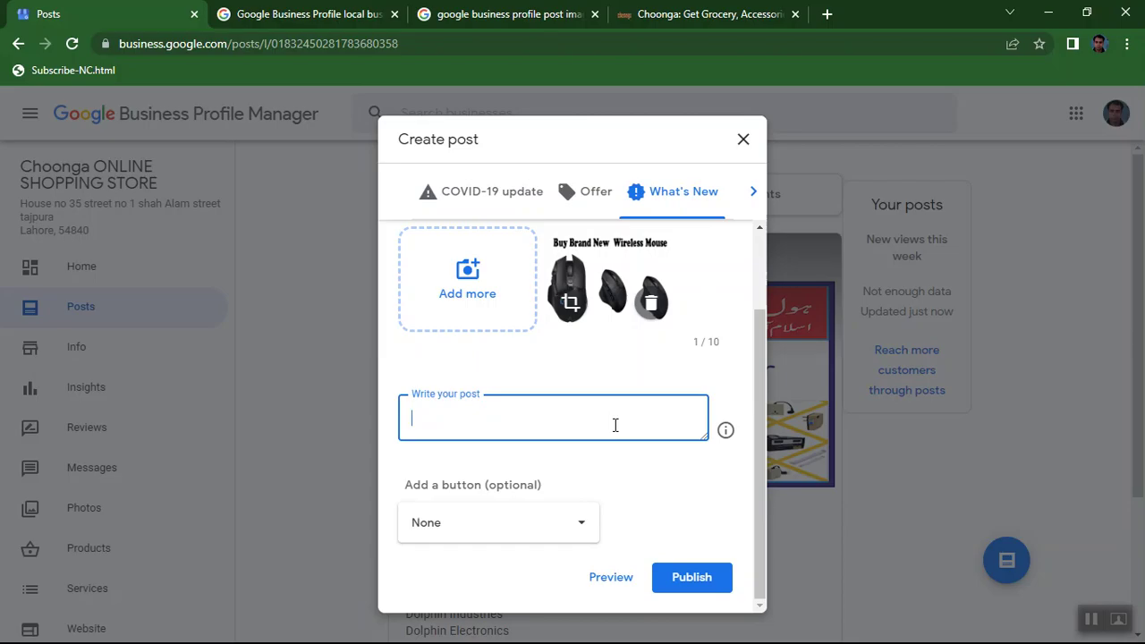
{"action": "type", "text": "Buy Brand New Wire"}
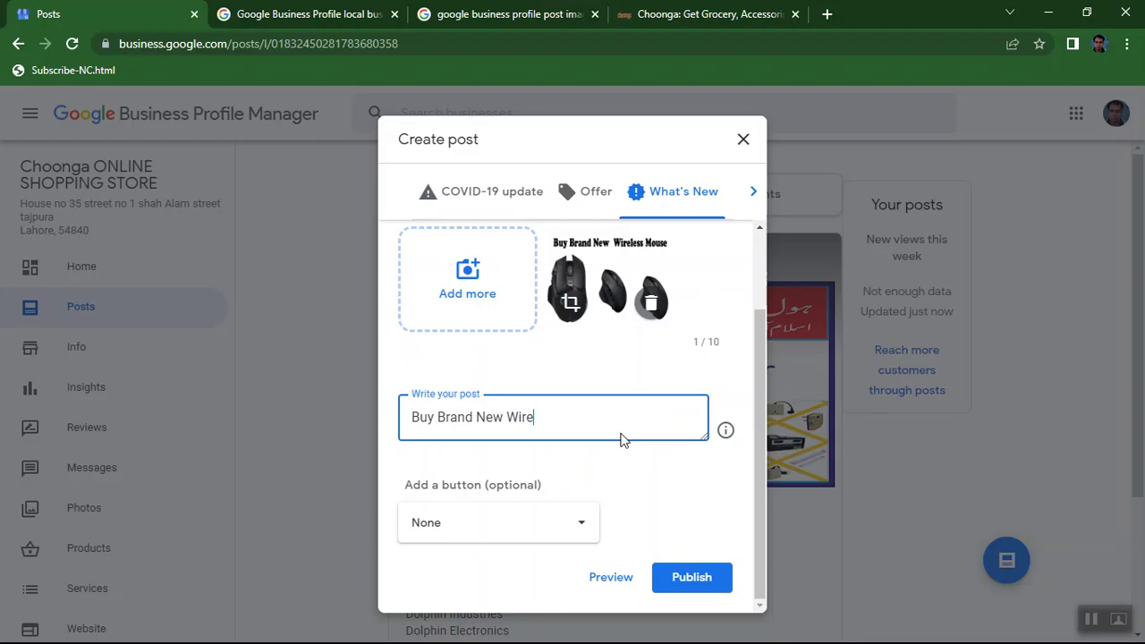
{"action": "type", "text": "less Mouse."}
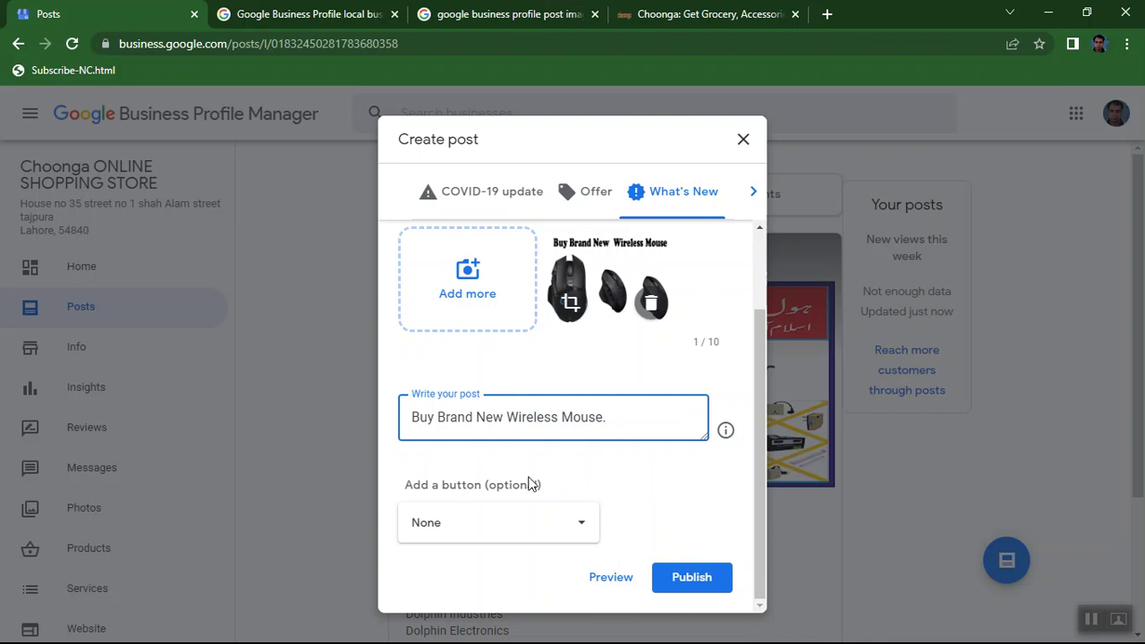
{"action": "key", "text": "ctrl+a"}
{"action": "key", "text": "BackSpace"}
{"action": "type", "text": "Order NOW>>>>>"}
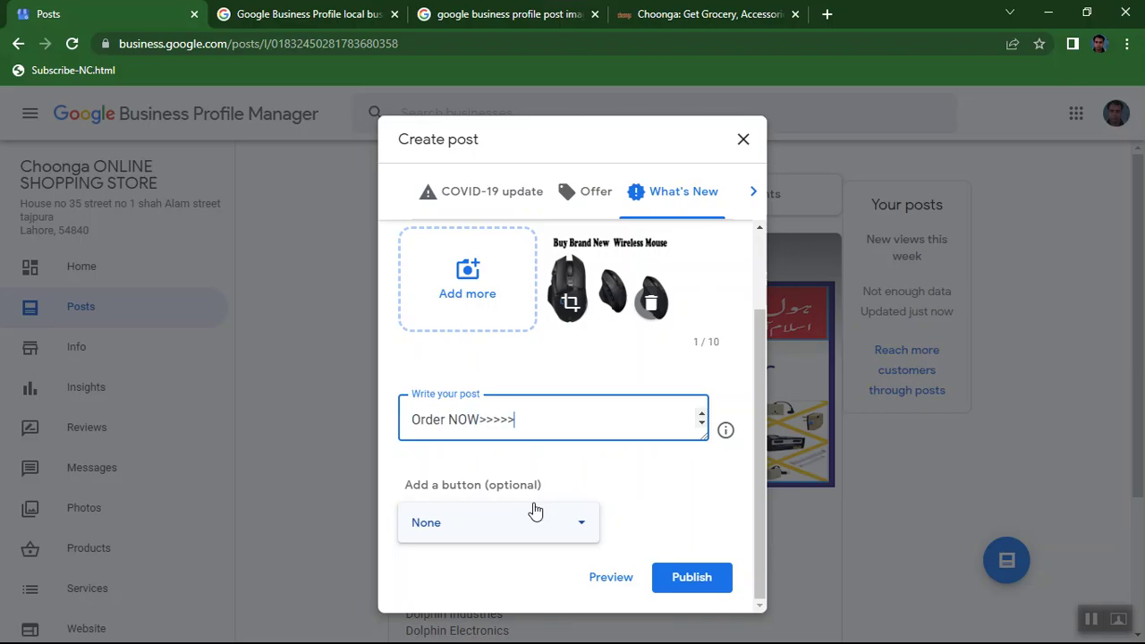
Add a Call now button to the wireless mouse post and publish it.
{"action": "left_click", "coordinate": [440, 534]}
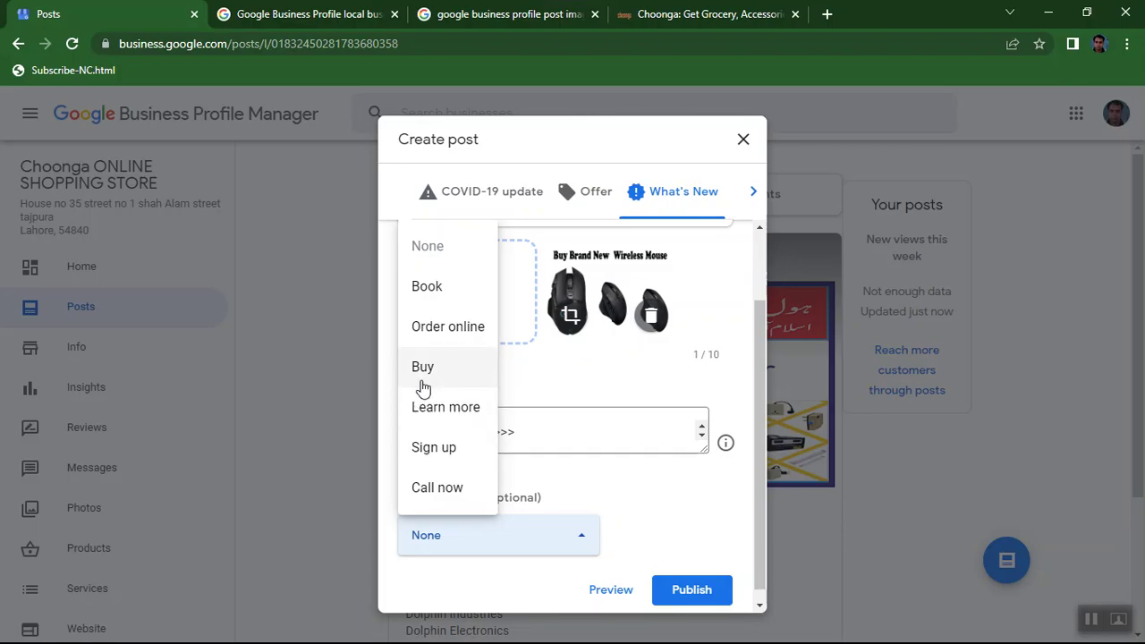
{"action": "left_click", "coordinate": [429, 499]}
{"action": "scroll", "coordinate": [694, 507], "scroll_direction": "down", "scroll_amount": 2}
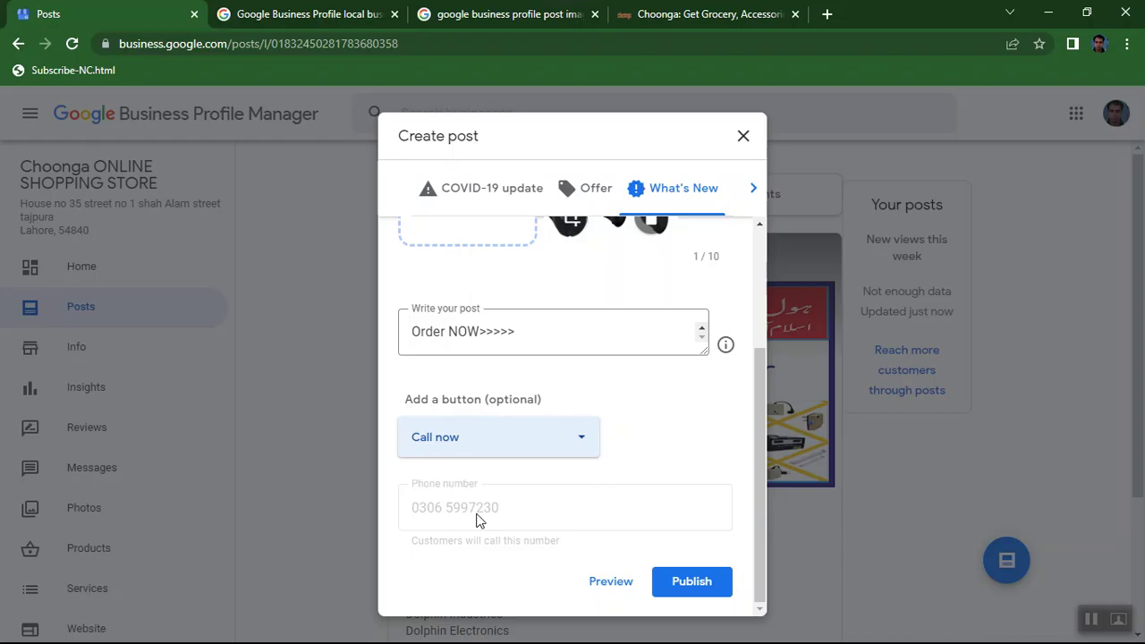
{"action": "left_click", "coordinate": [682, 580]}
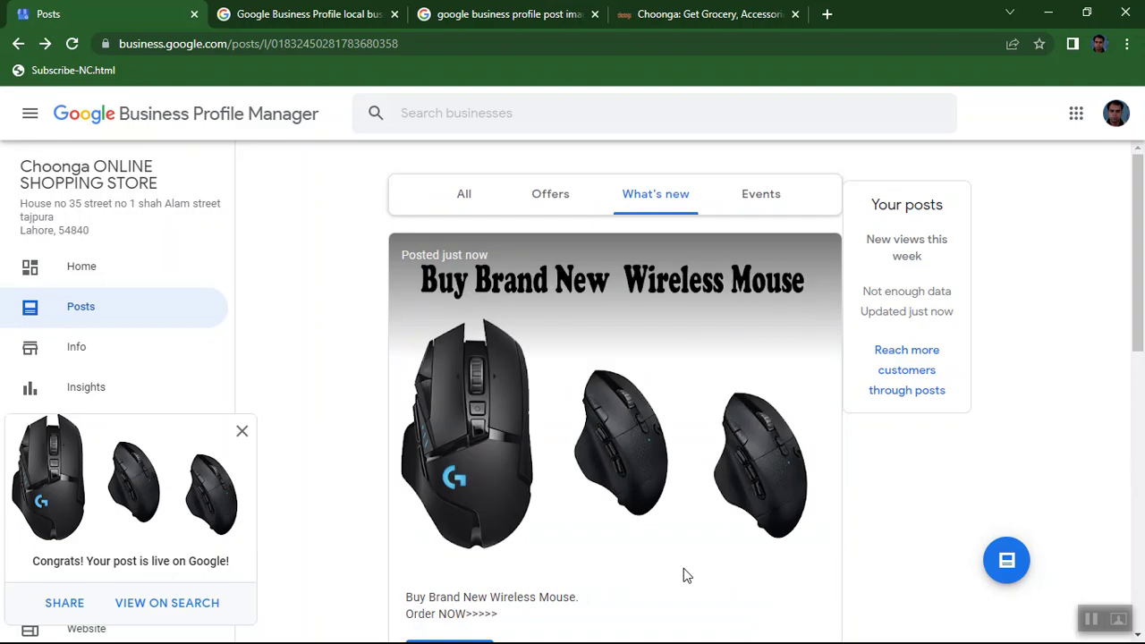
{"action": "left_click", "coordinate": [997, 551]}
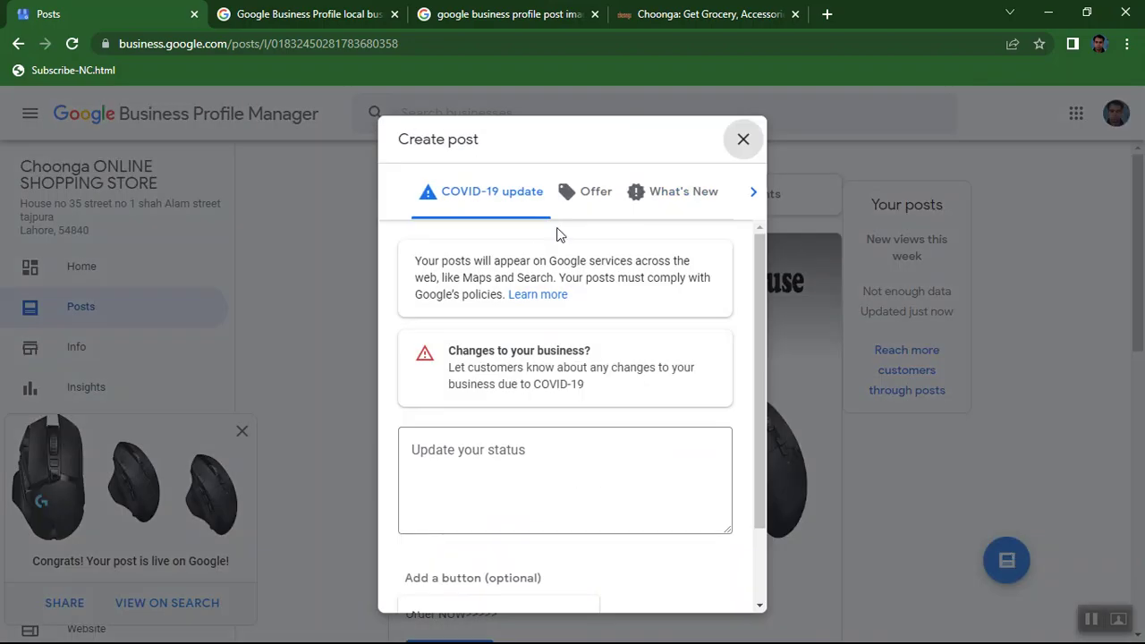
{"action": "left_click", "coordinate": [654, 195]}
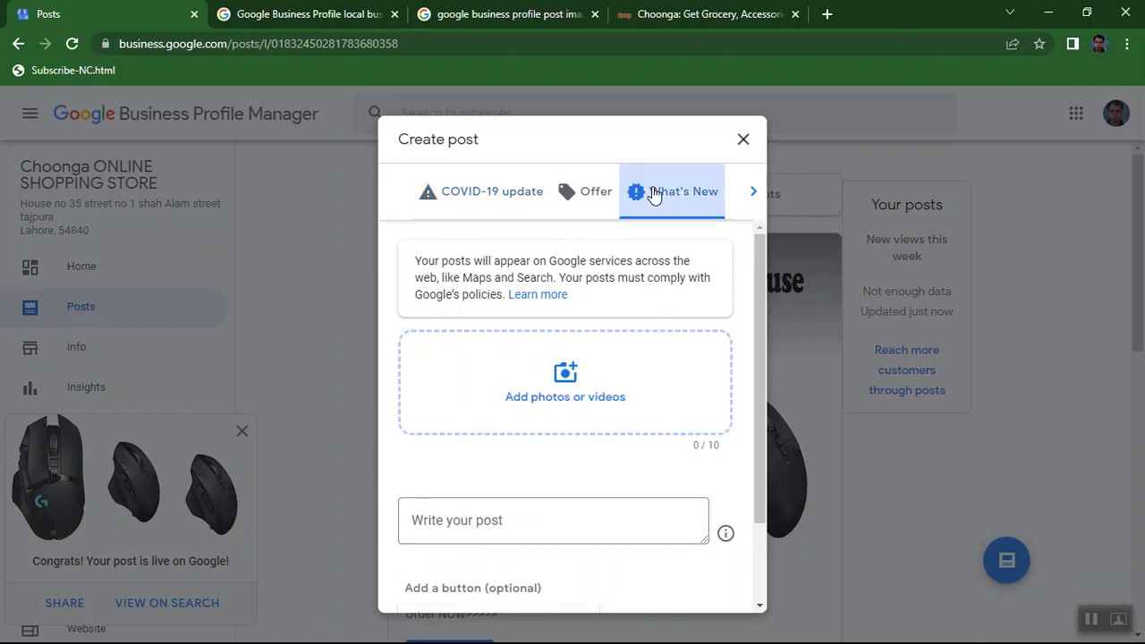
{"action": "left_click", "coordinate": [583, 204]}
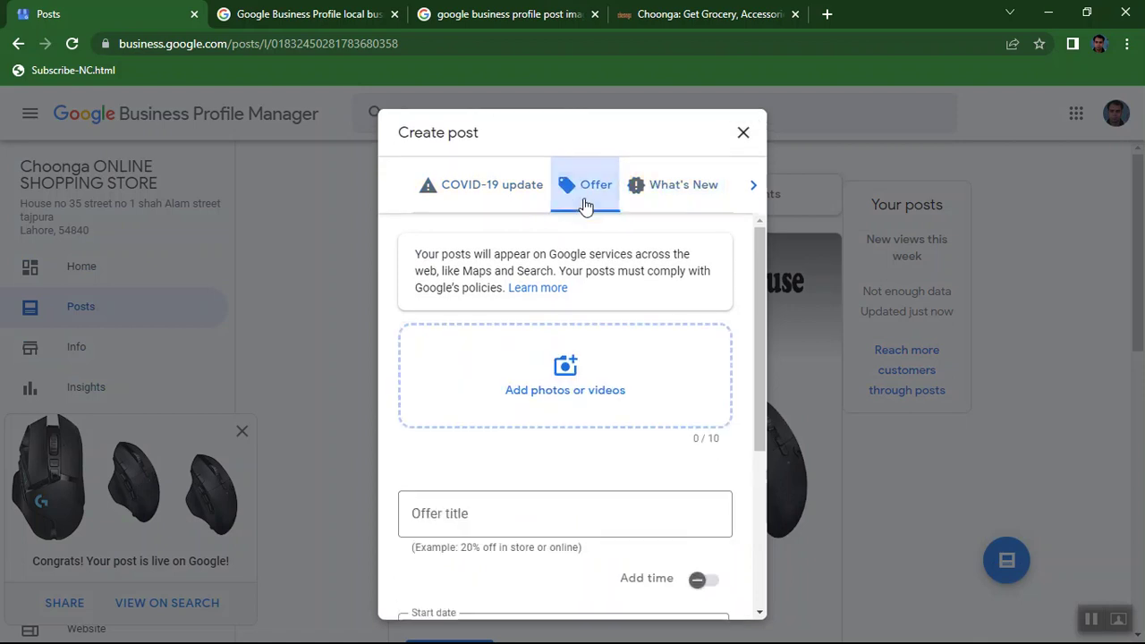
{"action": "left_click", "coordinate": [644, 192]}
{"action": "left_click", "coordinate": [562, 382]}
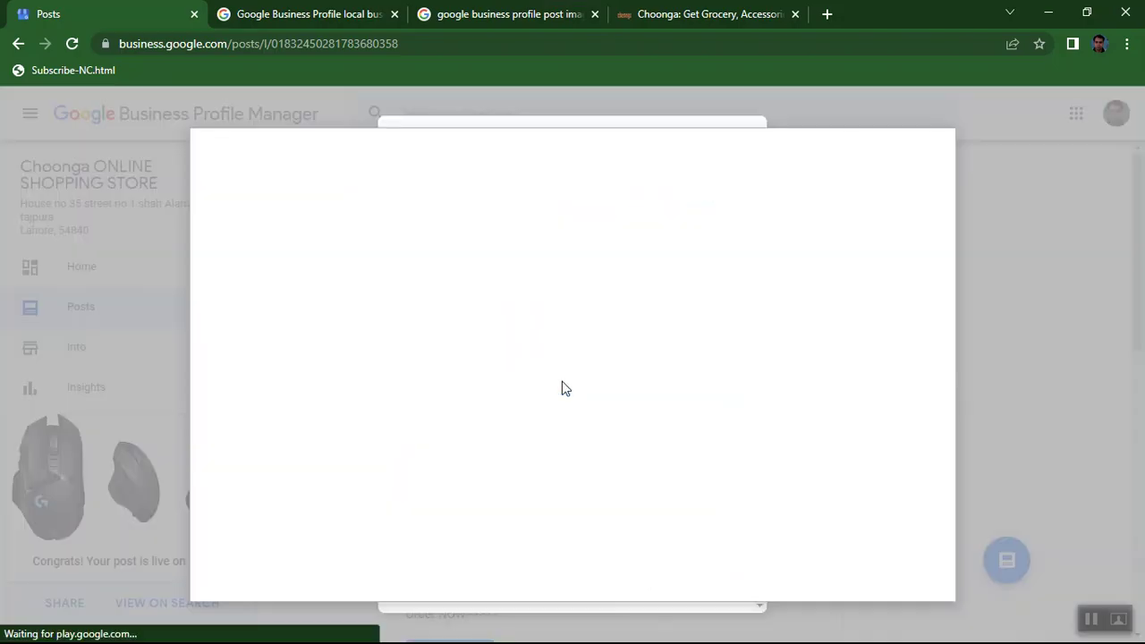
{"action": "left_click", "coordinate": [544, 413]}
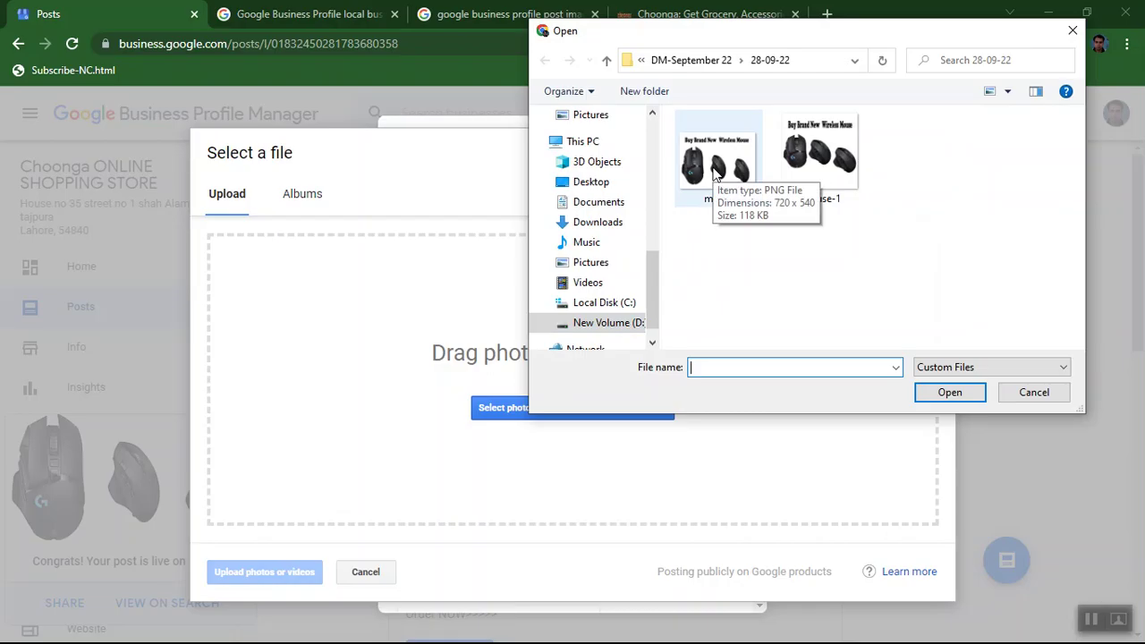
{"action": "double_click", "coordinate": [812, 173]}
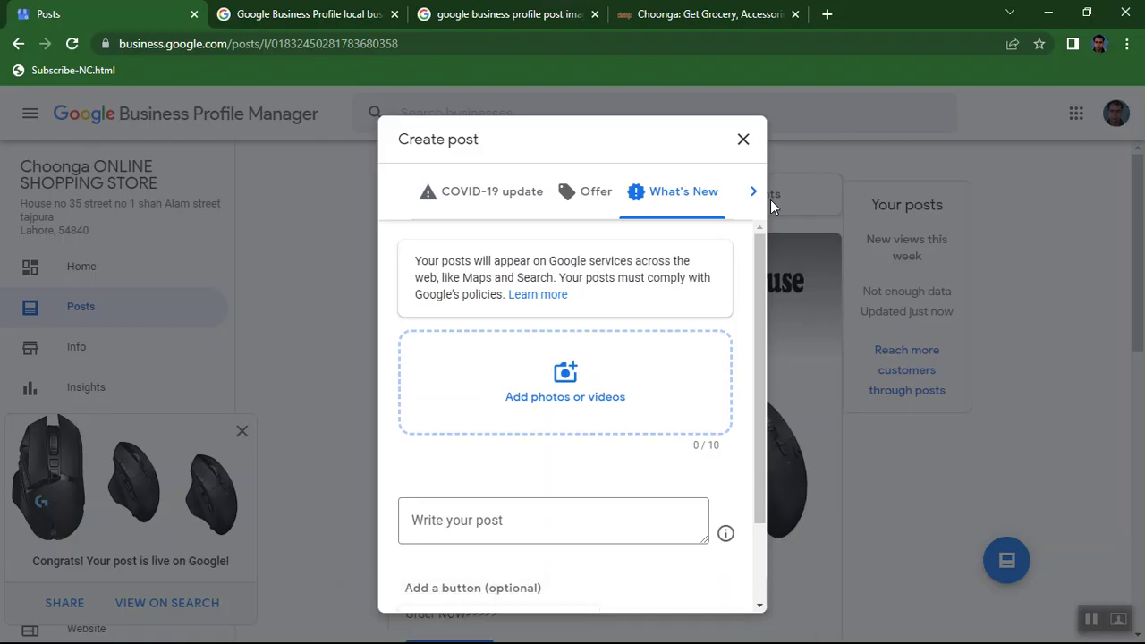
{"action": "scroll", "coordinate": [553, 381], "scroll_direction": "down", "scroll_amount": 2}
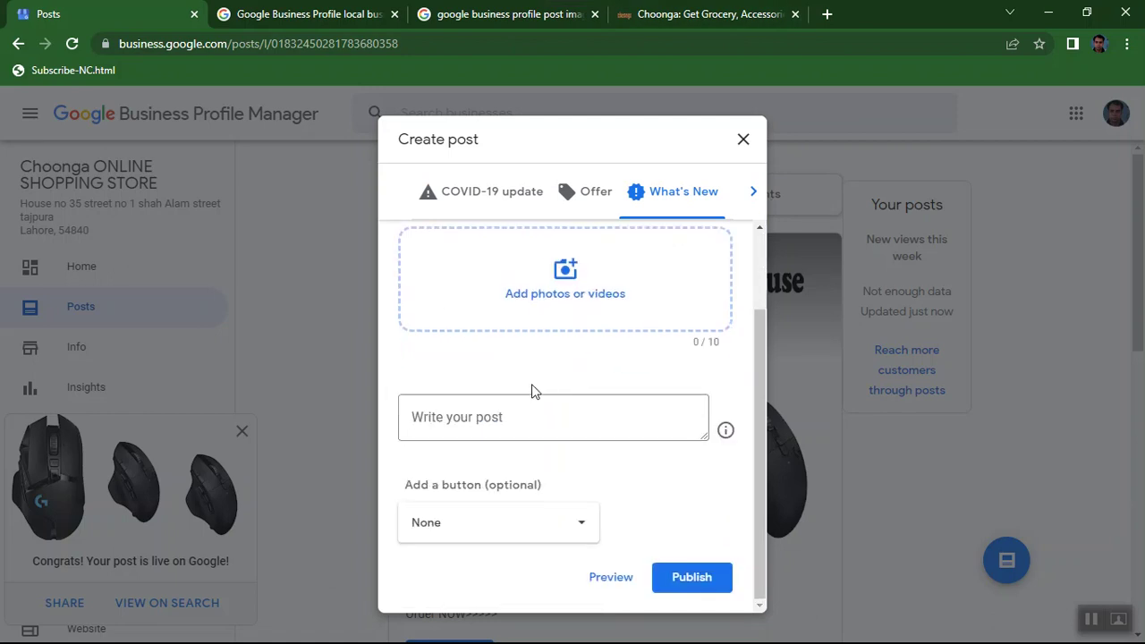
{"action": "scroll", "coordinate": [532, 388], "scroll_direction": "up", "scroll_amount": 2}
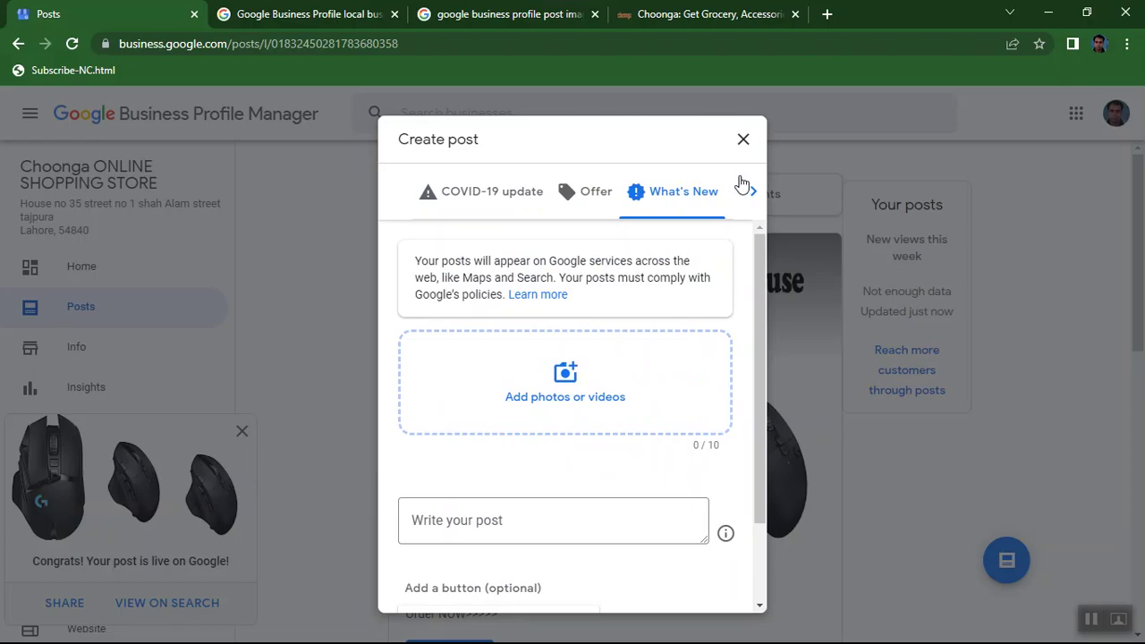
{"action": "left_click", "coordinate": [743, 140]}
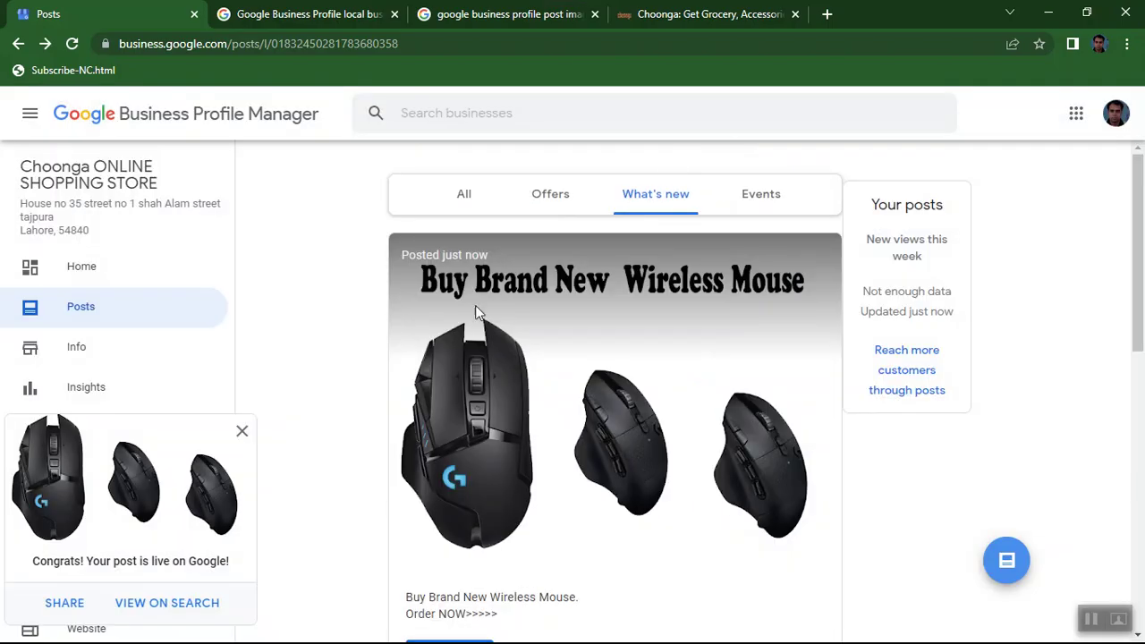
Scroll the What's new list to check the live wireless mouse post.
{"action": "scroll", "coordinate": [475, 309], "scroll_direction": "down", "scroll_amount": 3}
{"action": "scroll", "coordinate": [439, 304], "scroll_direction": "down", "scroll_amount": 3}
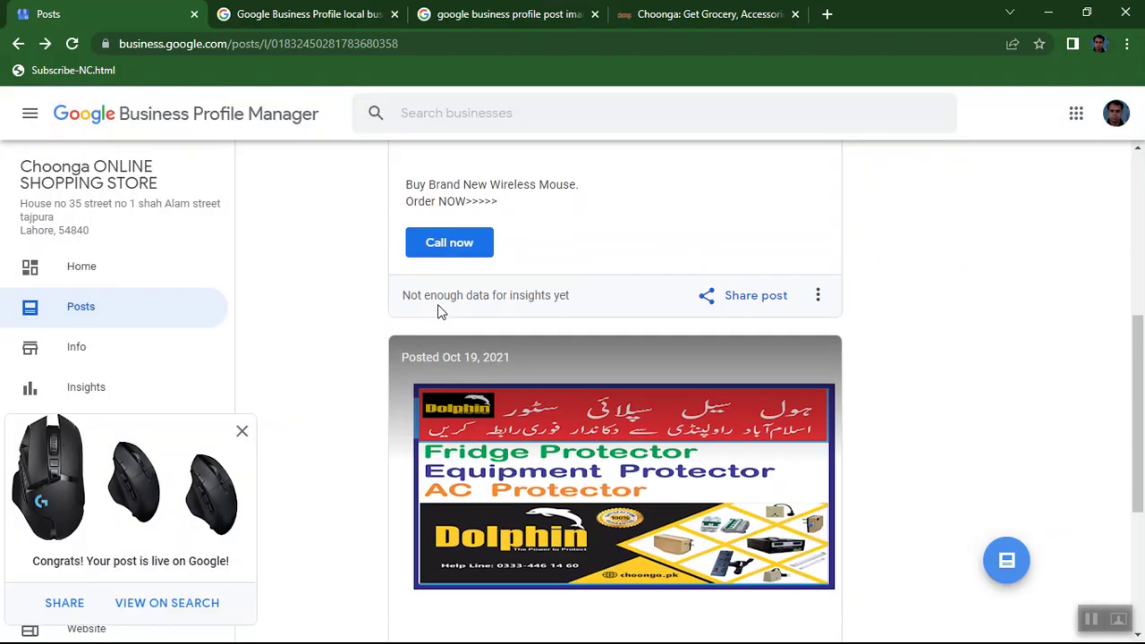
{"action": "scroll", "coordinate": [439, 304], "scroll_direction": "up", "scroll_amount": 5}
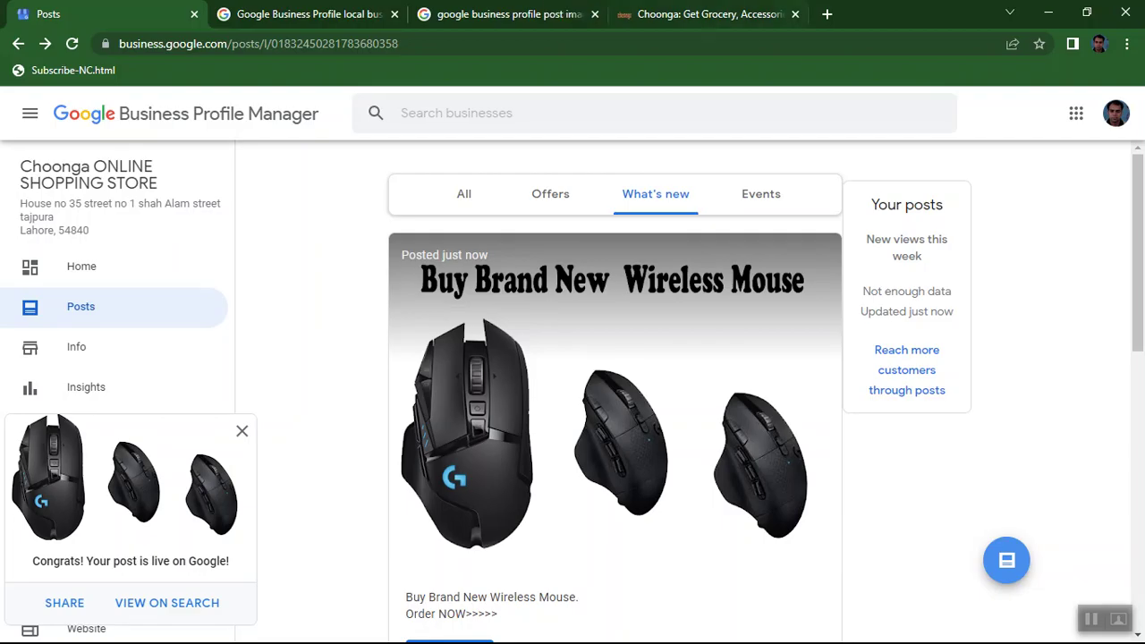
Minimize Chrome, bring Photoshop back and open the File > Open dialog.
{"action": "left_click", "coordinate": [1050, 11]}
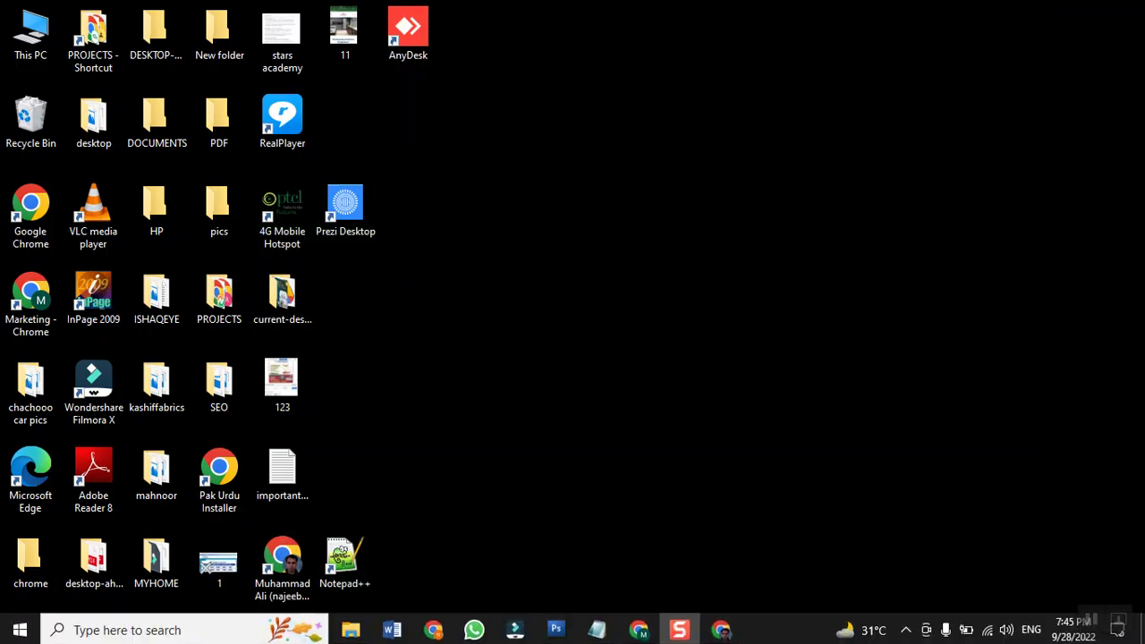
{"action": "left_click", "coordinate": [556, 630]}
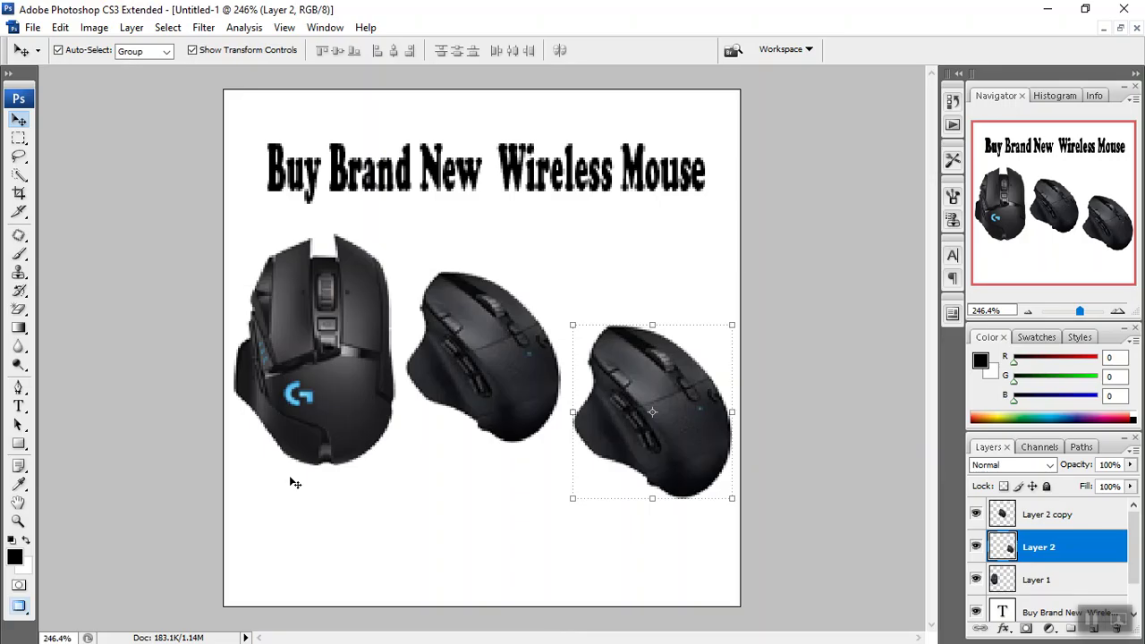
{"action": "left_click", "coordinate": [32, 27]}
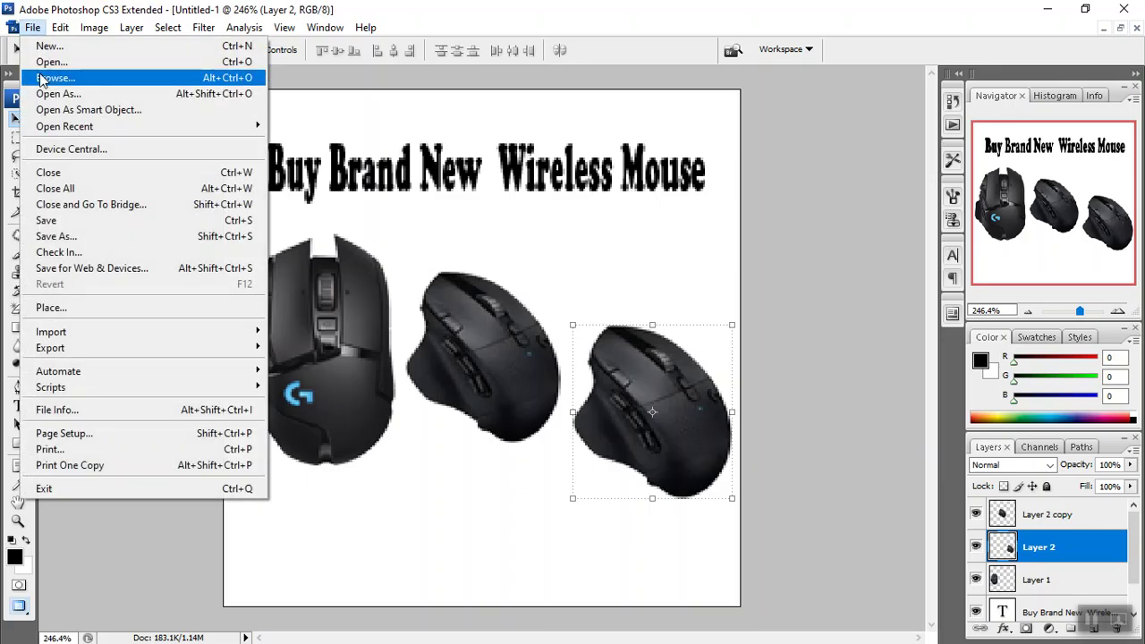
{"action": "left_click", "coordinate": [44, 61]}
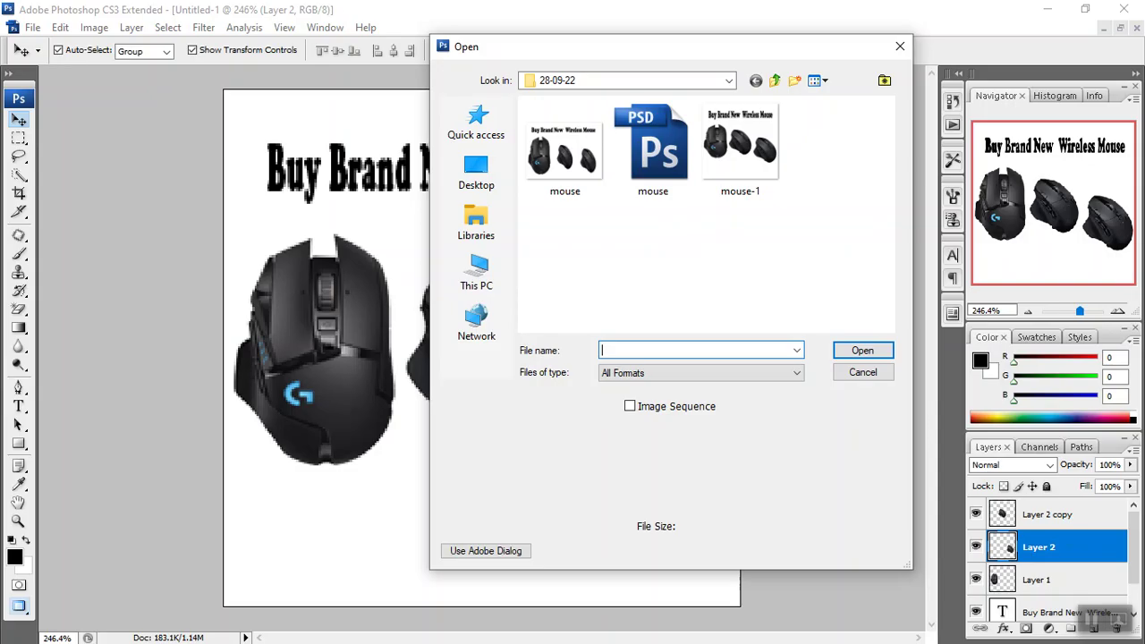
Navigate up to DATA-2020-22, then into STARS ACADEMY > SHAHDARA in the Open dialog.
{"action": "left_click", "coordinate": [776, 84]}
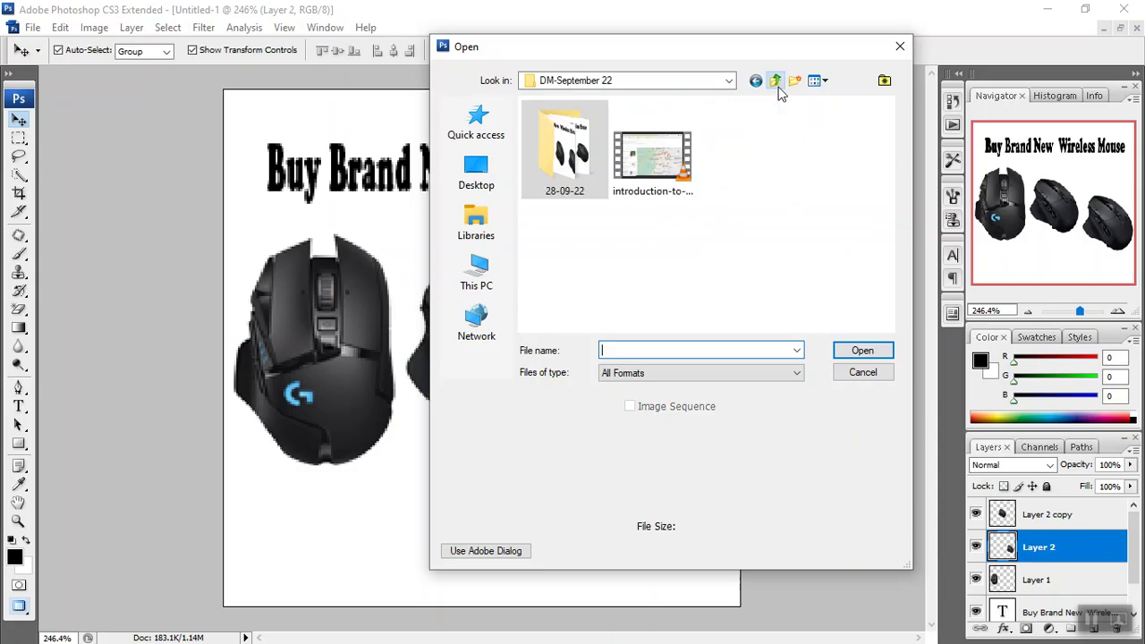
{"action": "left_click", "coordinate": [776, 83]}
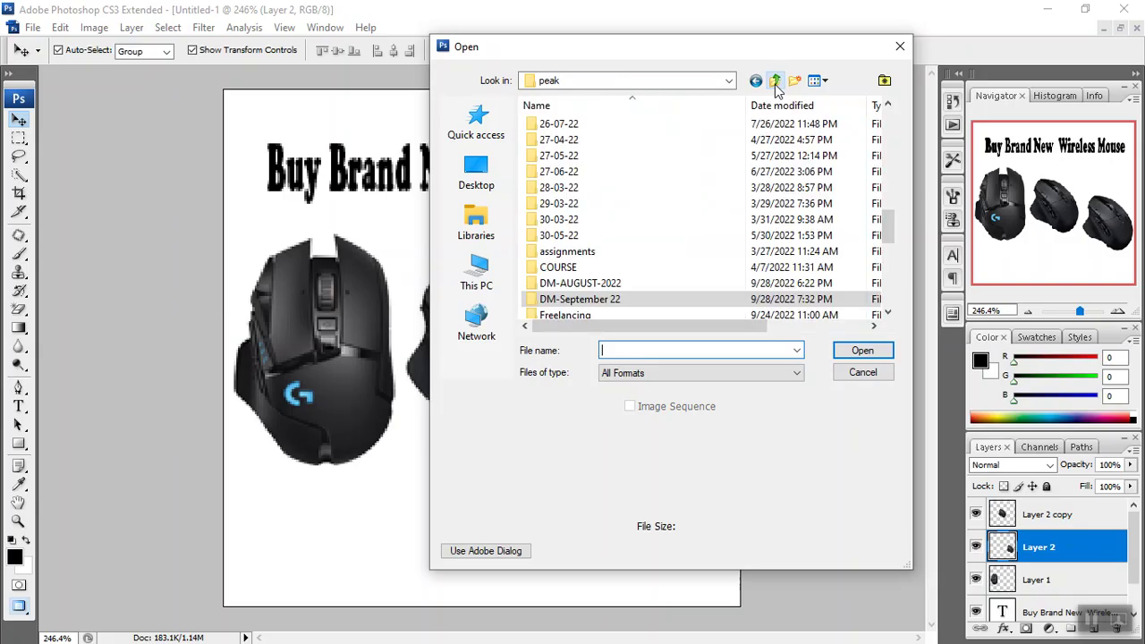
{"action": "left_click", "coordinate": [775, 83]}
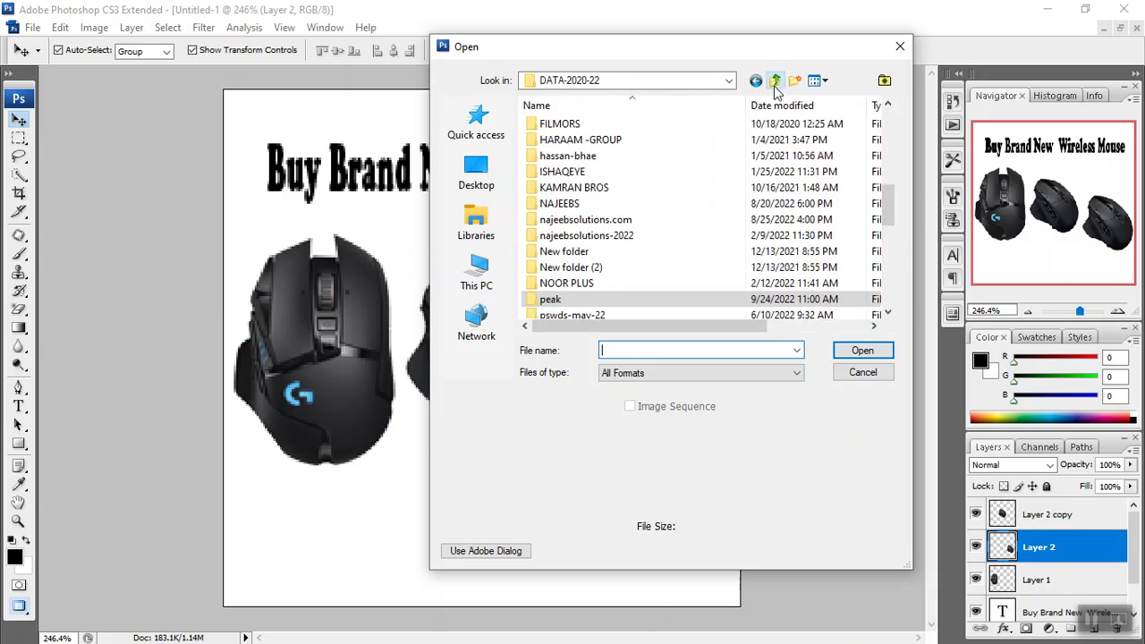
{"action": "left_click", "coordinate": [553, 191]}
{"action": "key", "text": "s"}
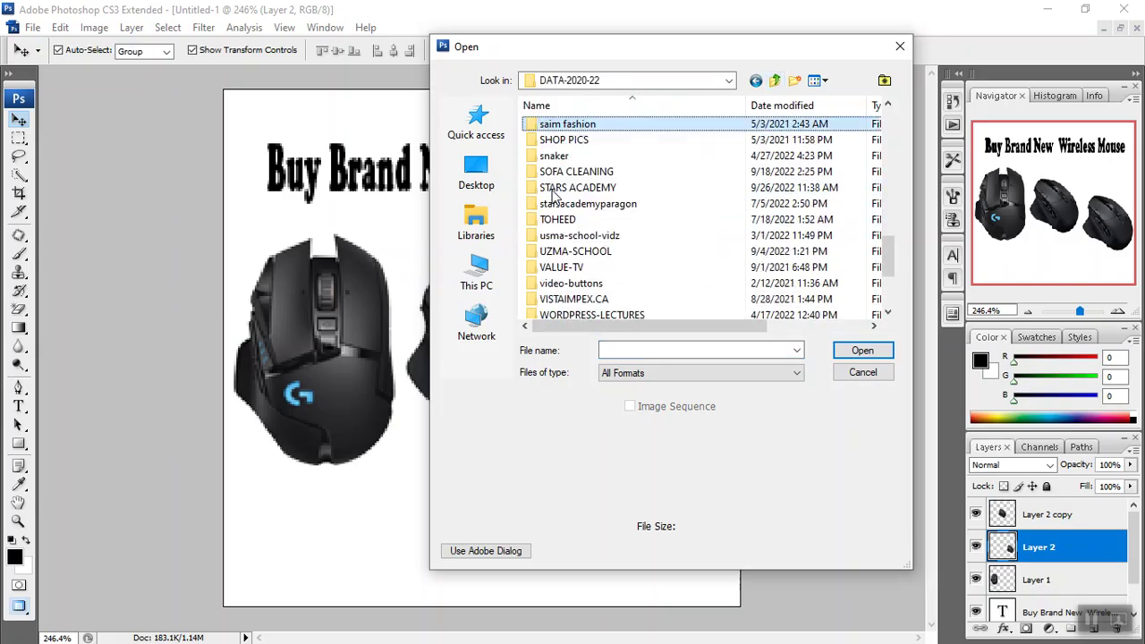
{"action": "key", "text": "h"}
{"action": "key", "text": "s"}
{"action": "key", "text": "s"}
{"action": "key", "text": "s"}
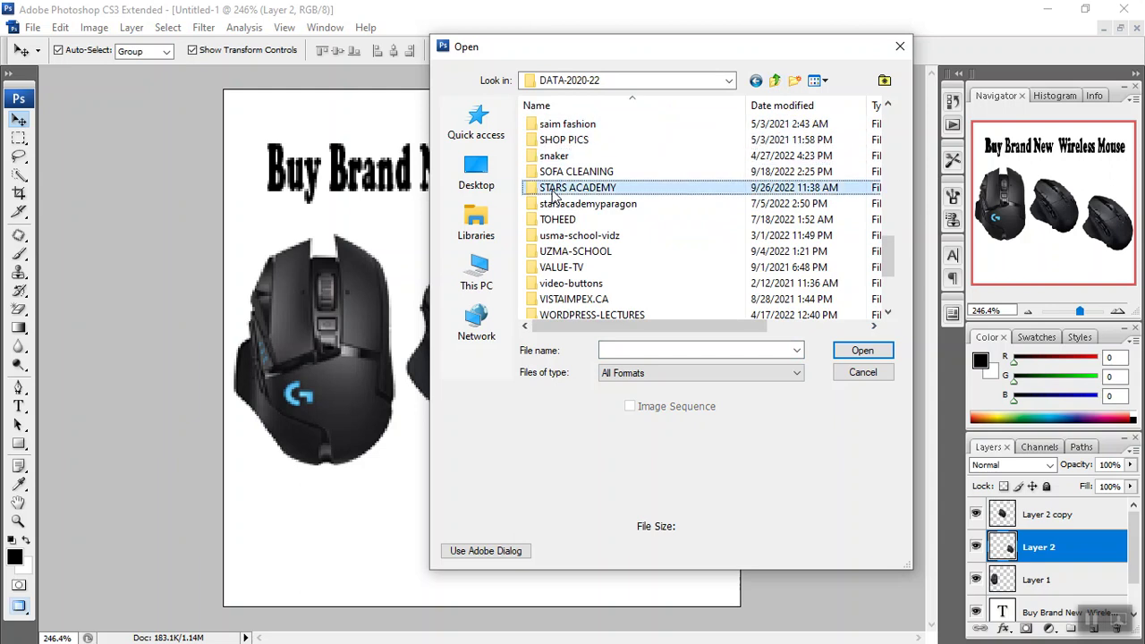
{"action": "double_click", "coordinate": [553, 193]}
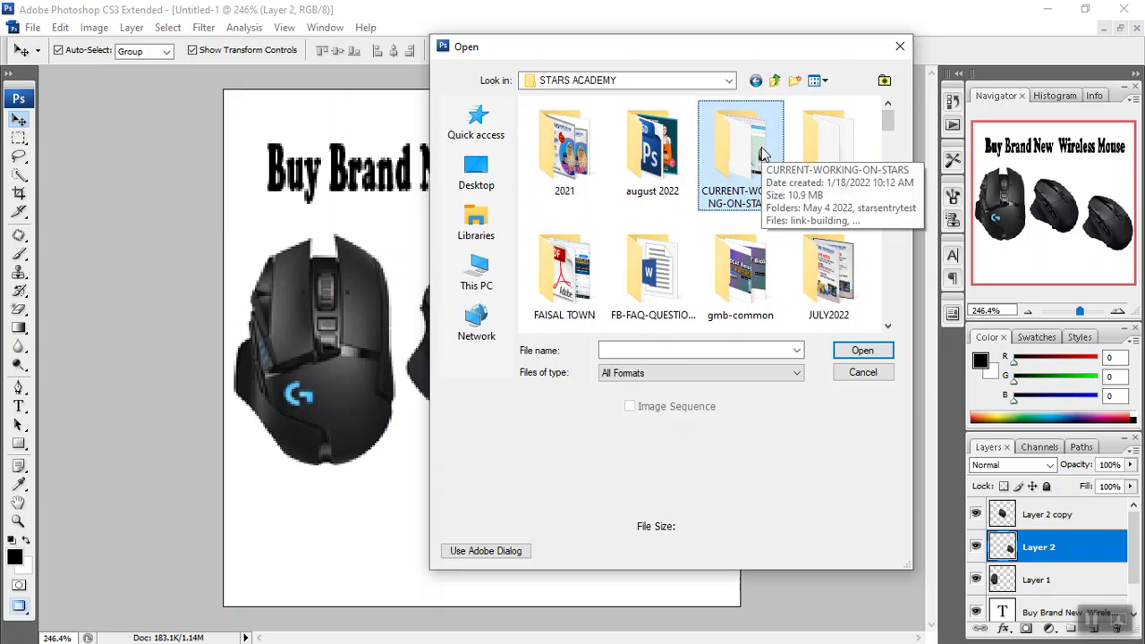
{"action": "key", "text": "s"}
{"action": "key", "text": "s"}
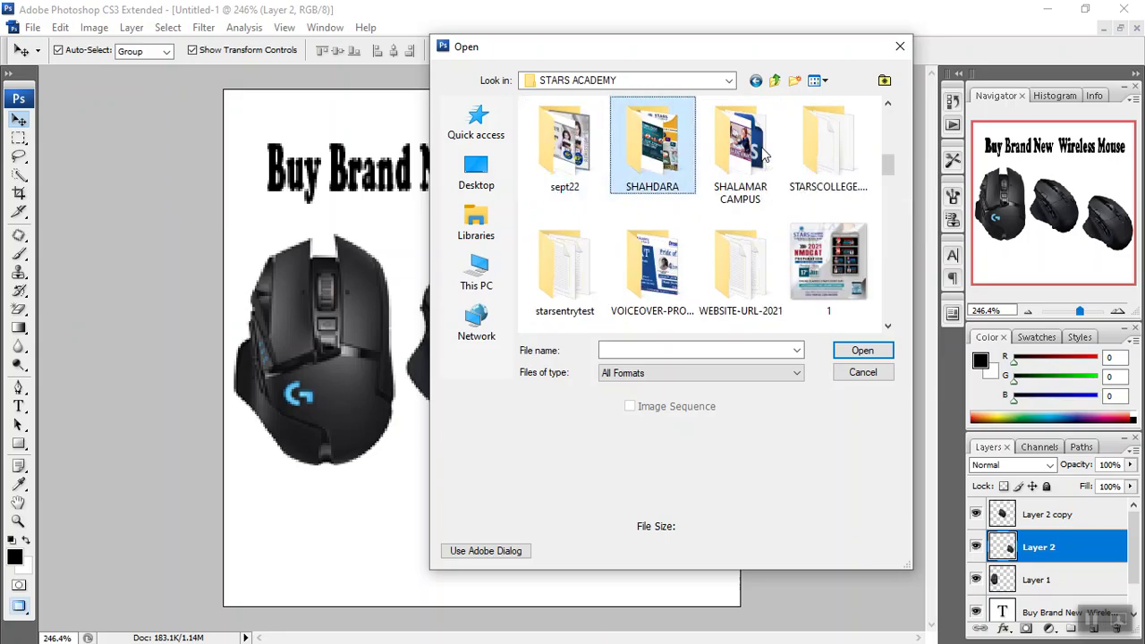
{"action": "key", "text": "s"}
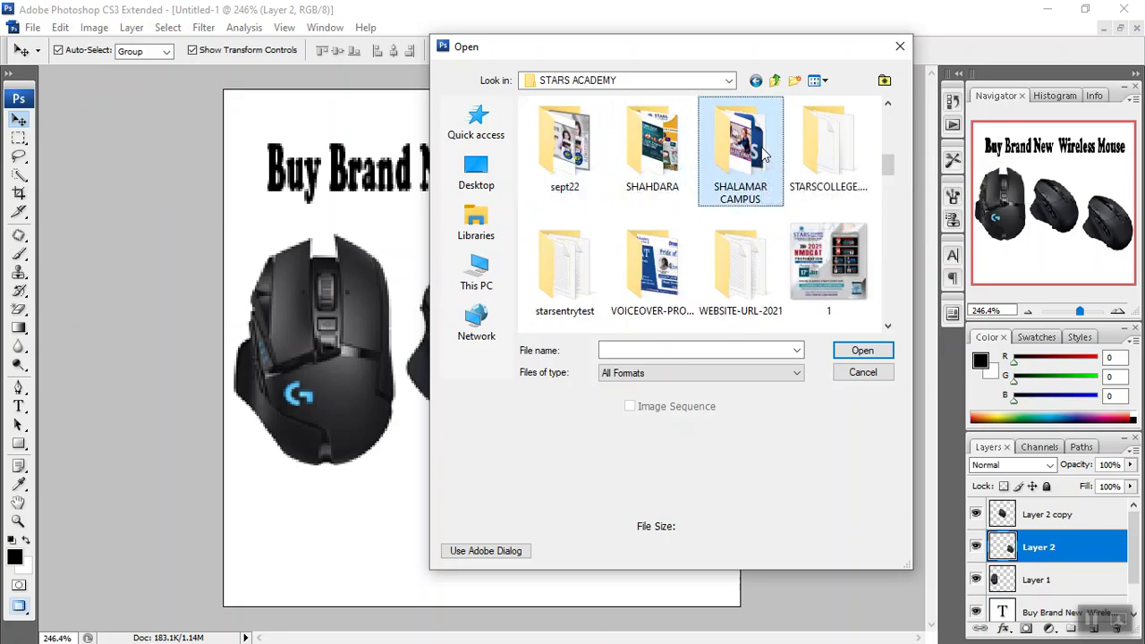
{"action": "double_click", "coordinate": [662, 184]}
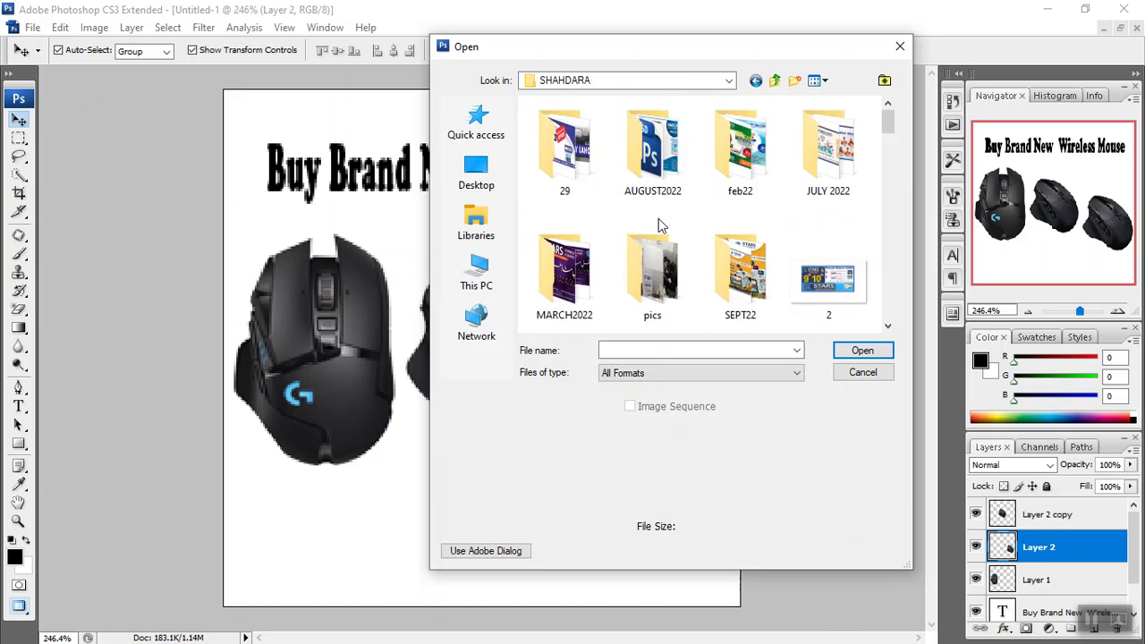
Open mcqs-standard.psd from the SHAHDARA folder.
{"action": "scroll", "coordinate": [659, 225], "scroll_direction": "down", "scroll_amount": 1}
{"action": "scroll", "coordinate": [658, 225], "scroll_direction": "down", "scroll_amount": 3}
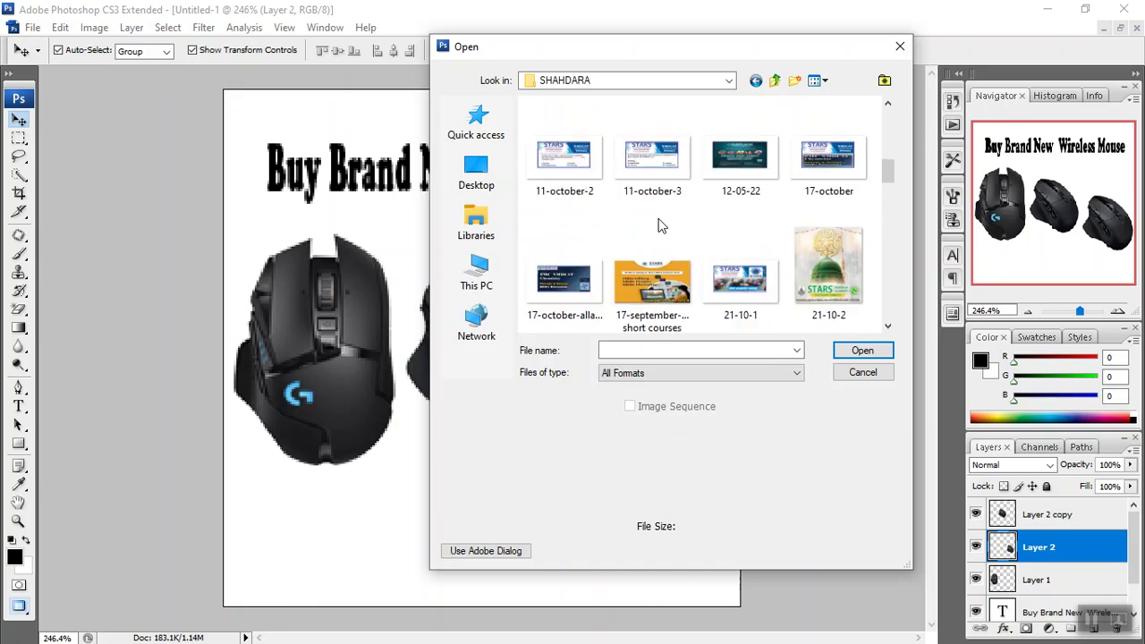
{"action": "scroll", "coordinate": [658, 225], "scroll_direction": "down", "scroll_amount": 1}
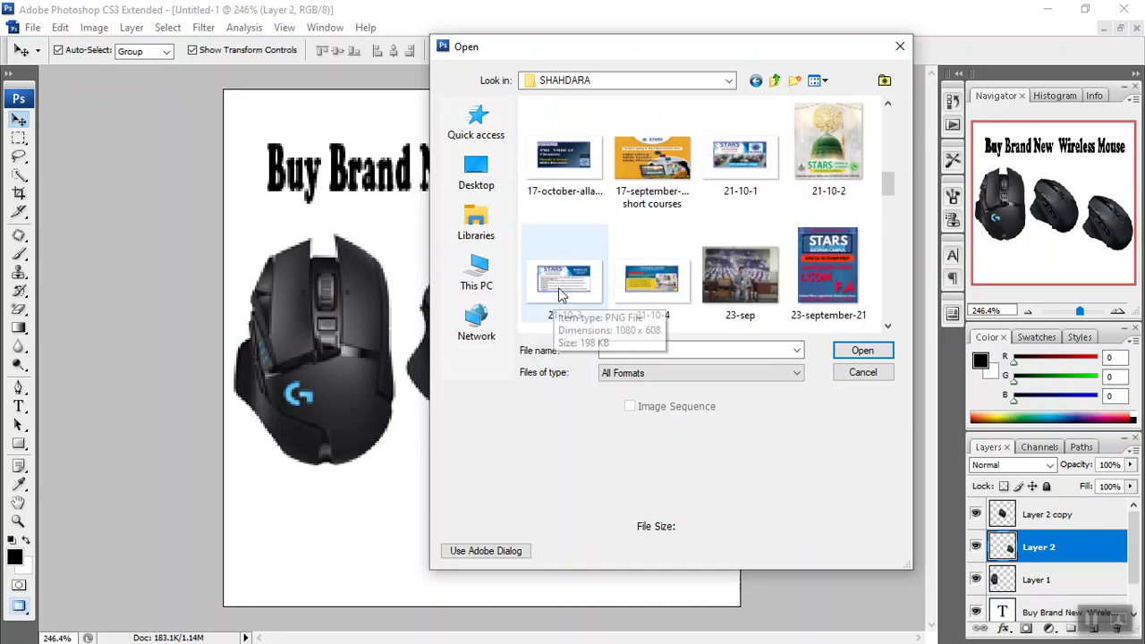
{"action": "left_click", "coordinate": [888, 327]}
{"action": "left_click", "coordinate": [888, 327]}
{"action": "left_click", "coordinate": [887, 328]}
{"action": "left_click", "coordinate": [885, 328]}
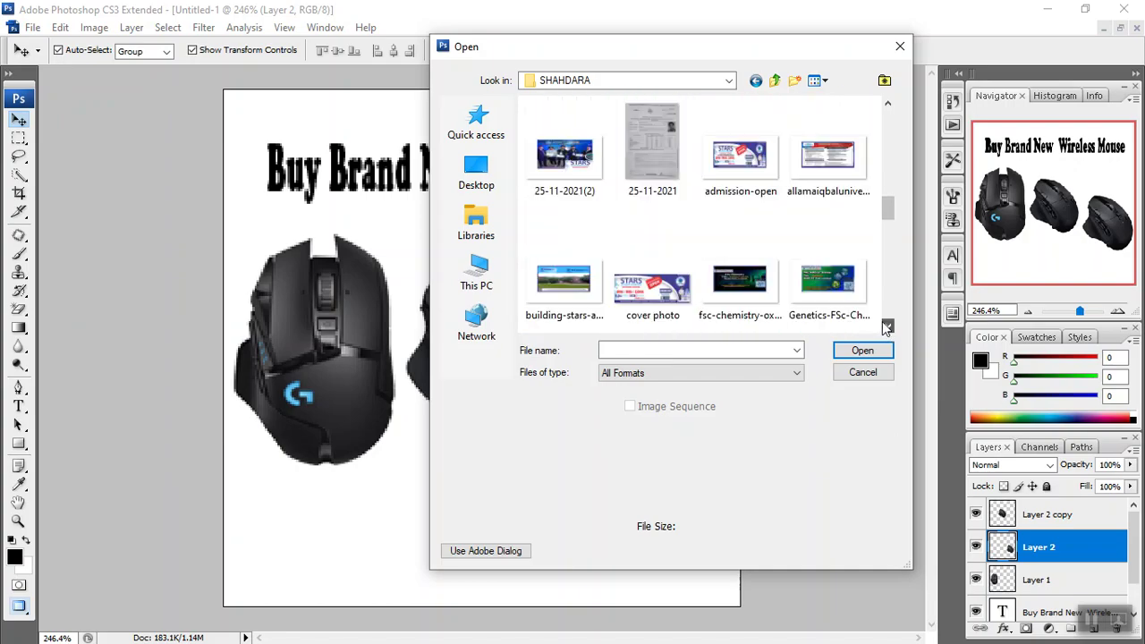
{"action": "left_click", "coordinate": [884, 328]}
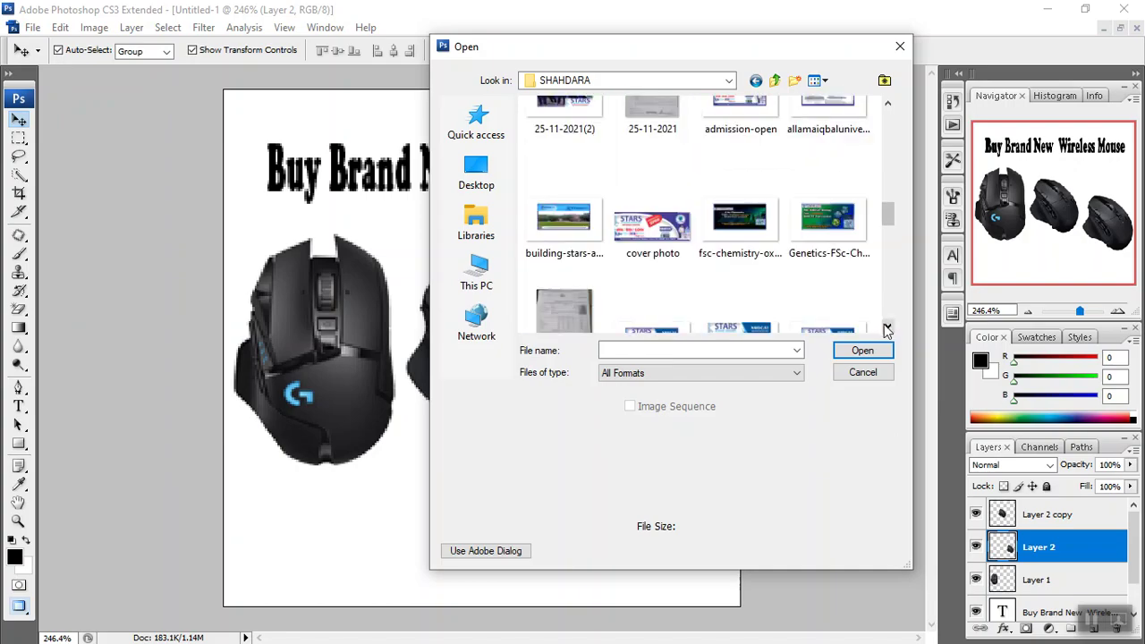
{"action": "left_click", "coordinate": [887, 329]}
{"action": "left_click", "coordinate": [887, 328]}
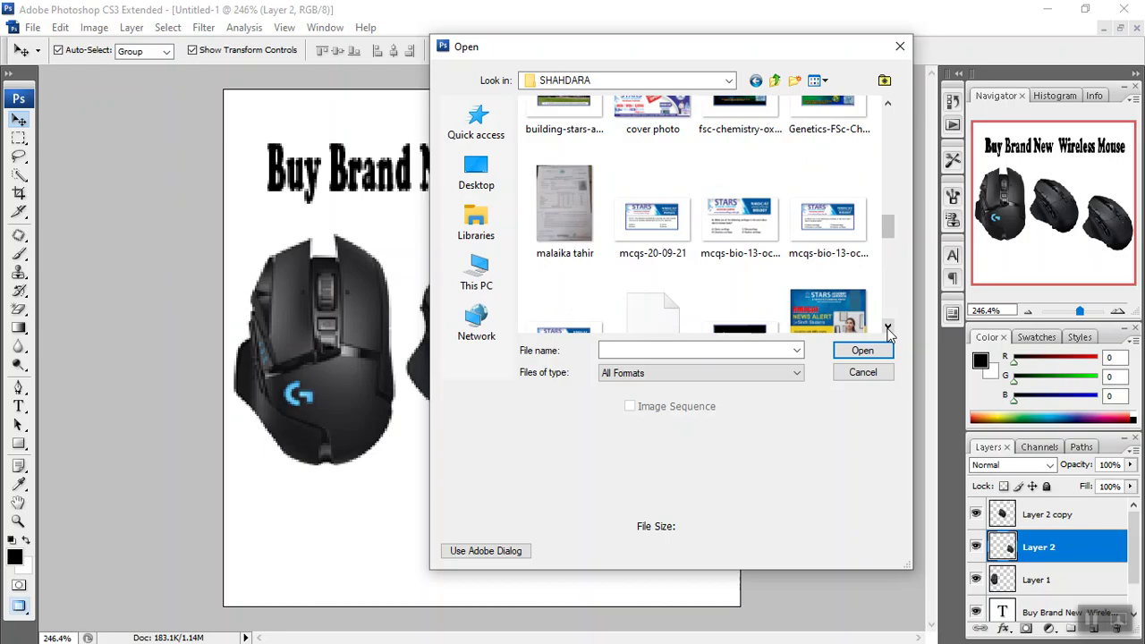
{"action": "left_click", "coordinate": [887, 328]}
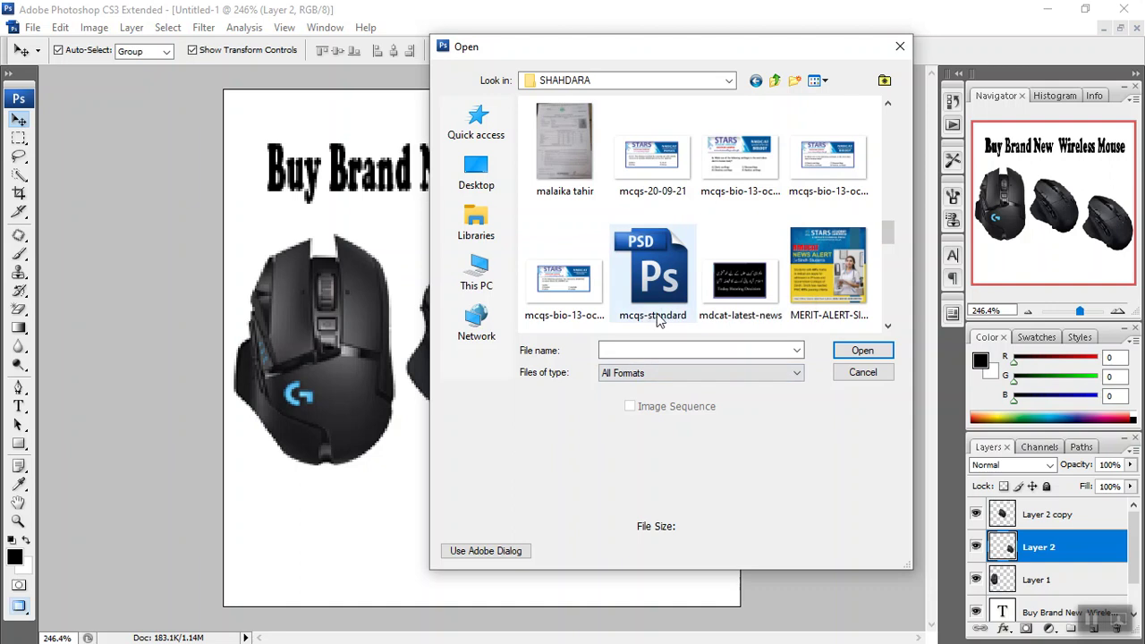
{"action": "double_click", "coordinate": [664, 314]}
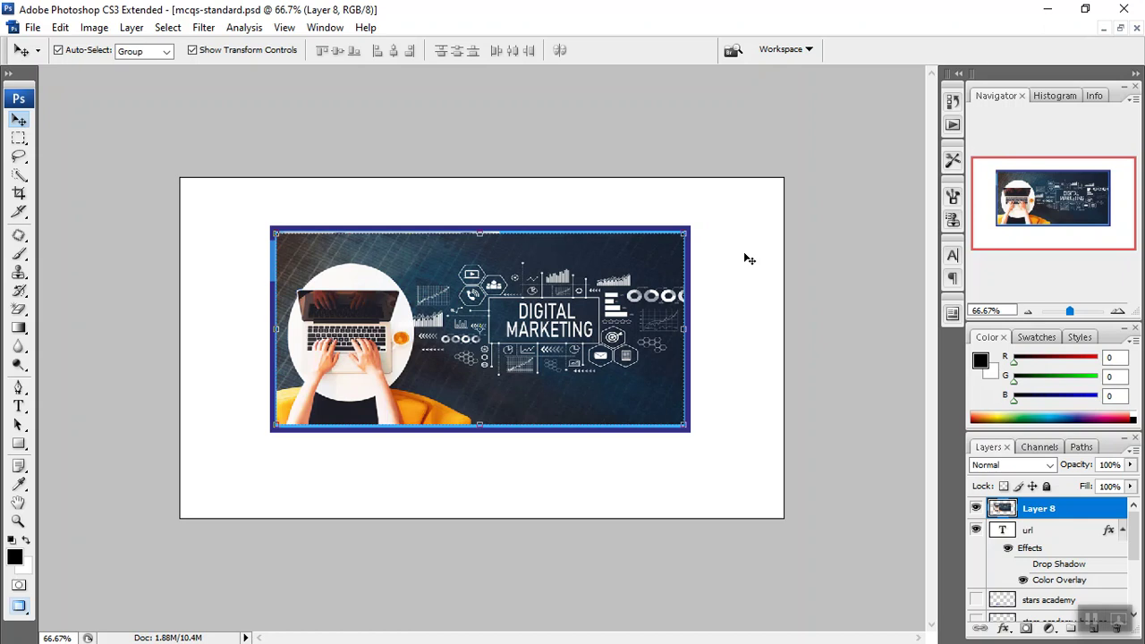
{"action": "left_click", "coordinate": [1047, 9]}
{"action": "mouse_move", "coordinate": [592, 641]}
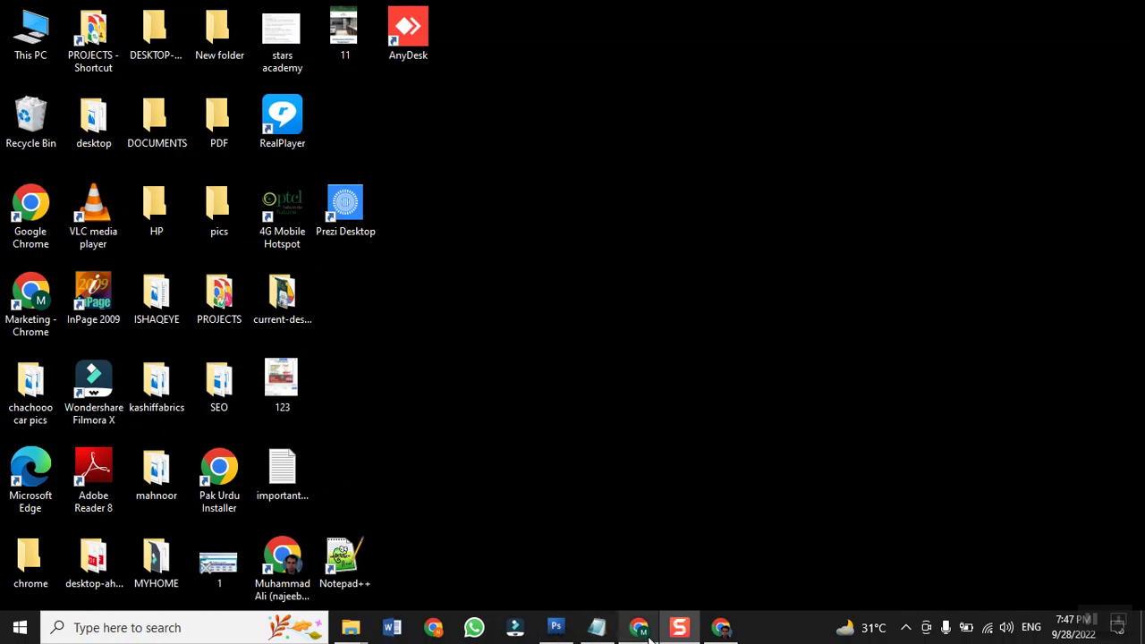
{"action": "left_click", "coordinate": [725, 630]}
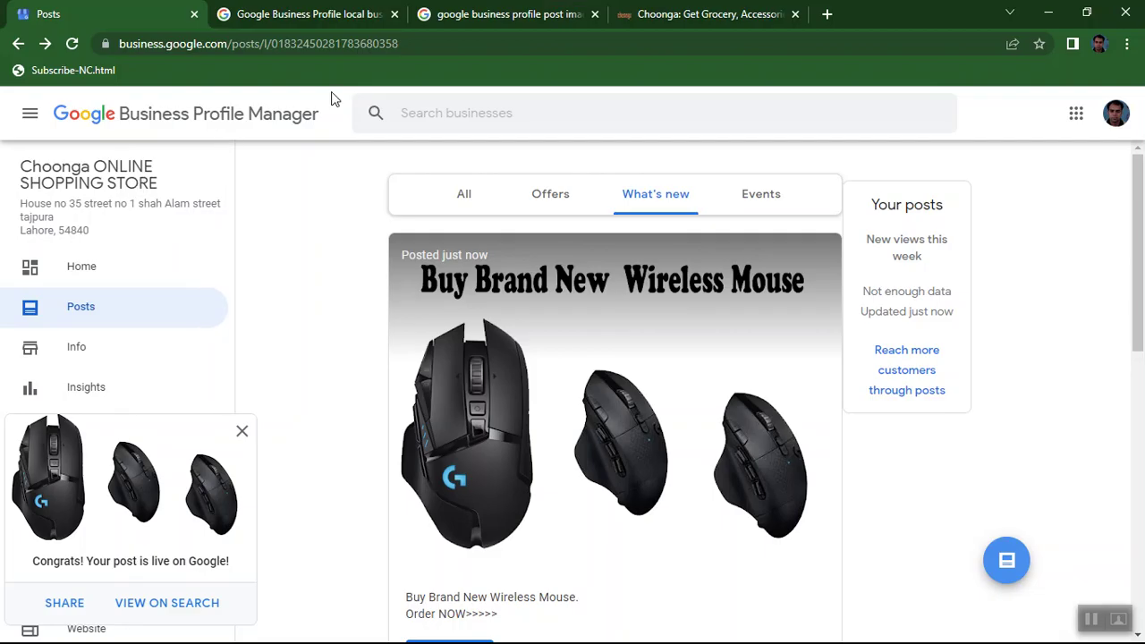
{"action": "left_click", "coordinate": [1048, 13]}
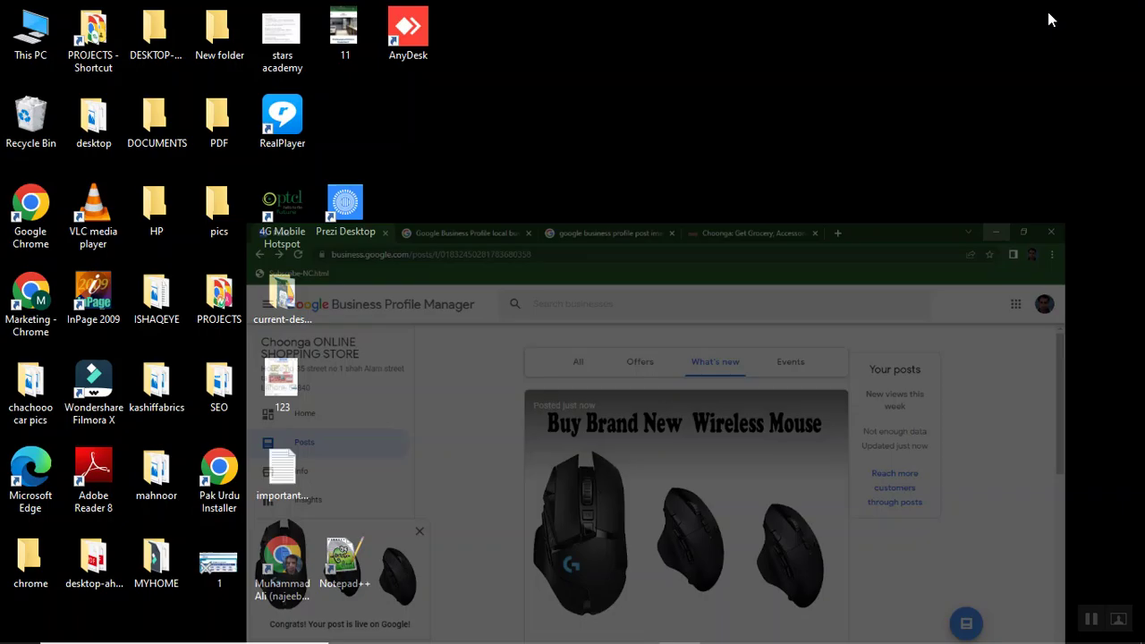
{"action": "mouse_move", "coordinate": [554, 637]}
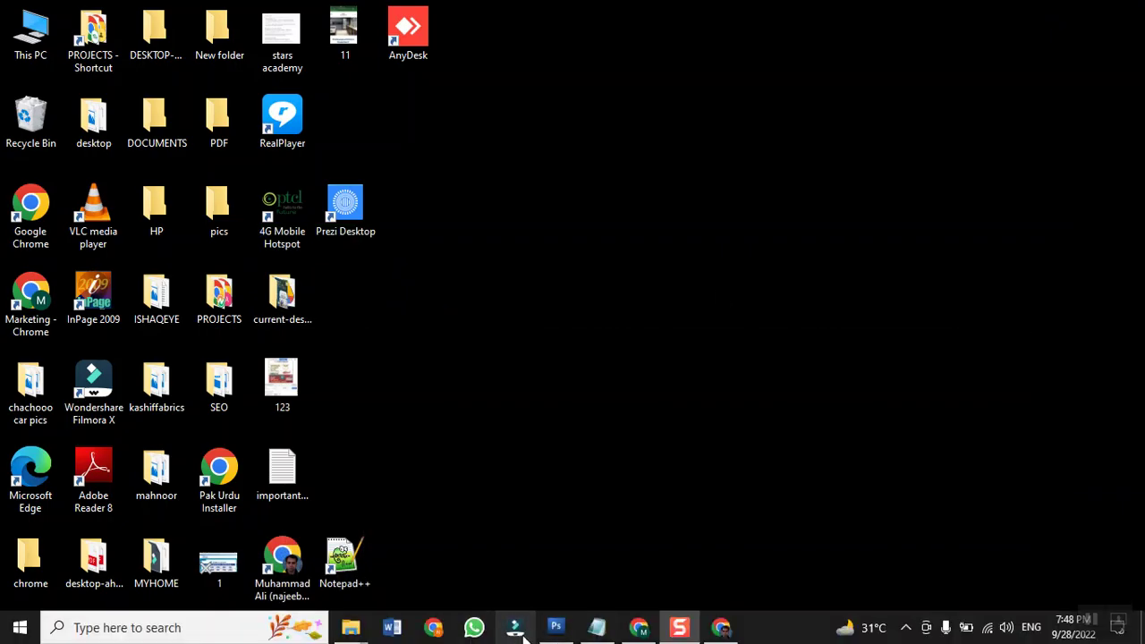
{"action": "left_click", "coordinate": [555, 634]}
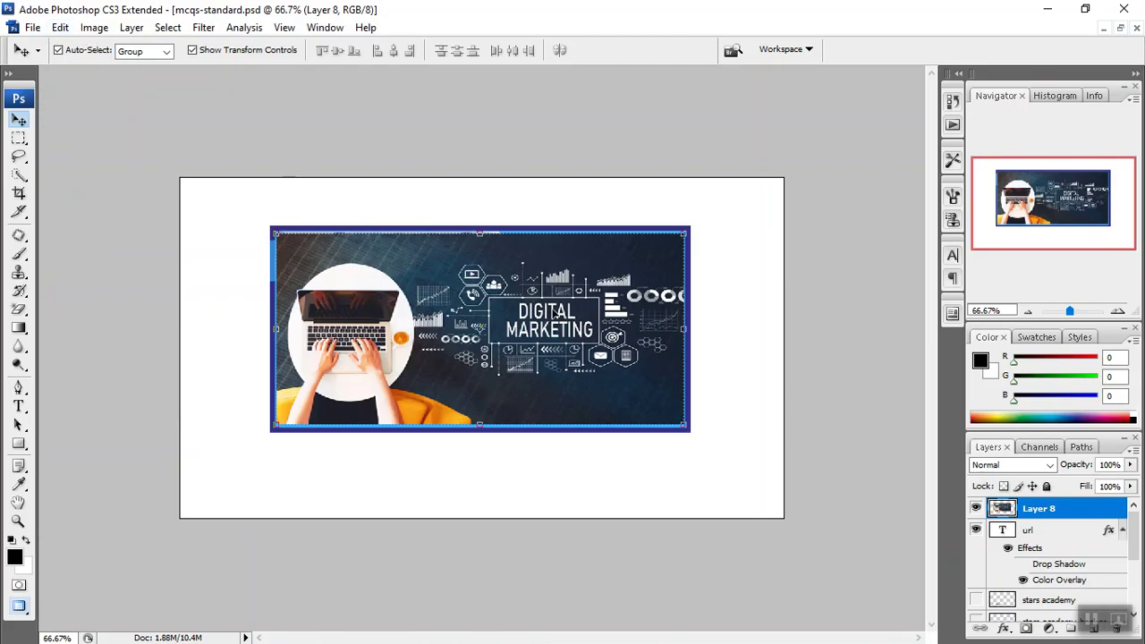
{"action": "left_click", "coordinate": [93, 28]}
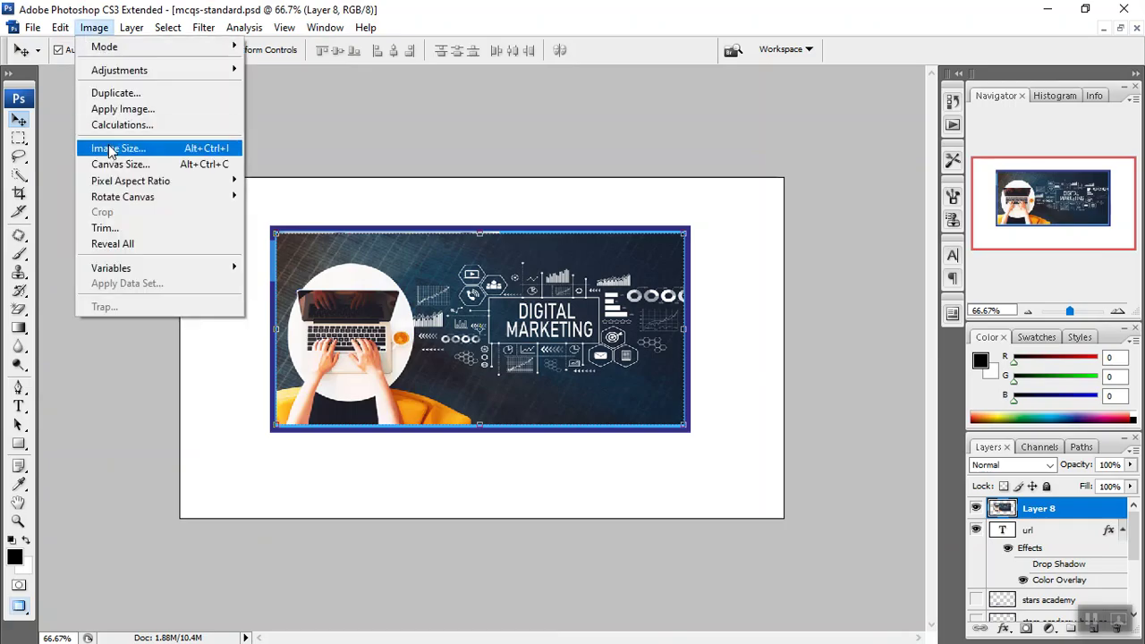
{"action": "left_click", "coordinate": [170, 149]}
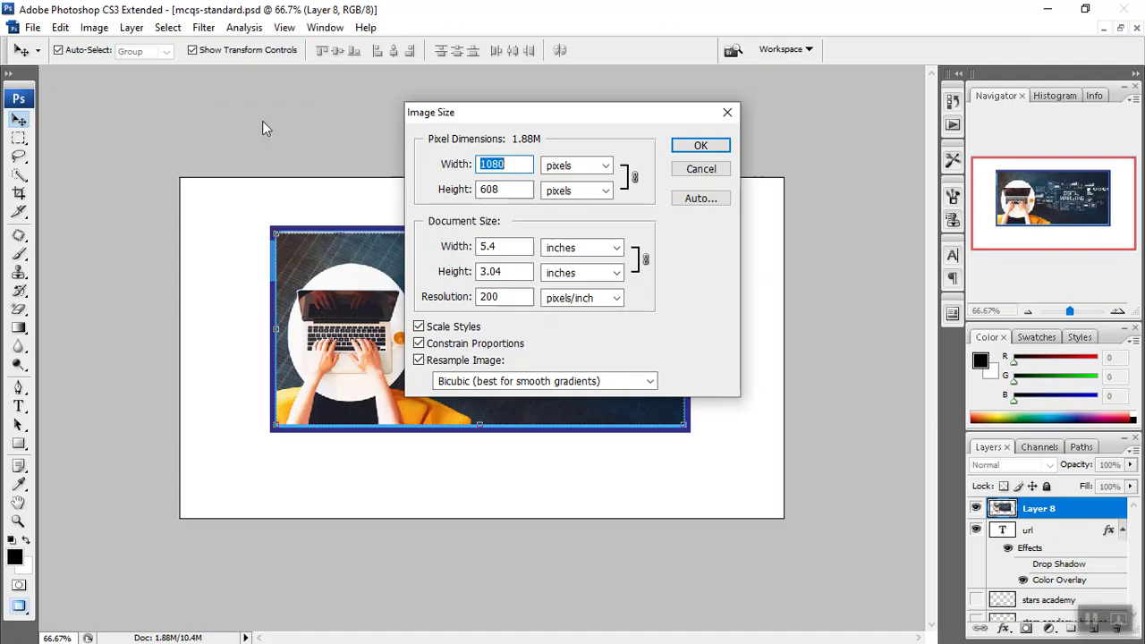
{"action": "left_click", "coordinate": [698, 169]}
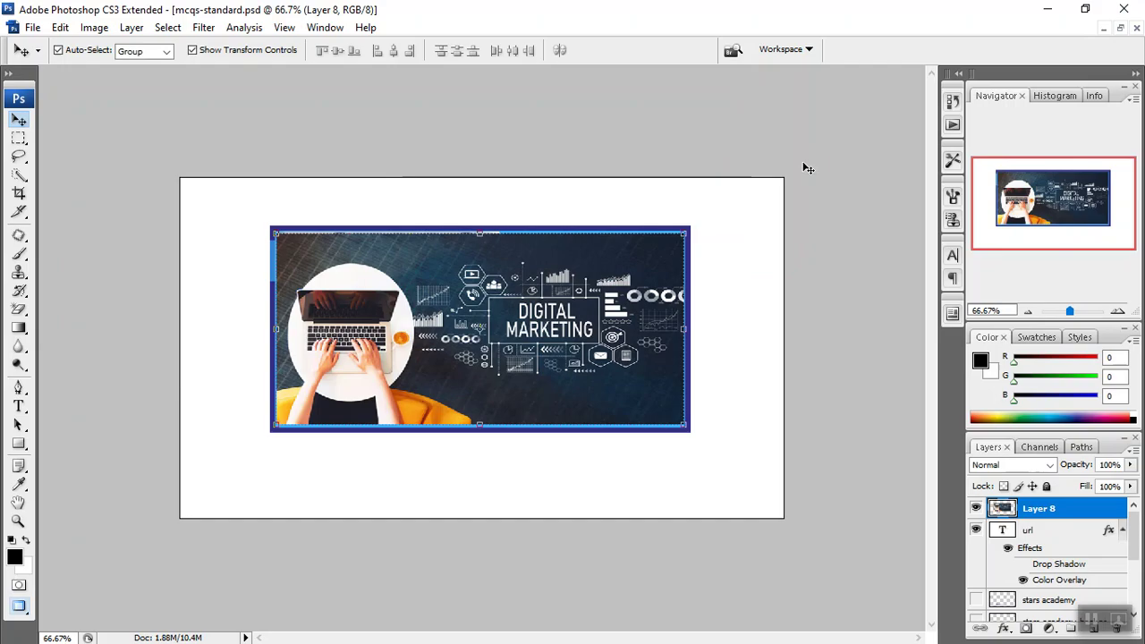
Drag the three mouse images into mcqs-standard.psd as new layers and maximize its window.
{"action": "left_click", "coordinate": [1119, 28]}
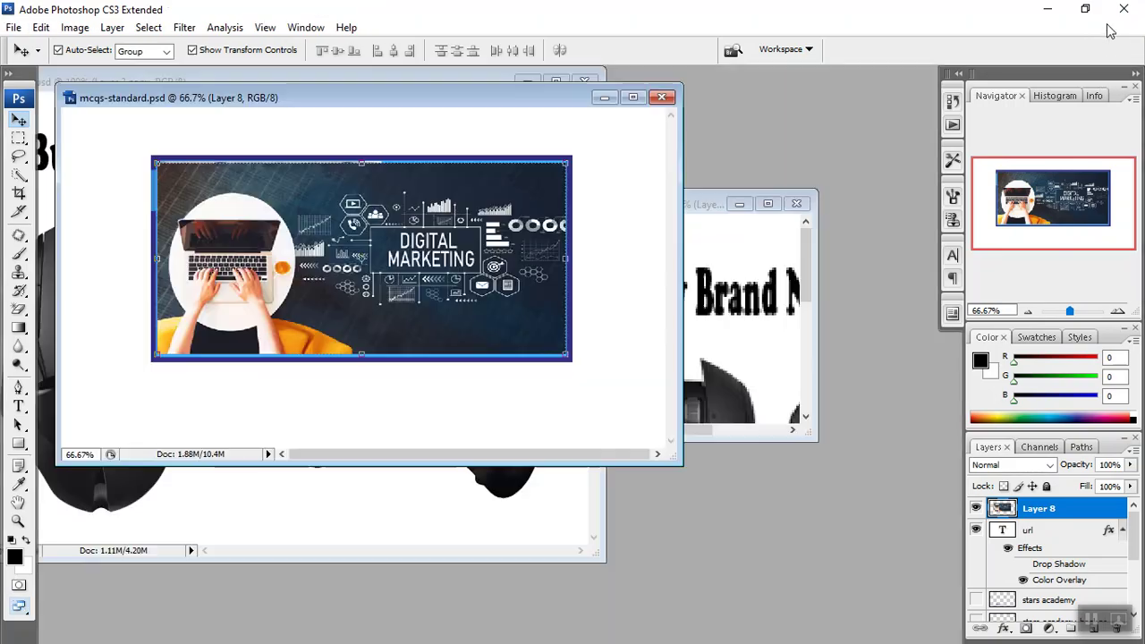
{"action": "left_click_drag", "start_coordinate": [400, 105], "coordinate": [802, 22]}
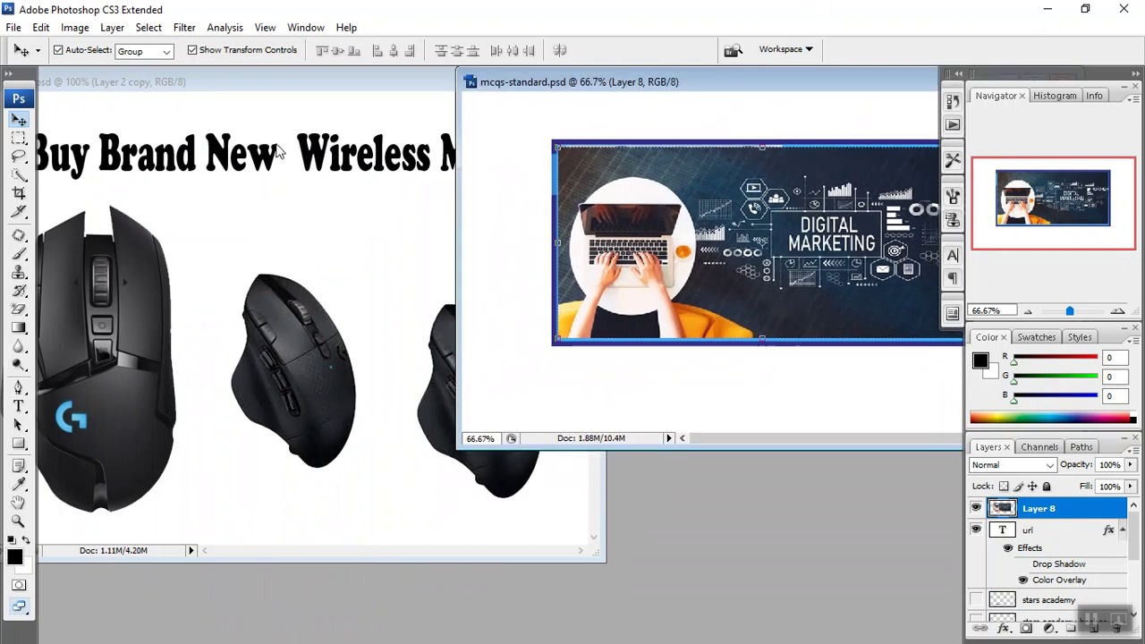
{"action": "left_click", "coordinate": [80, 319]}
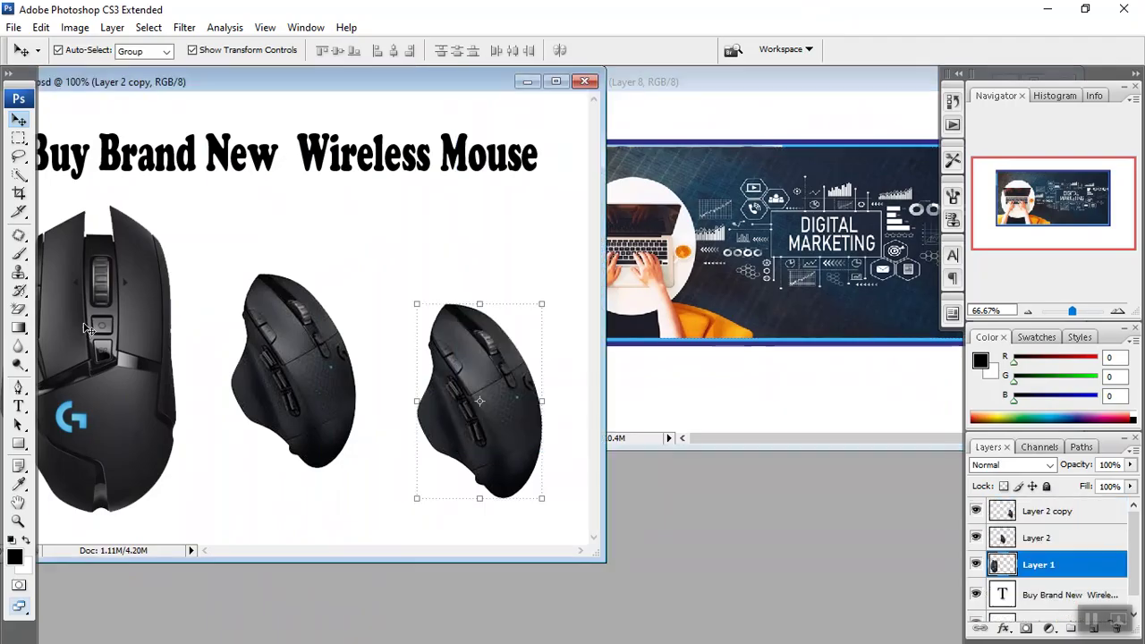
{"action": "left_click_drag", "start_coordinate": [83, 322], "coordinate": [543, 322]}
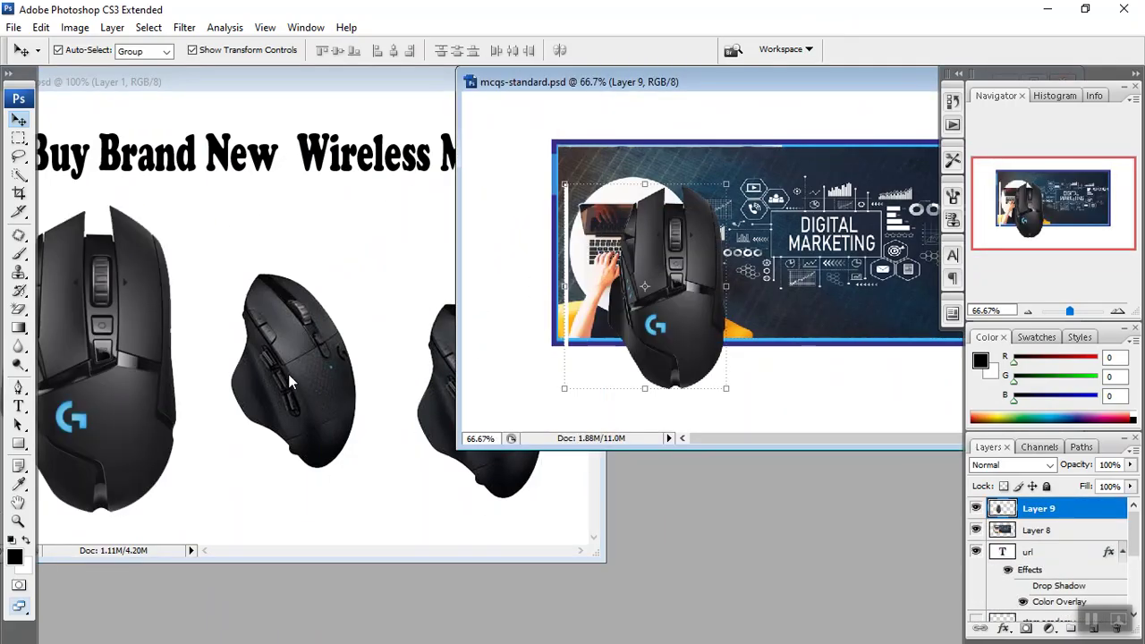
{"action": "left_click", "coordinate": [323, 384]}
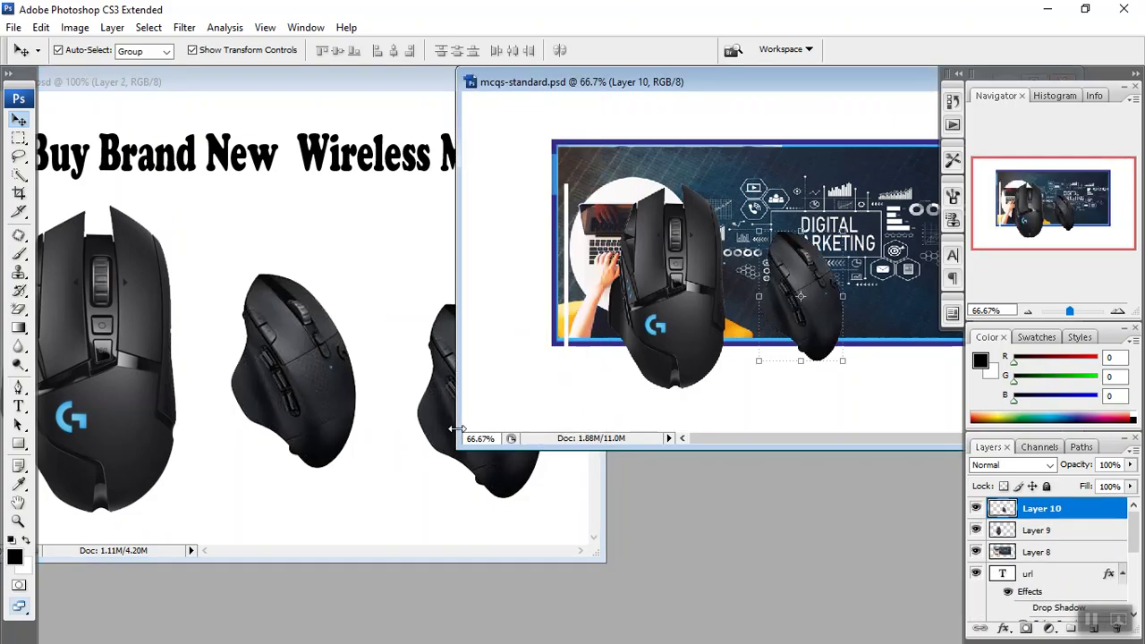
{"action": "left_click_drag", "start_coordinate": [435, 438], "coordinate": [700, 361]}
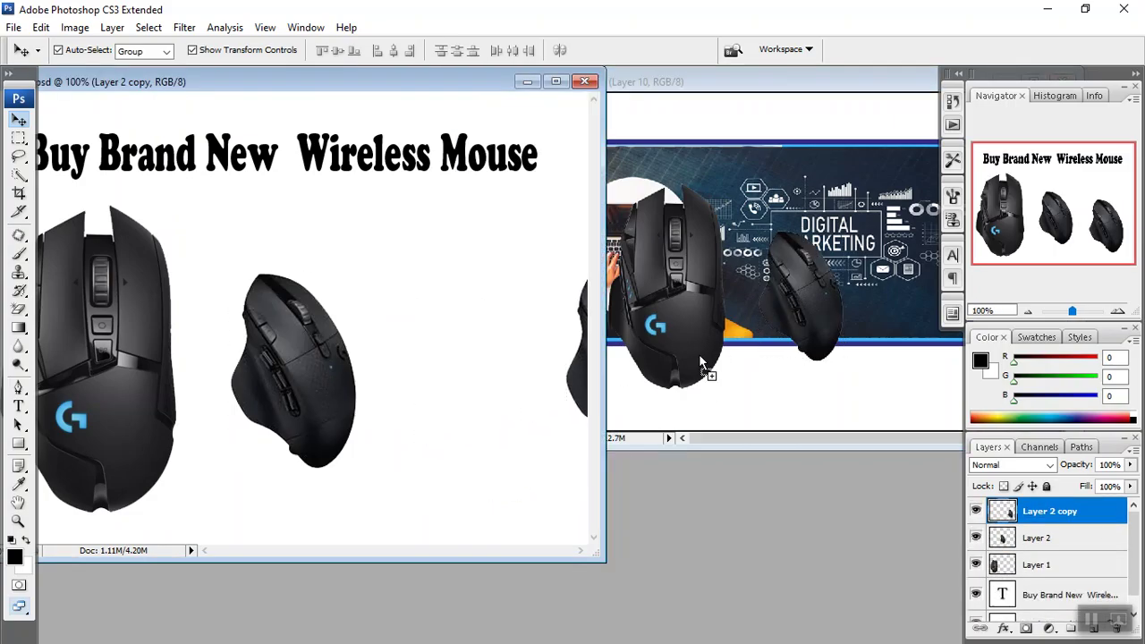
{"action": "left_click_drag", "start_coordinate": [856, 265], "coordinate": [894, 268]}
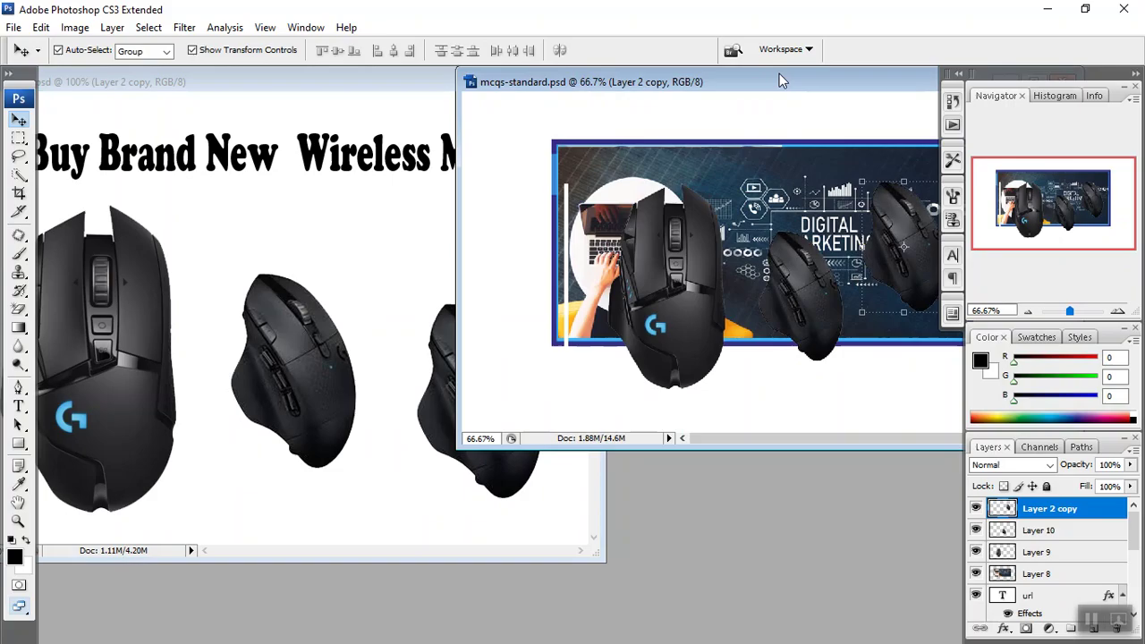
{"action": "double_click", "coordinate": [774, 86]}
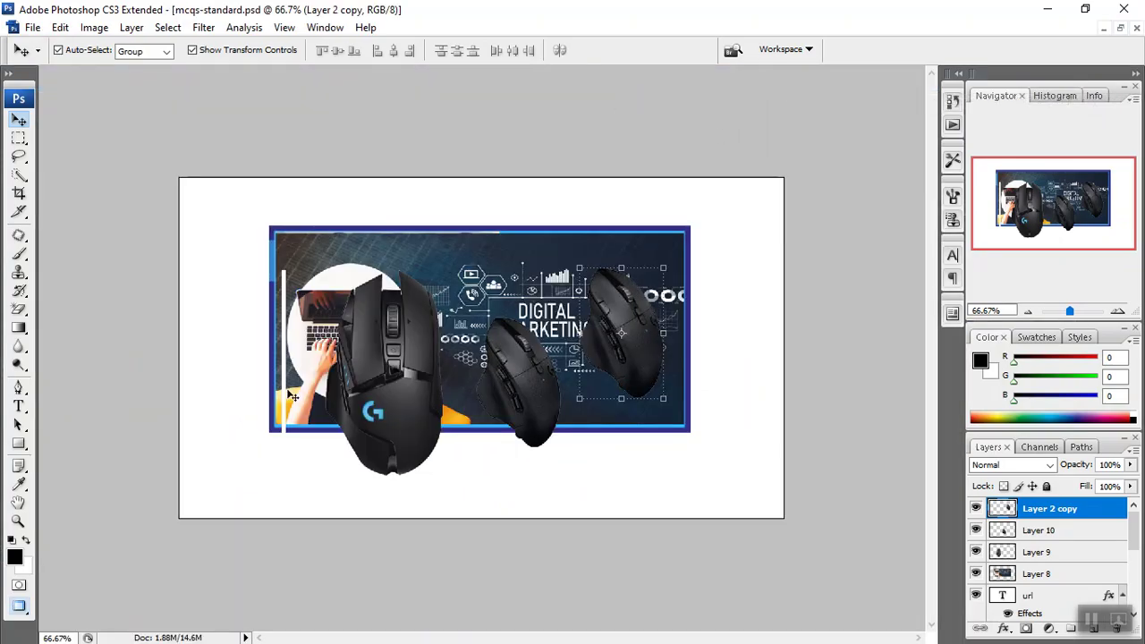
Delete the Digital Marketing banner, both STARS headers, the blue banner and the url text.
{"action": "left_click", "coordinate": [318, 272]}
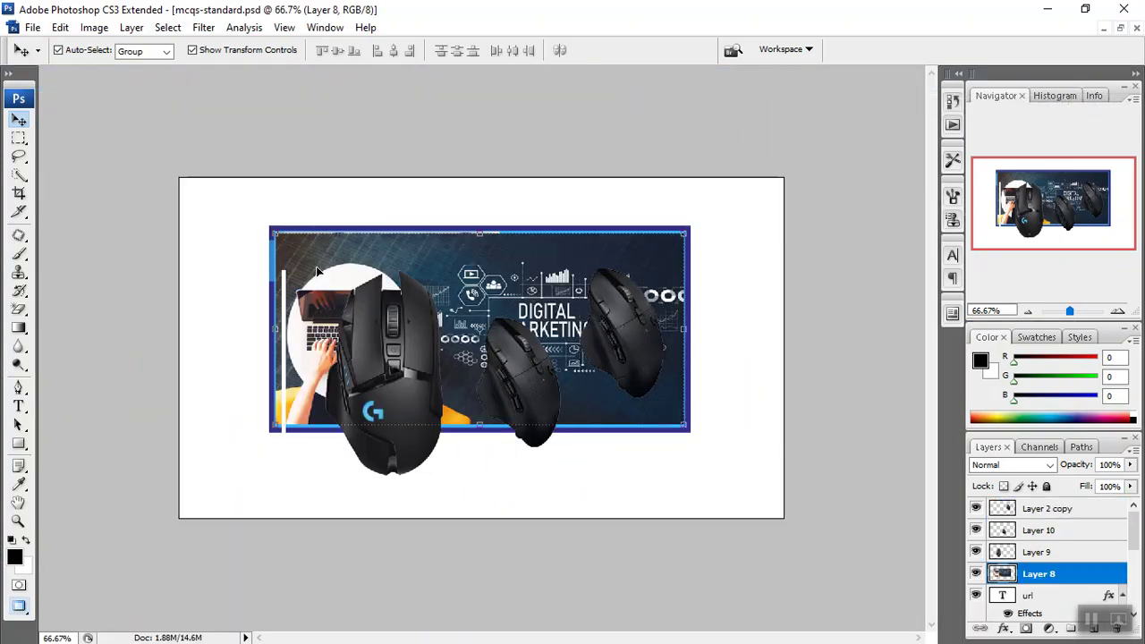
{"action": "key", "text": "Delete"}
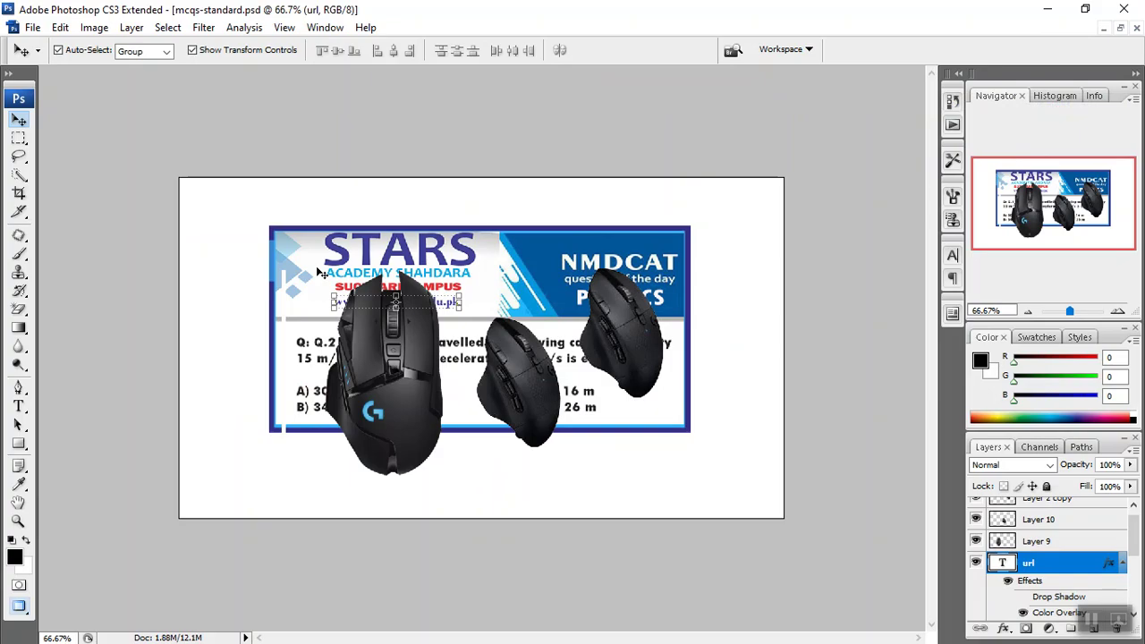
{"action": "left_click", "coordinate": [293, 273]}
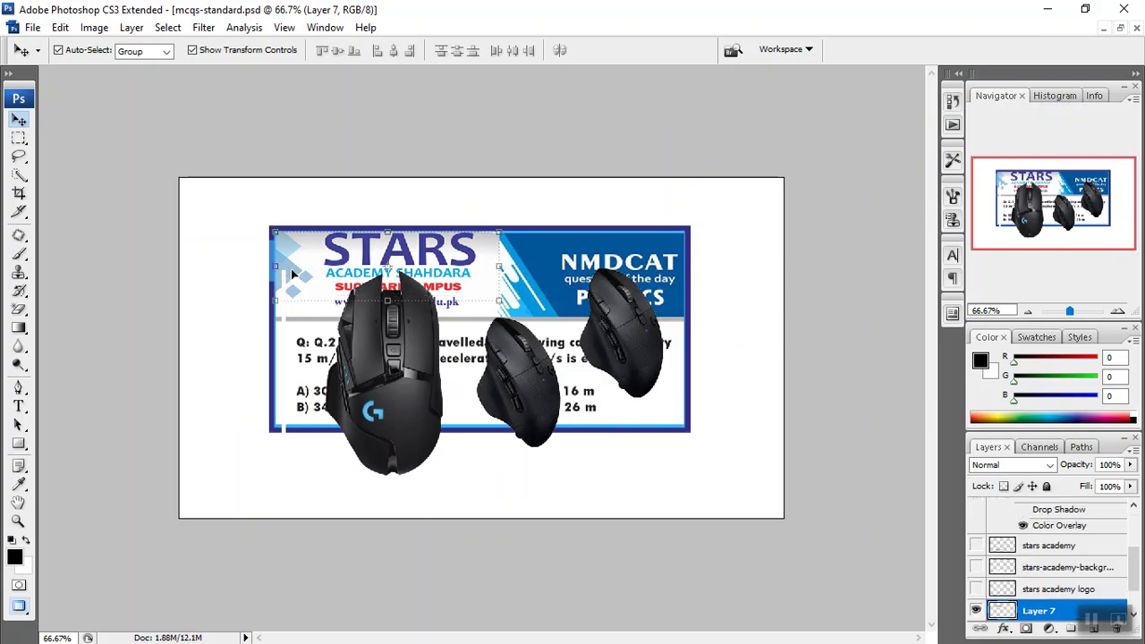
{"action": "key", "text": "Delete"}
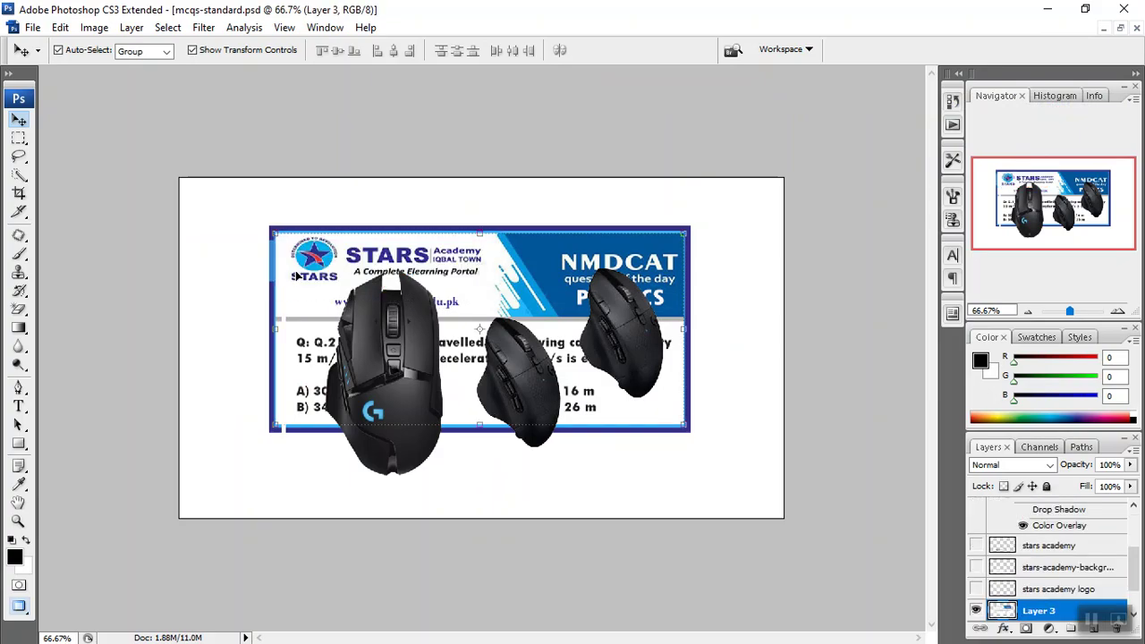
{"action": "key", "text": "Delete"}
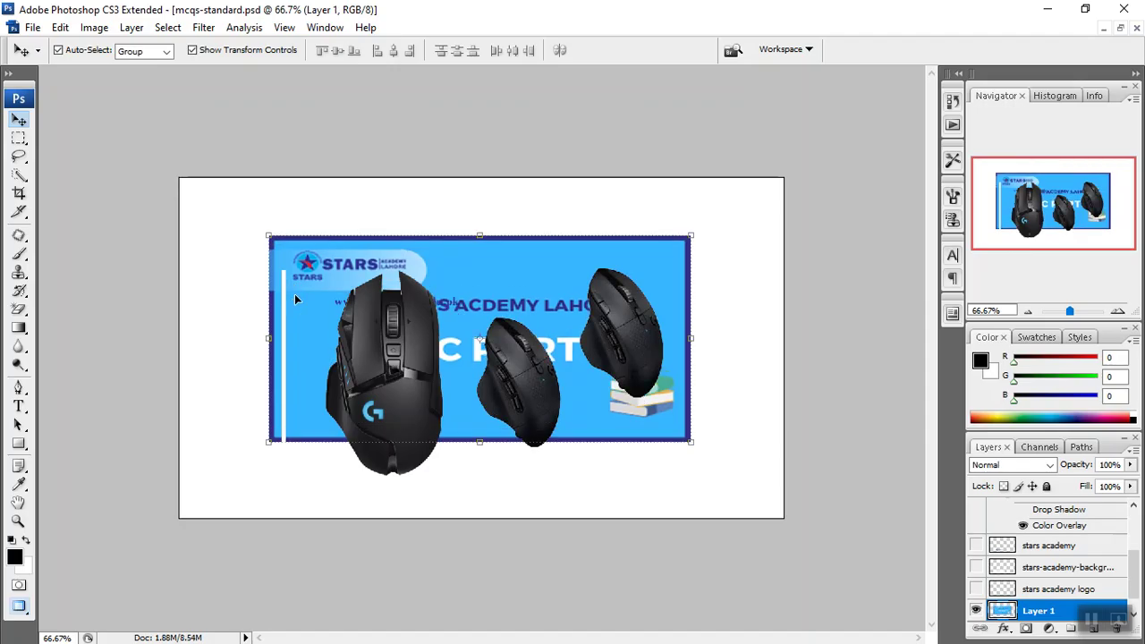
{"action": "key", "text": "Delete"}
{"action": "left_click_drag", "start_coordinate": [407, 367], "coordinate": [334, 325]}
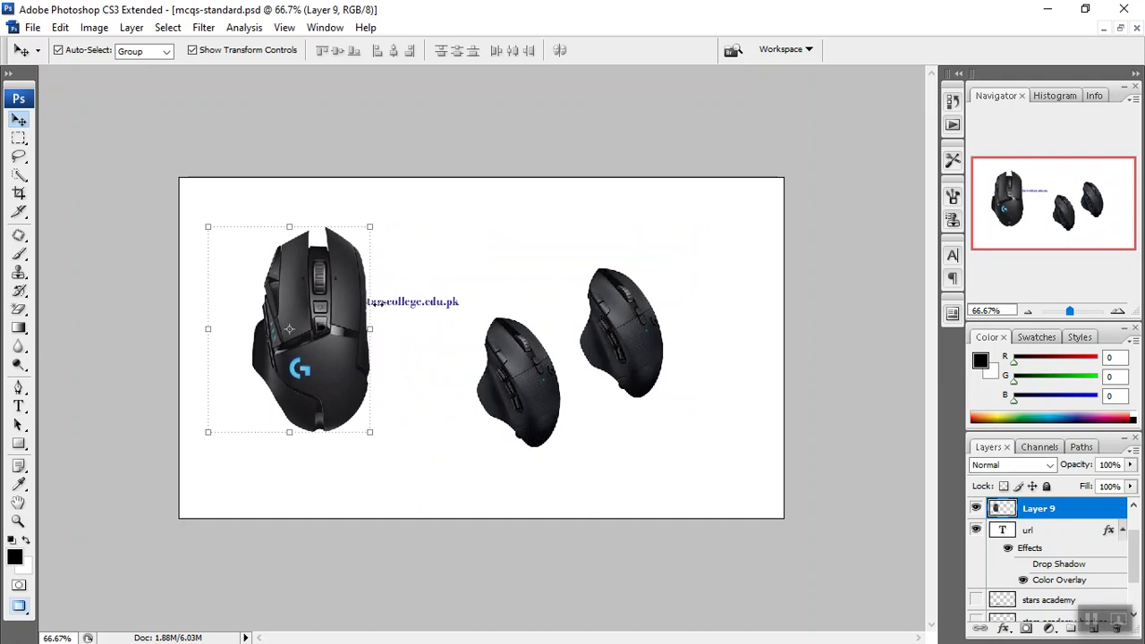
{"action": "left_click", "coordinate": [407, 302]}
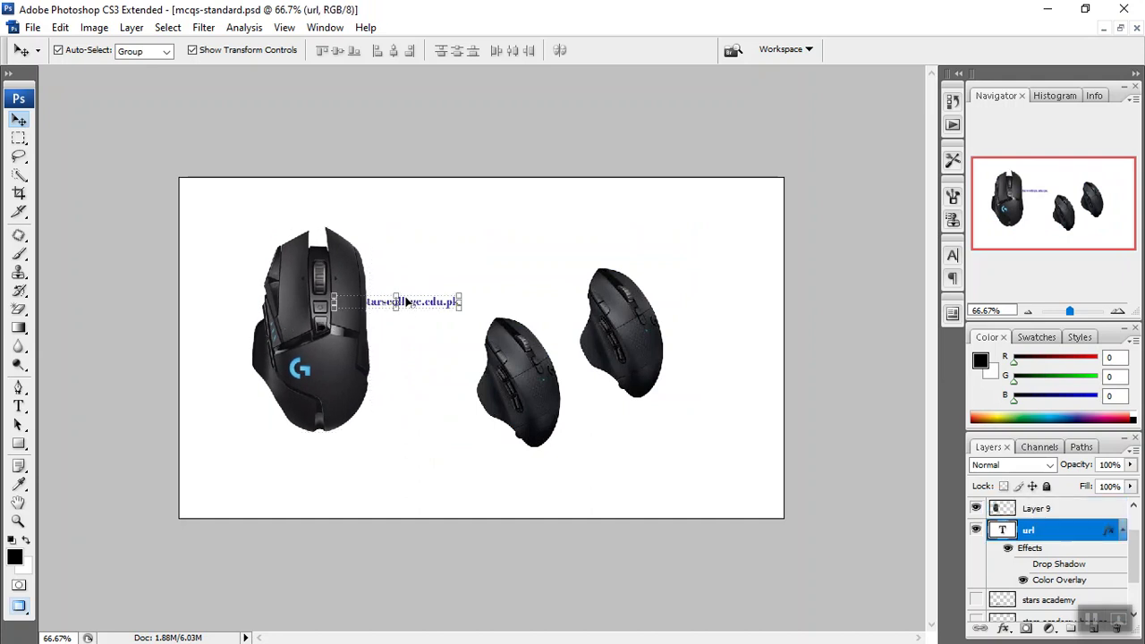
{"action": "key", "text": "Delete"}
Shrink the large mouse and space the three mice evenly in a row.
{"action": "left_click_drag", "start_coordinate": [297, 361], "coordinate": [307, 362]}
{"action": "left_click_drag", "start_coordinate": [215, 225], "coordinate": [221, 258]}
{"action": "left_click_drag", "start_coordinate": [225, 343], "coordinate": [242, 345]}
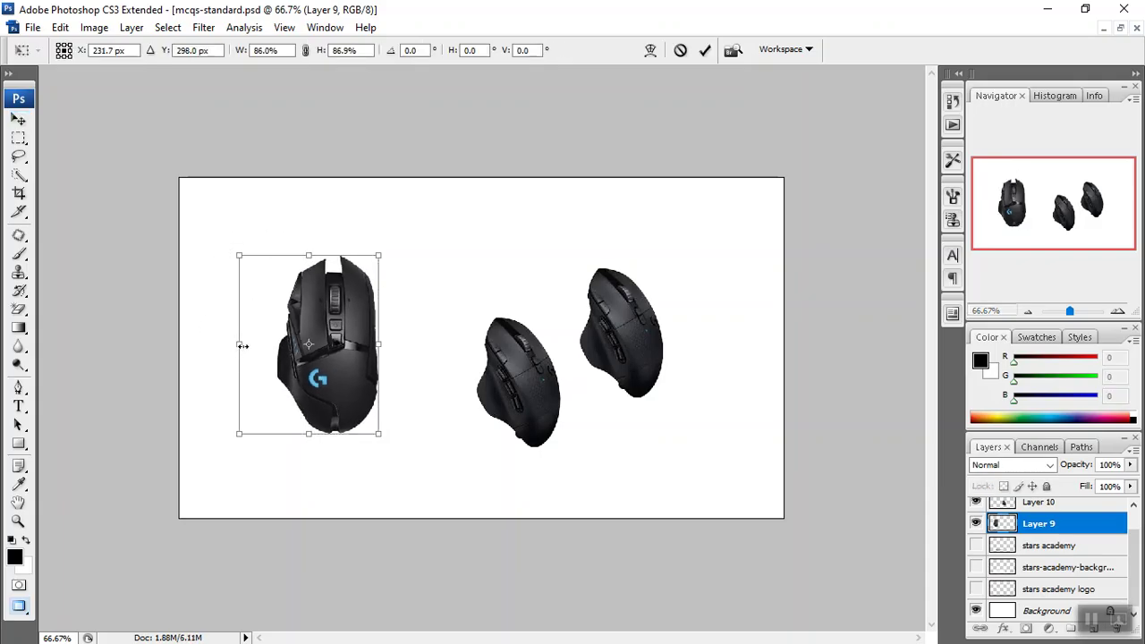
{"action": "key", "text": "Return"}
{"action": "left_click_drag", "start_coordinate": [539, 398], "coordinate": [438, 369]}
{"action": "left_click_drag", "start_coordinate": [630, 362], "coordinate": [605, 370]}
{"action": "left_click_drag", "start_coordinate": [427, 361], "coordinate": [468, 352]}
{"action": "left_click_drag", "start_coordinate": [360, 356], "coordinate": [385, 352]}
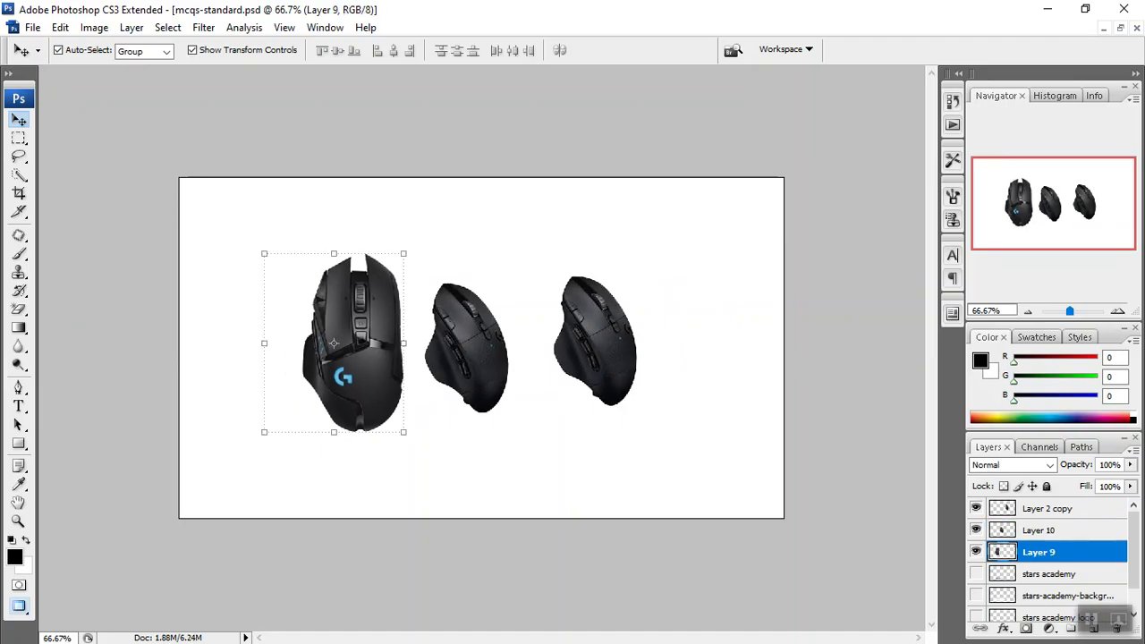
{"action": "left_click", "coordinate": [32, 27]}
Choose Save As with PNG format and browse to peak > DM-September 22 > 28-09-22.
{"action": "mouse_move", "coordinate": [13, 28]}
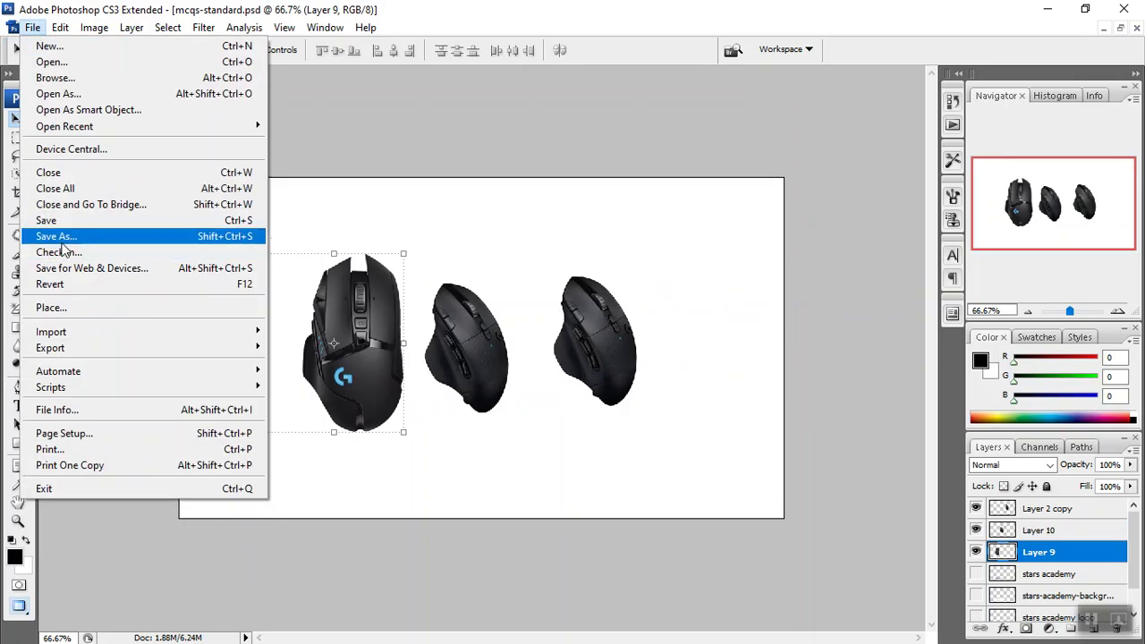
{"action": "left_click", "coordinate": [58, 236]}
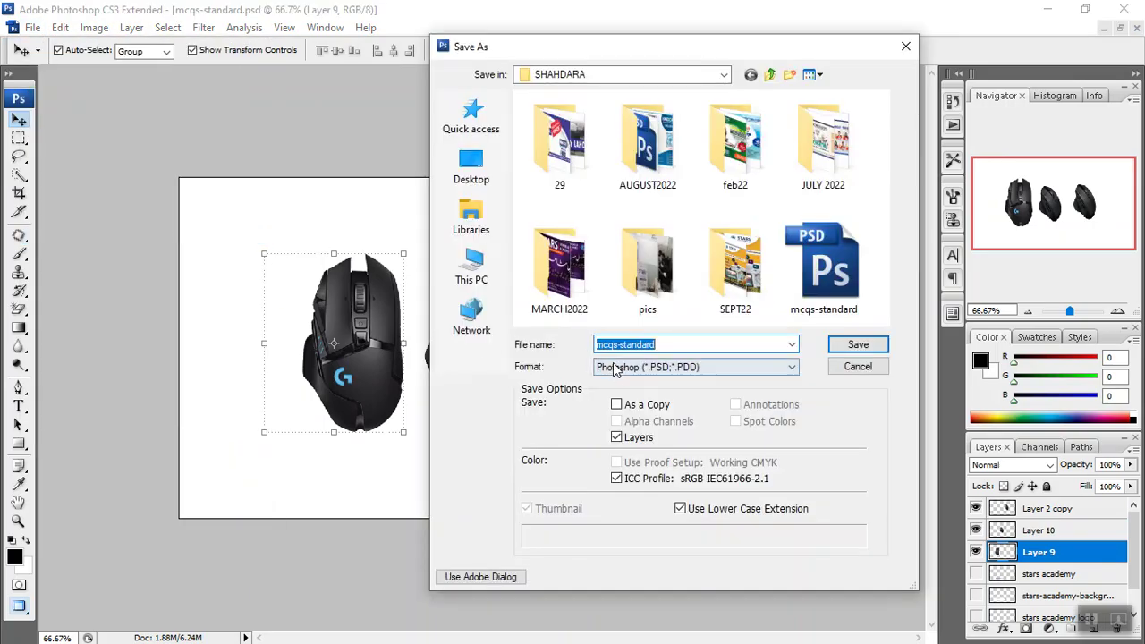
{"action": "left_click", "coordinate": [613, 369]}
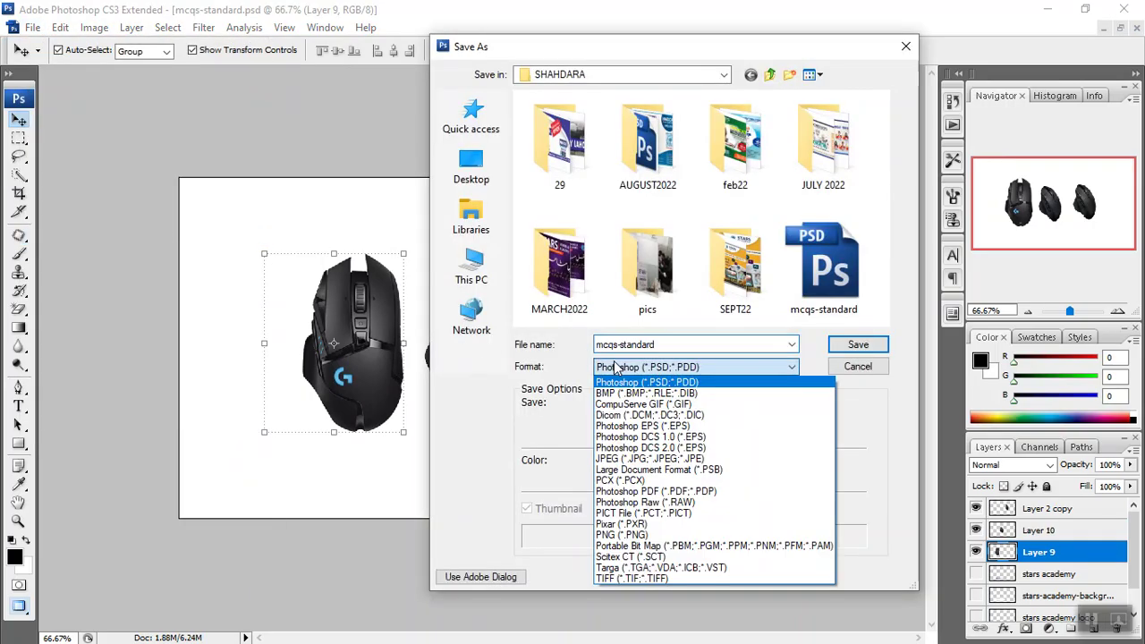
{"action": "left_click", "coordinate": [608, 534]}
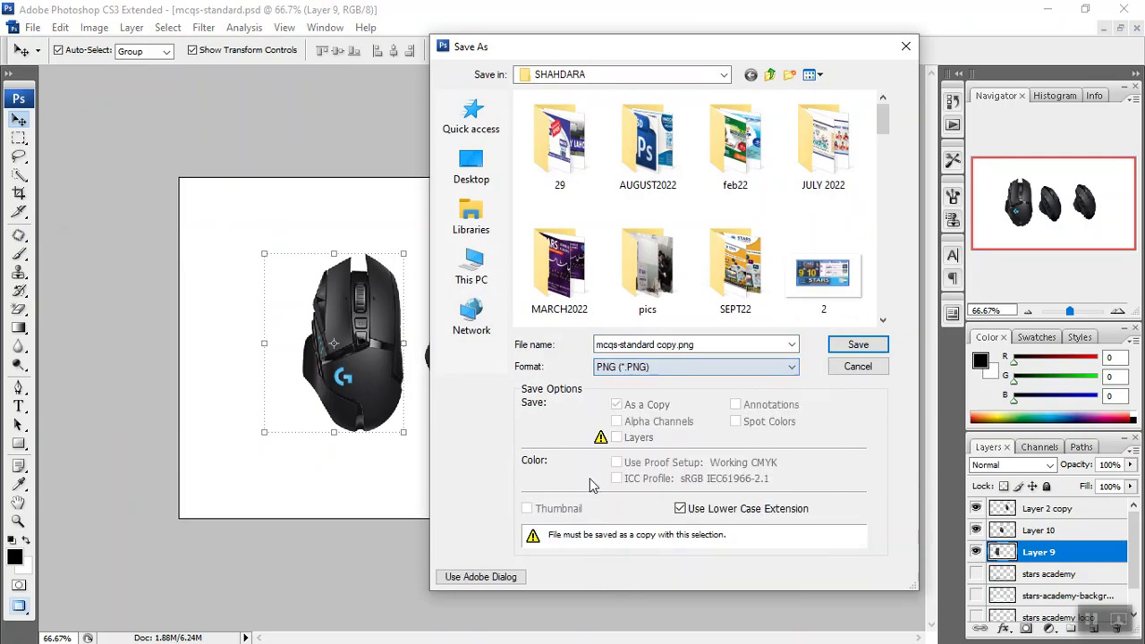
{"action": "left_click", "coordinate": [751, 75]}
{"action": "left_click", "coordinate": [750, 76]}
{"action": "left_click", "coordinate": [541, 204]}
{"action": "key", "text": "p"}
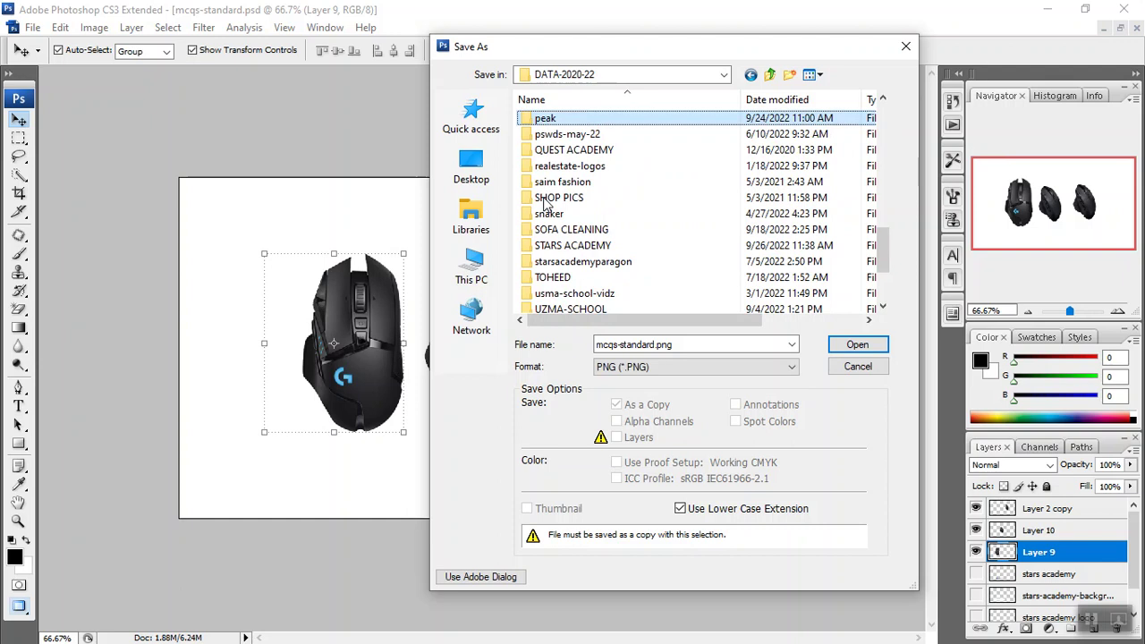
{"action": "double_click", "coordinate": [551, 121]}
{"action": "left_click", "coordinate": [558, 168]}
{"action": "key", "text": "d"}
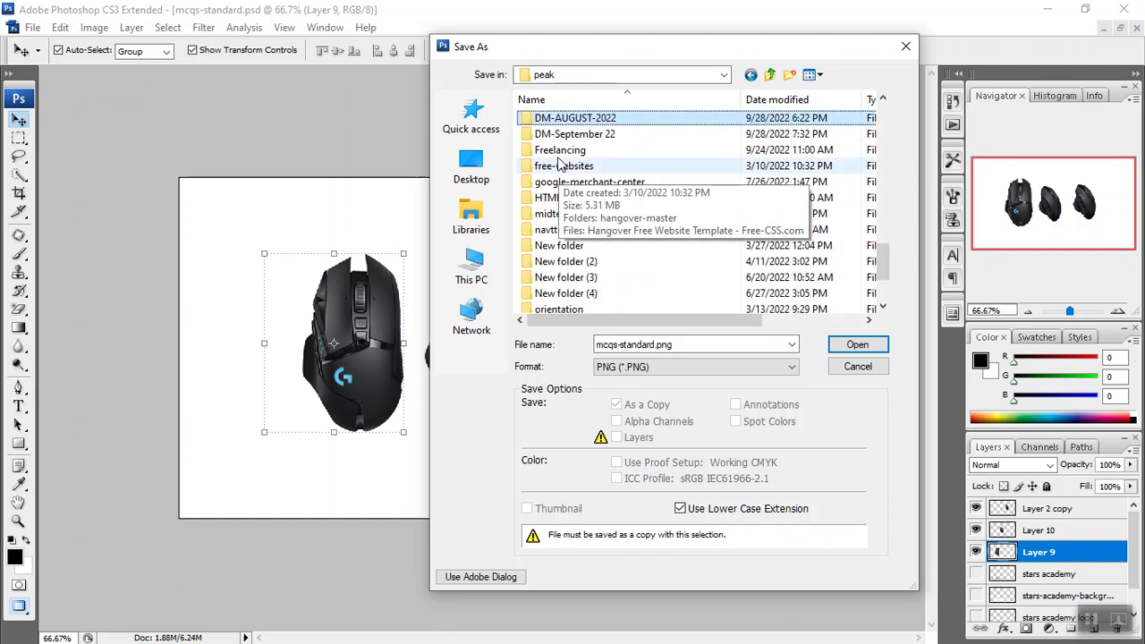
{"action": "double_click", "coordinate": [565, 135]}
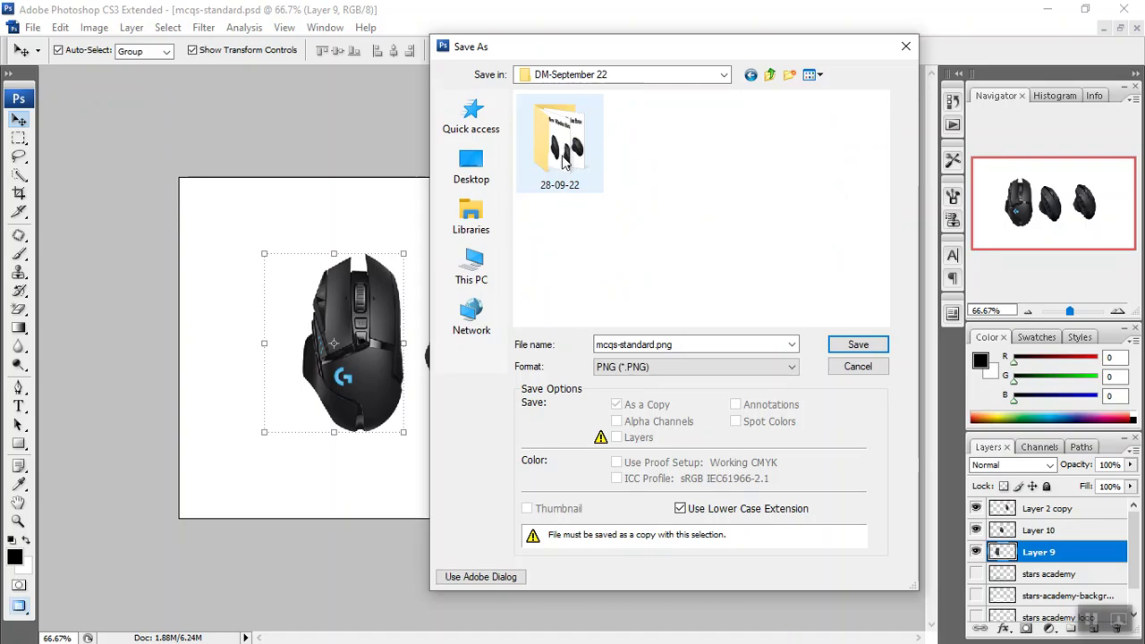
{"action": "double_click", "coordinate": [564, 160]}
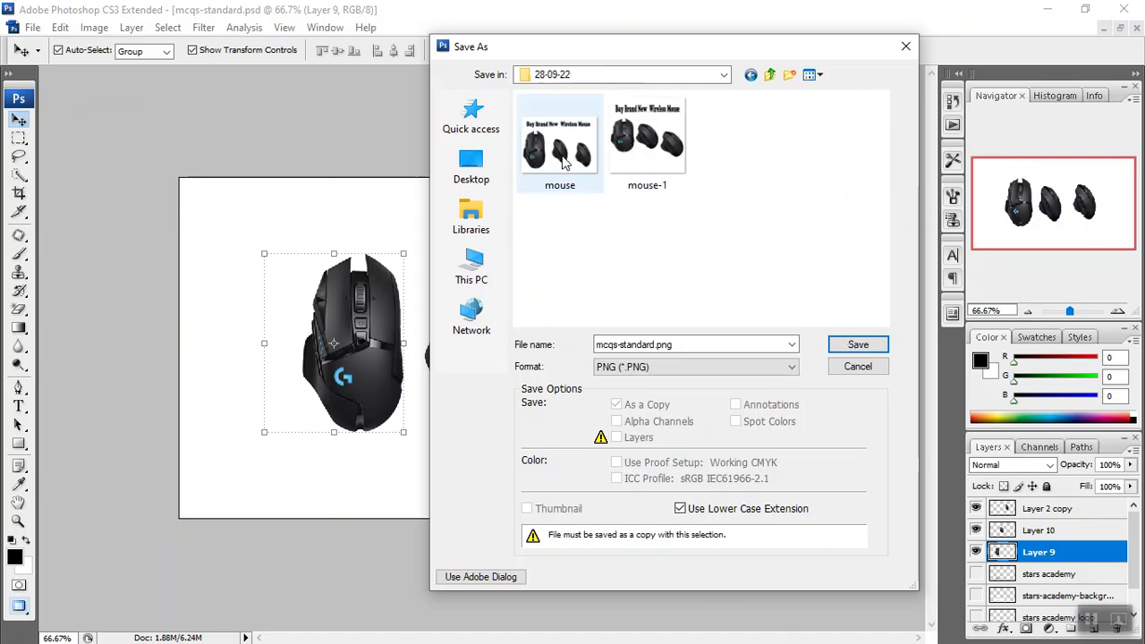
Save the file under the name 1, accepting the default PNG options.
{"action": "double_click", "coordinate": [692, 344]}
{"action": "type", "text": "1"}
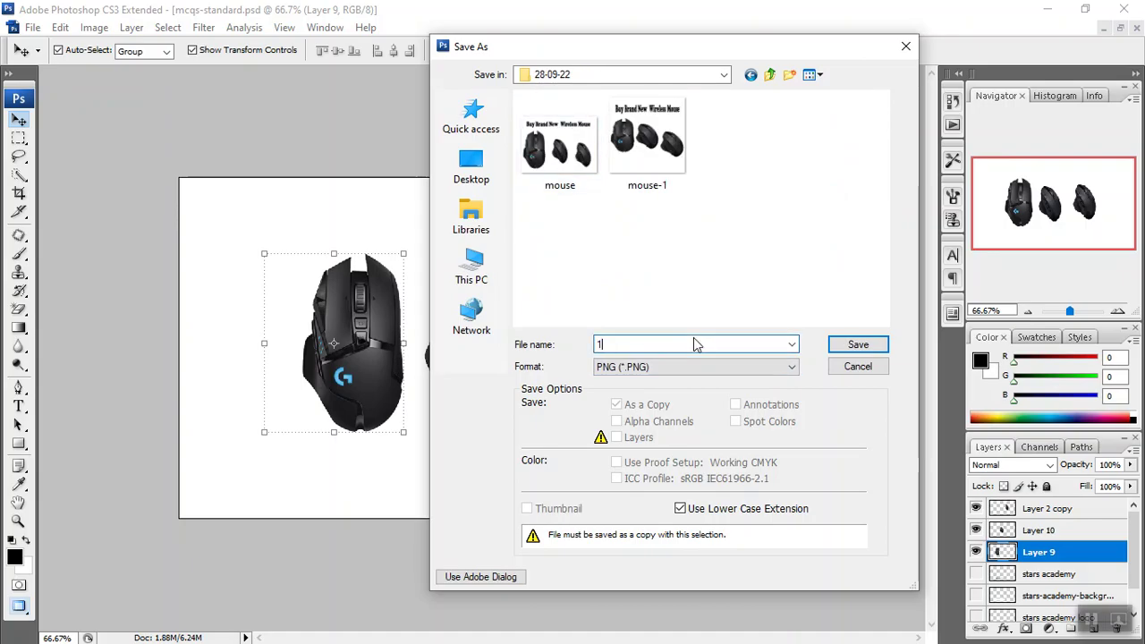
{"action": "left_click", "coordinate": [831, 344]}
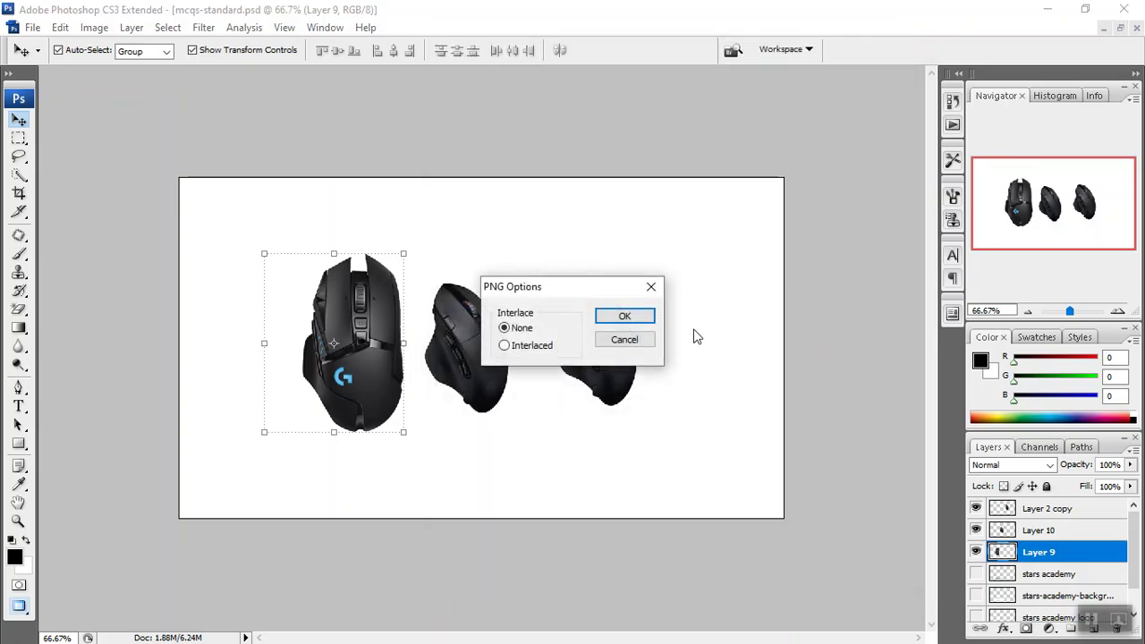
{"action": "left_click", "coordinate": [646, 318]}
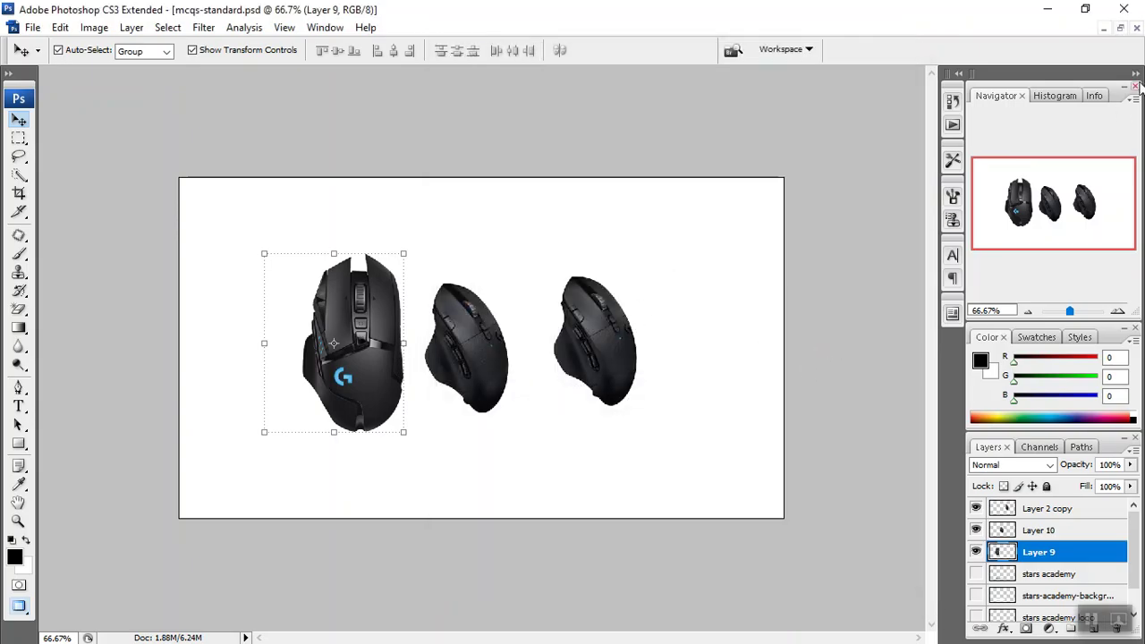
Return to the browser and start a What's New post with a photo from the computer.
{"action": "left_click", "coordinate": [1050, 11]}
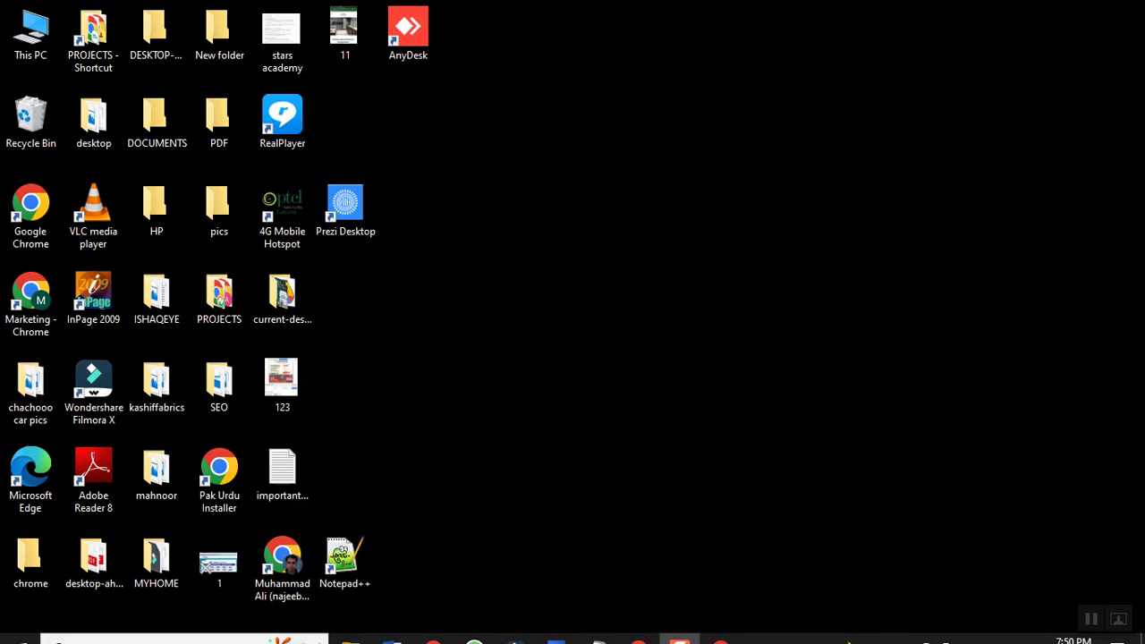
{"action": "left_click", "coordinate": [728, 631]}
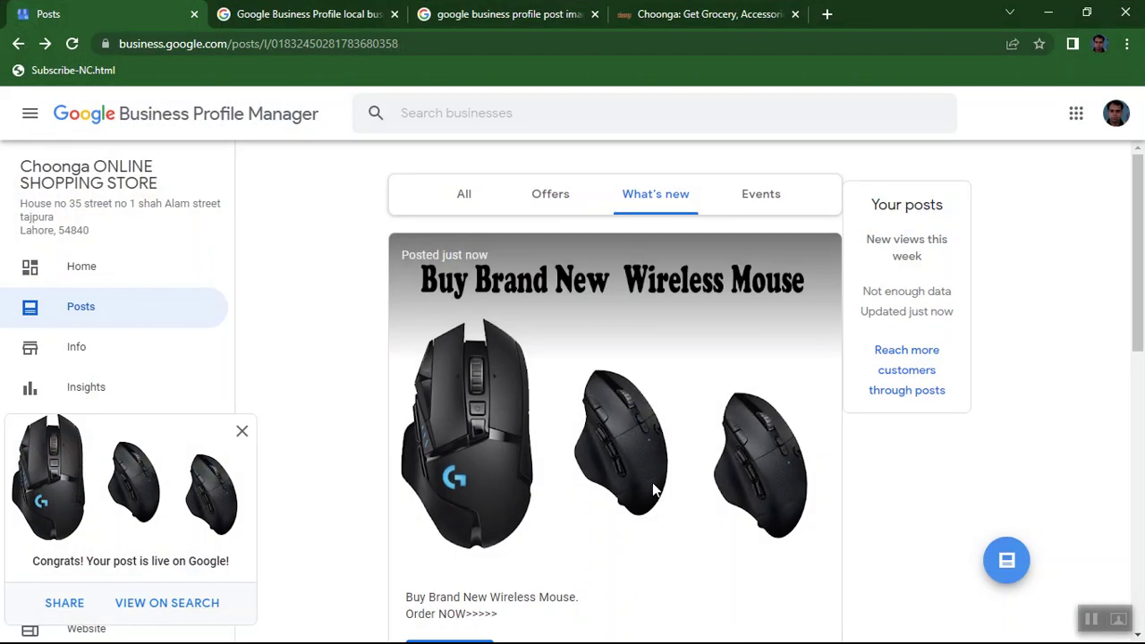
{"action": "left_click", "coordinate": [1006, 560]}
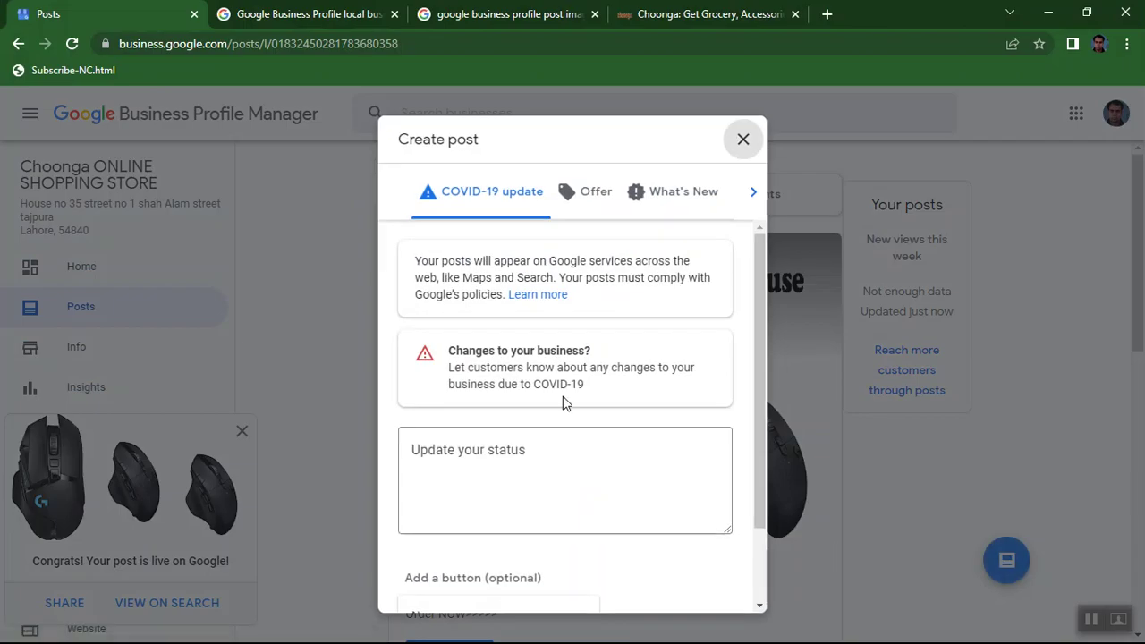
{"action": "left_click", "coordinate": [670, 193]}
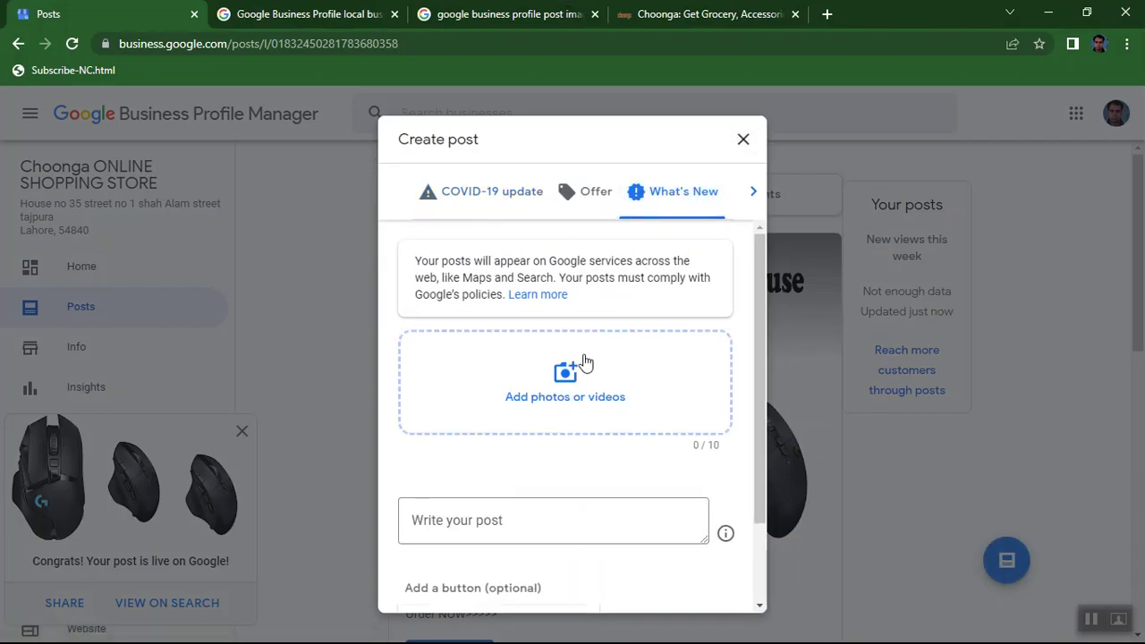
{"action": "left_click", "coordinate": [550, 394]}
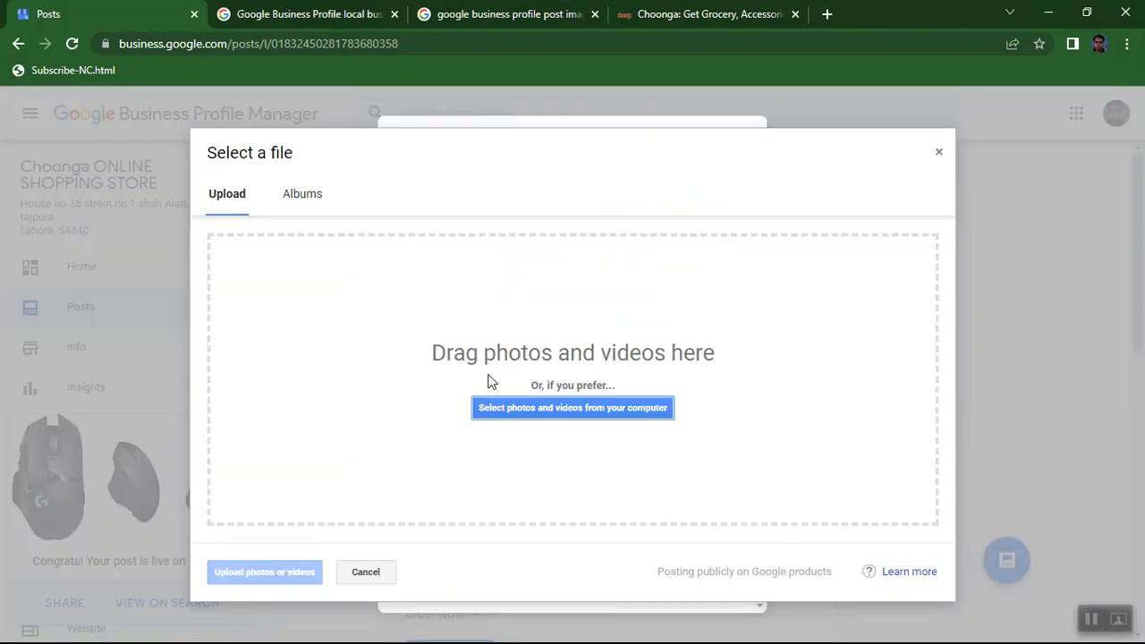
{"action": "left_click", "coordinate": [560, 414]}
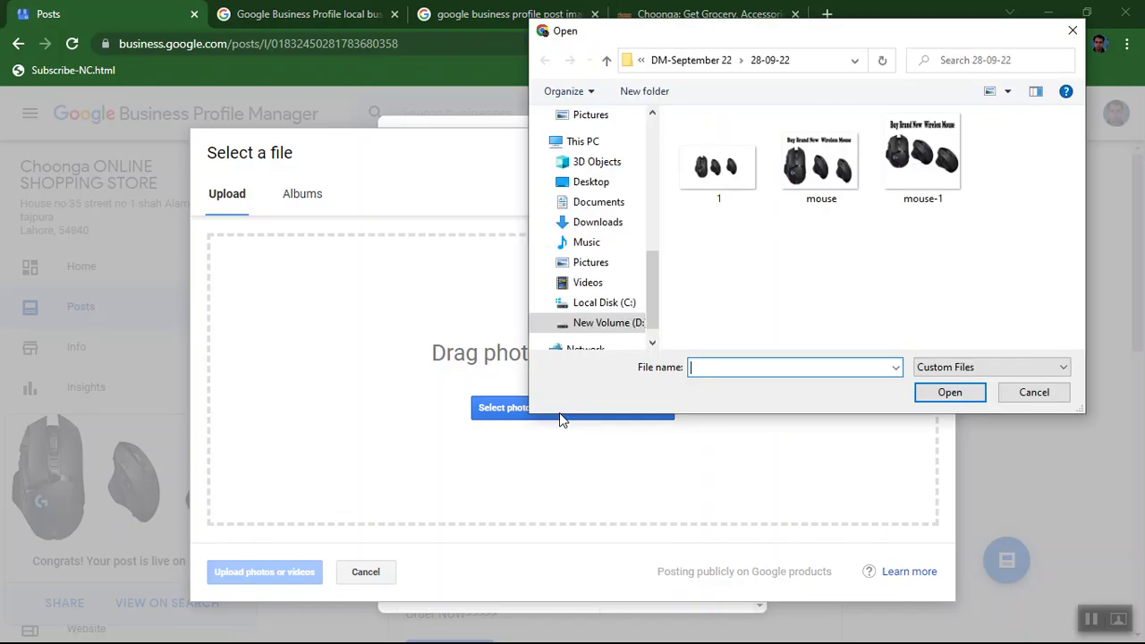
Upload the three-mouse image named 1 and publish the post.
{"action": "double_click", "coordinate": [696, 193]}
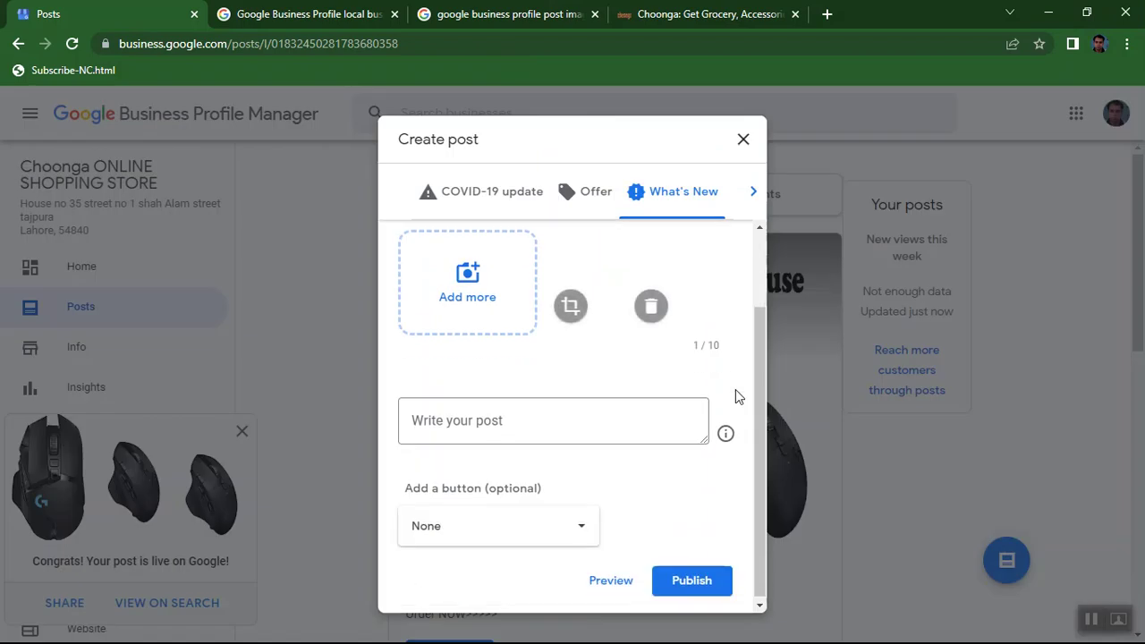
{"action": "left_click", "coordinate": [686, 591]}
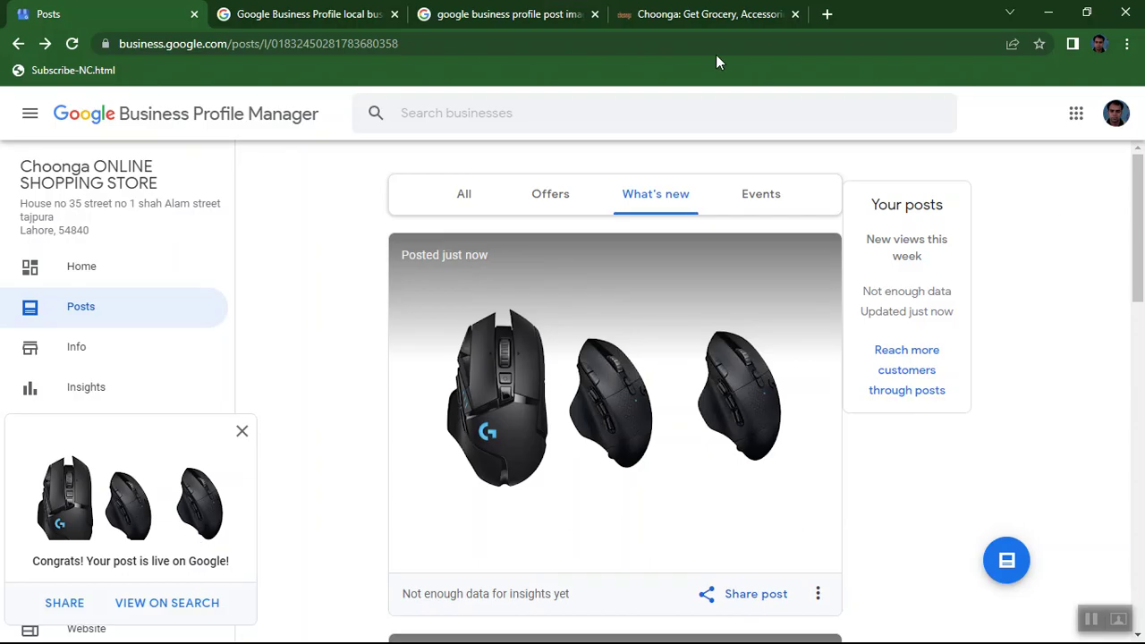
{"action": "left_click", "coordinate": [506, 15]}
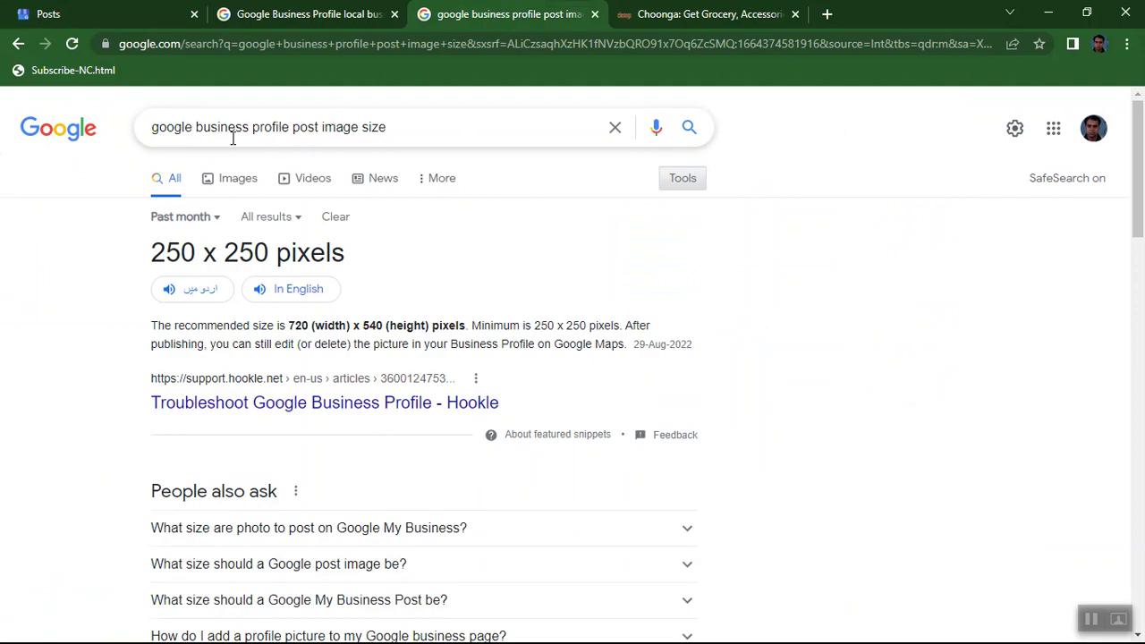
Change the Google query from post image size to 'video size' and run the search.
{"action": "left_click_drag", "start_coordinate": [292, 127], "coordinate": [420, 128]}
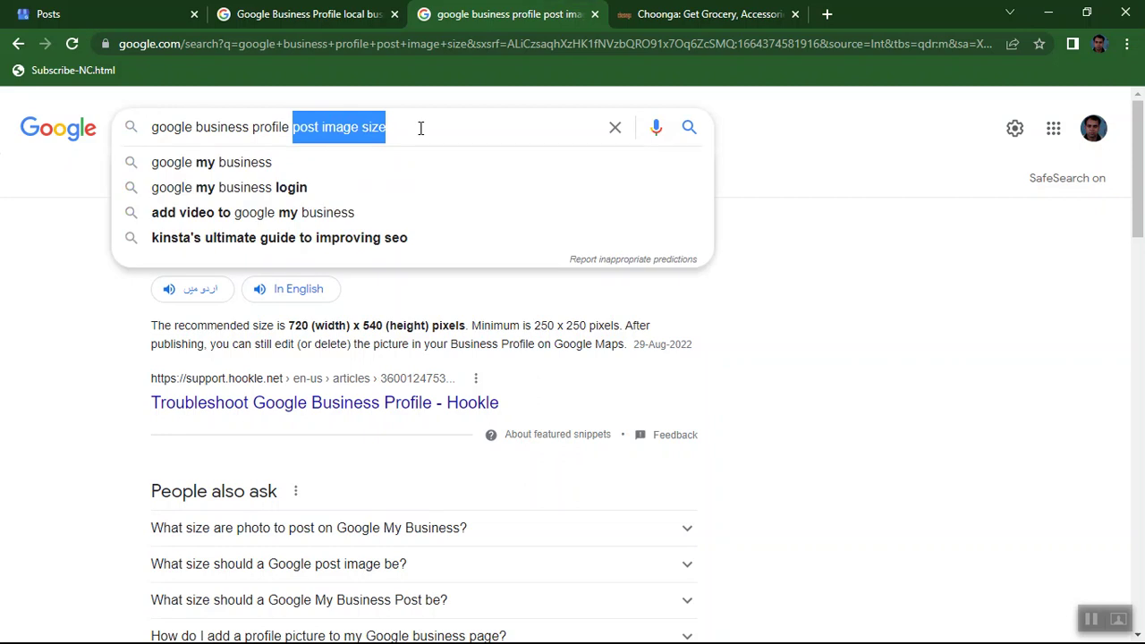
{"action": "type", "text": "vide"}
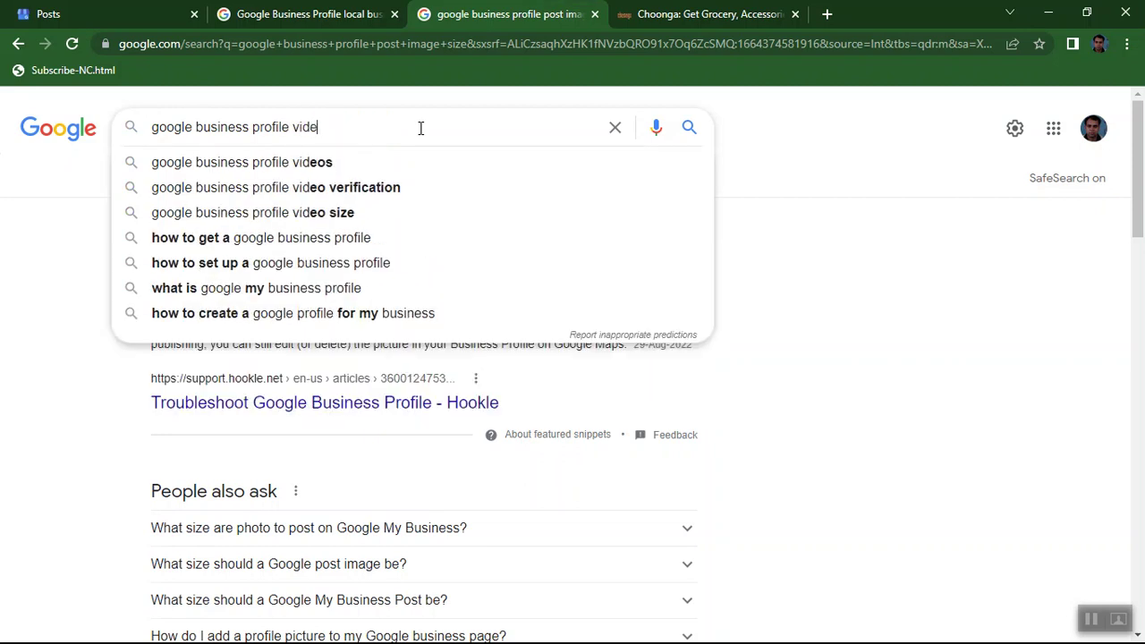
{"action": "type", "text": "o s"}
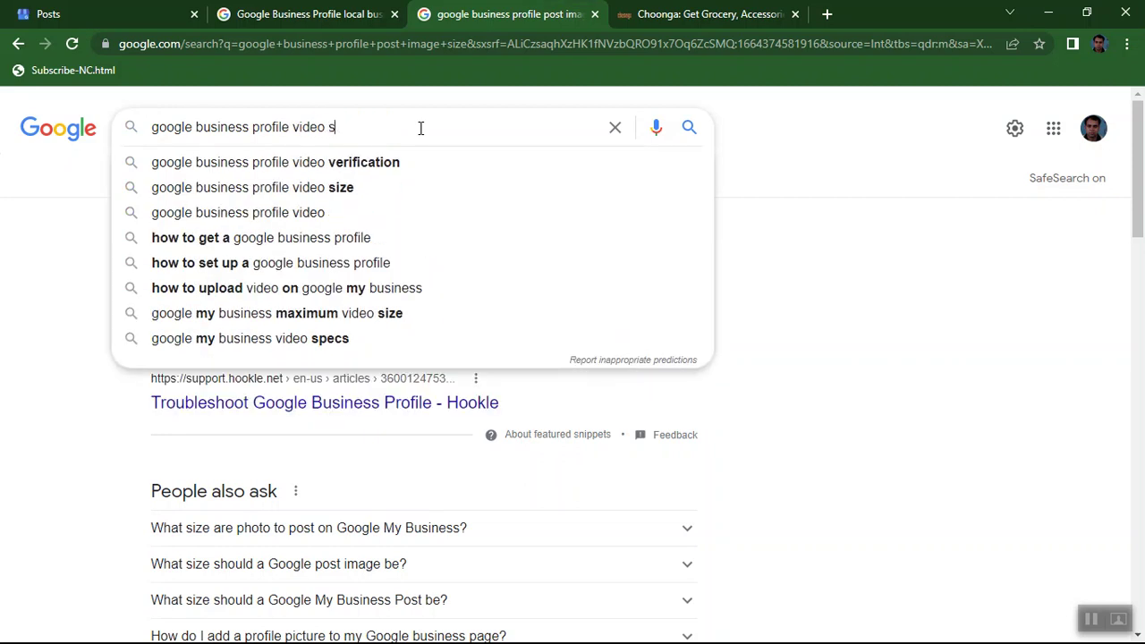
{"action": "type", "text": "ize"}
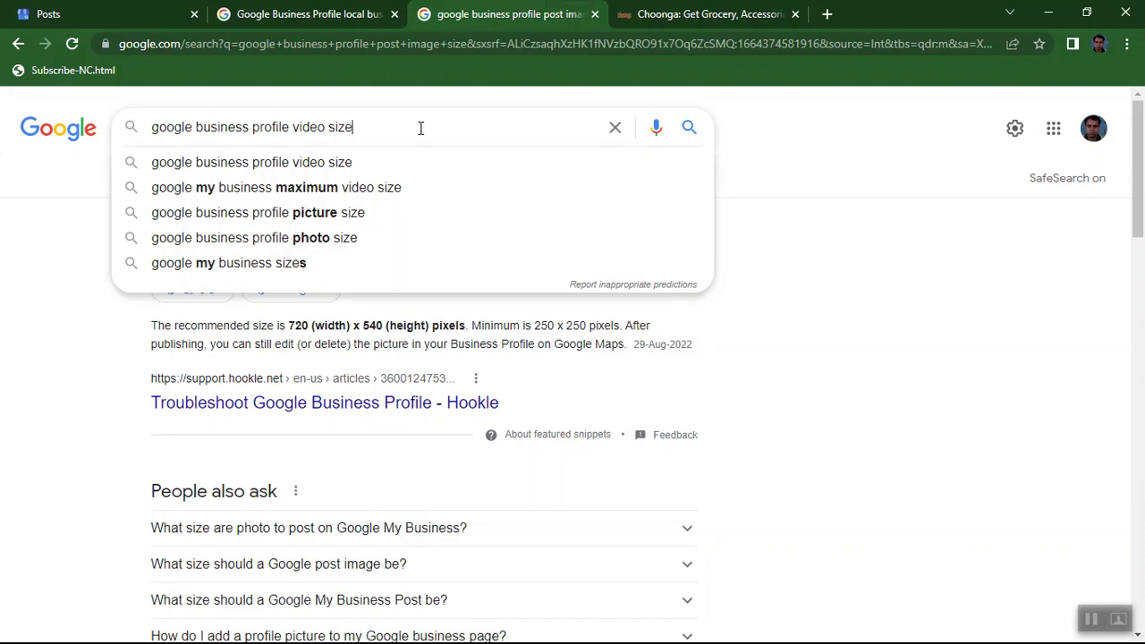
{"action": "key", "text": "Return"}
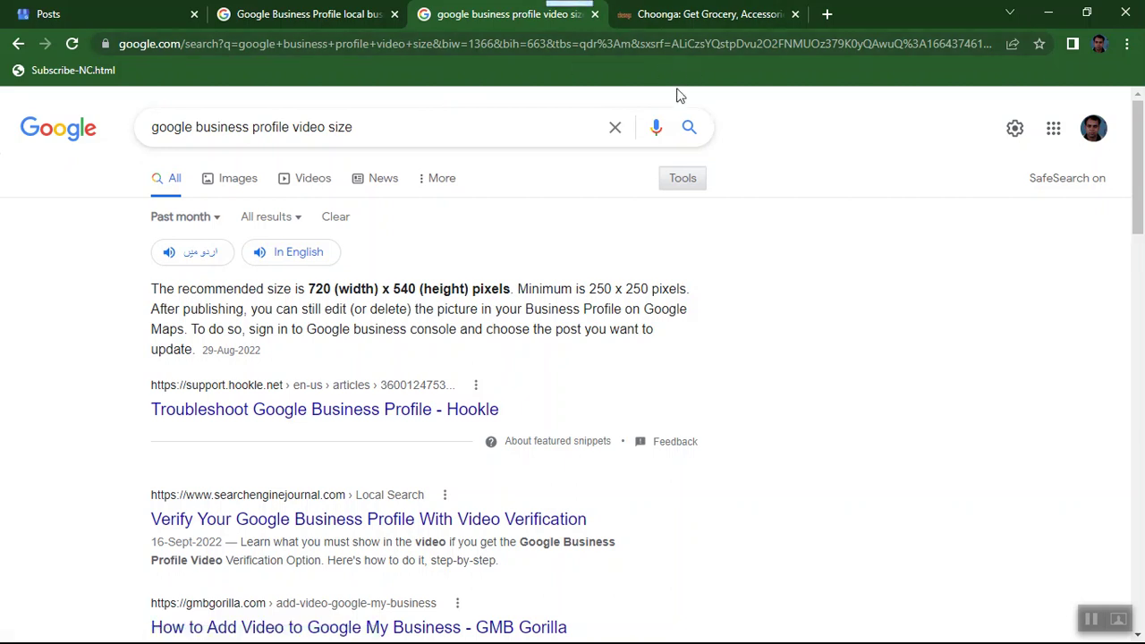
{"action": "left_click", "coordinate": [690, 131]}
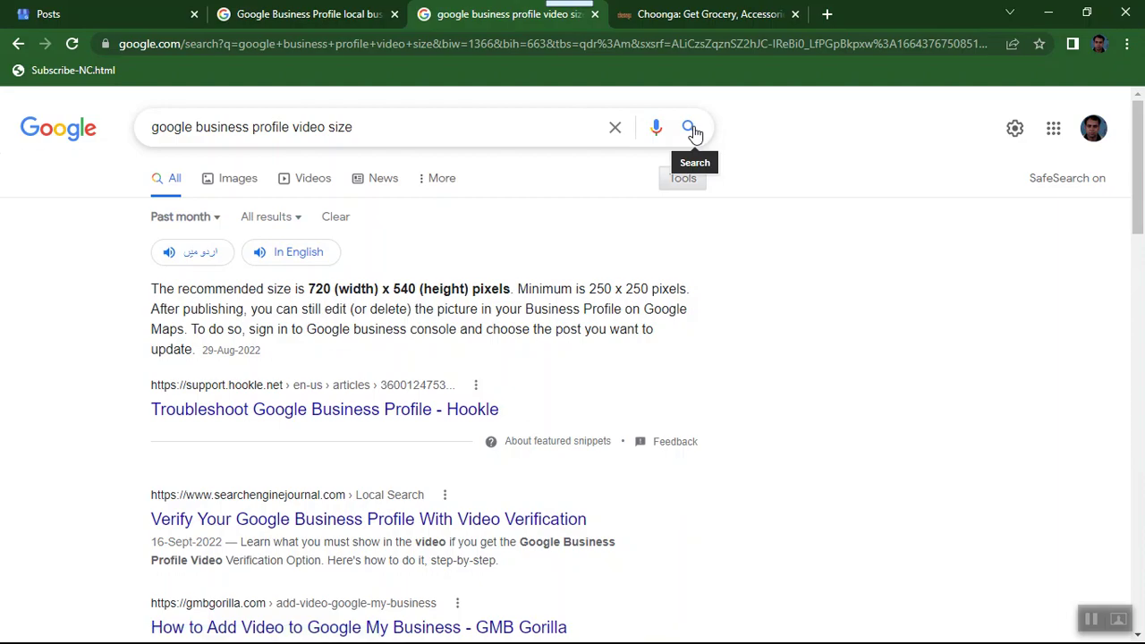
Expand 'Can I add video to Google business page?' to read the 720 x 540 pixel recommendation.
{"action": "scroll", "coordinate": [569, 308], "scroll_direction": "down", "scroll_amount": 2}
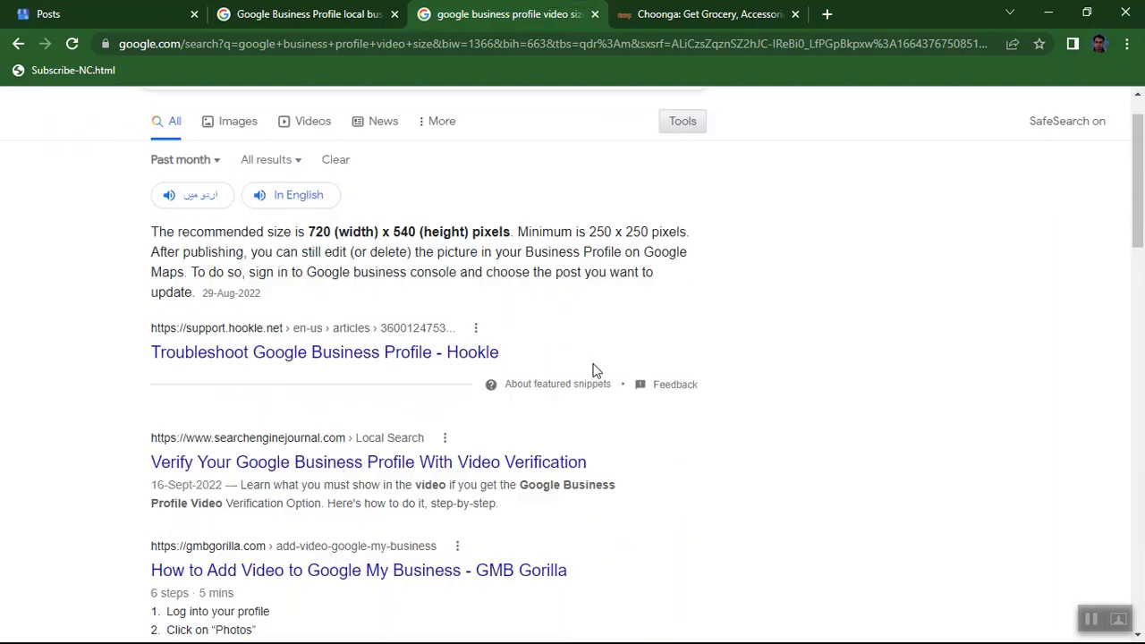
{"action": "scroll", "coordinate": [596, 370], "scroll_direction": "up", "scroll_amount": 2}
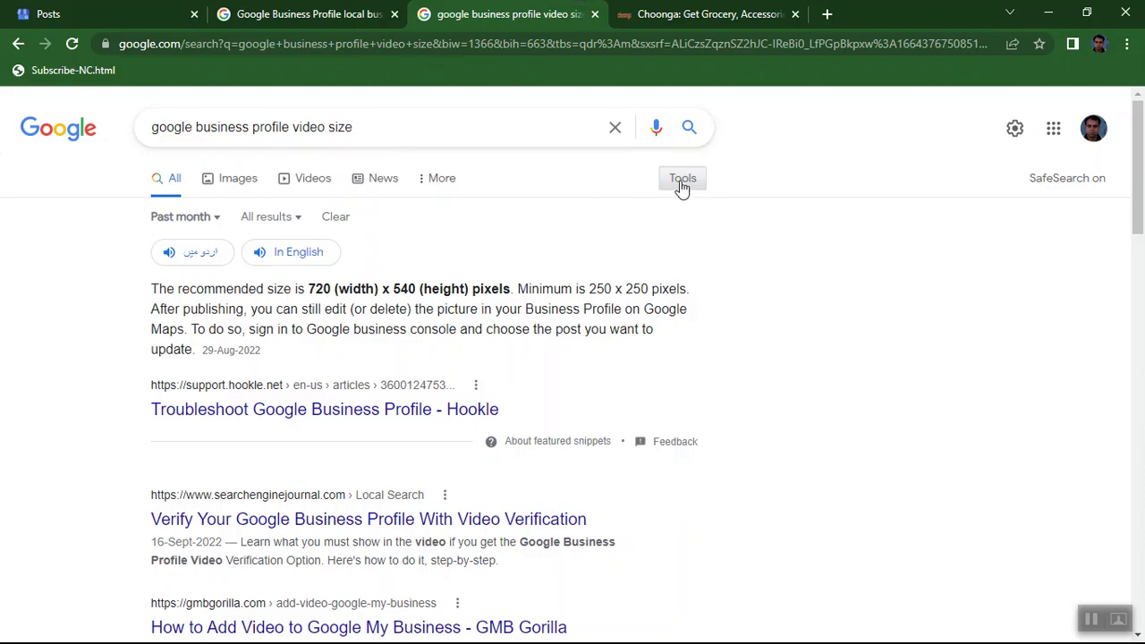
{"action": "scroll", "coordinate": [681, 186], "scroll_direction": "down", "scroll_amount": 4}
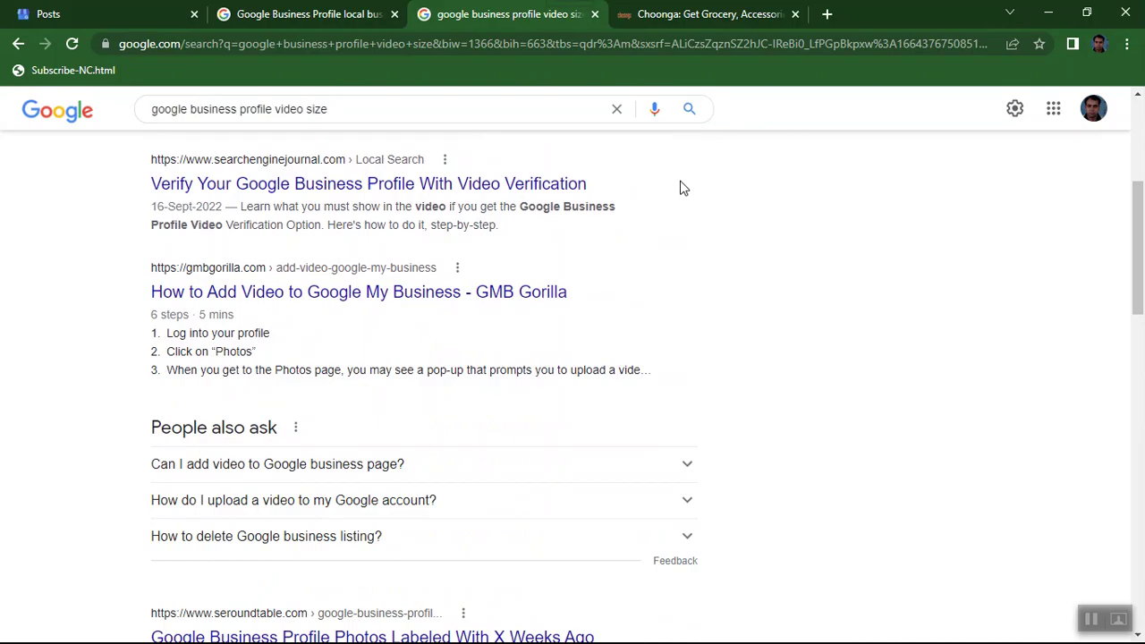
{"action": "scroll", "coordinate": [682, 186], "scroll_direction": "down", "scroll_amount": 1}
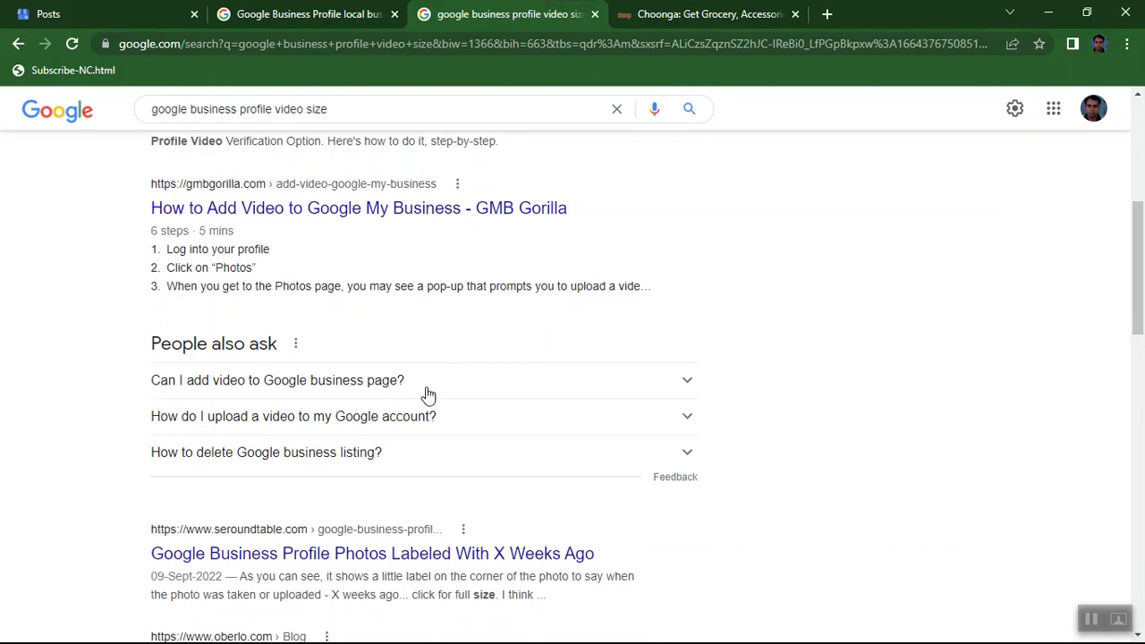
{"action": "left_click", "coordinate": [371, 390]}
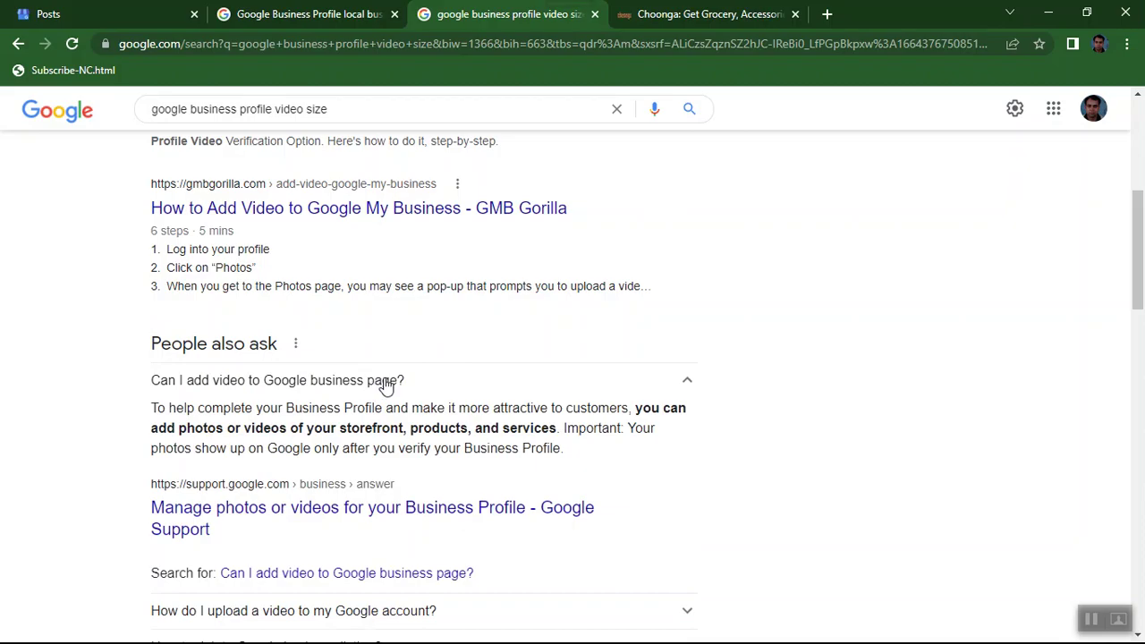
{"action": "scroll", "coordinate": [399, 382], "scroll_direction": "down", "scroll_amount": 2}
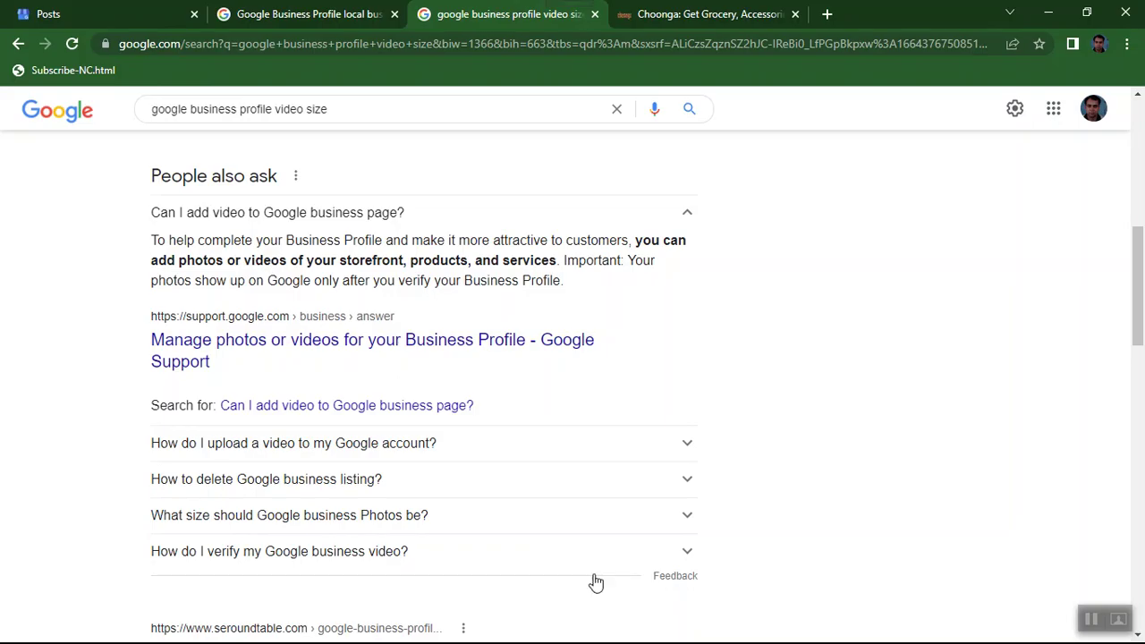
{"action": "scroll", "coordinate": [326, 540], "scroll_direction": "down", "scroll_amount": 4}
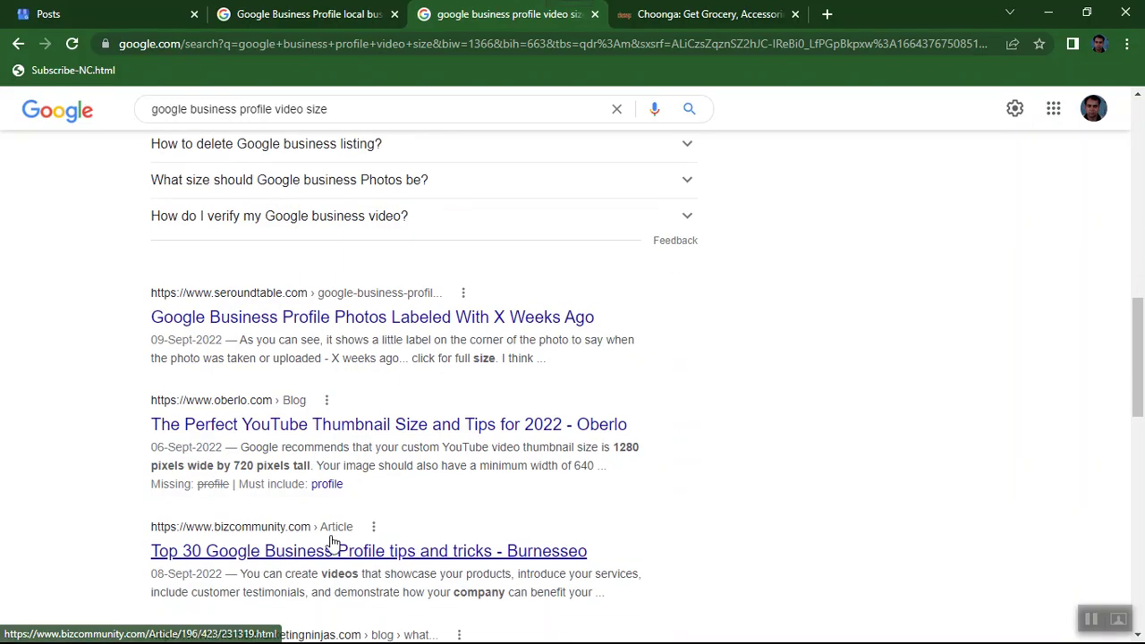
{"action": "scroll", "coordinate": [326, 543], "scroll_direction": "up", "scroll_amount": 10}
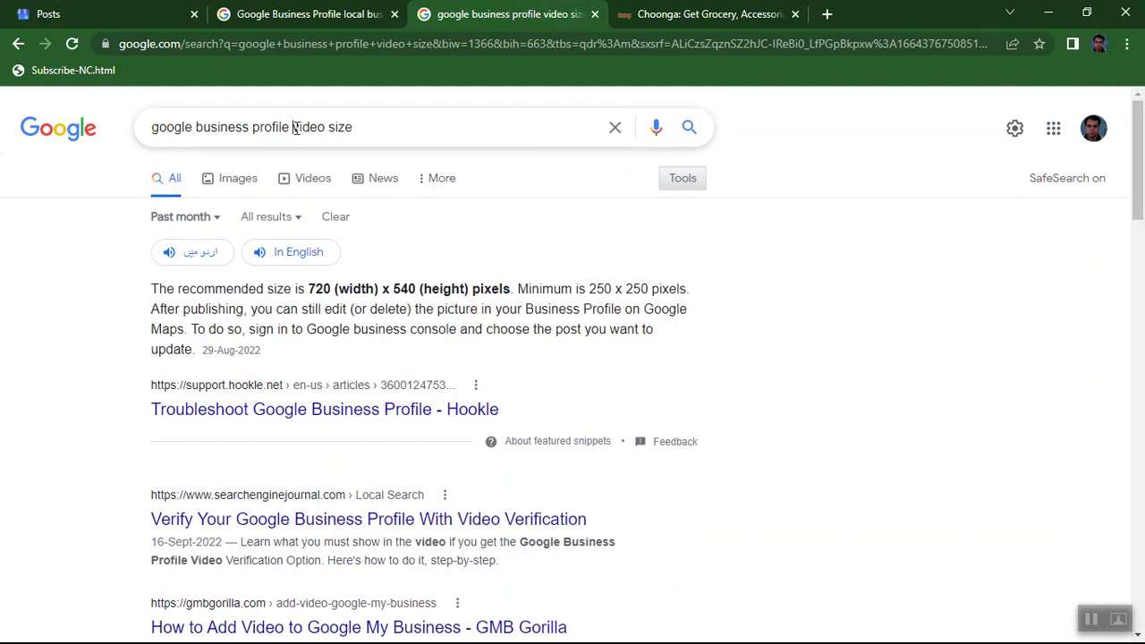
Search for the Google Business Profile cover photo size, which is 720 x 720 pixels.
{"action": "left_click_drag", "start_coordinate": [293, 127], "coordinate": [370, 125]}
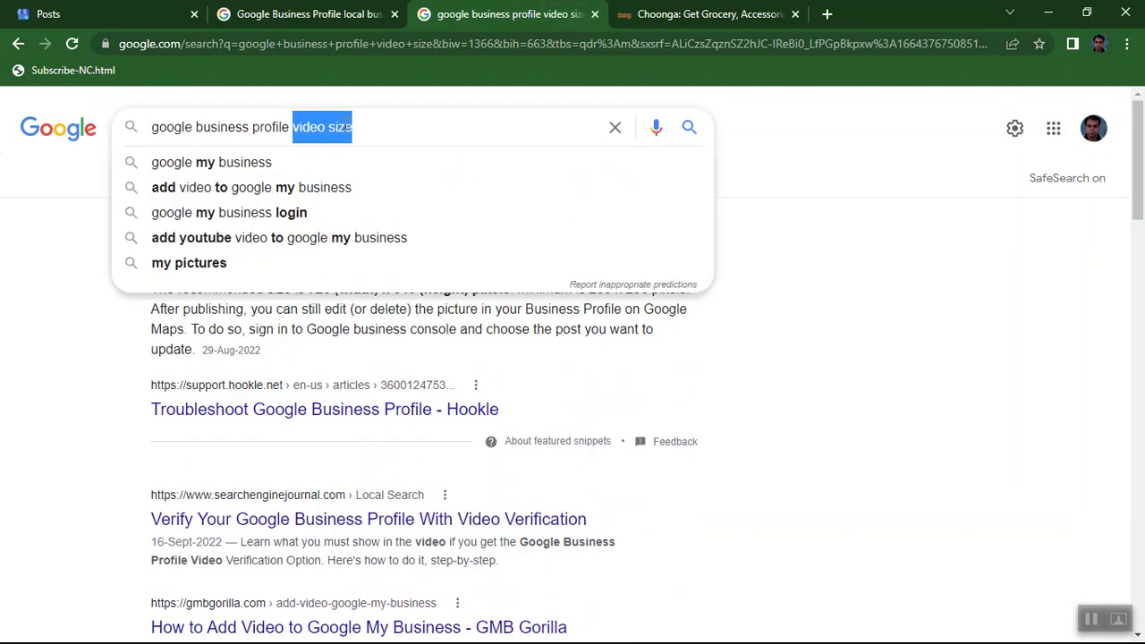
{"action": "type", "text": "cove"}
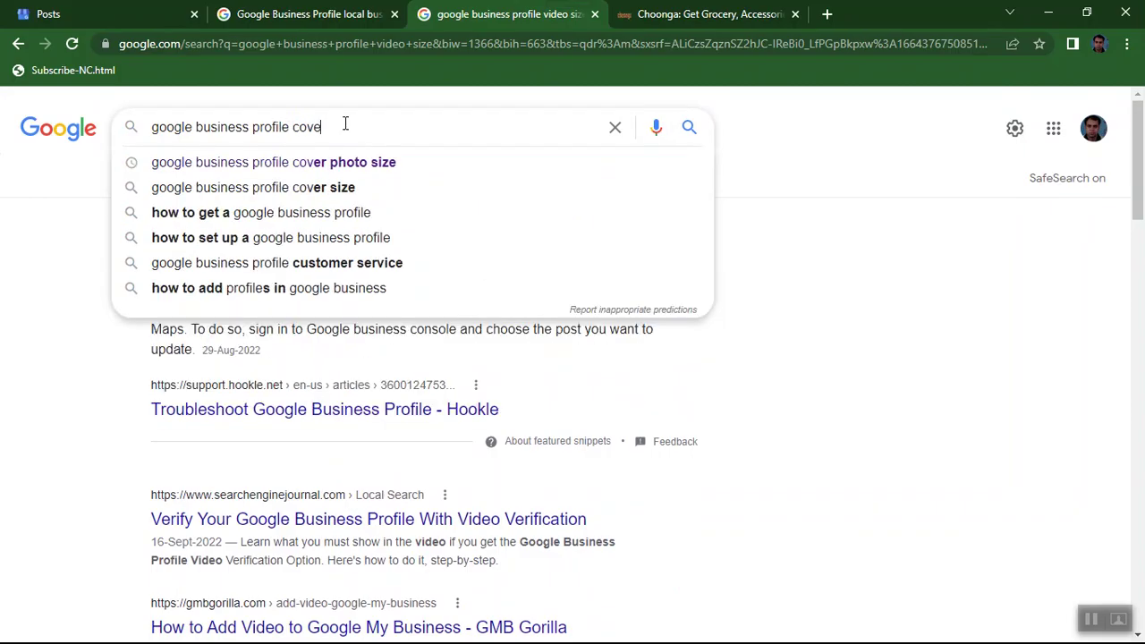
{"action": "type", "text": "r photo"}
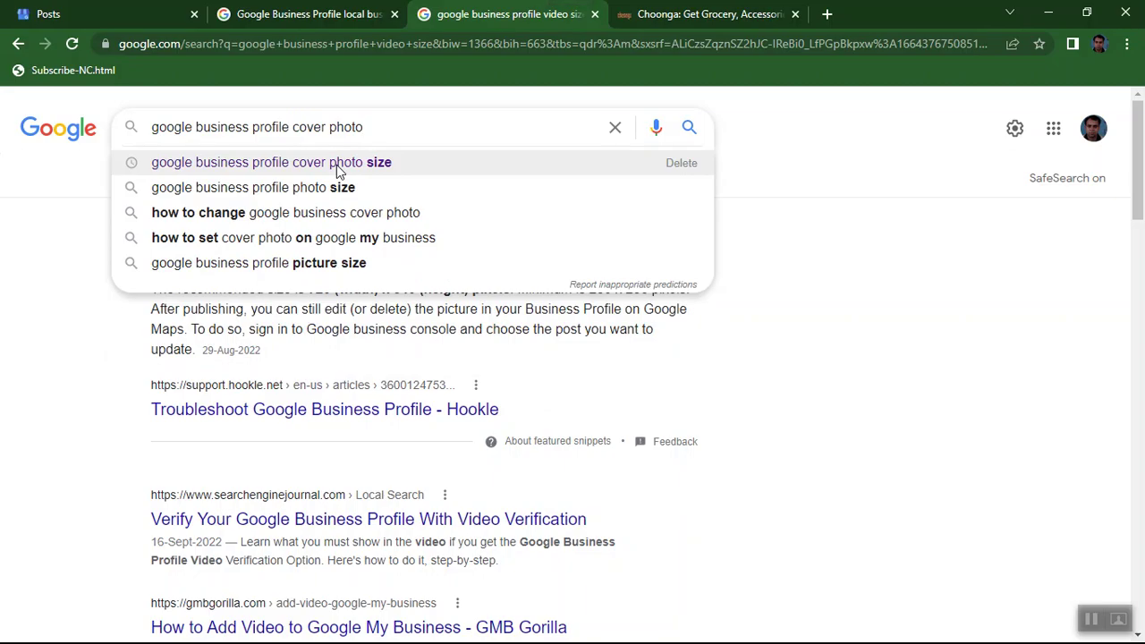
{"action": "left_click", "coordinate": [338, 163]}
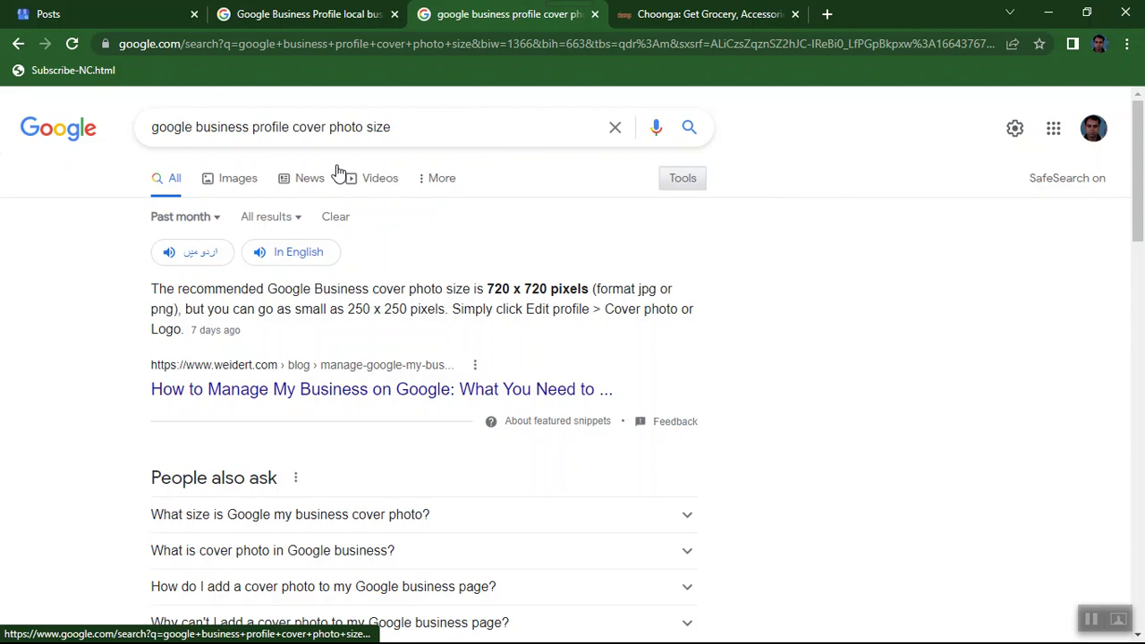
Return to the Business Profile Posts page and scroll down through it.
{"action": "left_click", "coordinate": [92, 13]}
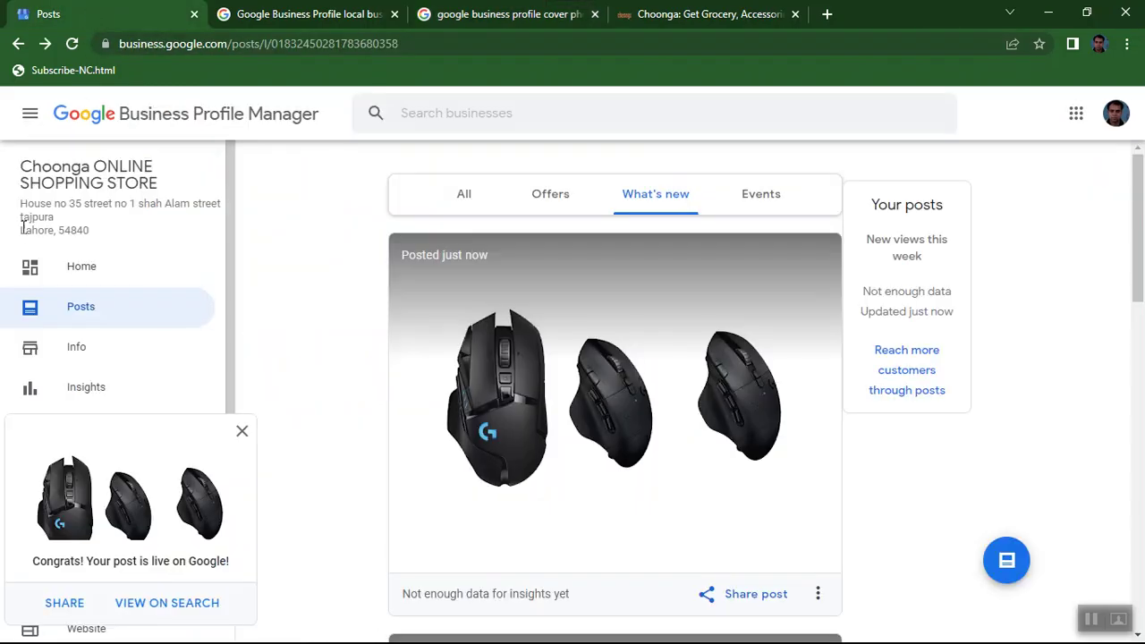
{"action": "scroll", "coordinate": [62, 354], "scroll_direction": "down", "scroll_amount": 1}
{"action": "scroll", "coordinate": [63, 354], "scroll_direction": "down", "scroll_amount": 2}
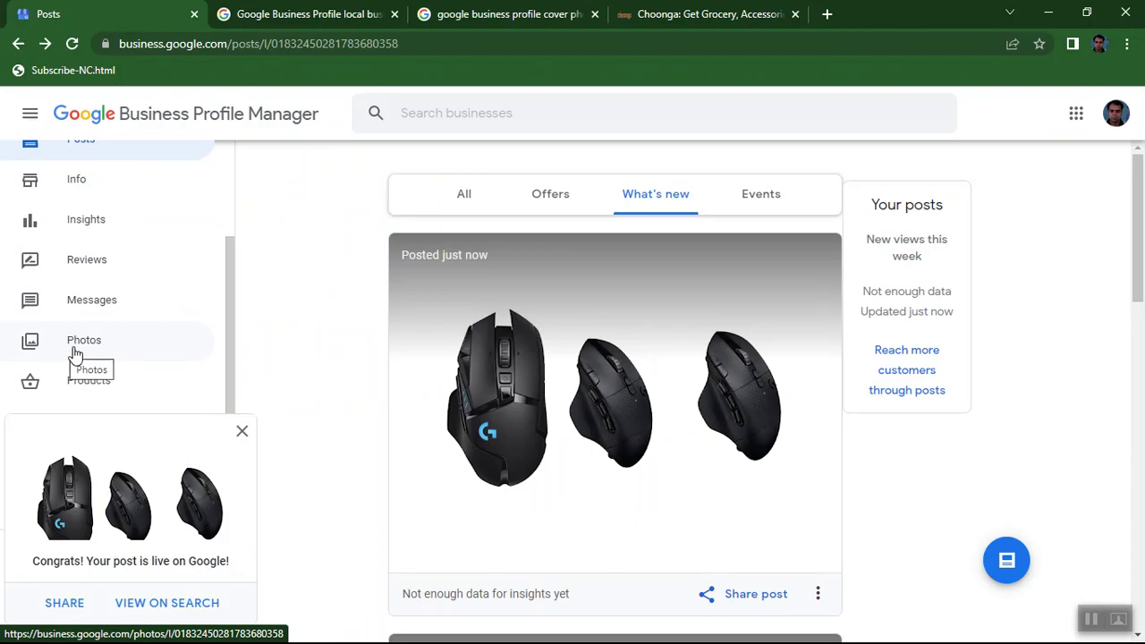
Open the Photos page showing the store's cover photo, logo, videos and pictures.
{"action": "left_click", "coordinate": [76, 351]}
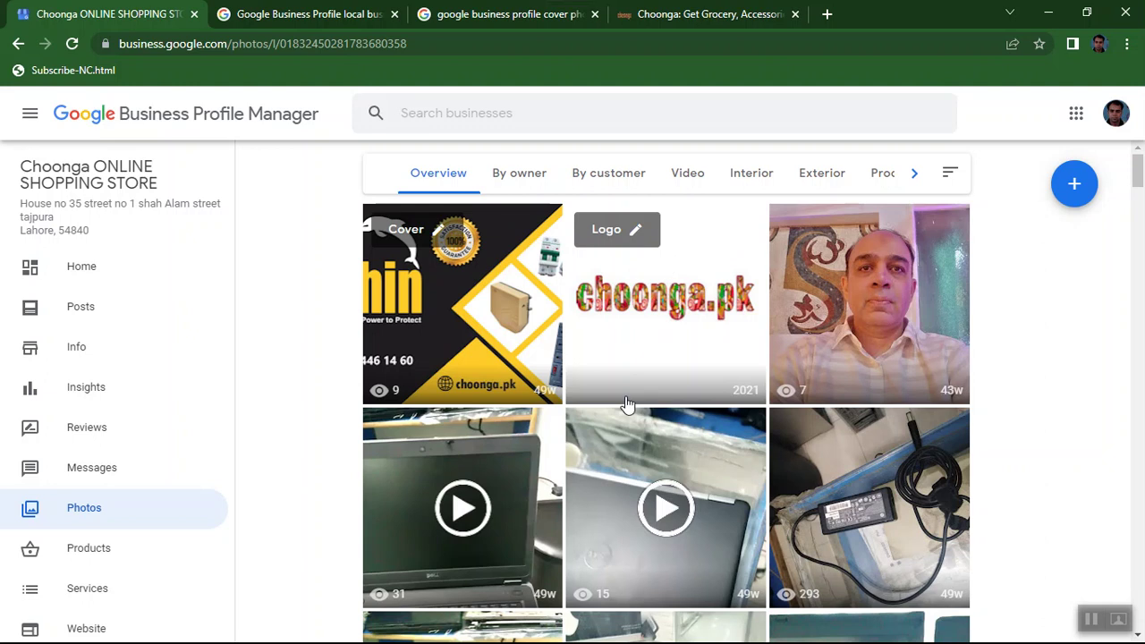
{"action": "scroll", "coordinate": [627, 404], "scroll_direction": "down", "scroll_amount": 1}
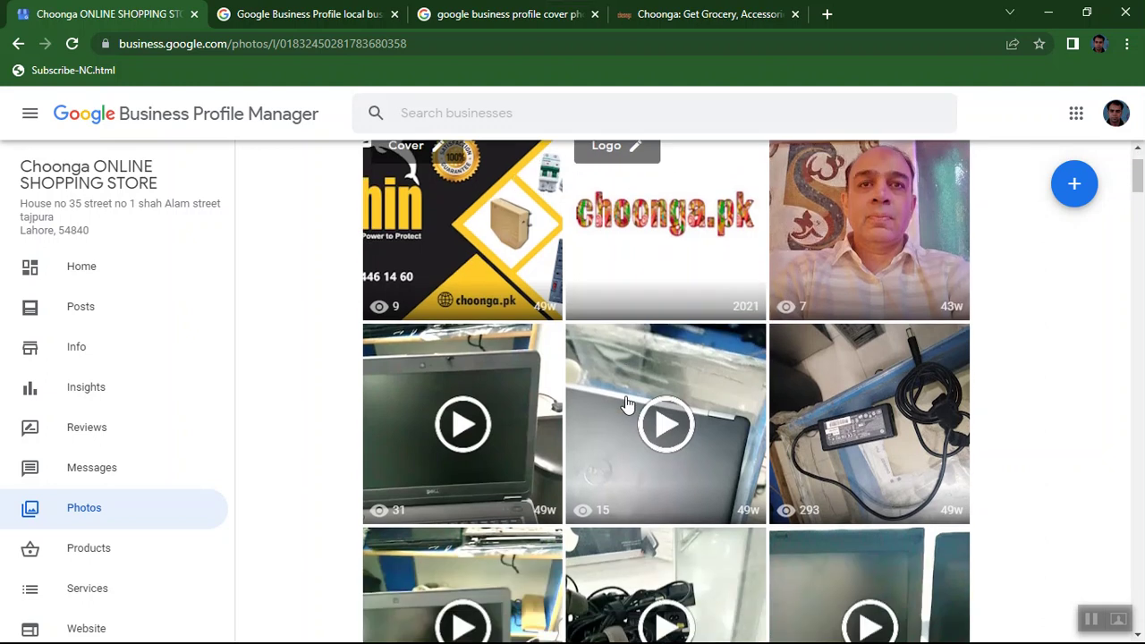
Play the first laptop video from the gallery, then close it back to the Photos grid.
{"action": "left_click", "coordinate": [460, 434]}
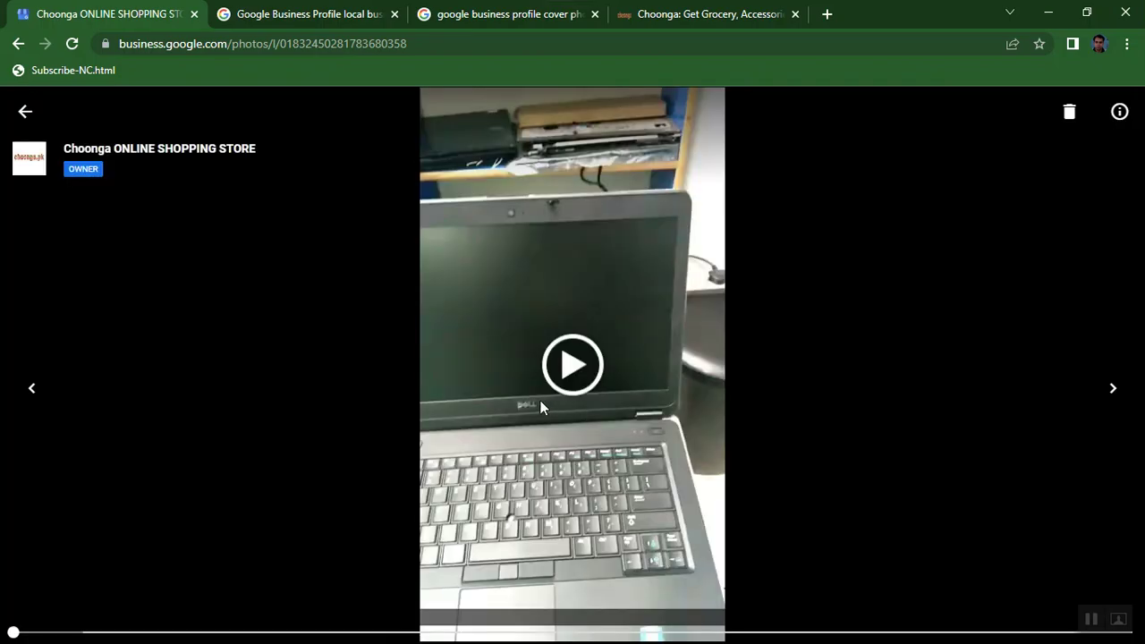
{"action": "left_click", "coordinate": [566, 369]}
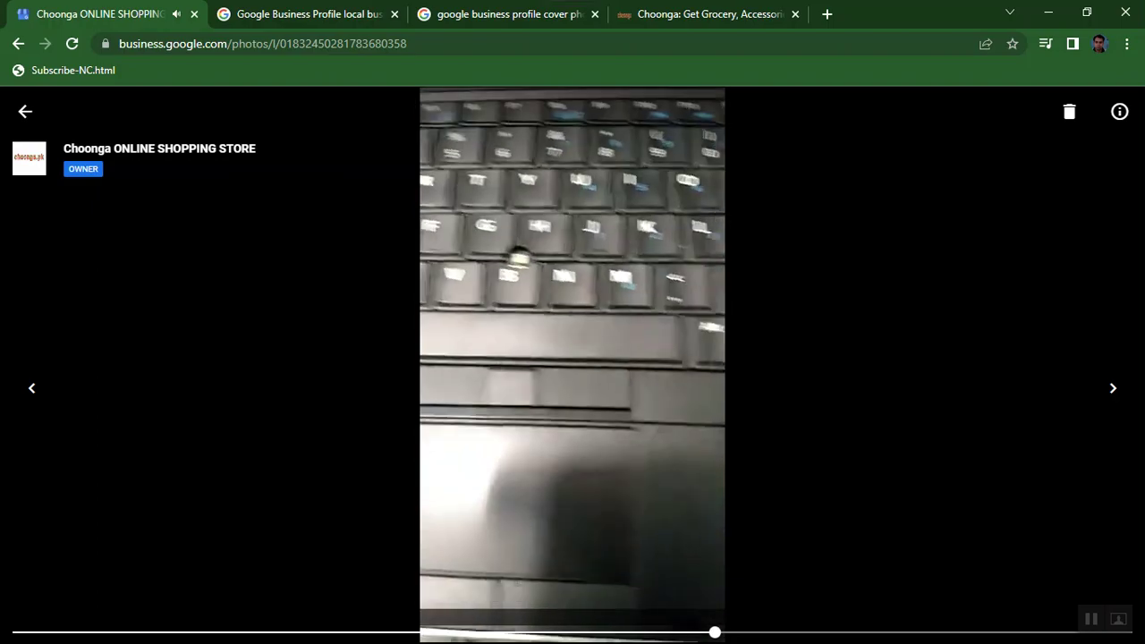
{"action": "left_click", "coordinate": [24, 111]}
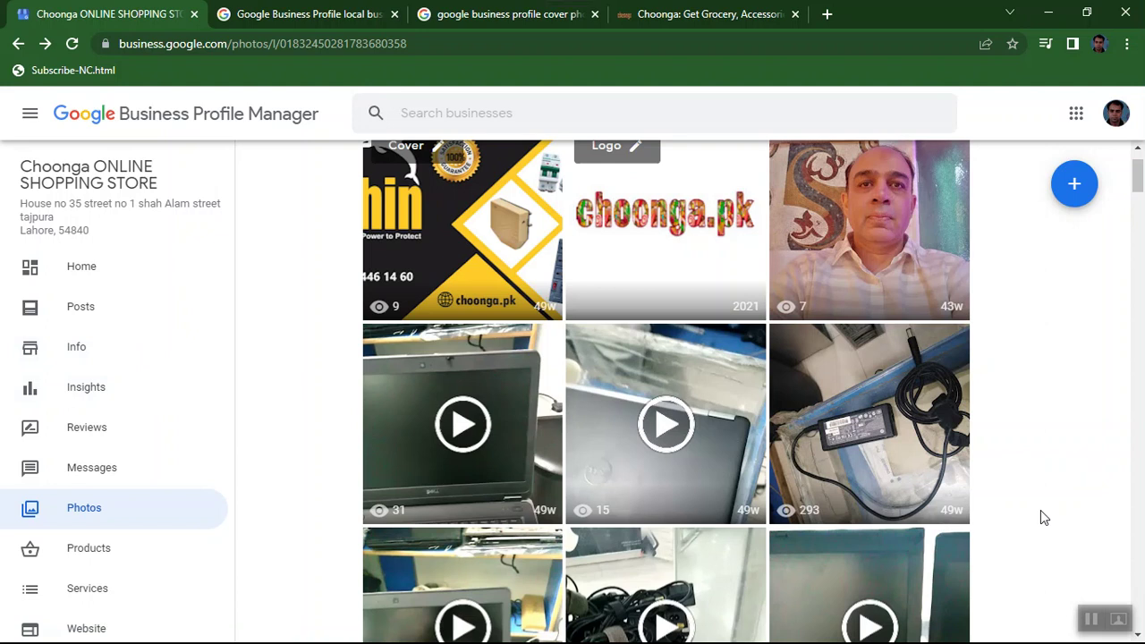
{"action": "scroll", "coordinate": [1040, 516], "scroll_direction": "down", "scroll_amount": 3}
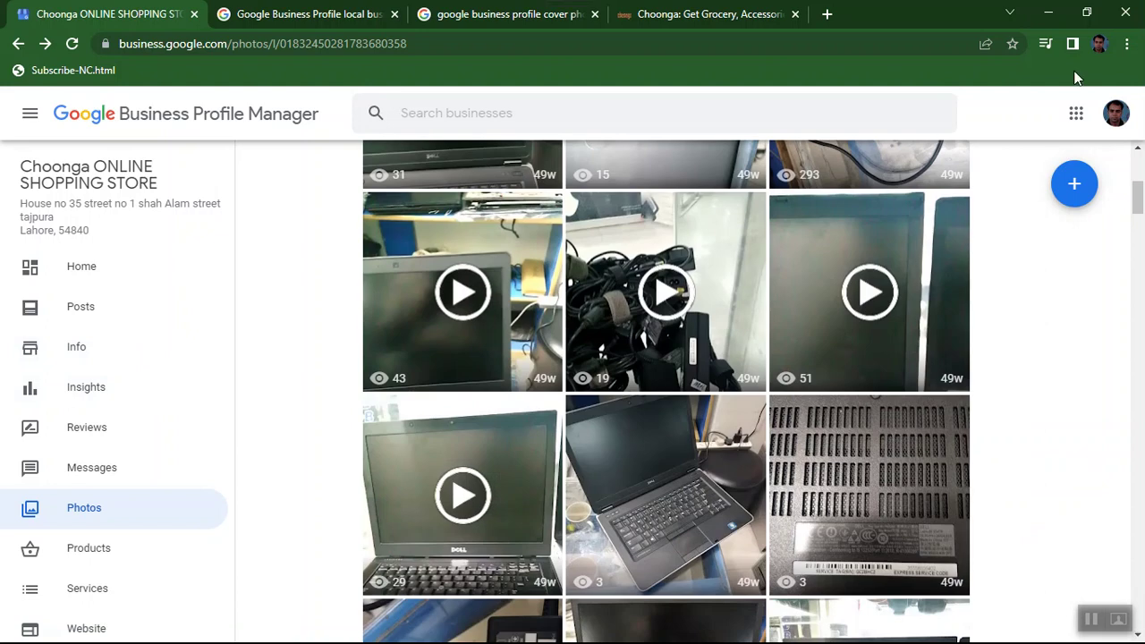
{"action": "left_click", "coordinate": [1047, 13]}
{"action": "mouse_move", "coordinate": [1005, 633]}
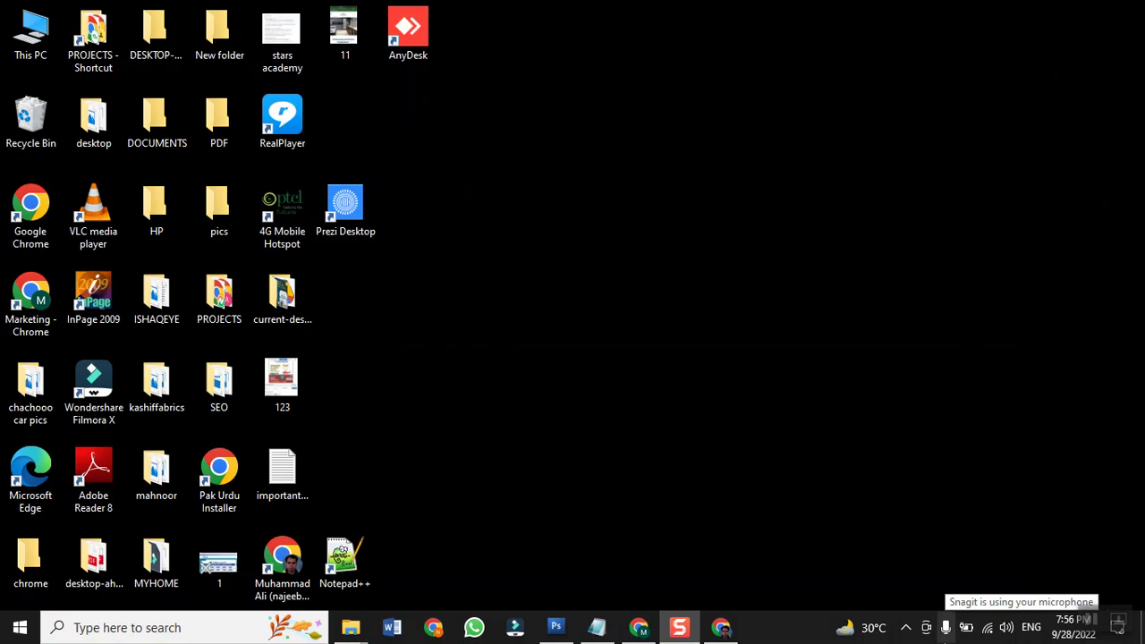
{"action": "left_click", "coordinate": [721, 627]}
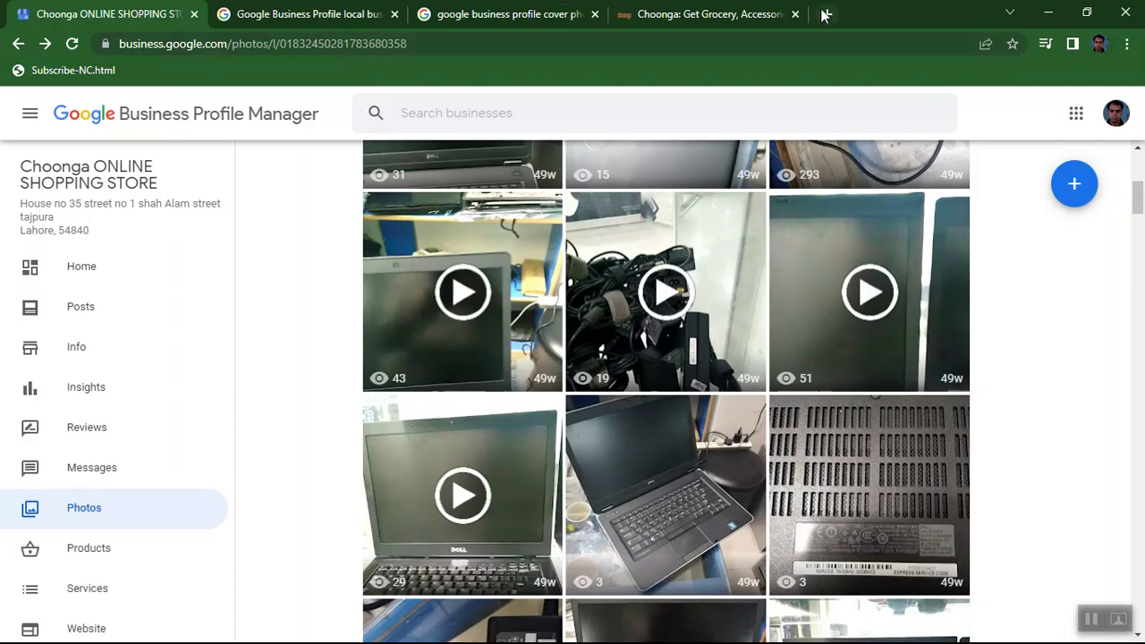
Open the Manage users dialog from the Users item in the left sidebar.
{"action": "scroll", "coordinate": [94, 398], "scroll_direction": "down", "scroll_amount": 4}
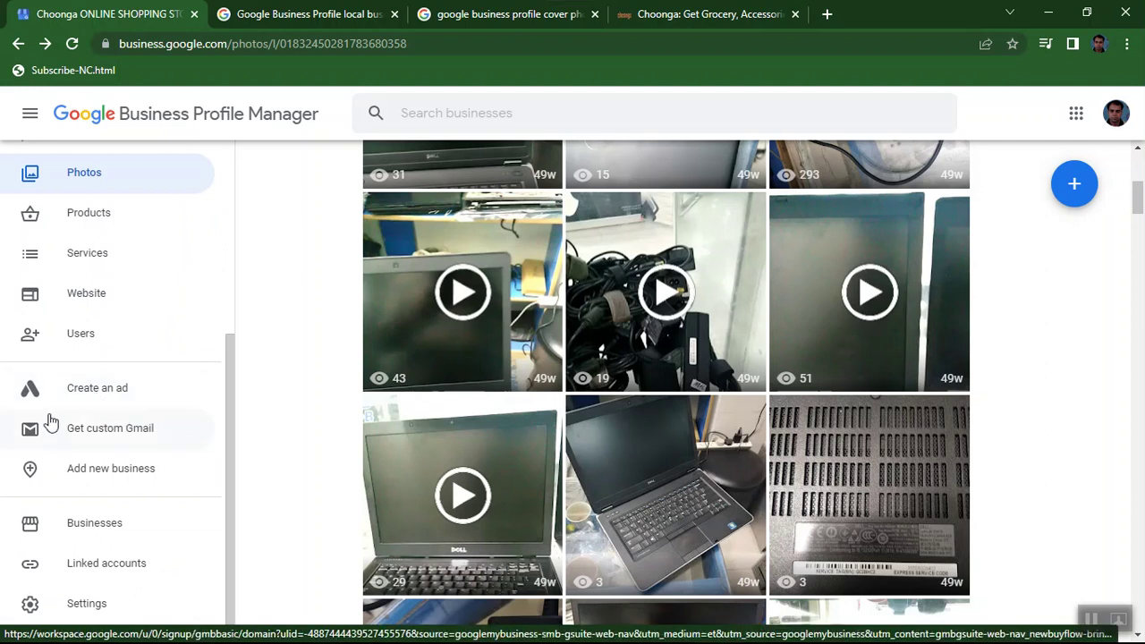
{"action": "scroll", "coordinate": [97, 399], "scroll_direction": "down", "scroll_amount": 1}
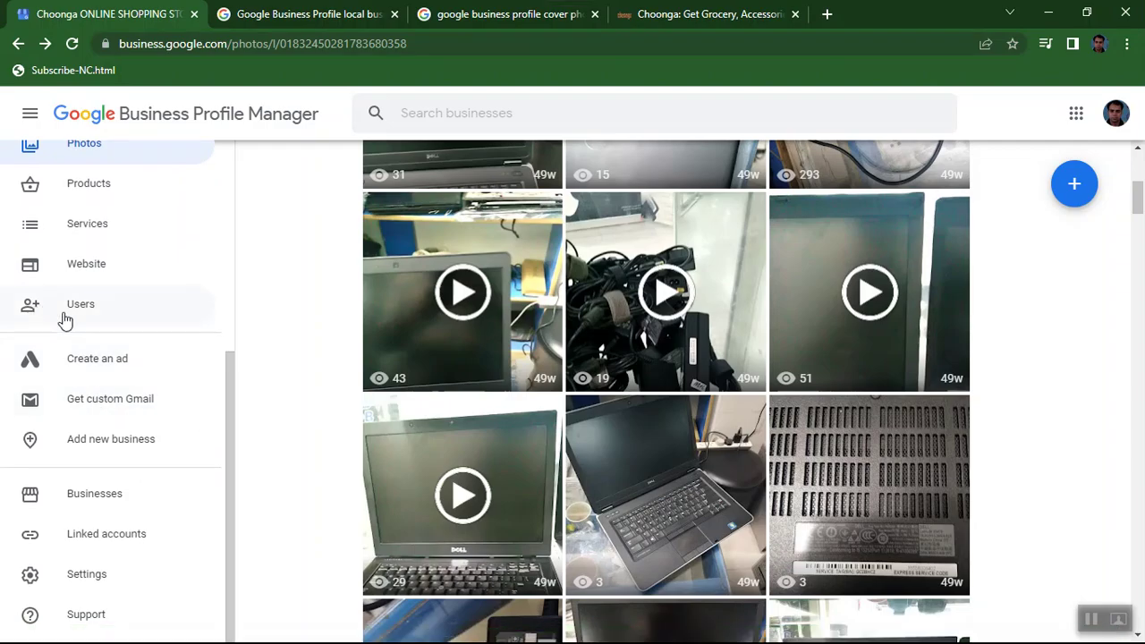
{"action": "left_click", "coordinate": [82, 308]}
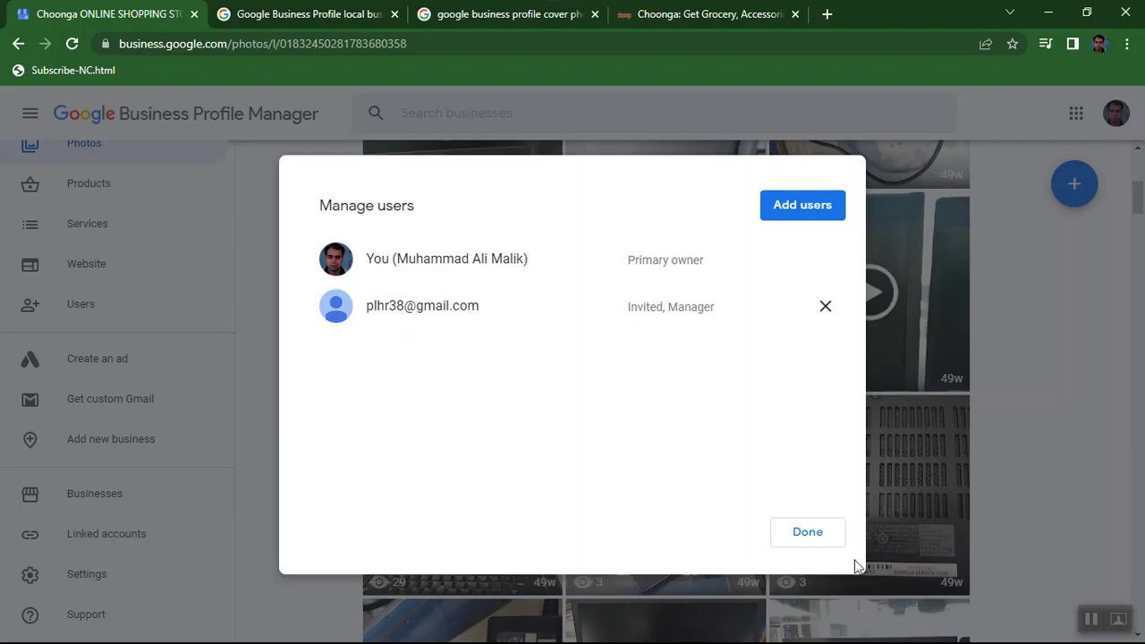
Start adding users and type the first invitee's Gmail address into the invite field.
{"action": "left_click", "coordinate": [777, 208]}
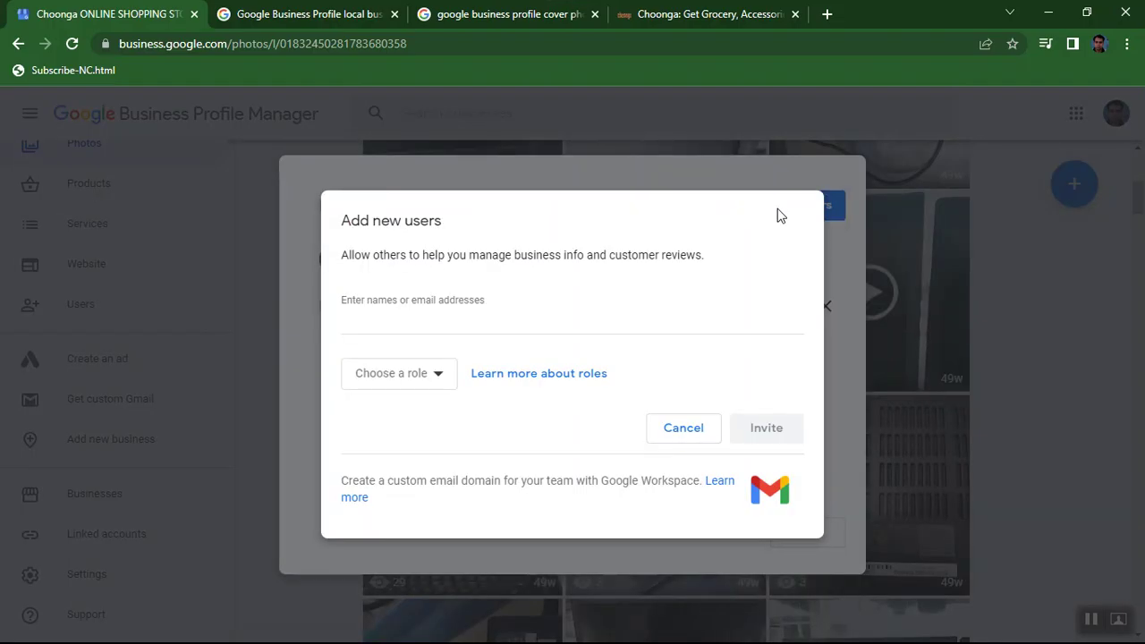
{"action": "left_click", "coordinate": [406, 319]}
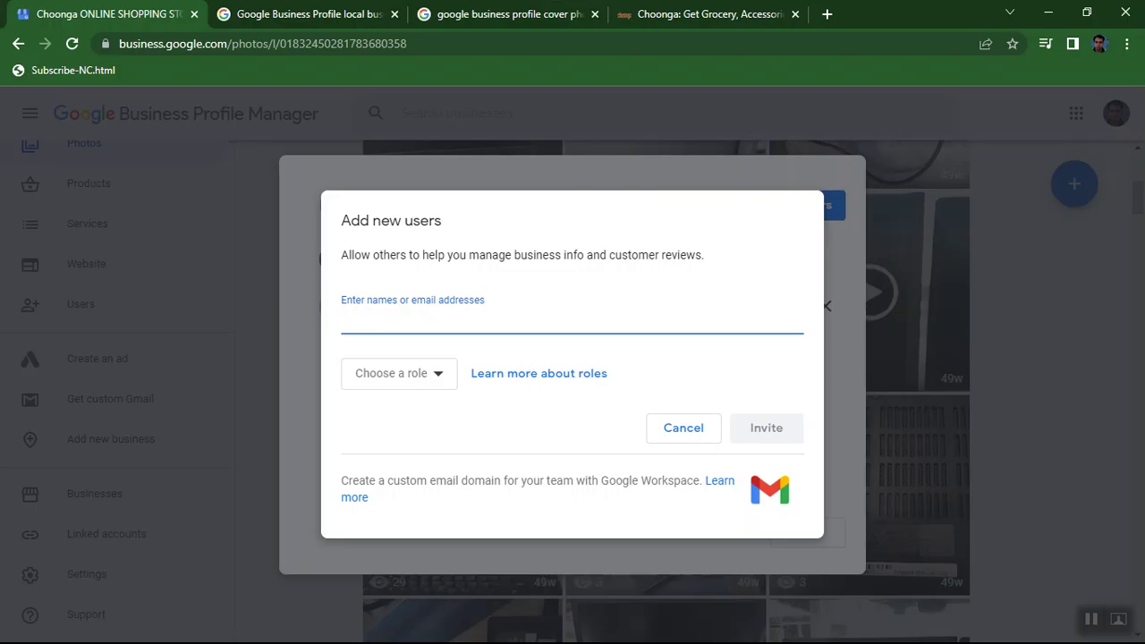
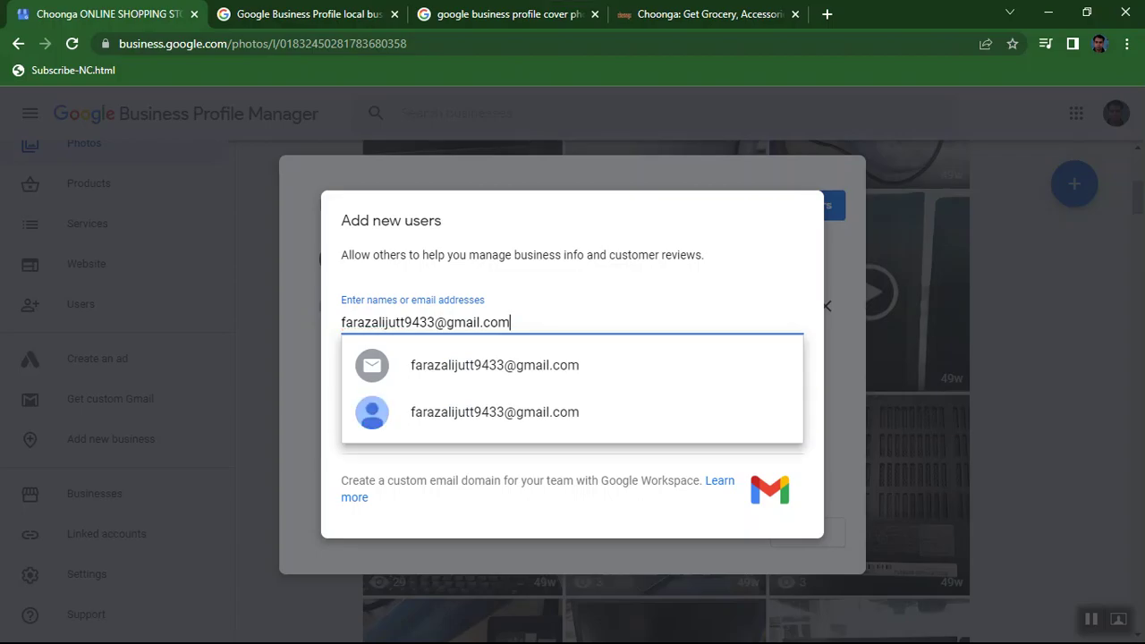
Add all four invitees' Gmail addresses as recipients in the Add new users dialog.
{"action": "left_click", "coordinate": [462, 373]}
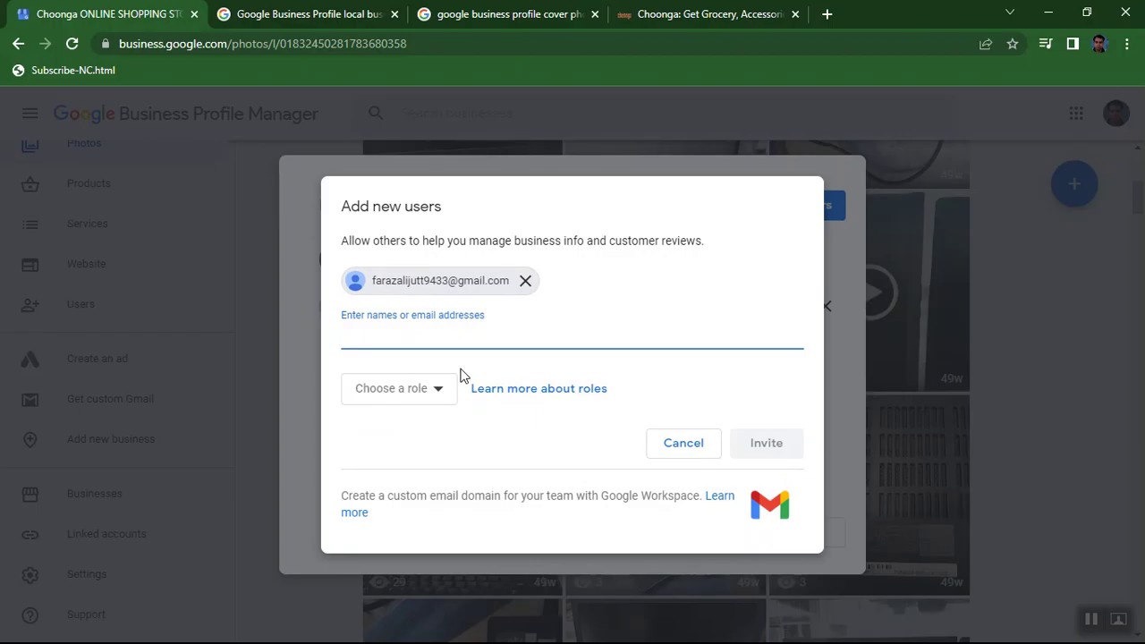
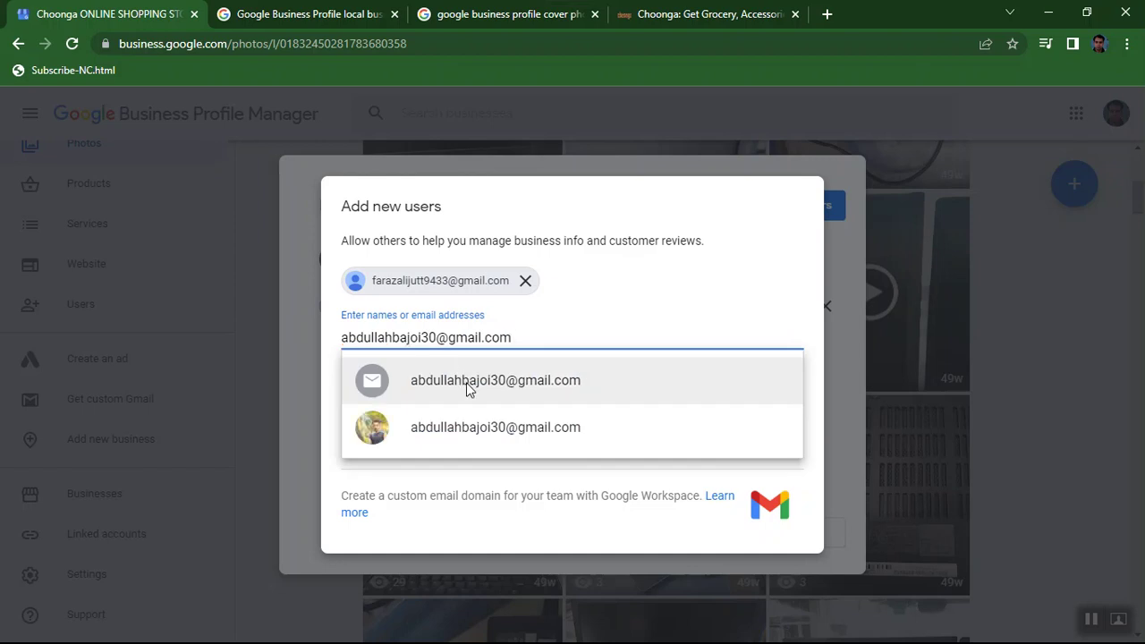
{"action": "left_click", "coordinate": [377, 444]}
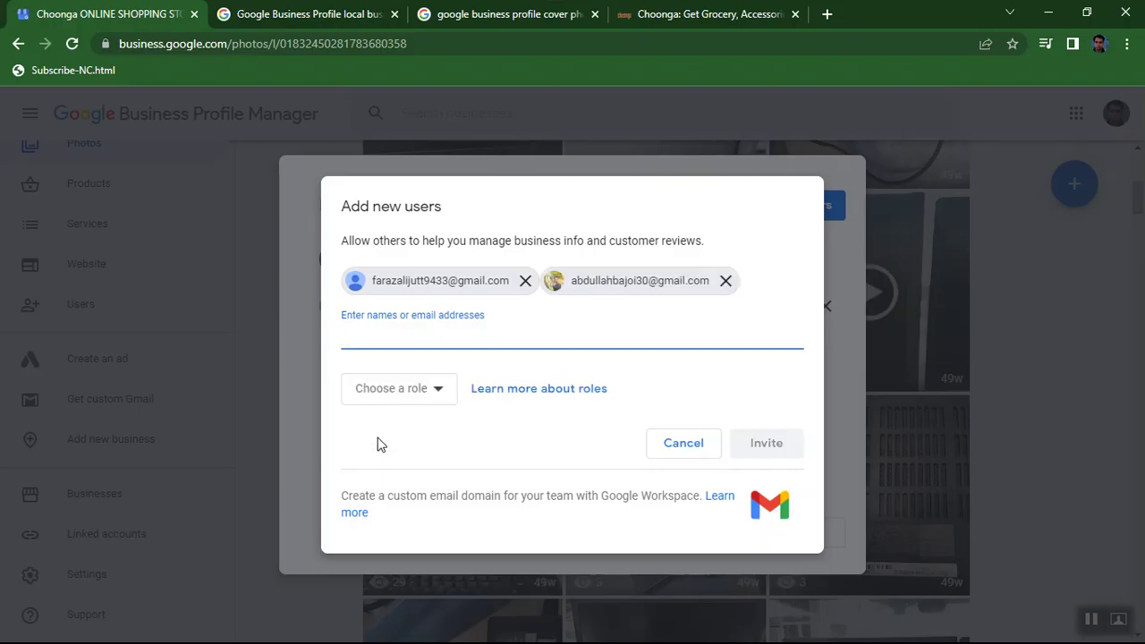
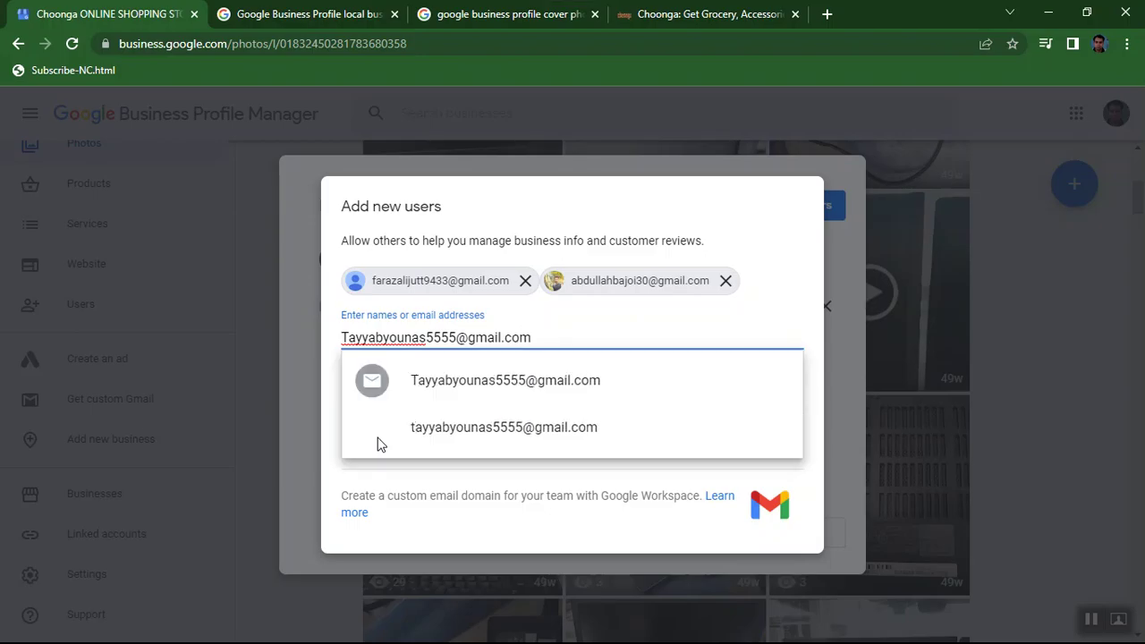
{"action": "left_click", "coordinate": [435, 436]}
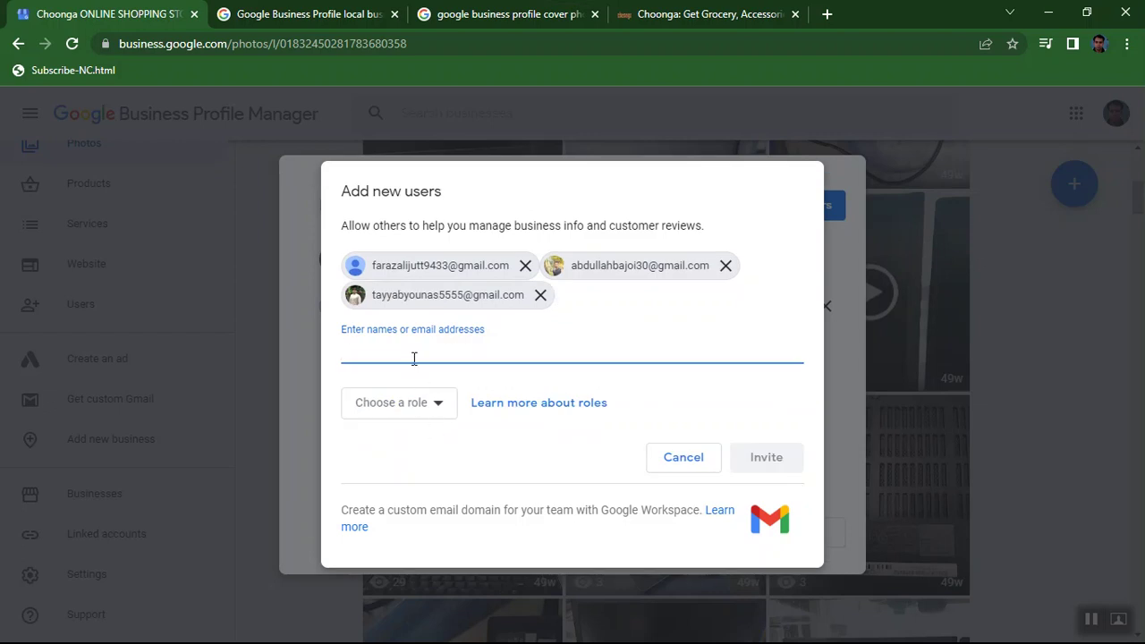
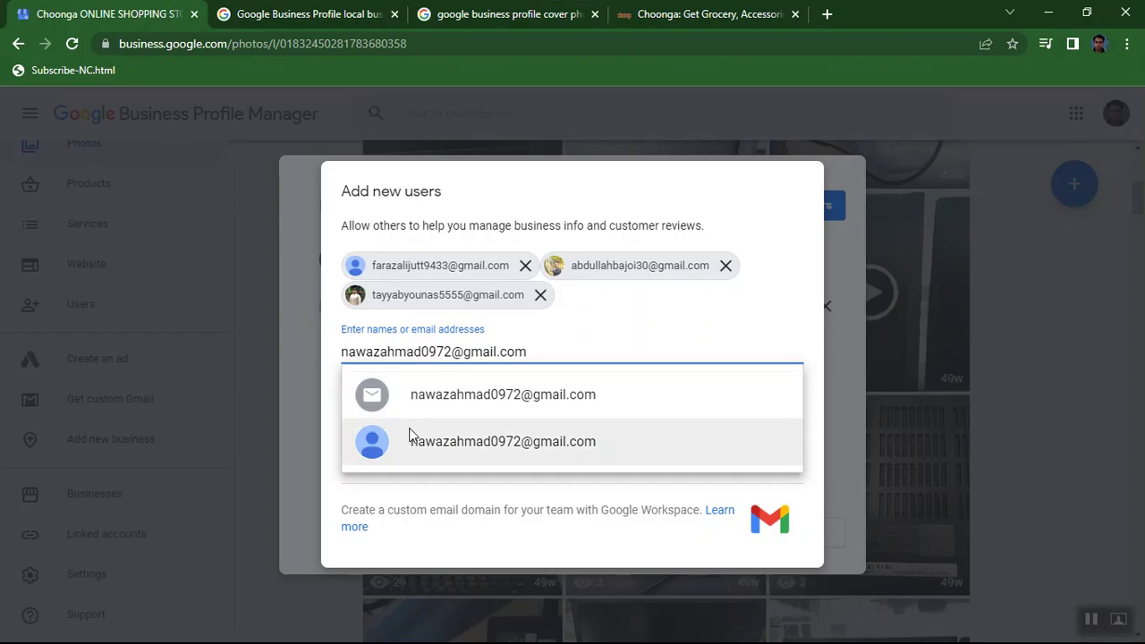
{"action": "left_click", "coordinate": [413, 438]}
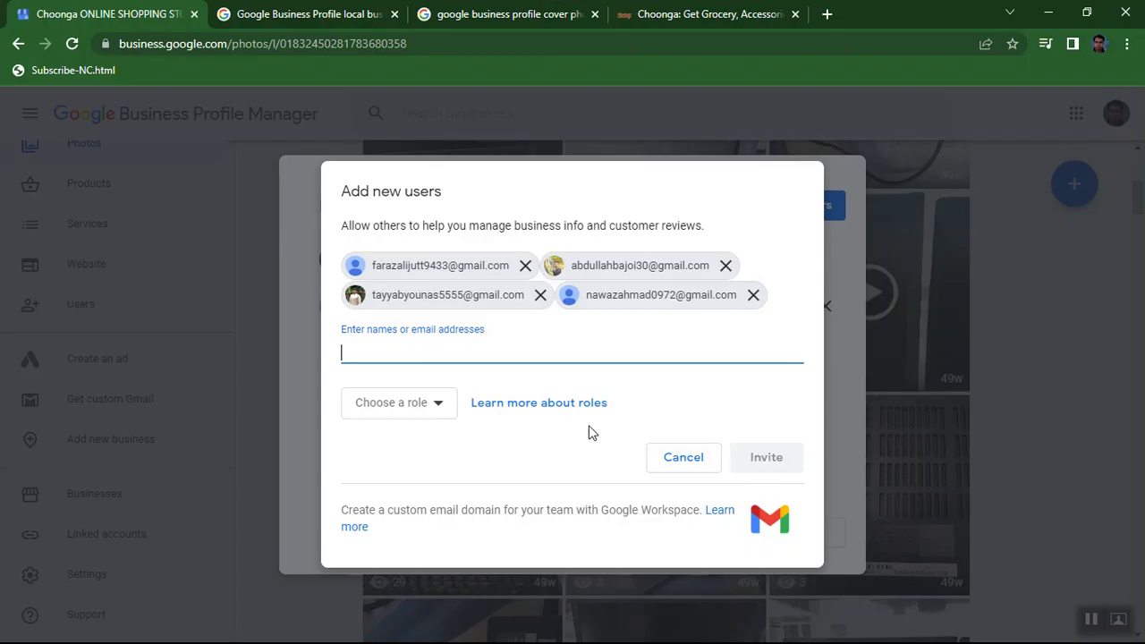
Invite the four addresses with the Manager role and close Manage users with Done.
{"action": "left_click", "coordinate": [429, 408]}
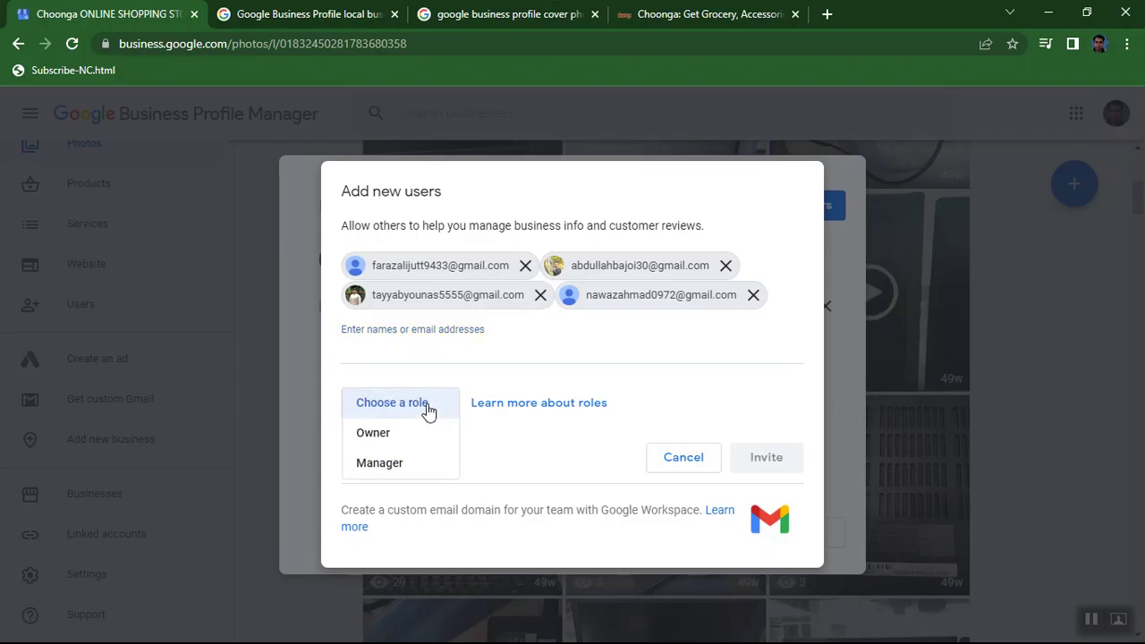
{"action": "left_click", "coordinate": [396, 465]}
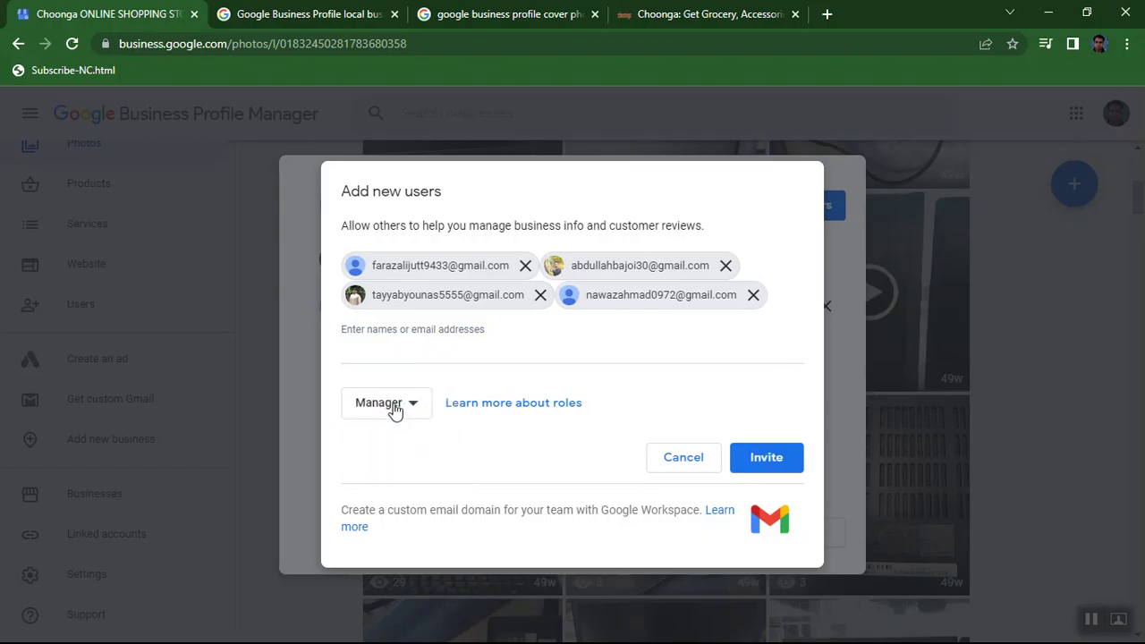
{"action": "left_click", "coordinate": [794, 469]}
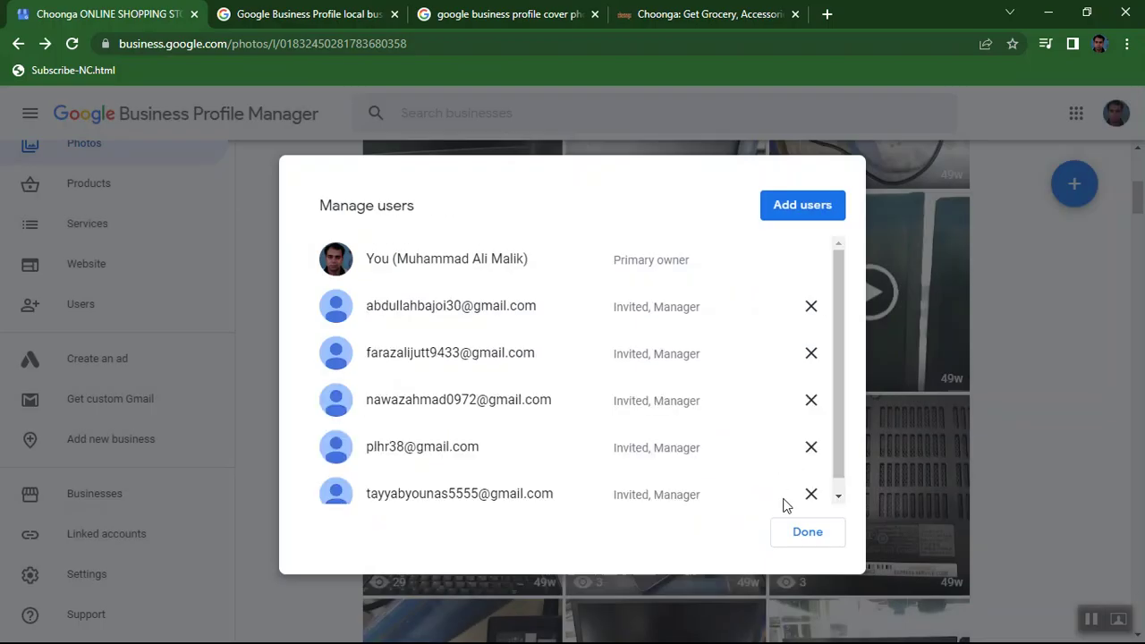
{"action": "left_click", "coordinate": [807, 532]}
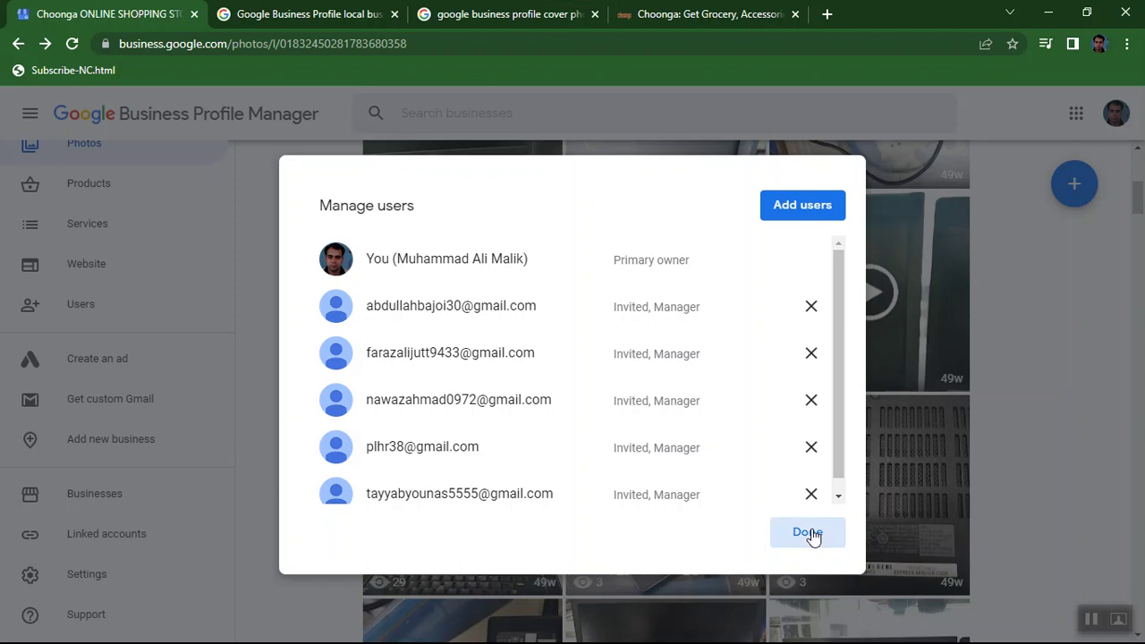
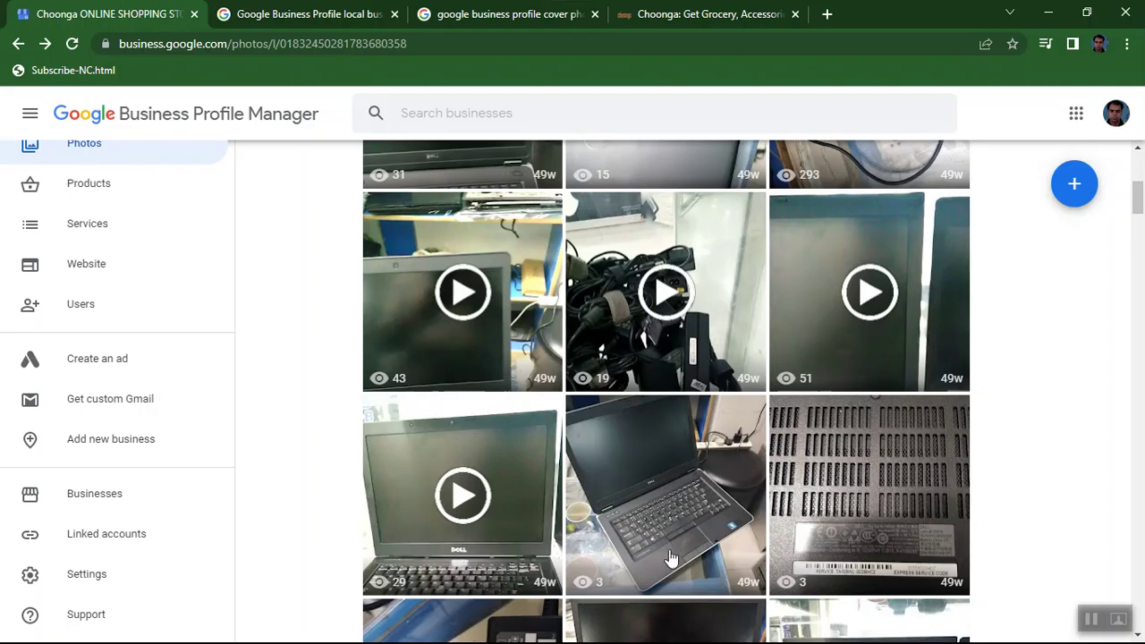
Launch the second account's Chrome profile from the PLHR38 shortcut in PROJECTS, maximized, and go to Gmail.
{"action": "left_click", "coordinate": [1056, 17]}
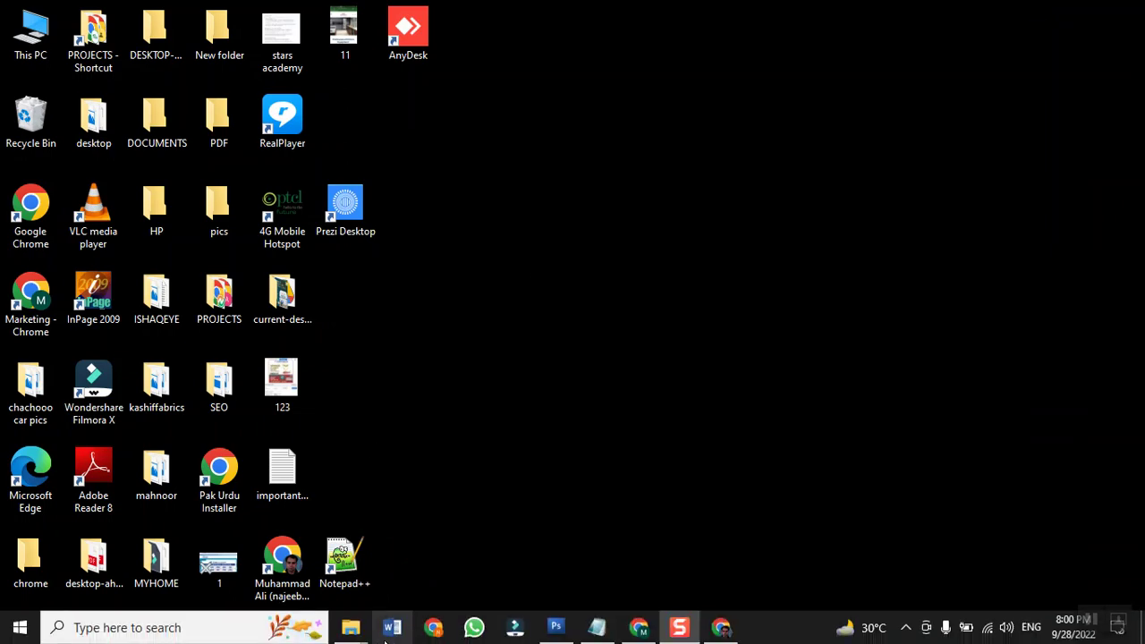
{"action": "mouse_move", "coordinate": [350, 627]}
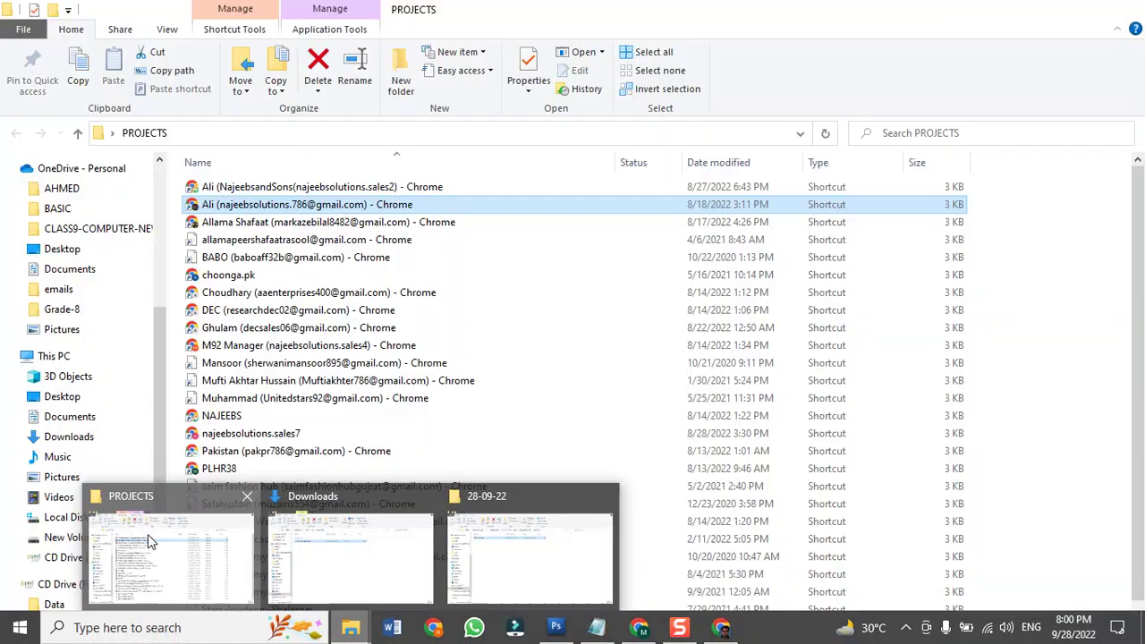
{"action": "left_click", "coordinate": [147, 534]}
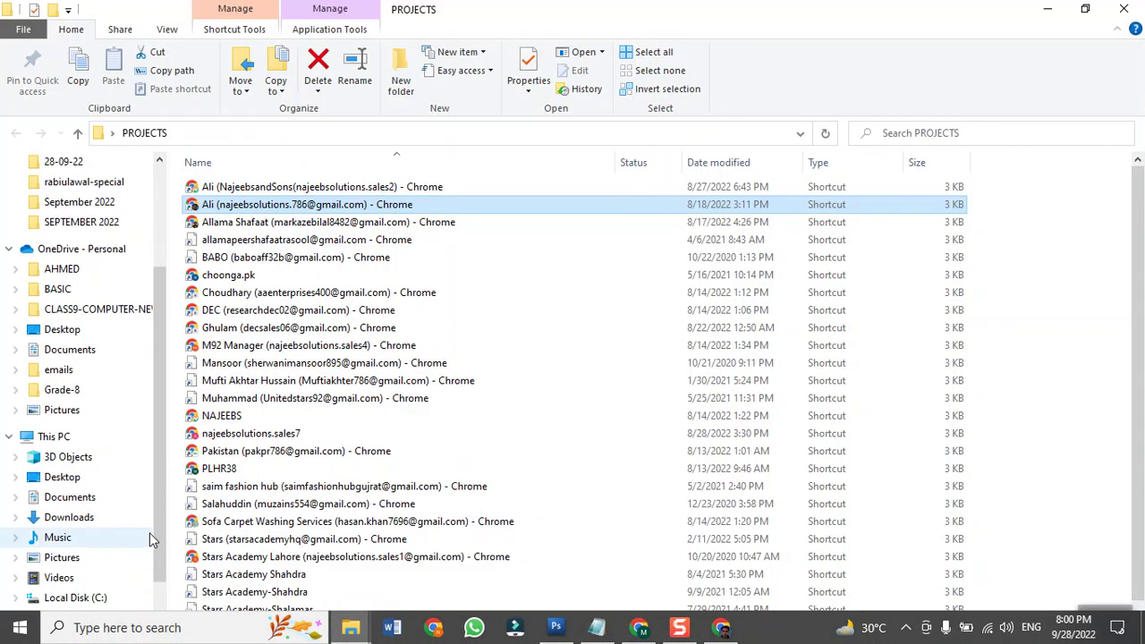
{"action": "double_click", "coordinate": [214, 469]}
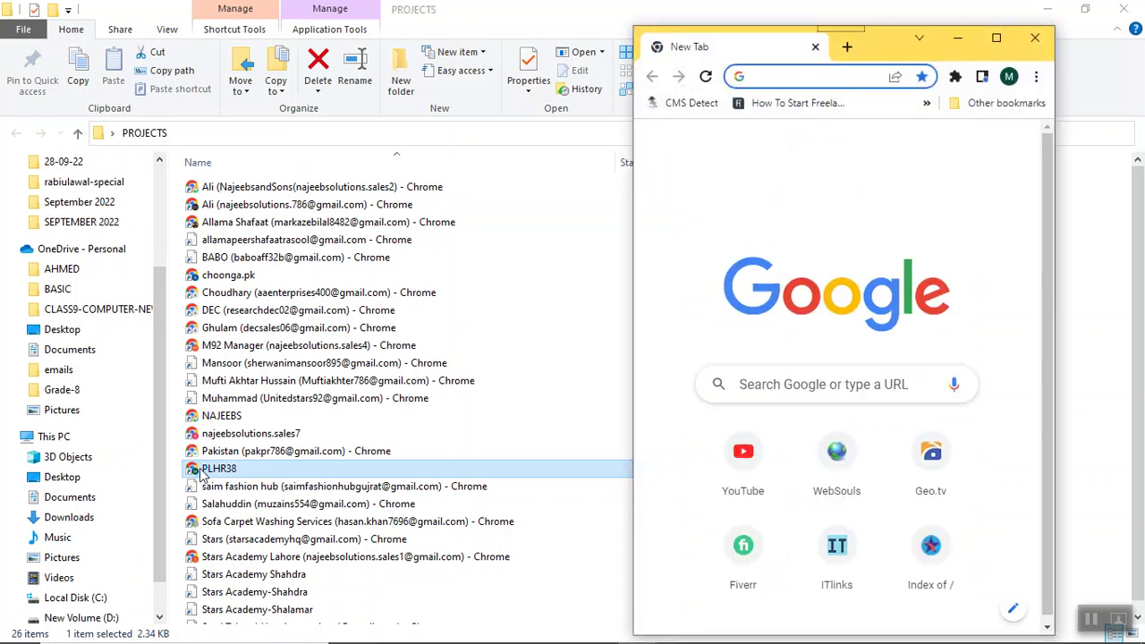
{"action": "left_click", "coordinate": [996, 40]}
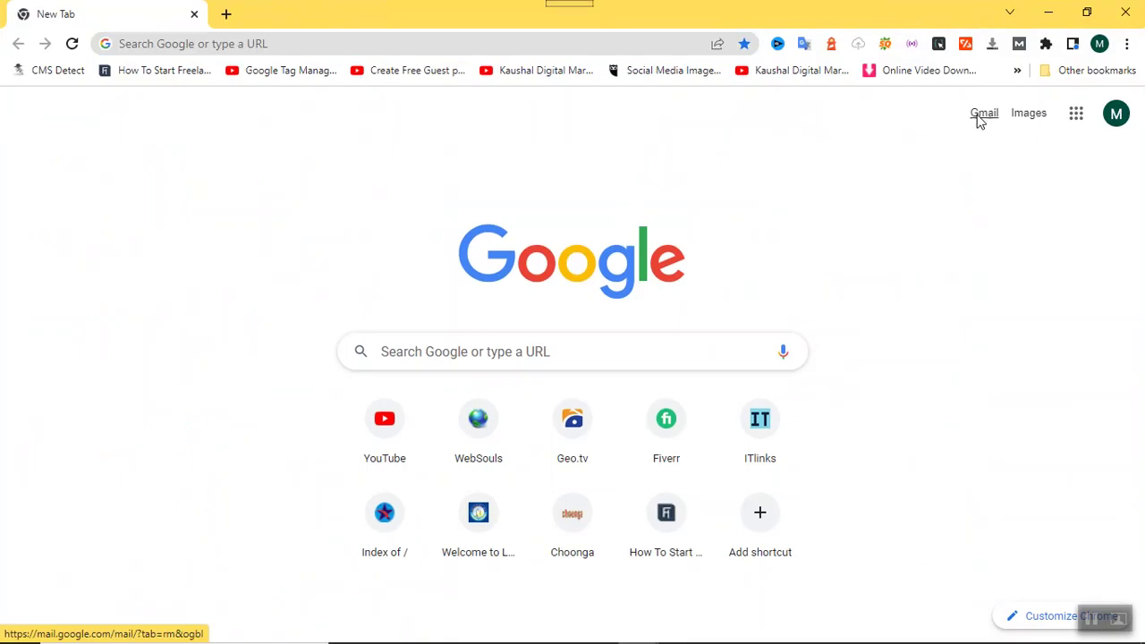
{"action": "left_click", "coordinate": [979, 119]}
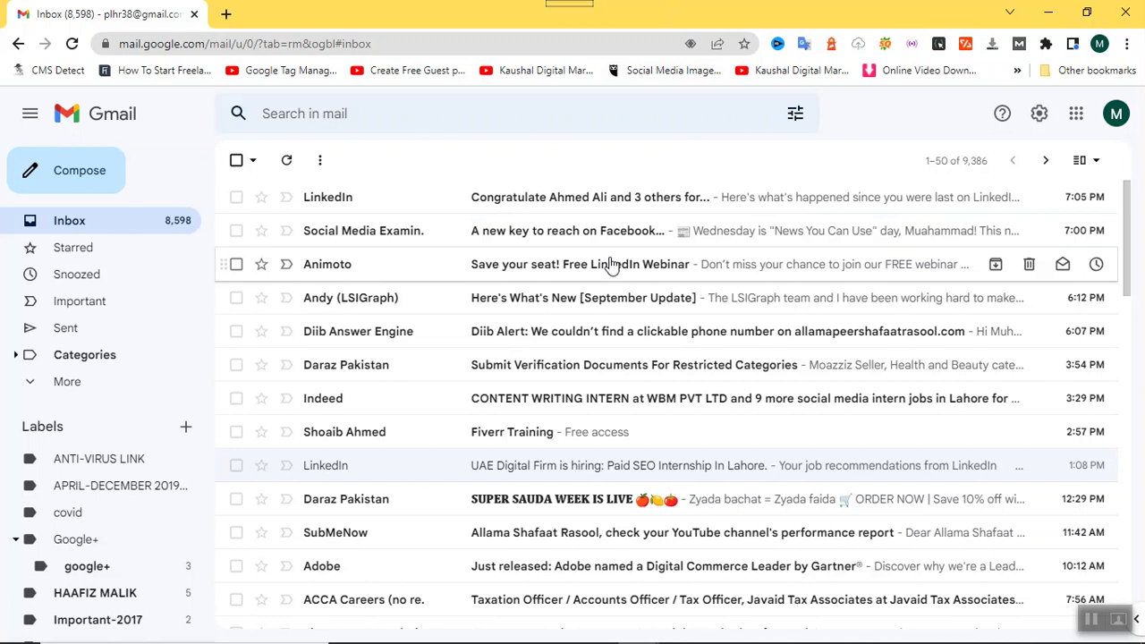
Scroll to the bottom of the inbox and load the older messages 51–100.
{"action": "scroll", "coordinate": [611, 262], "scroll_direction": "down", "scroll_amount": 3}
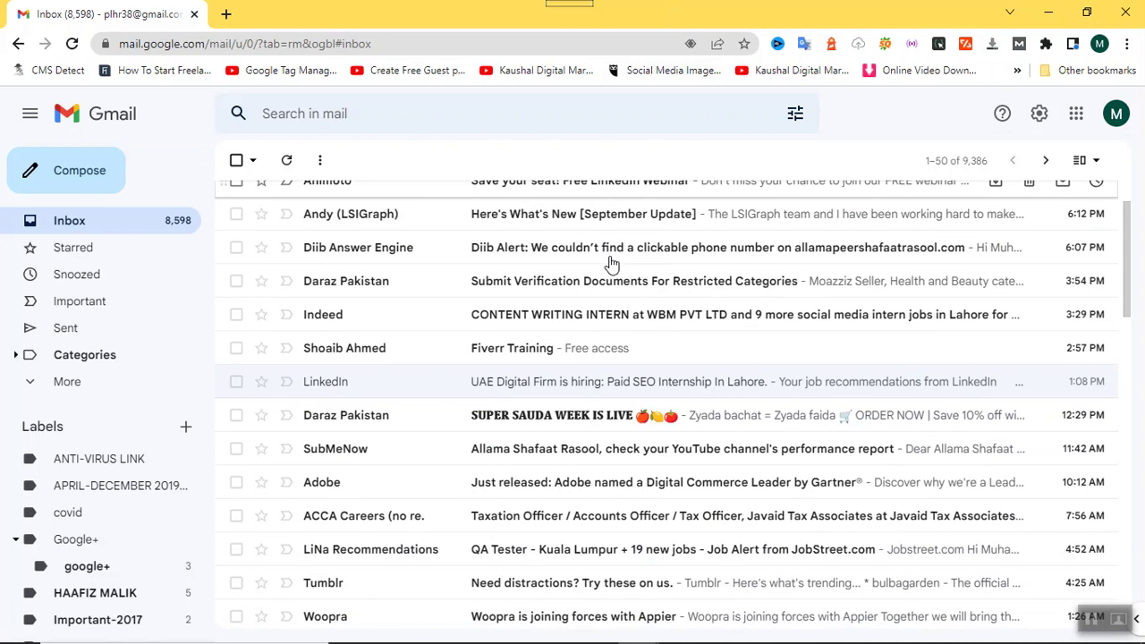
{"action": "scroll", "coordinate": [611, 262], "scroll_direction": "down", "scroll_amount": 1}
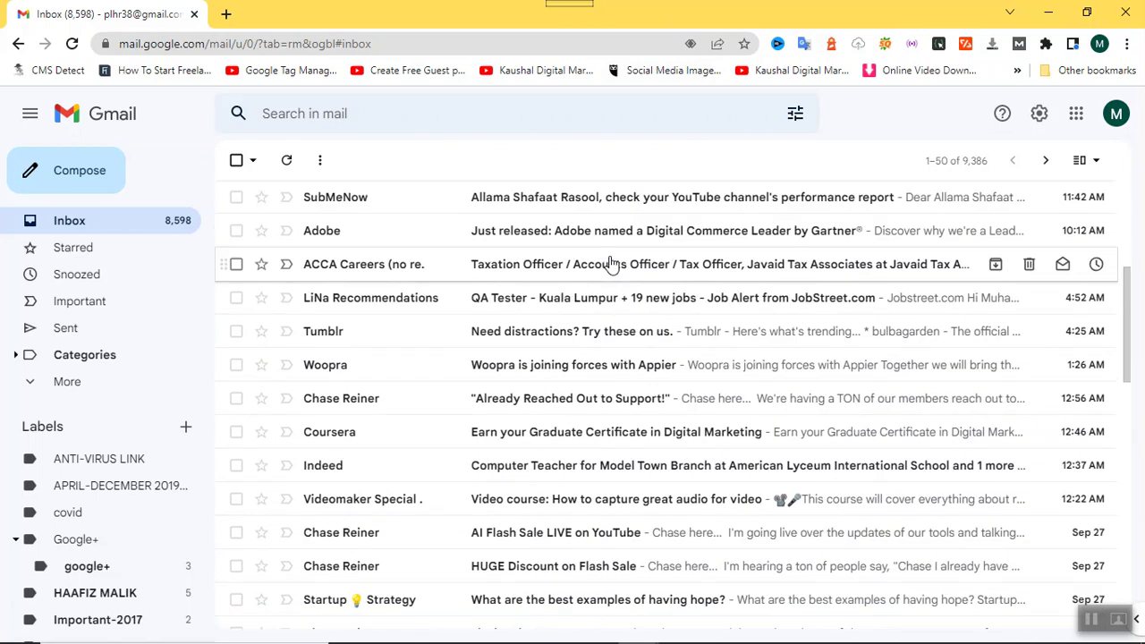
{"action": "scroll", "coordinate": [611, 262], "scroll_direction": "down", "scroll_amount": 2}
{"action": "scroll", "coordinate": [611, 262], "scroll_direction": "down", "scroll_amount": 1}
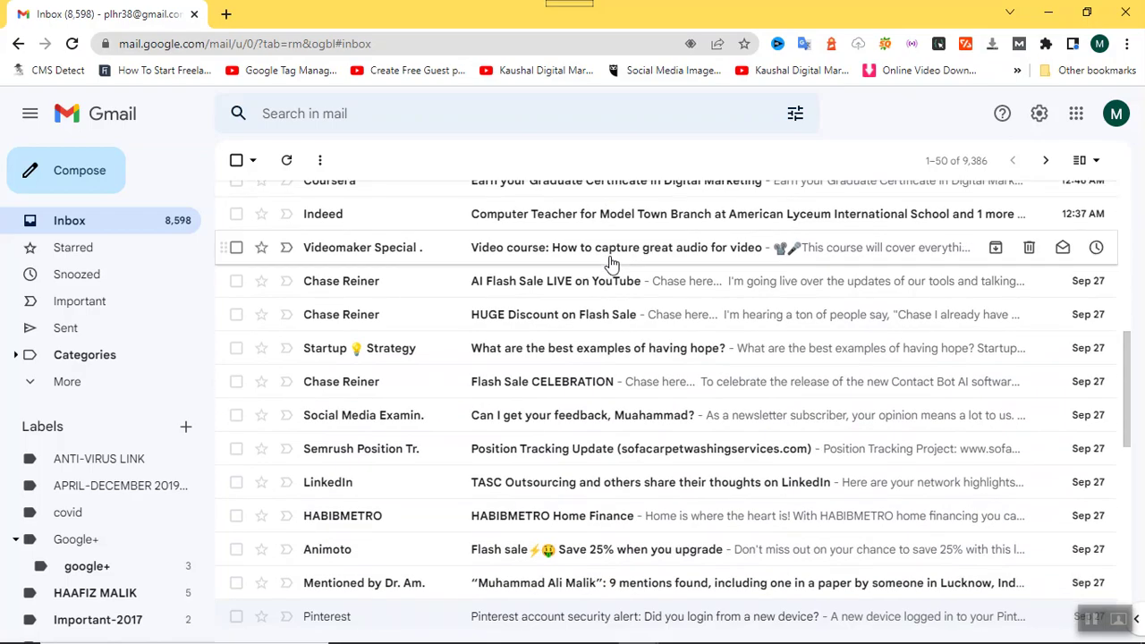
{"action": "scroll", "coordinate": [611, 262], "scroll_direction": "down", "scroll_amount": 1}
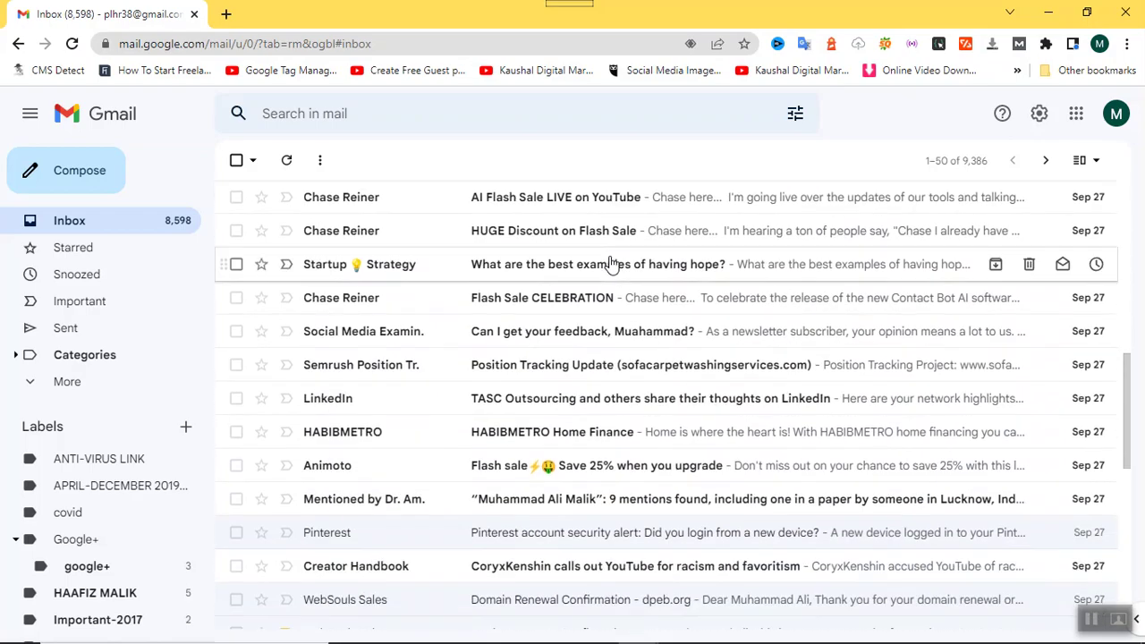
{"action": "scroll", "coordinate": [611, 262], "scroll_direction": "down", "scroll_amount": 2}
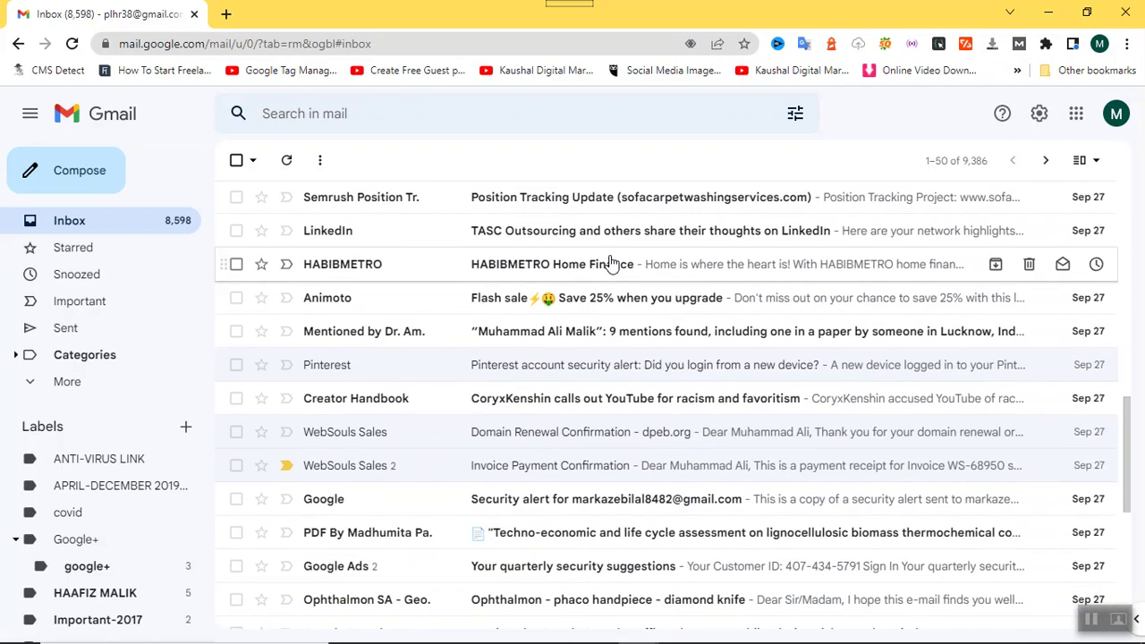
{"action": "scroll", "coordinate": [522, 320], "scroll_direction": "down", "scroll_amount": 2}
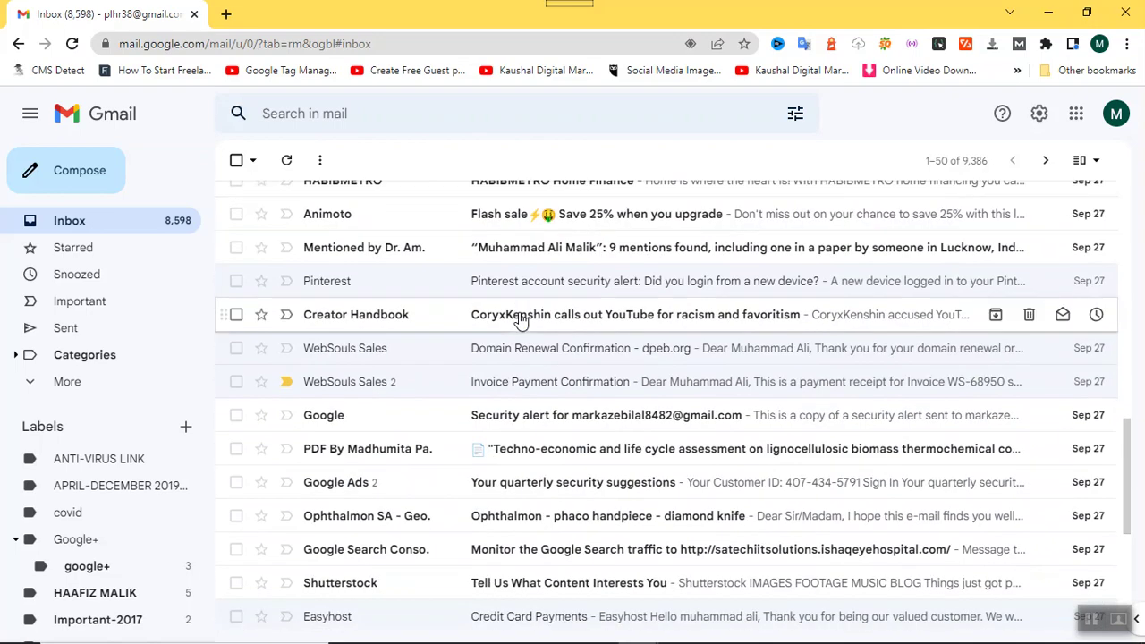
{"action": "scroll", "coordinate": [522, 319], "scroll_direction": "down", "scroll_amount": 3}
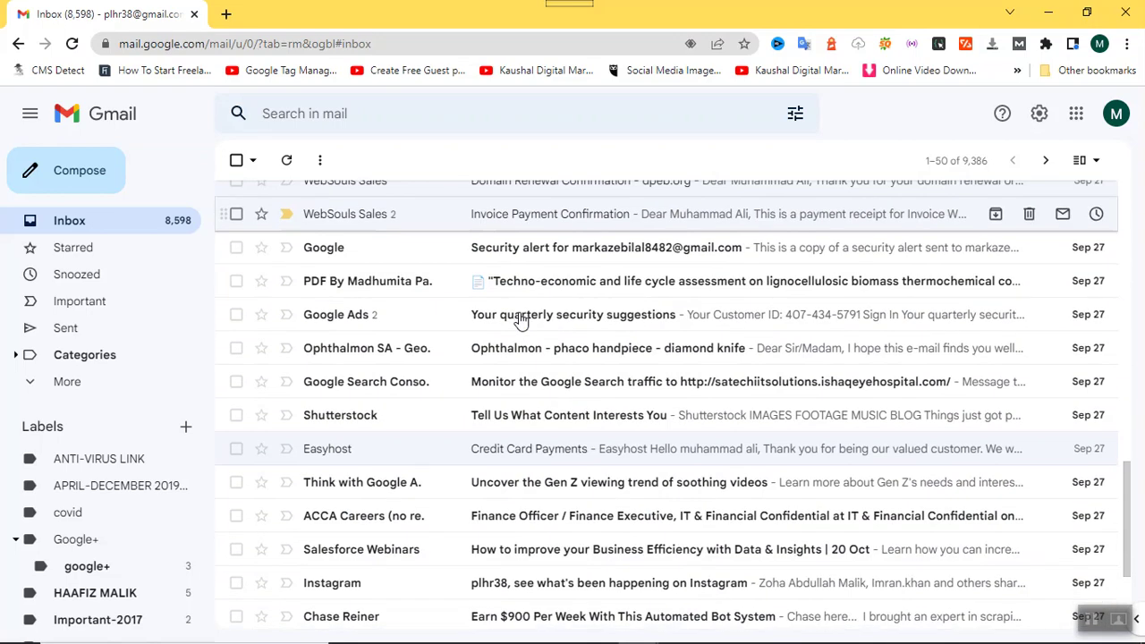
{"action": "scroll", "coordinate": [522, 319], "scroll_direction": "down", "scroll_amount": 1}
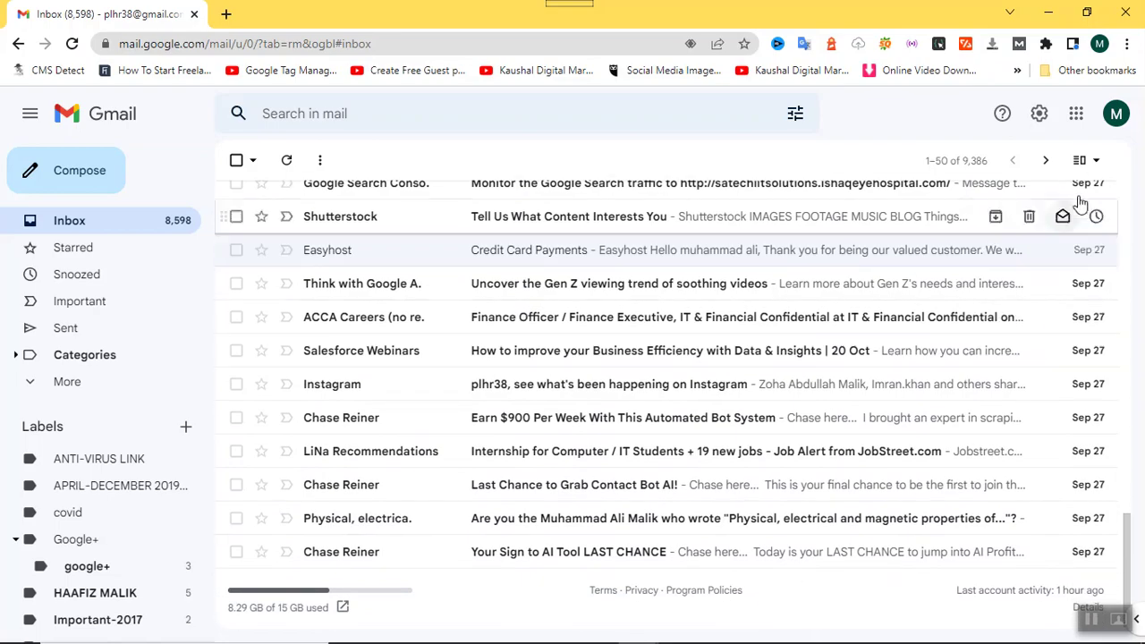
{"action": "left_click", "coordinate": [1046, 160]}
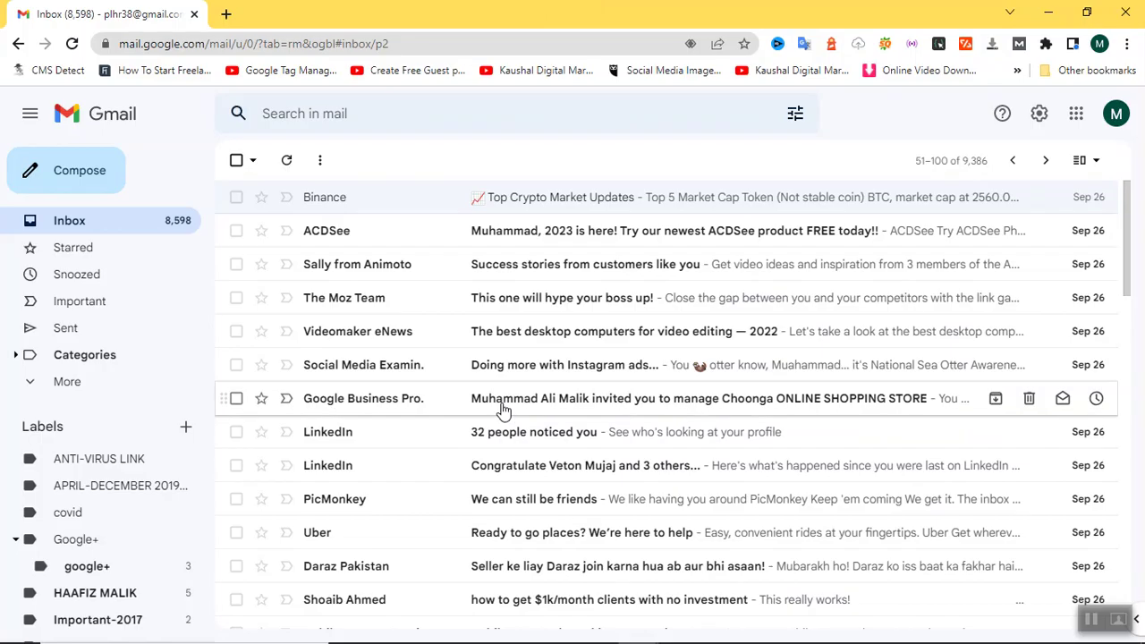
Open the Google Business Profile invitation email and accept the Choonga ONLINE SHOPPING STORE manager invitation.
{"action": "left_click", "coordinate": [503, 409]}
{"action": "scroll", "coordinate": [503, 409], "scroll_direction": "down", "scroll_amount": 2}
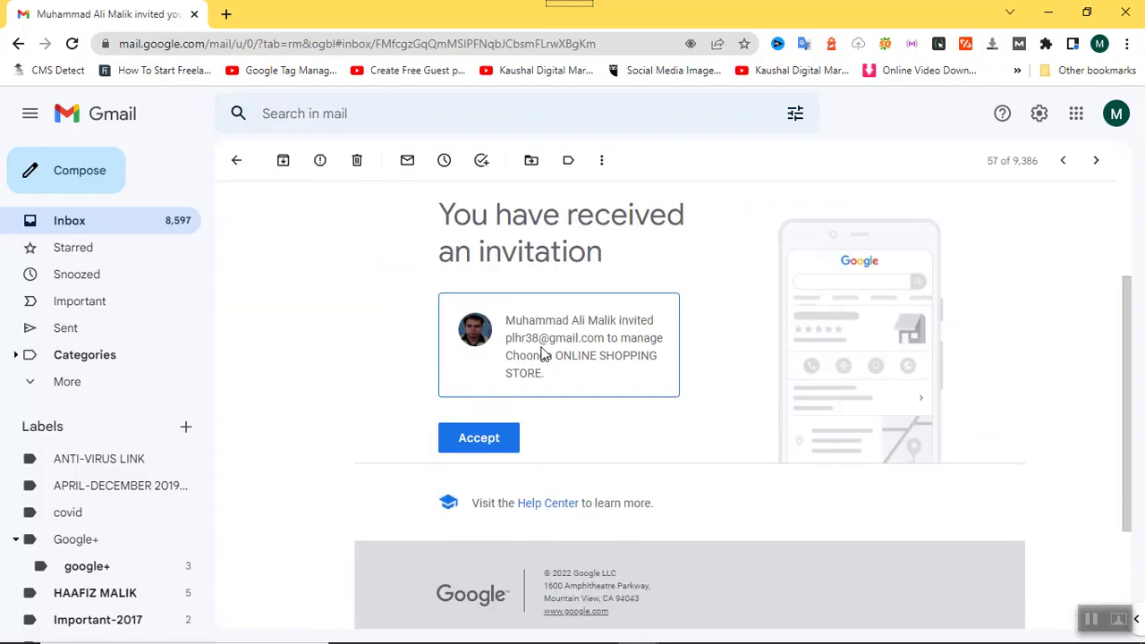
{"action": "left_click", "coordinate": [478, 442]}
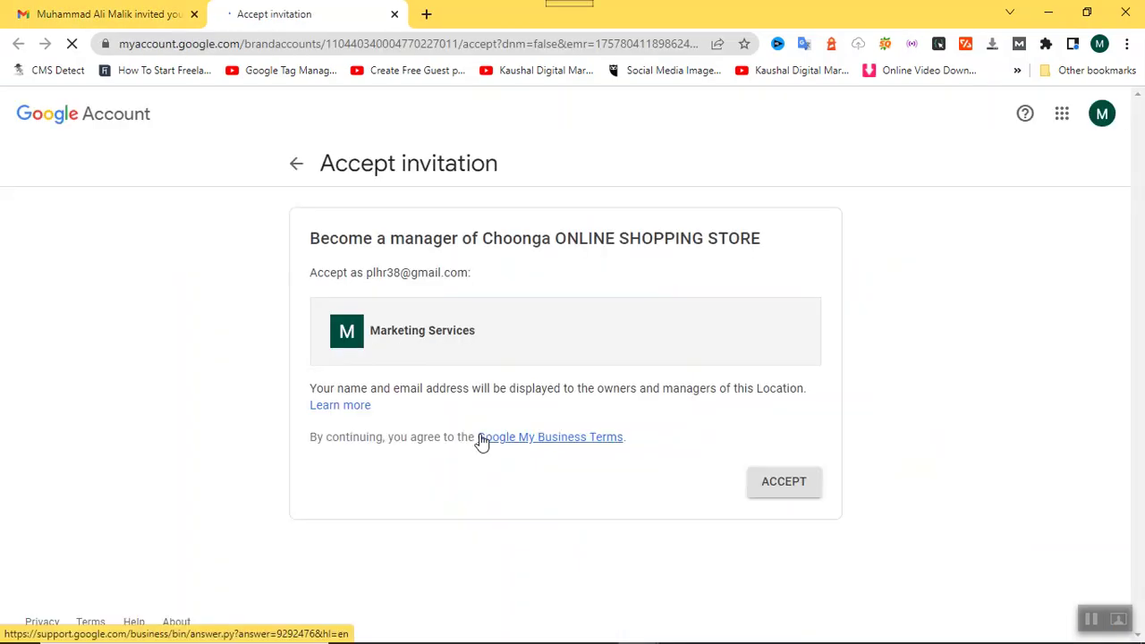
{"action": "left_click", "coordinate": [773, 483]}
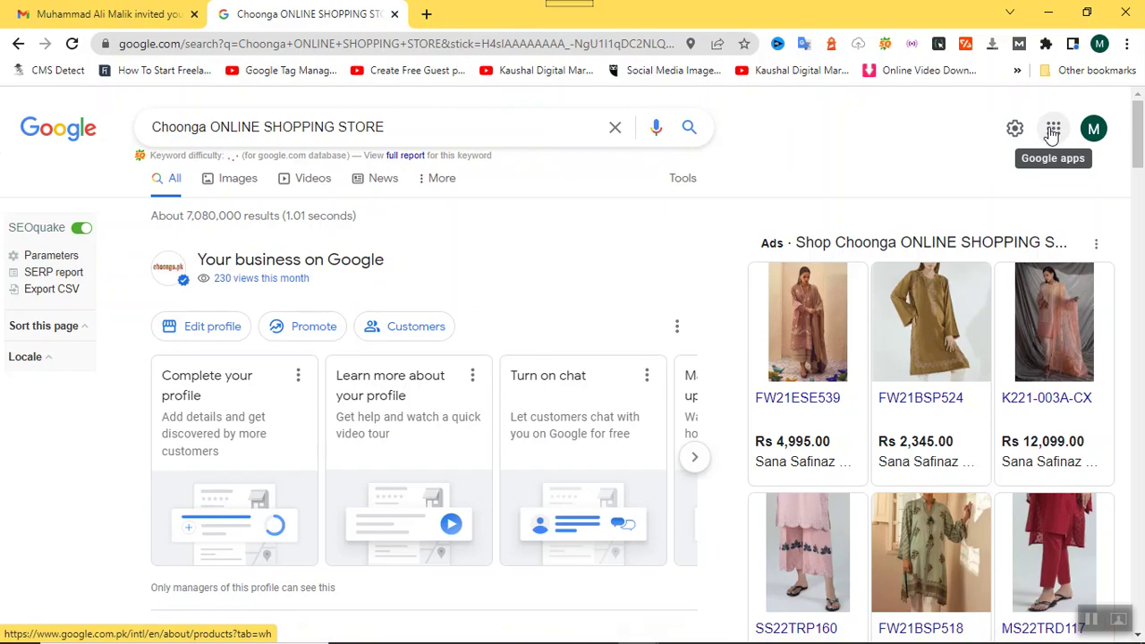
Open the Google apps grid over the Choonga ONLINE SHOPPING STORE search results.
{"action": "scroll", "coordinate": [342, 334], "scroll_direction": "down", "scroll_amount": 3}
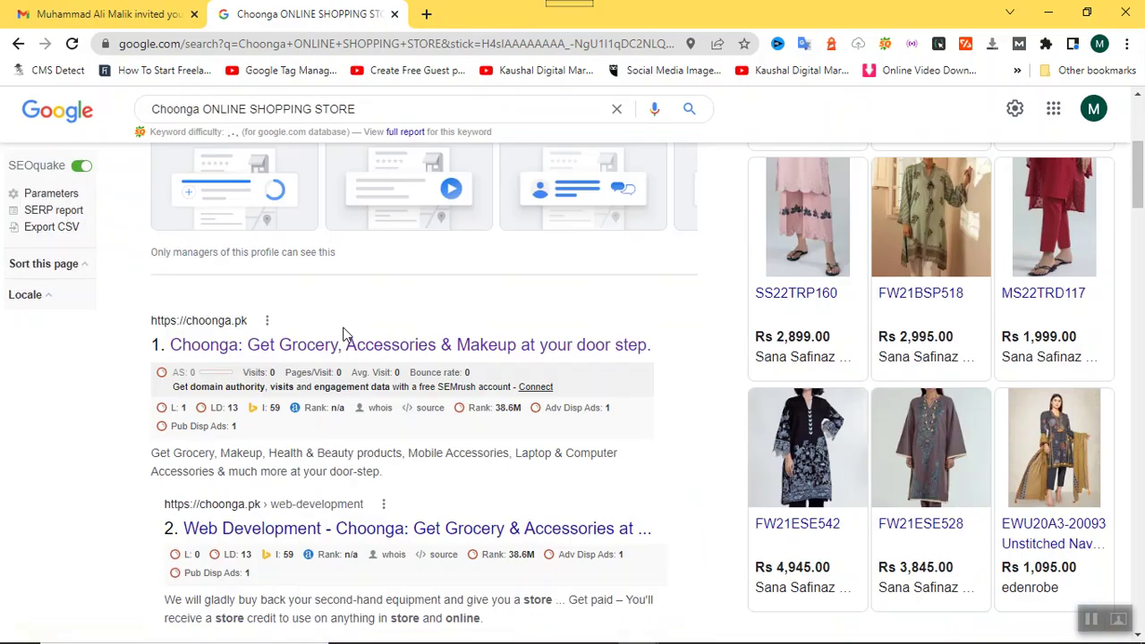
{"action": "scroll", "coordinate": [342, 333], "scroll_direction": "up", "scroll_amount": 3}
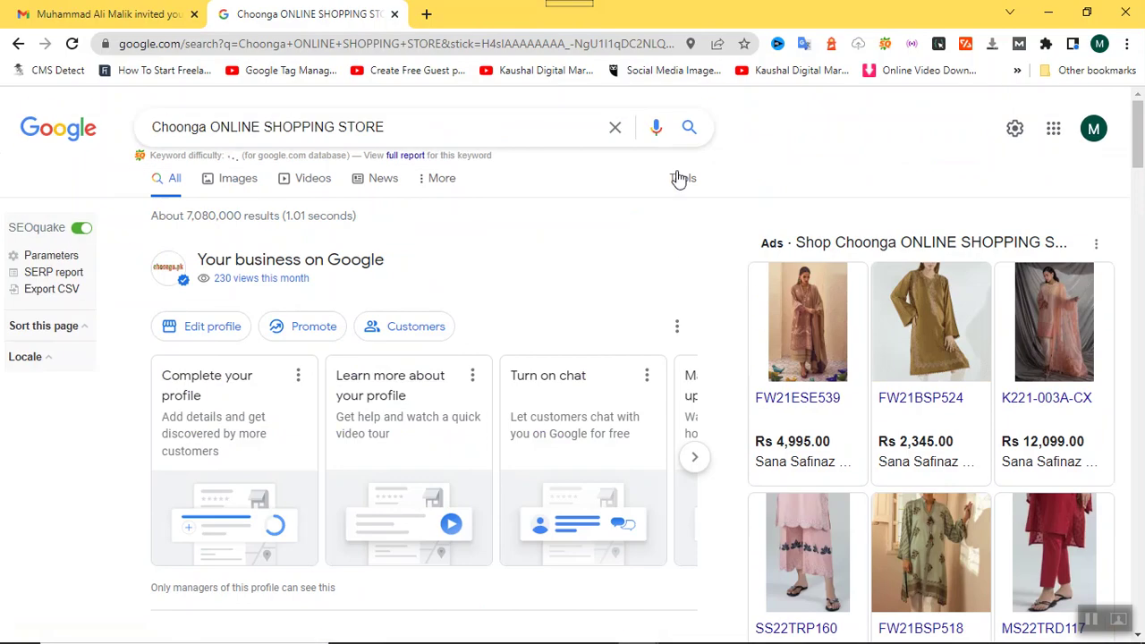
{"action": "left_click", "coordinate": [1051, 131]}
{"action": "scroll", "coordinate": [950, 299], "scroll_direction": "down", "scroll_amount": 3}
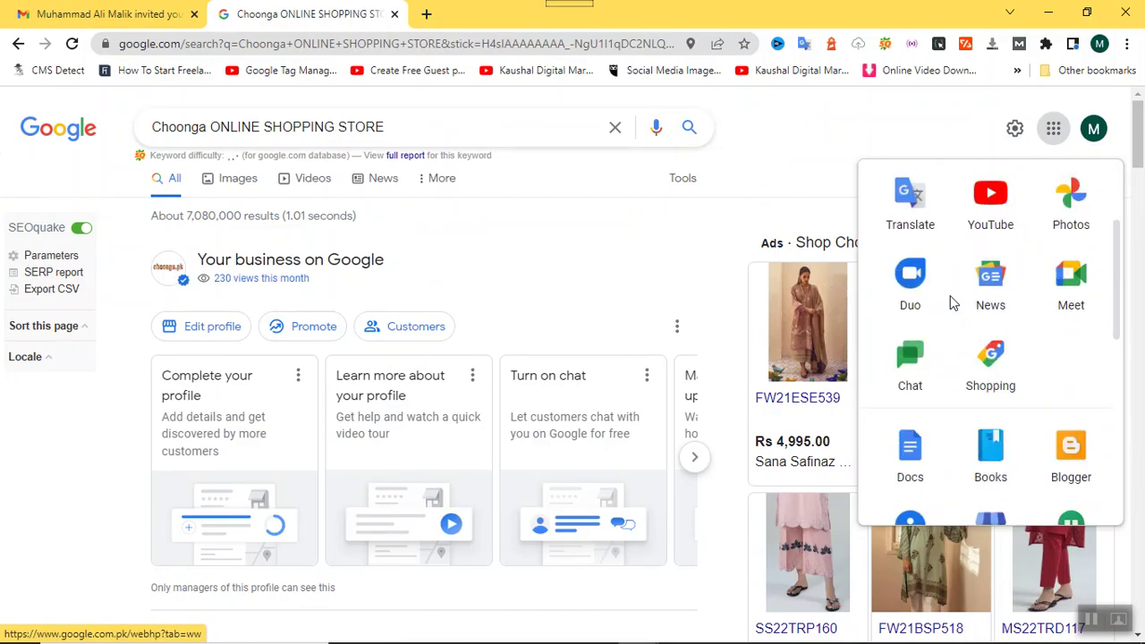
Open Business Profile, choose Choonga ONLINE SHOPPING STORE from the Businesses list, and stay in the manager.
{"action": "left_click", "coordinate": [972, 465]}
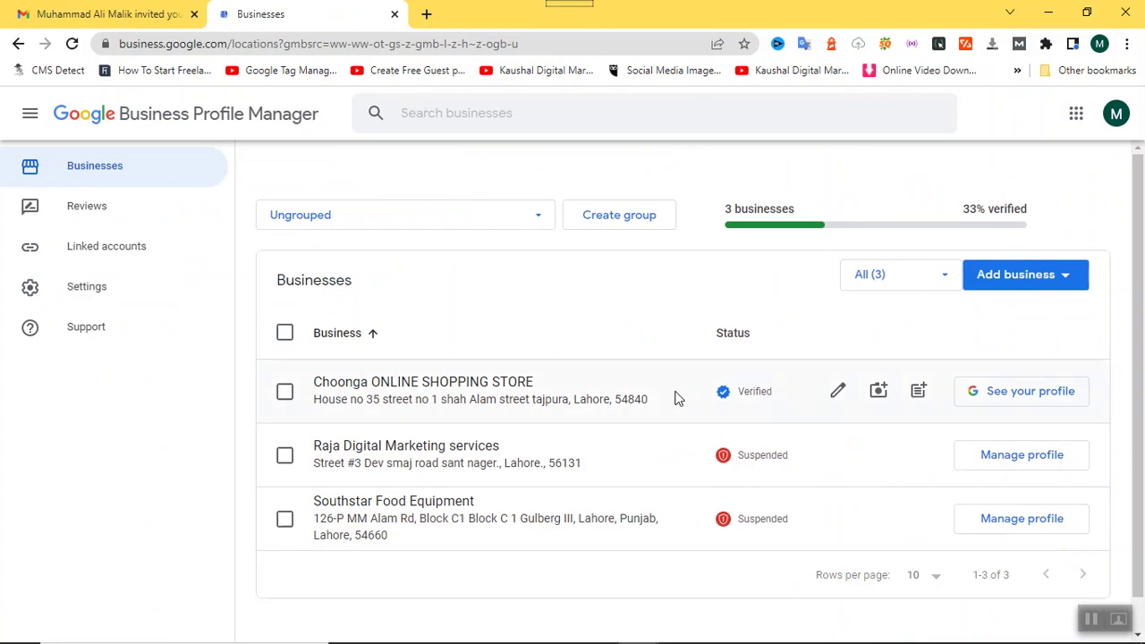
{"action": "left_click", "coordinate": [749, 405]}
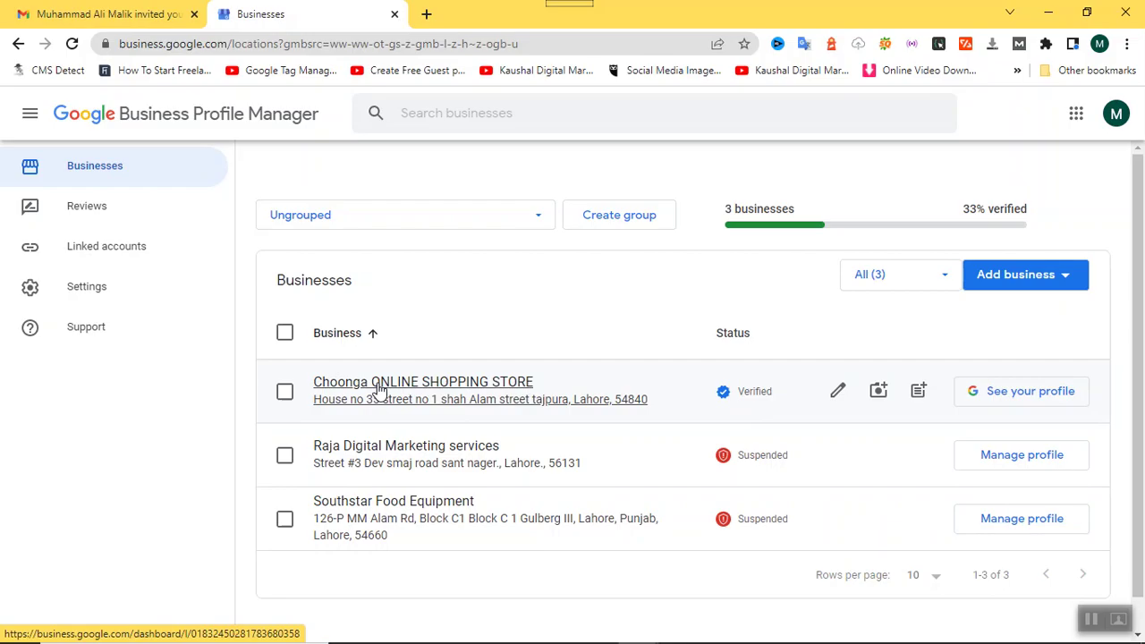
{"action": "left_click", "coordinate": [377, 385]}
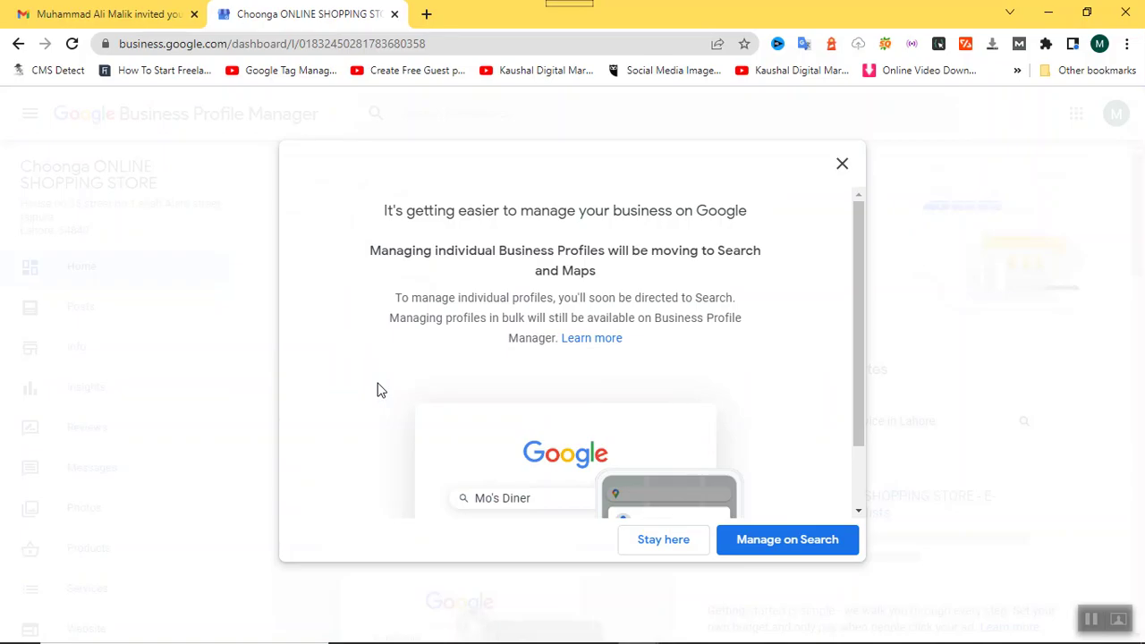
{"action": "left_click", "coordinate": [669, 547]}
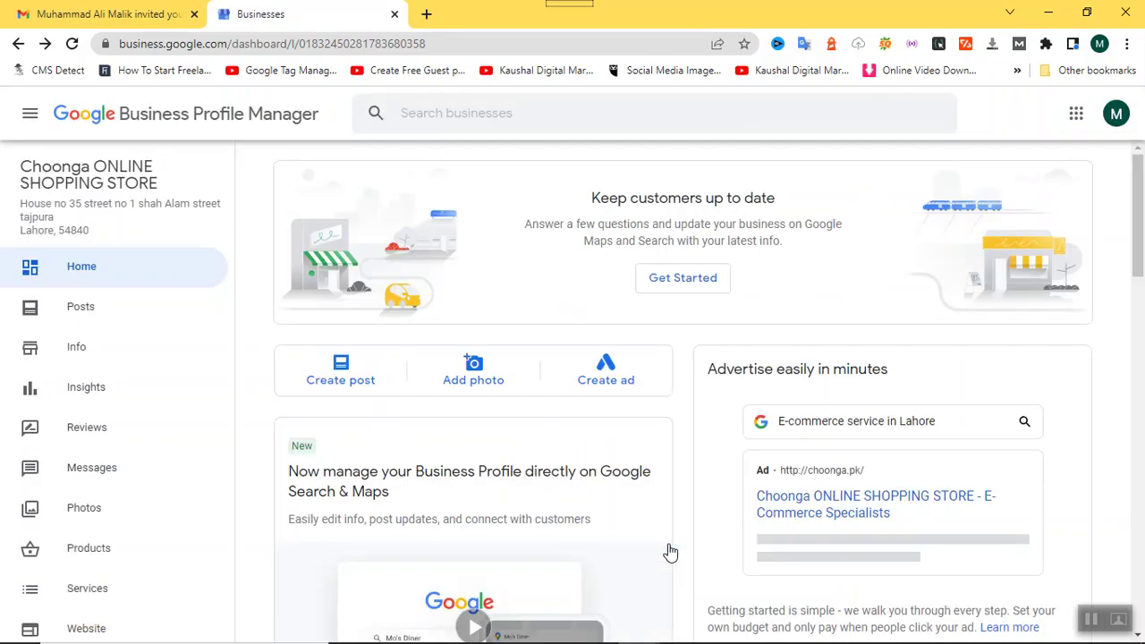
{"action": "scroll", "coordinate": [123, 523], "scroll_direction": "down", "scroll_amount": 4}
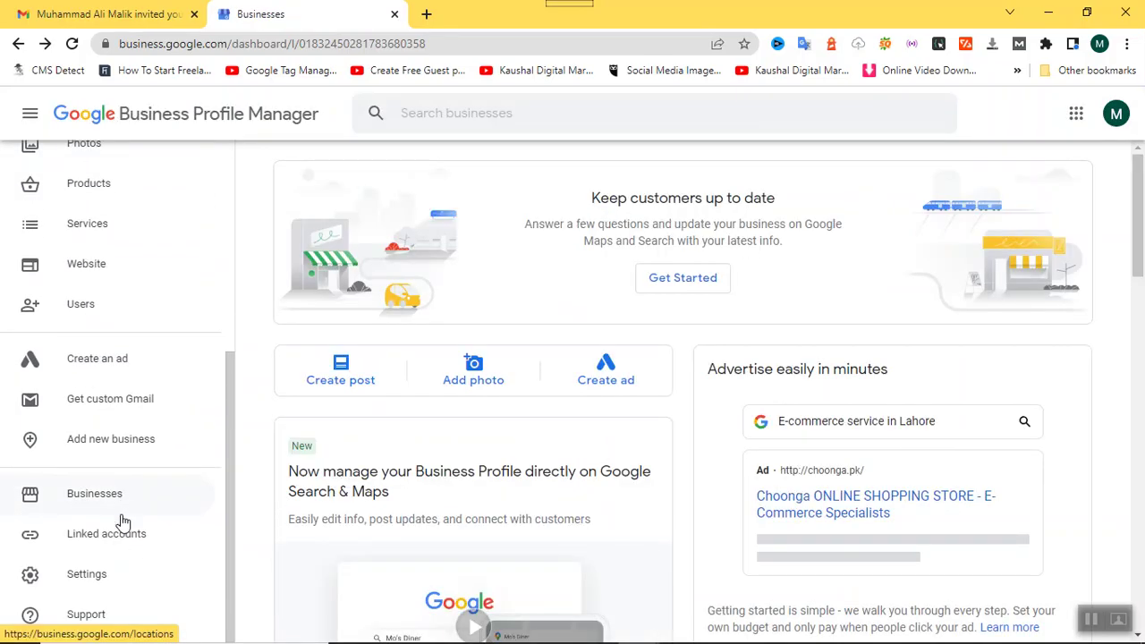
In Users, remove the signed-in account from the store's managers and confirm with Remove and Done.
{"action": "left_click", "coordinate": [128, 316]}
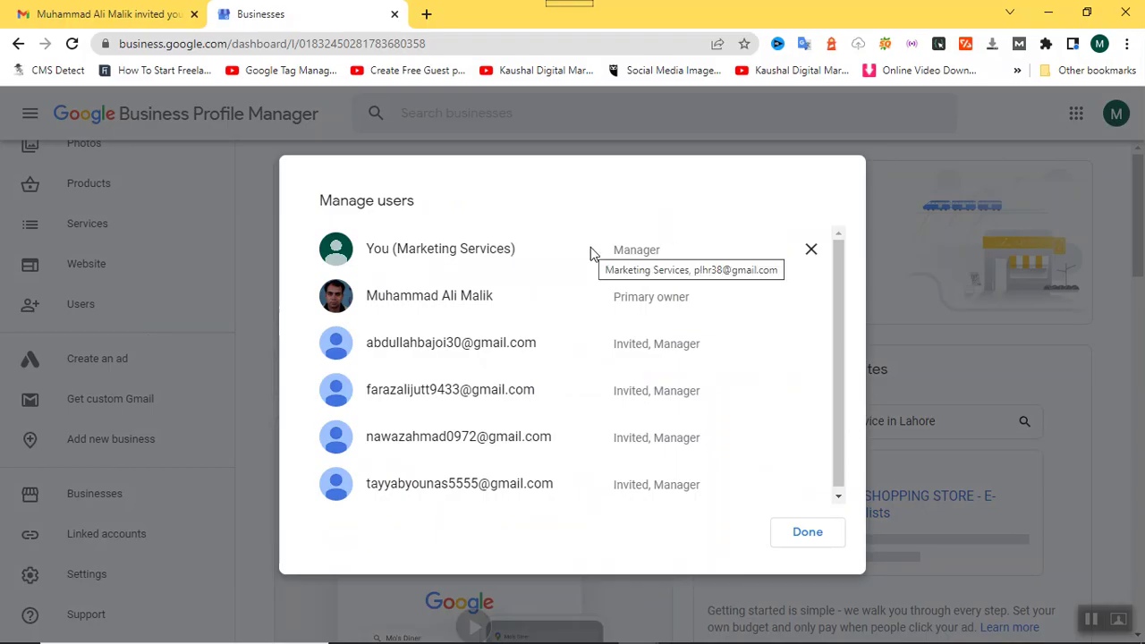
{"action": "left_click", "coordinate": [811, 251]}
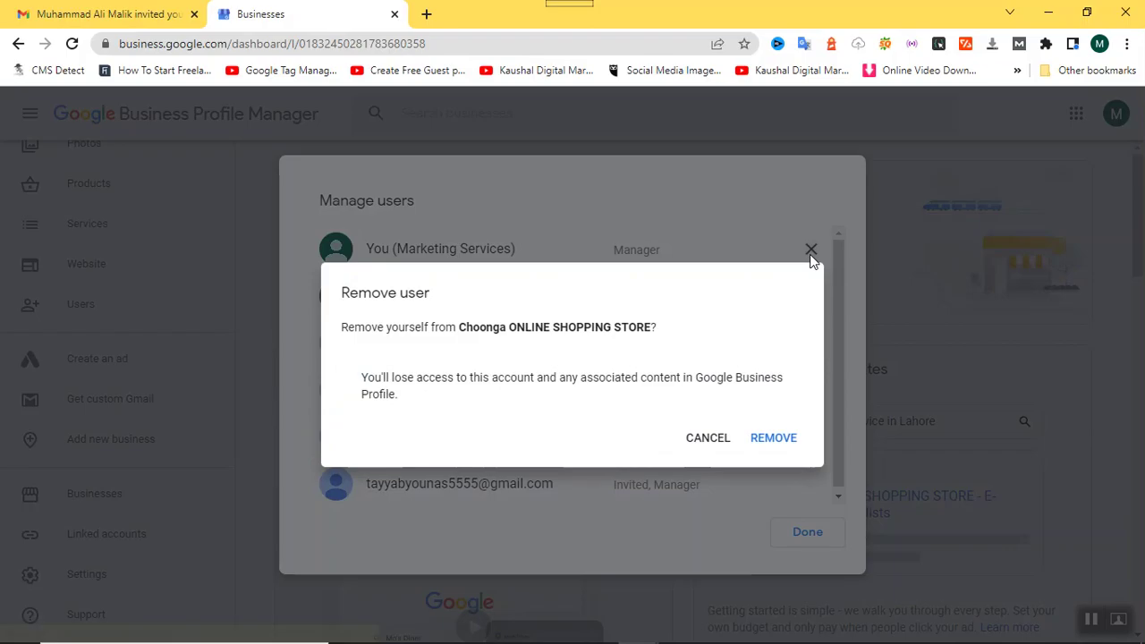
{"action": "left_click", "coordinate": [758, 440]}
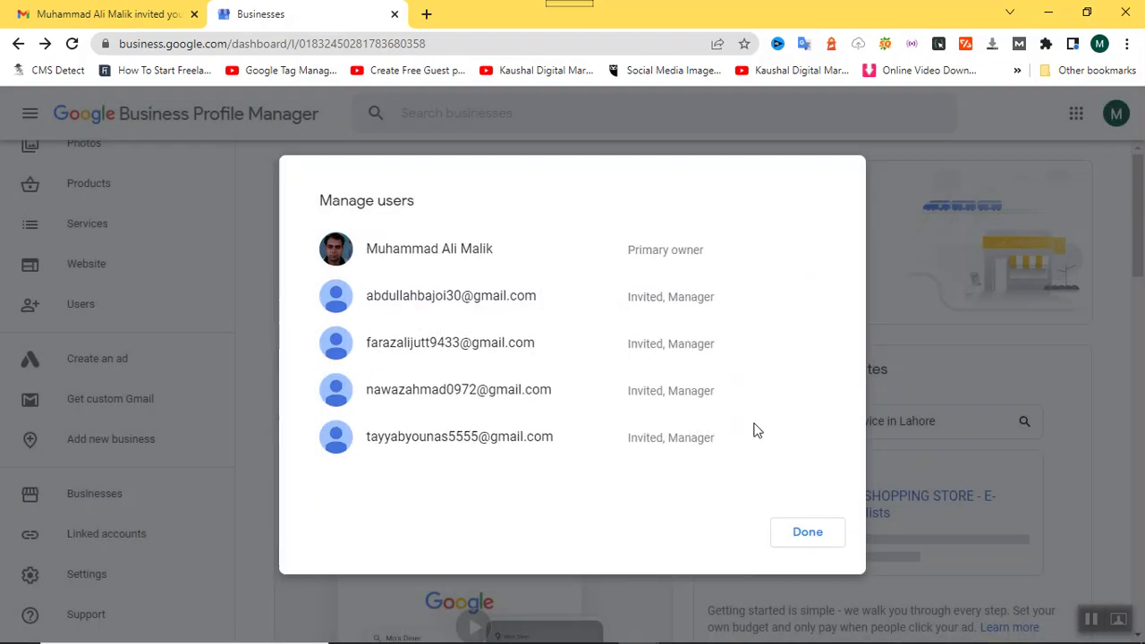
{"action": "left_click", "coordinate": [806, 533]}
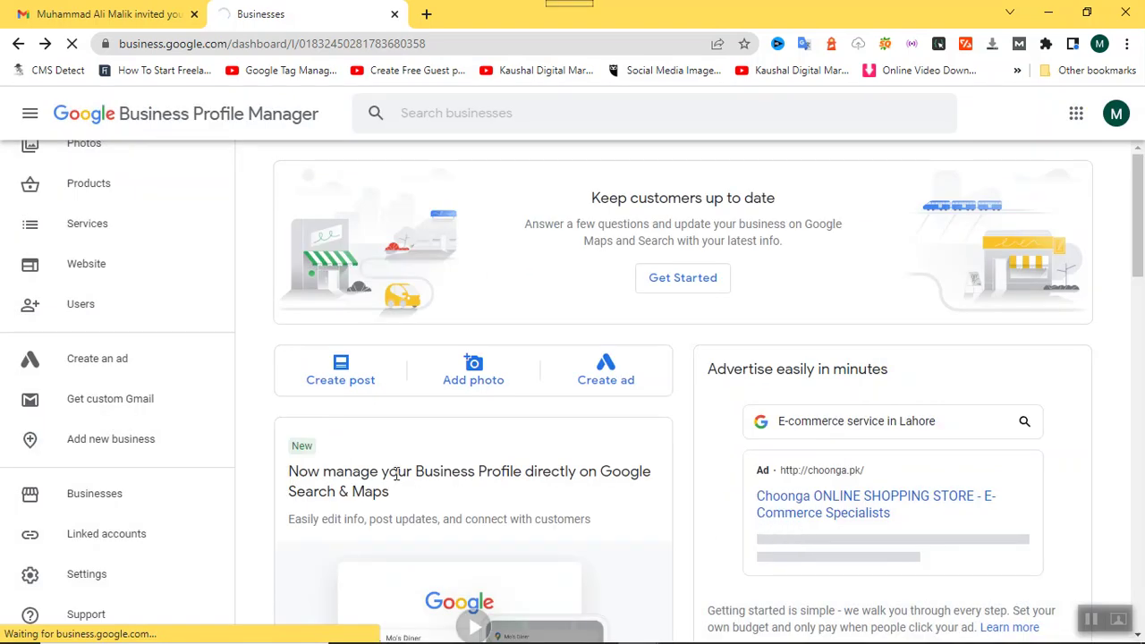